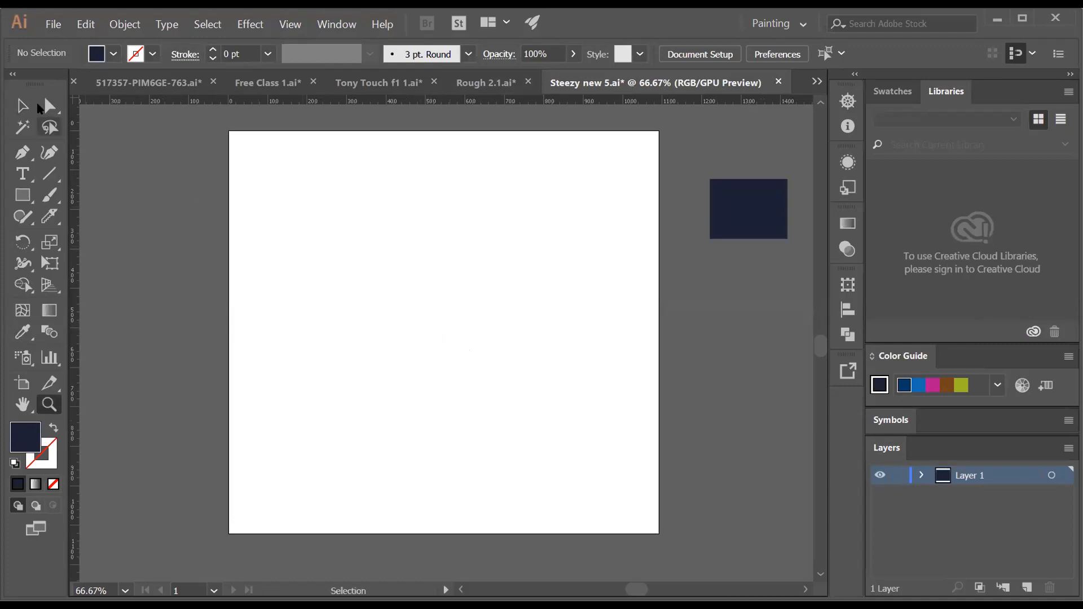
Draw a navy circle about 360 px in diameter in the upper-left part of the artboard using the Ellipse tool
left_click(22, 106)
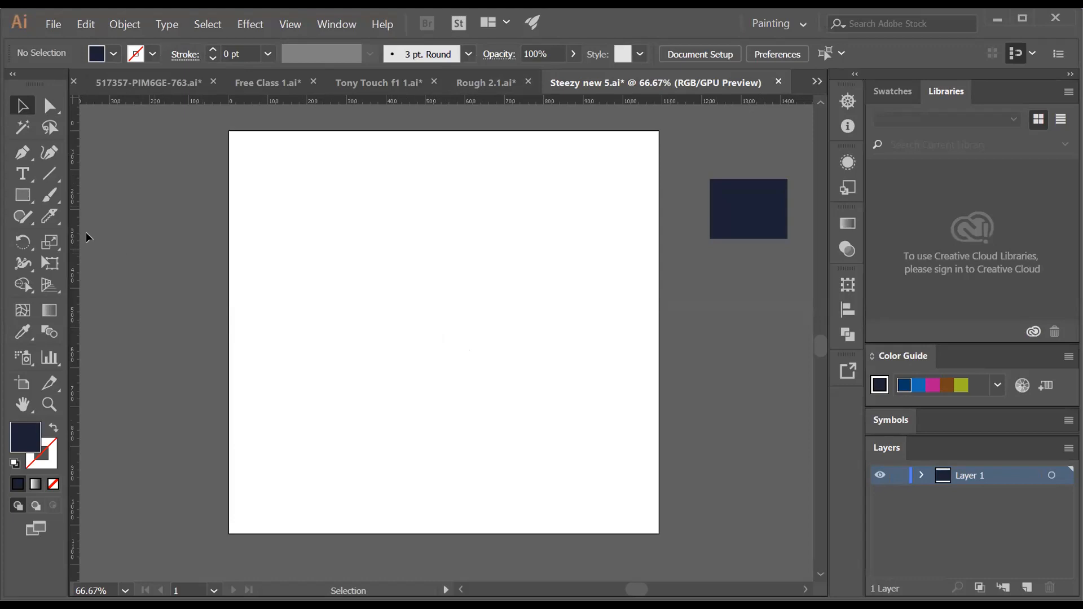
left_click(25, 196)
right_click(27, 199)
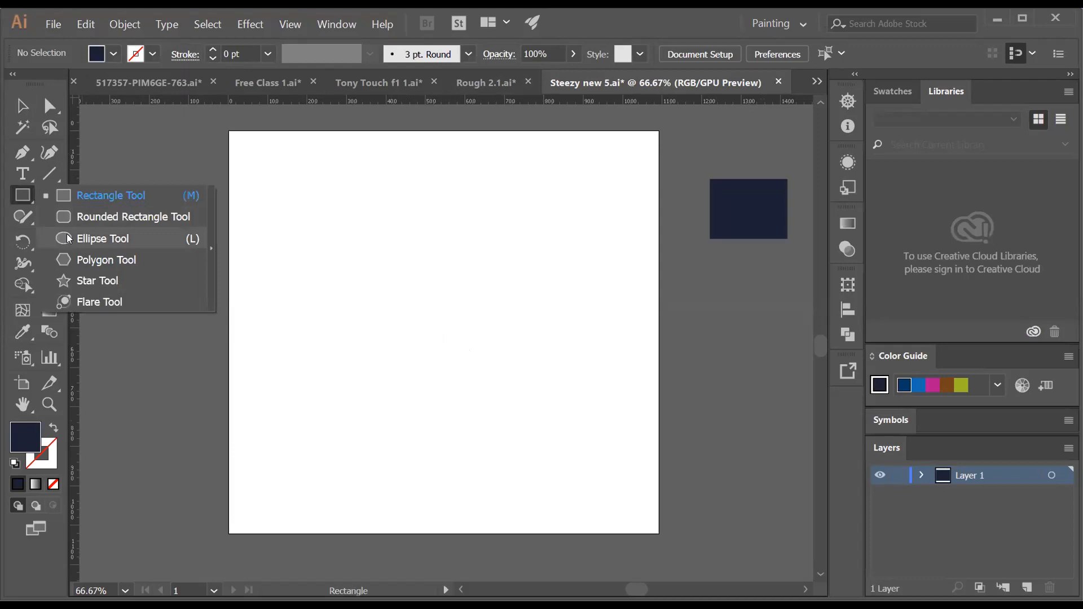
left_click(69, 239)
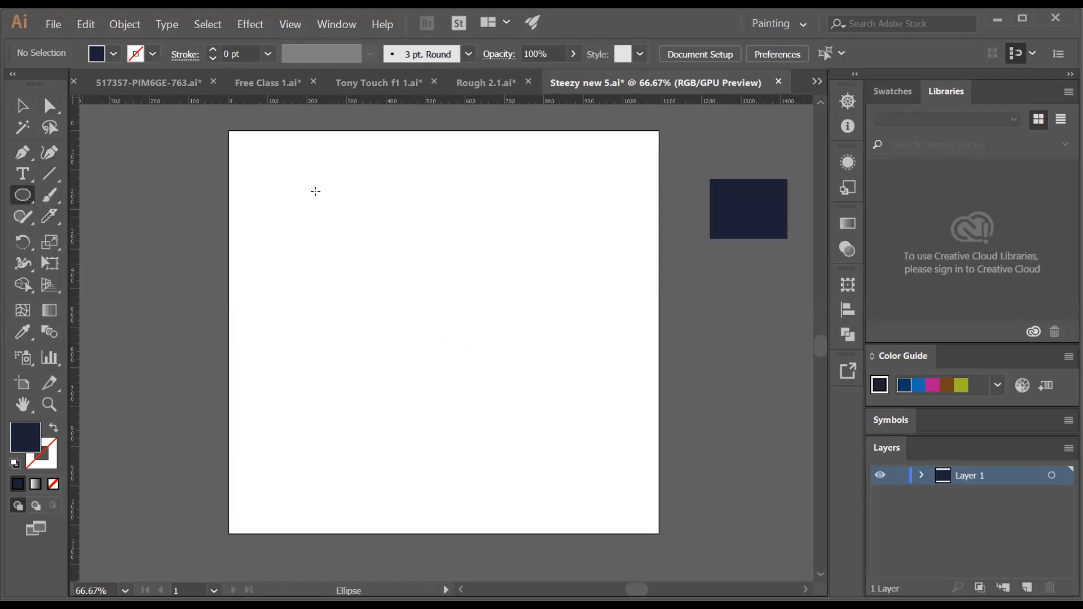
left_click_drag(284, 173, 425, 284)
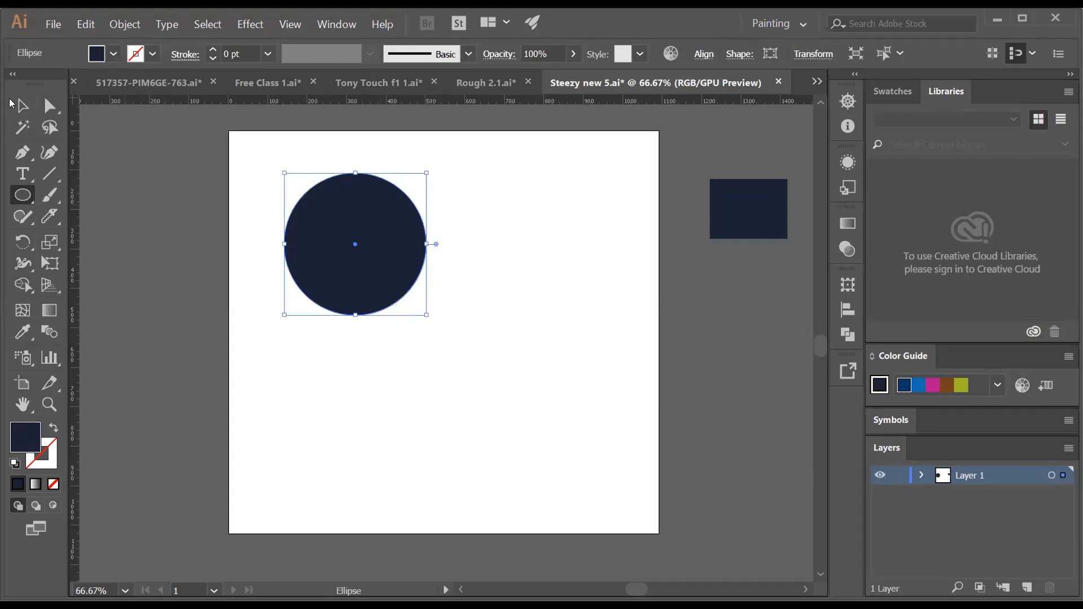
left_click(23, 106)
left_click(228, 210)
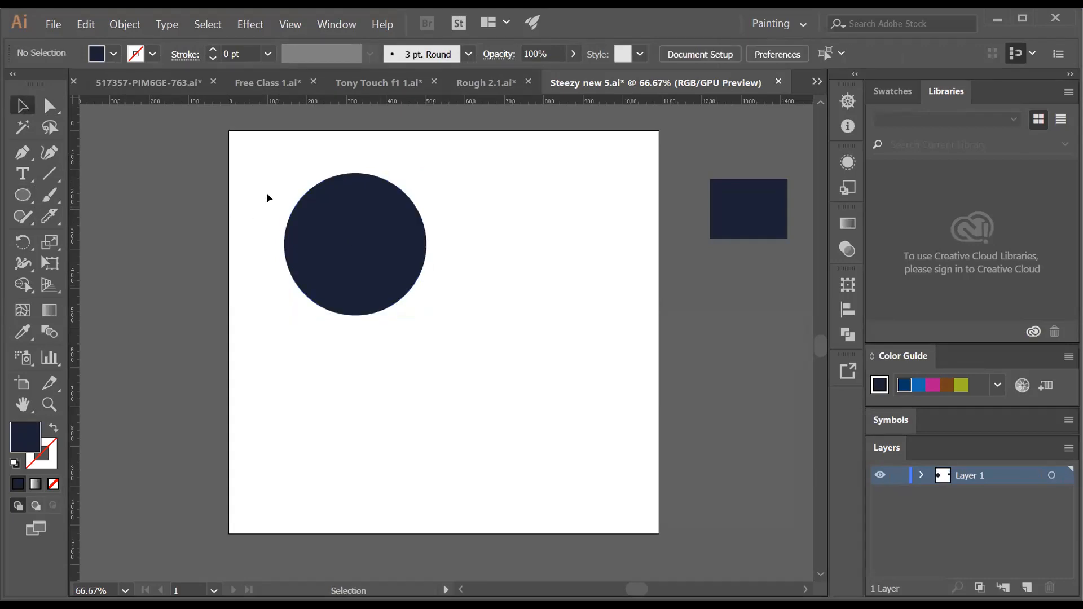
Select the navy circle and shift it slightly up and toward the artboard's left edge
left_click_drag(262, 174, 453, 315)
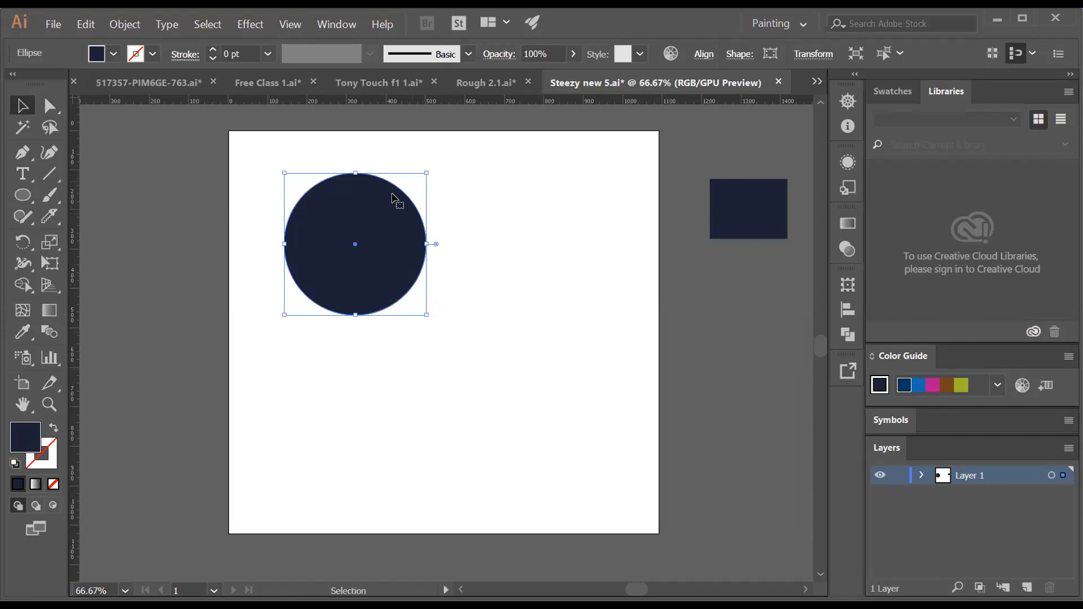
left_click(445, 212)
left_click_drag(389, 250, 386, 239)
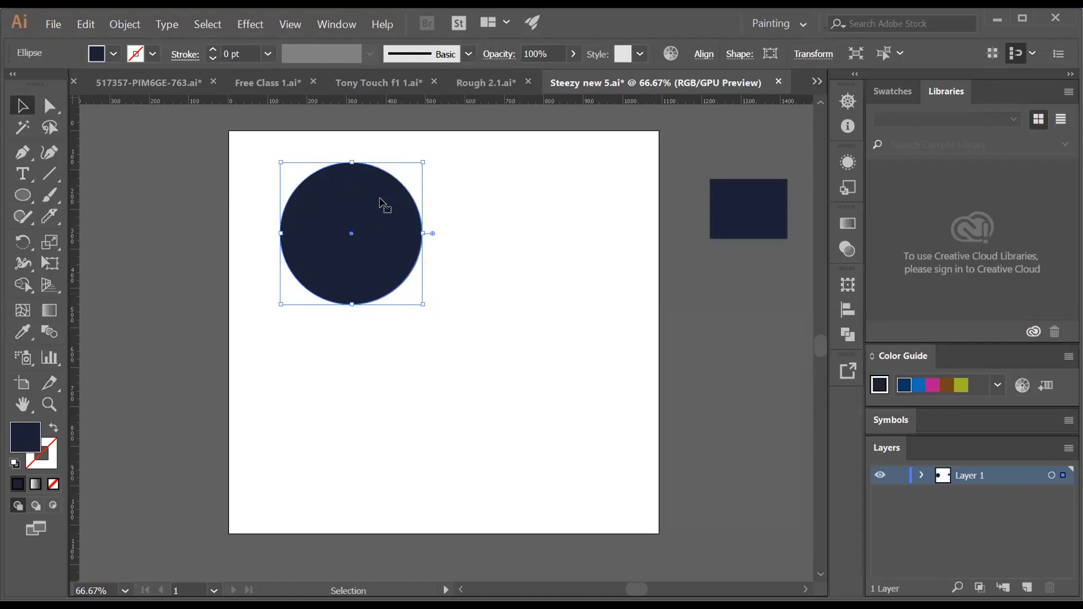
left_click_drag(363, 197, 342, 197)
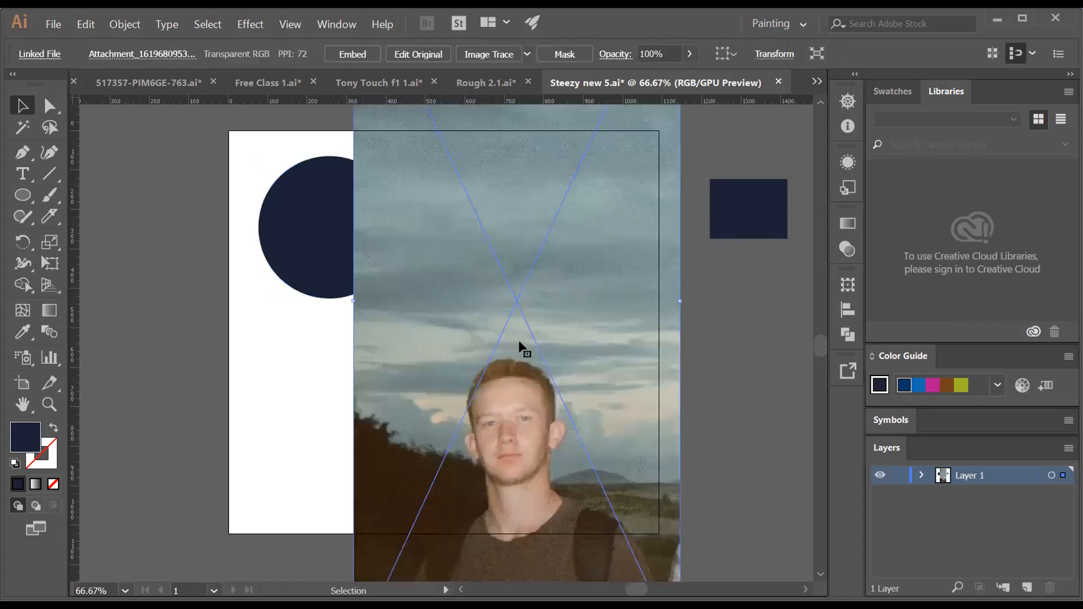
Position the portrait photo to the right of the circle and move the circle down near the artboard's left edge
left_click_drag(510, 496, 549, 332)
left_click_drag(324, 269, 305, 312)
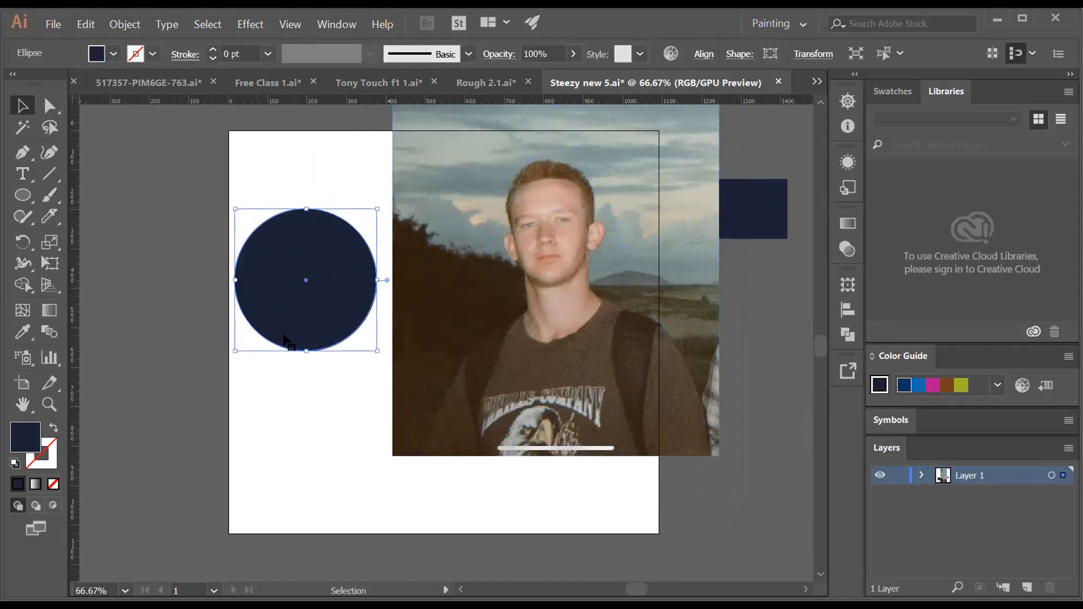
scroll(357, 246, "up", 1)
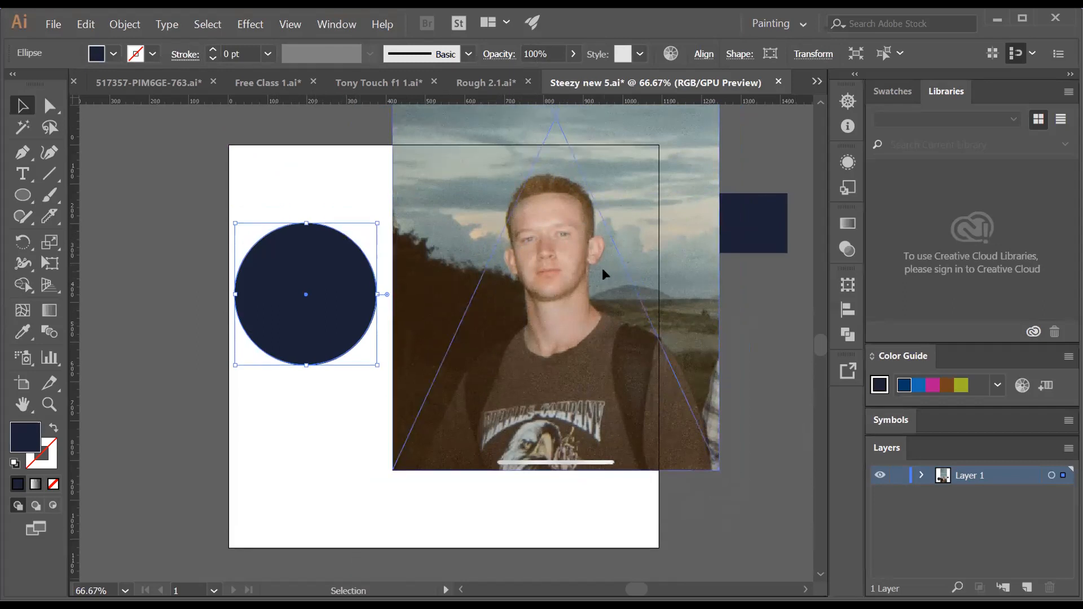
left_click_drag(602, 268, 595, 261)
left_click_drag(609, 373, 612, 325)
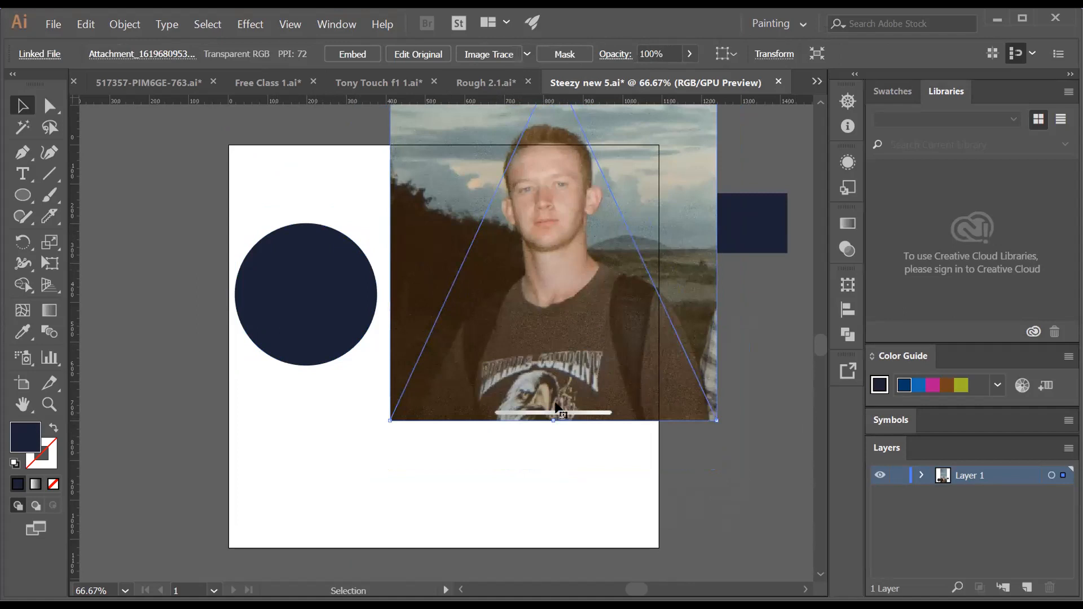
left_click_drag(556, 390, 545, 451)
left_click_drag(567, 358, 571, 402)
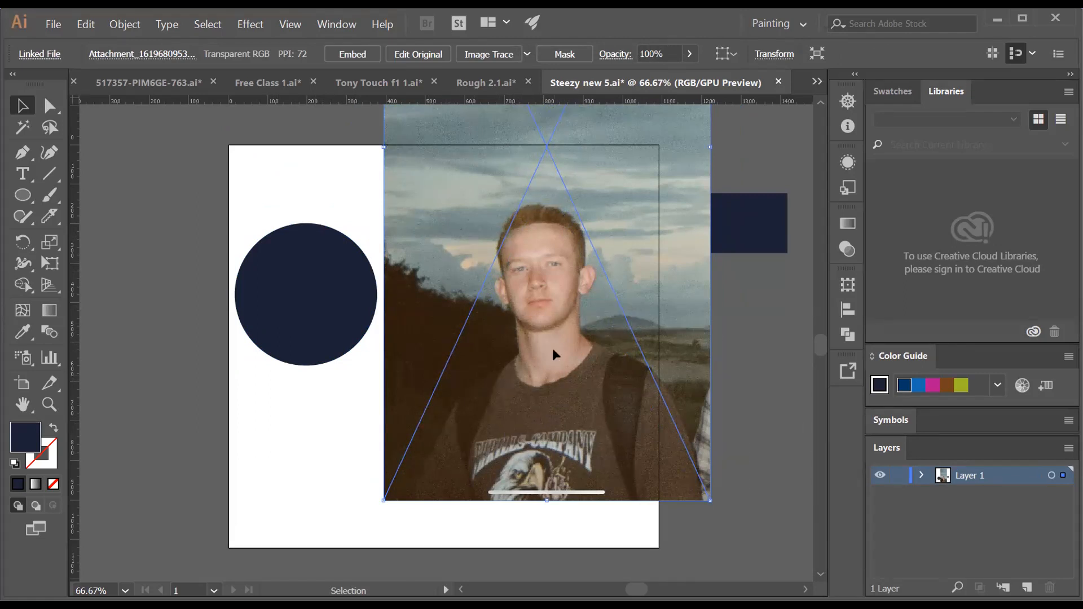
left_click_drag(552, 347, 546, 301)
left_click_drag(361, 326, 361, 338)
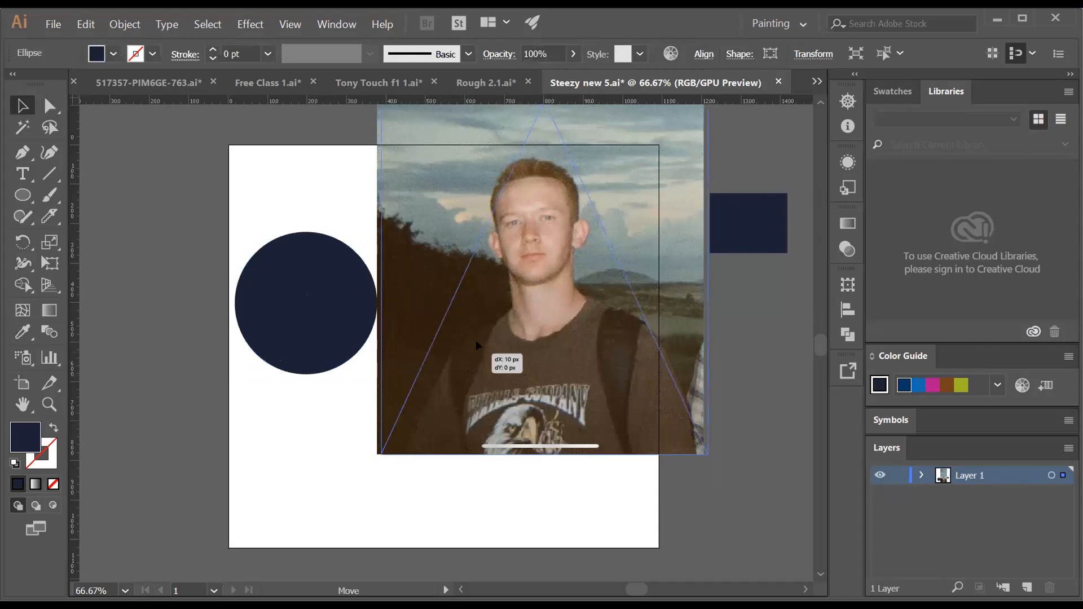
left_click_drag(462, 350, 475, 340)
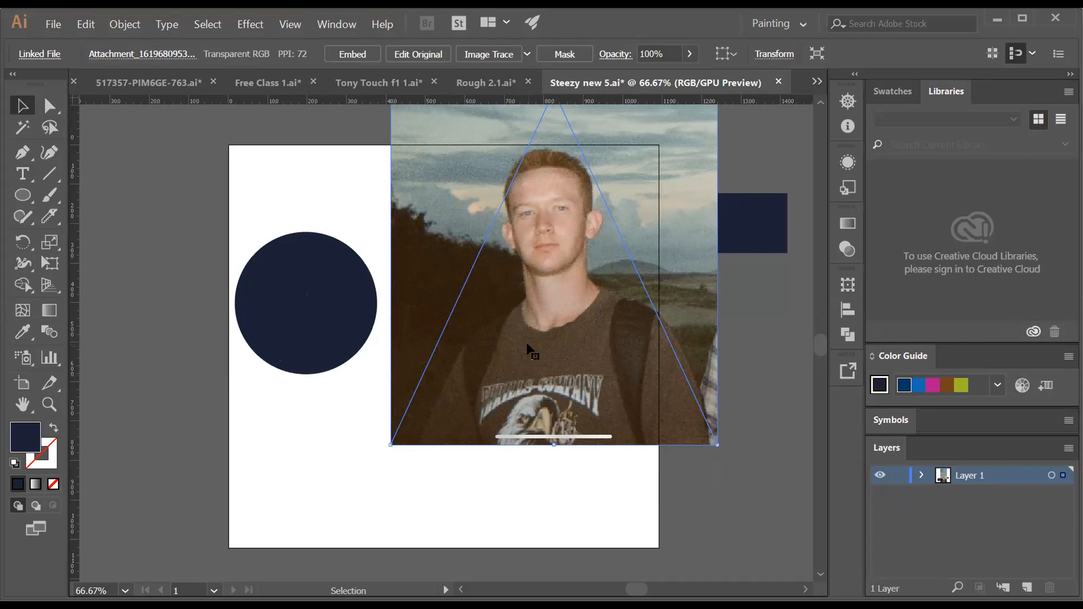
Nudge the circle slightly right and move the portrait photo over it
left_click(334, 297)
left_click_drag(337, 294, 344, 295)
left_click_drag(491, 300, 346, 285)
left_click_drag(428, 235, 385, 263)
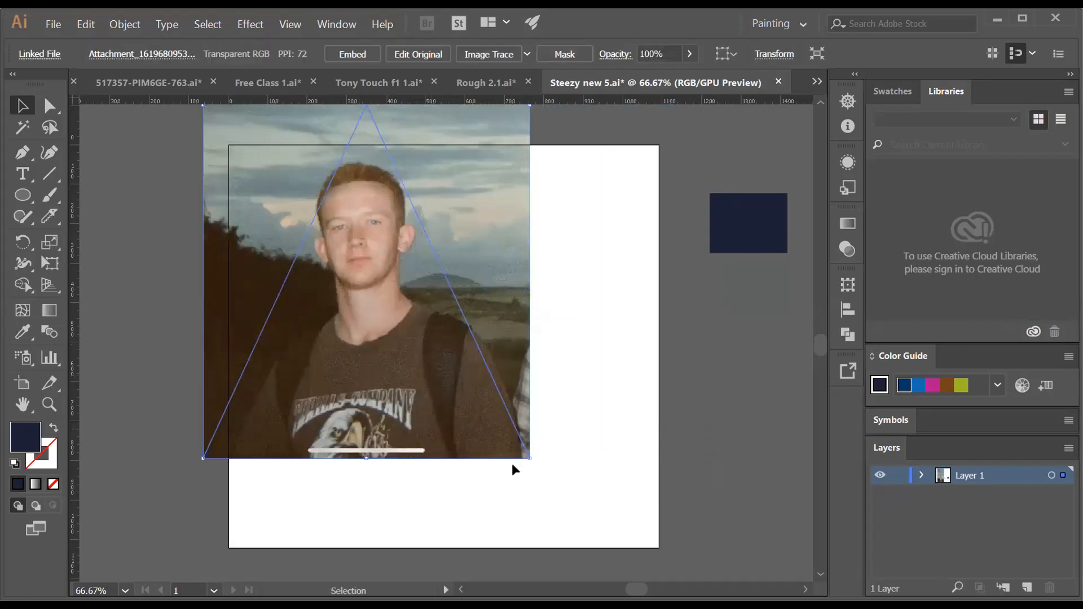
Scale the photo down to about 600 px wide over the circle and shift both together to the right
left_click_drag(529, 458, 439, 263)
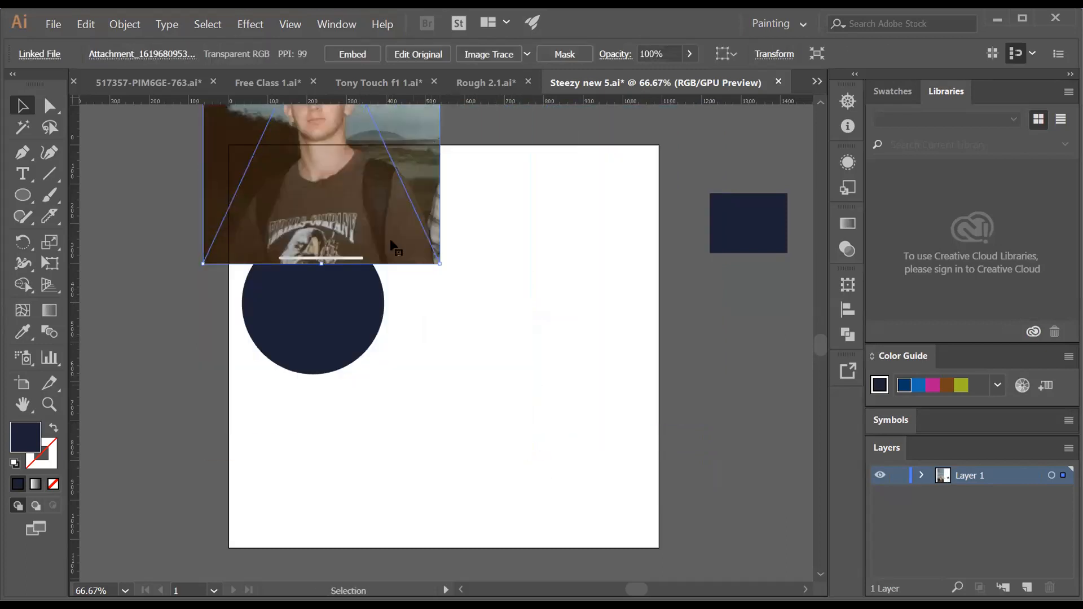
left_click_drag(378, 192, 373, 341)
left_click_drag(479, 241, 182, 397)
left_click_drag(257, 361, 320, 373)
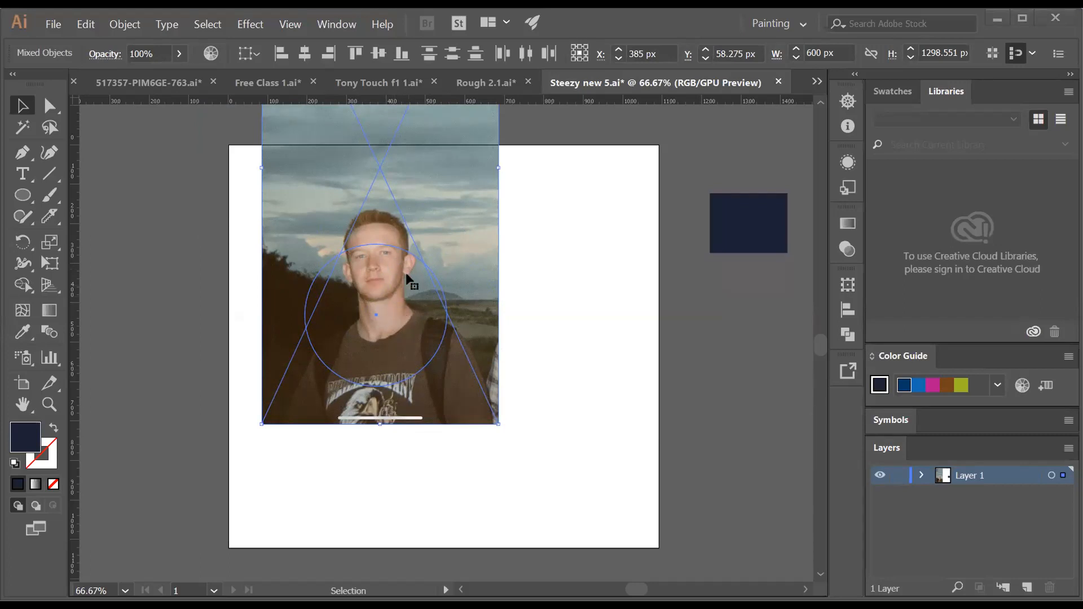
Try to make a clipping mask from the circle and the photo while the photo is in front
right_click(456, 281)
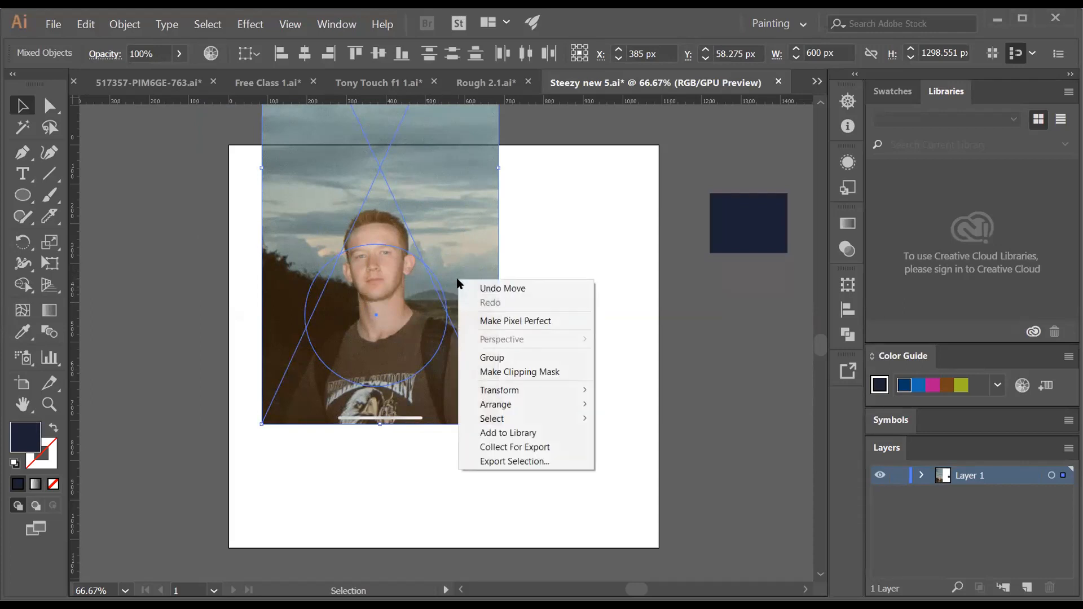
left_click(509, 375)
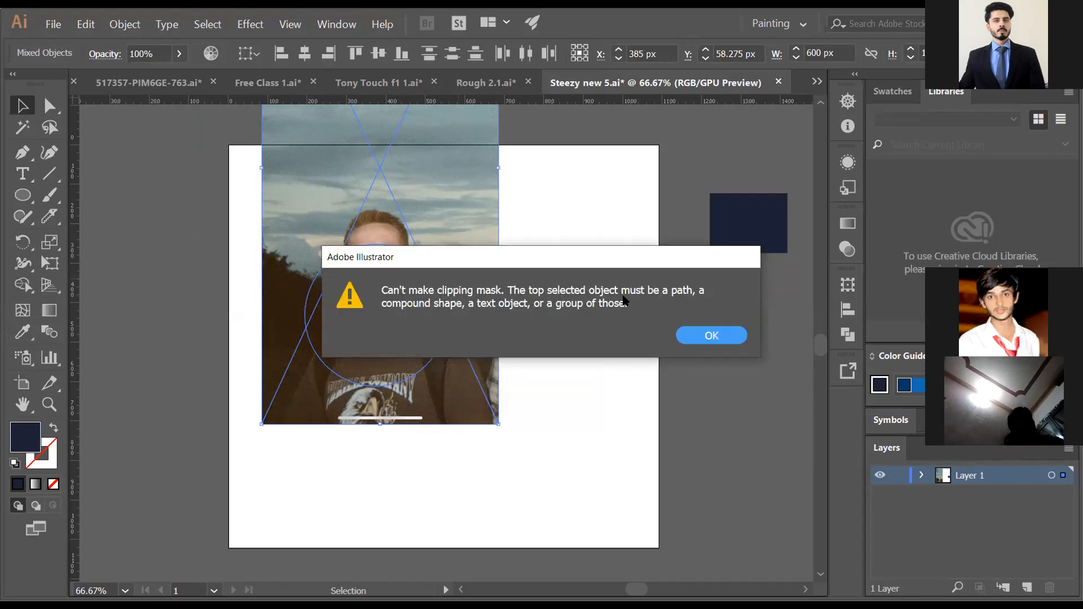
left_click(708, 335)
Send the photo to the back behind the circle and move it slightly down
right_click(481, 330)
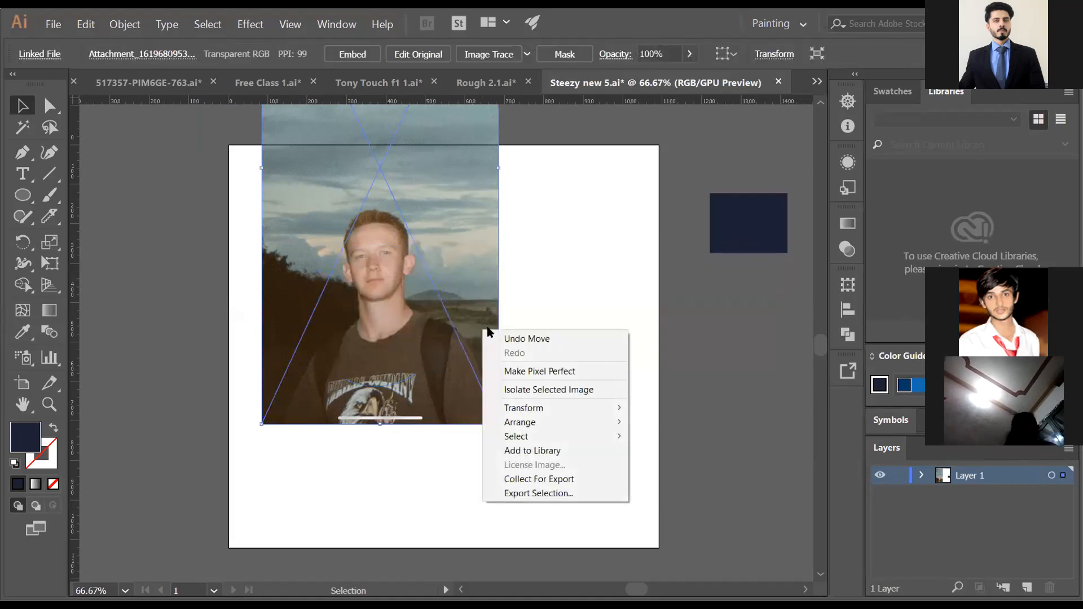
left_click(649, 385)
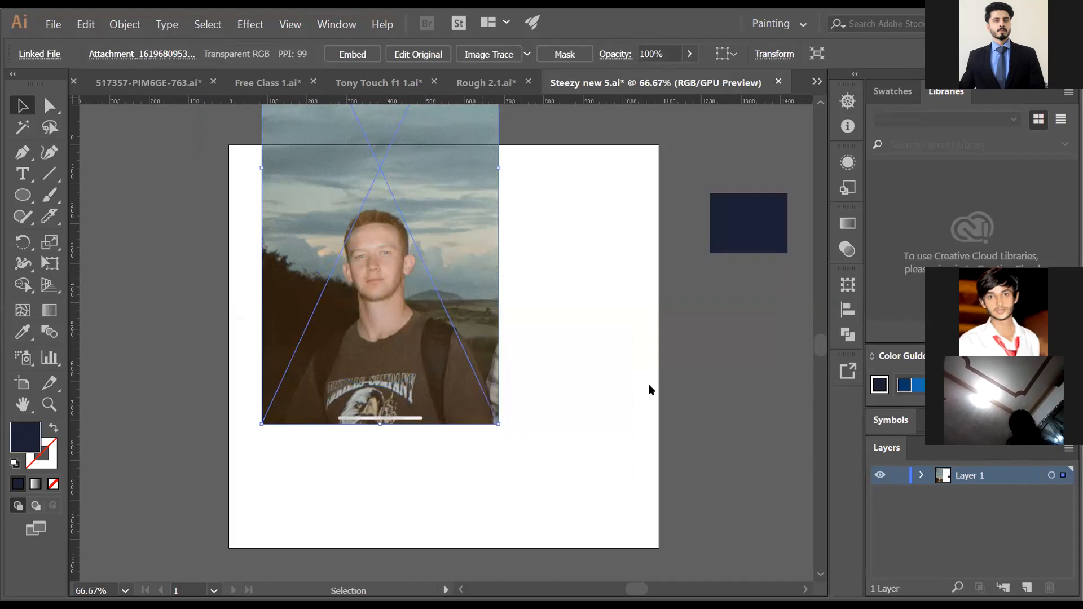
right_click(484, 330)
mouse_move(580, 425)
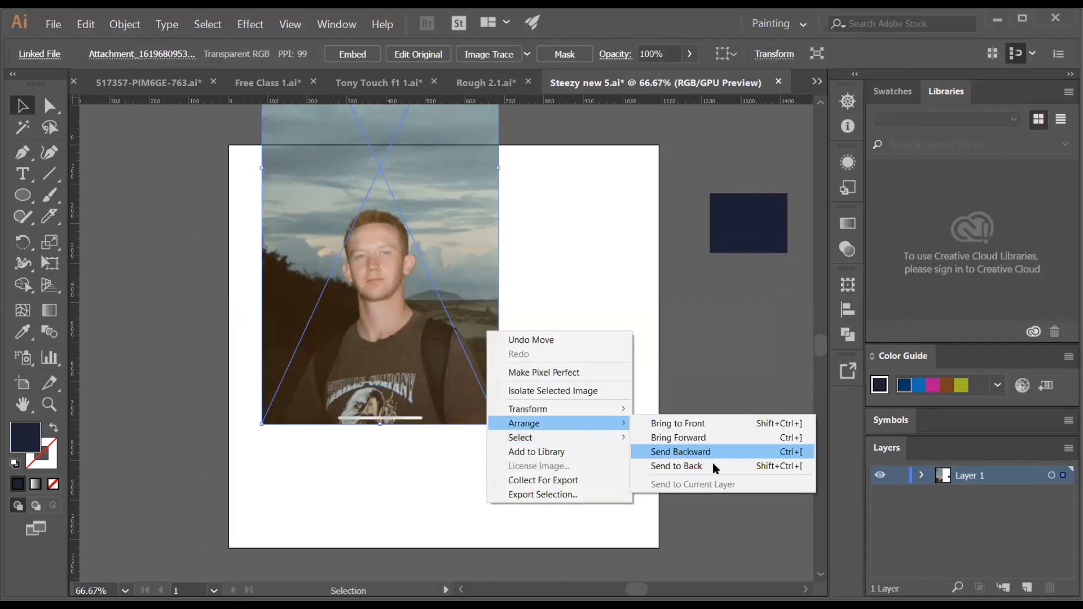
left_click(707, 468)
left_click_drag(481, 377, 479, 388)
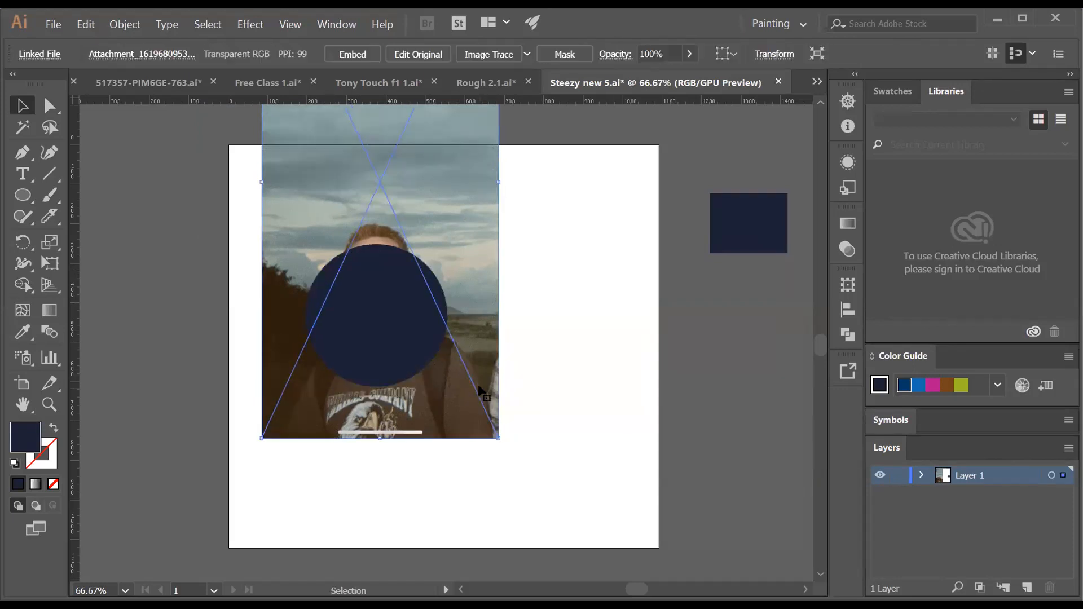
Select the circle and the photo together and make a clipping mask from them
left_click(527, 267)
left_click_drag(543, 236, 328, 347)
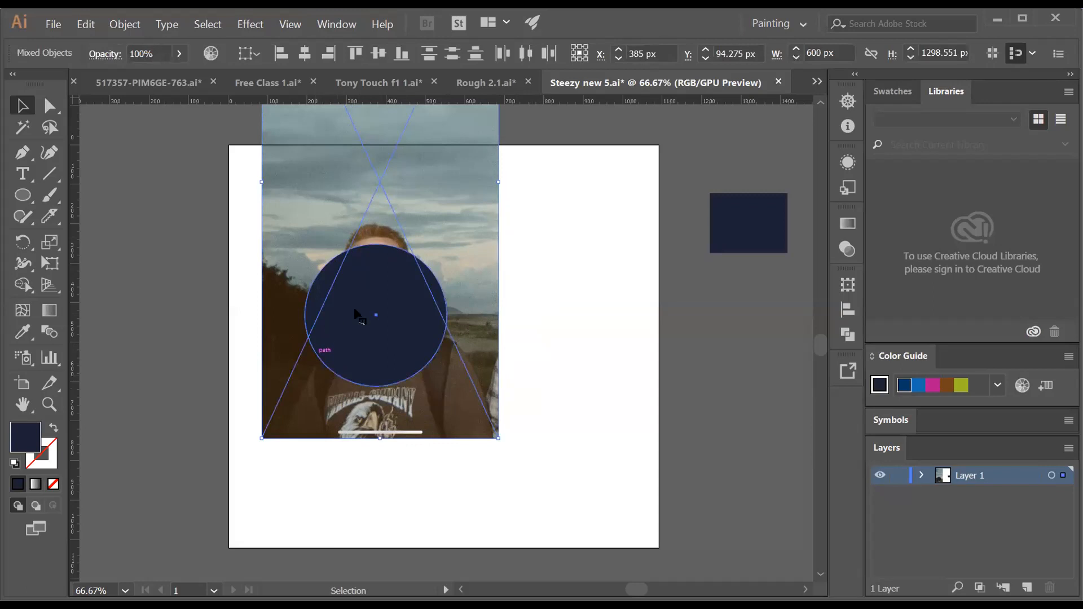
right_click(356, 310)
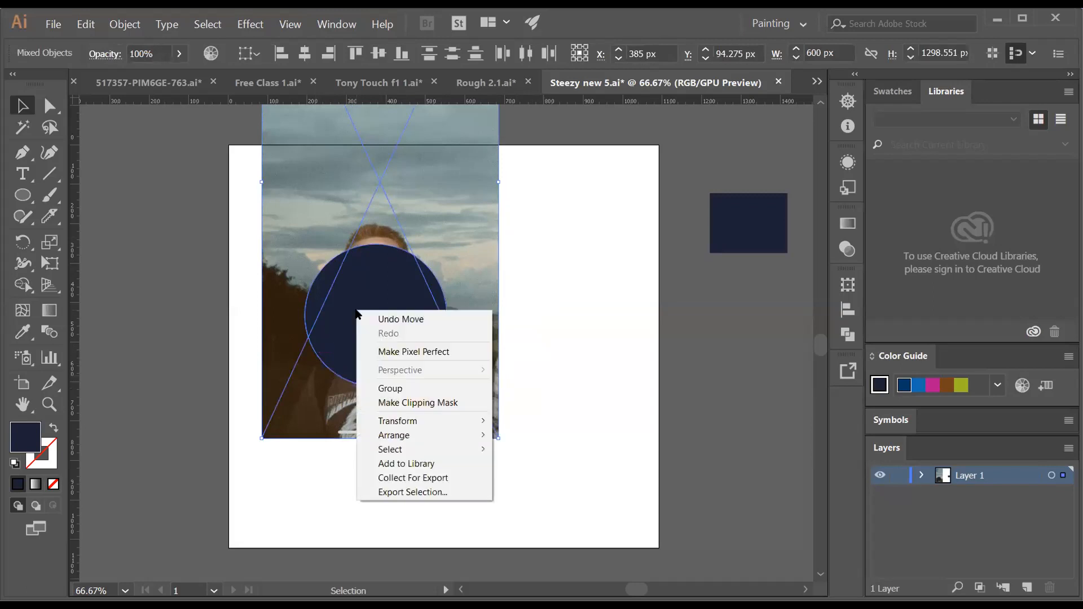
left_click(439, 404)
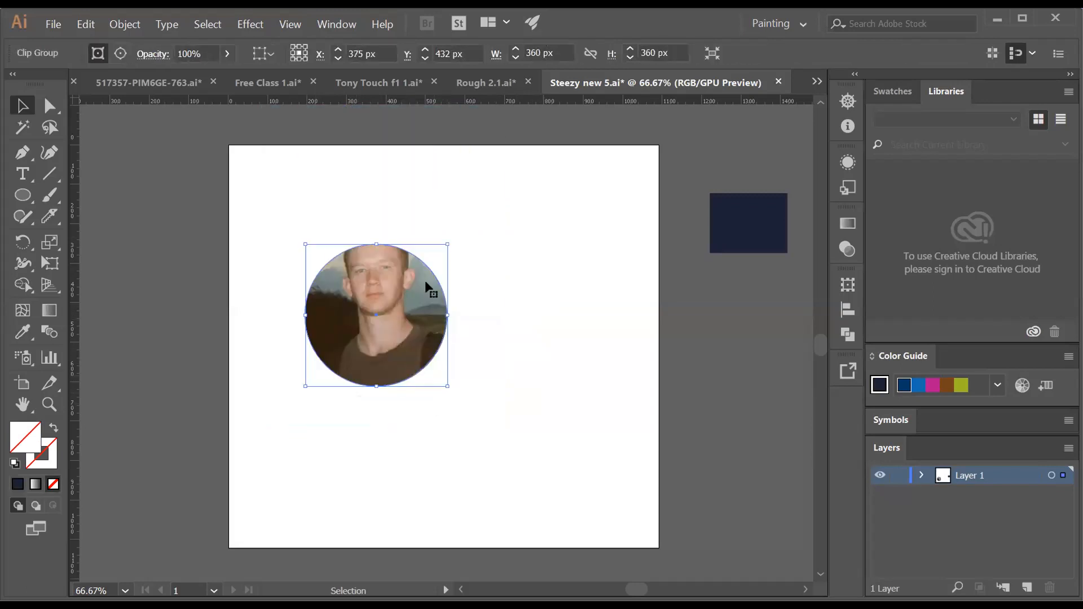
Isolate the clip group and reposition and slightly scale down the photo so the whole head fits inside the circle
double_click(386, 314)
mouse_move(386, 297)
left_mouse_down()
mouse_move(380, 314)
mouse_move(378, 300)
left_mouse_up()
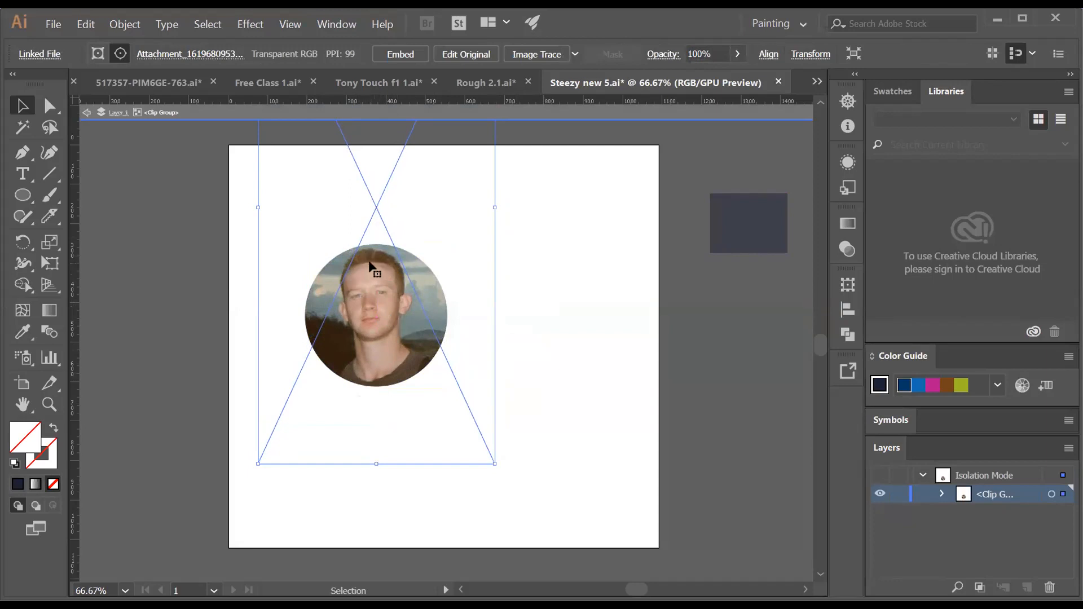
left_click_drag(384, 266, 378, 279)
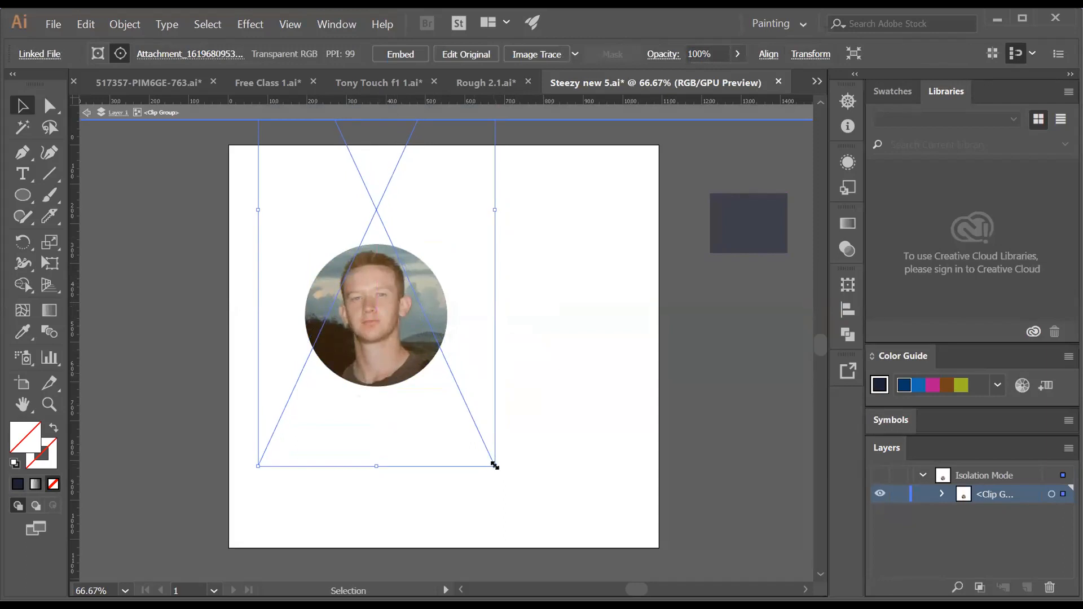
left_click_drag(488, 436, 459, 391)
mouse_move(383, 300)
left_mouse_down()
mouse_move(395, 334)
mouse_move(407, 258)
mouse_move(391, 301)
left_mouse_up()
double_click(513, 316)
Move the clipped circular portrait up and left on the artboard, leaving it deselected
left_click(506, 286)
left_click_drag(405, 259, 392, 260)
left_click(517, 276)
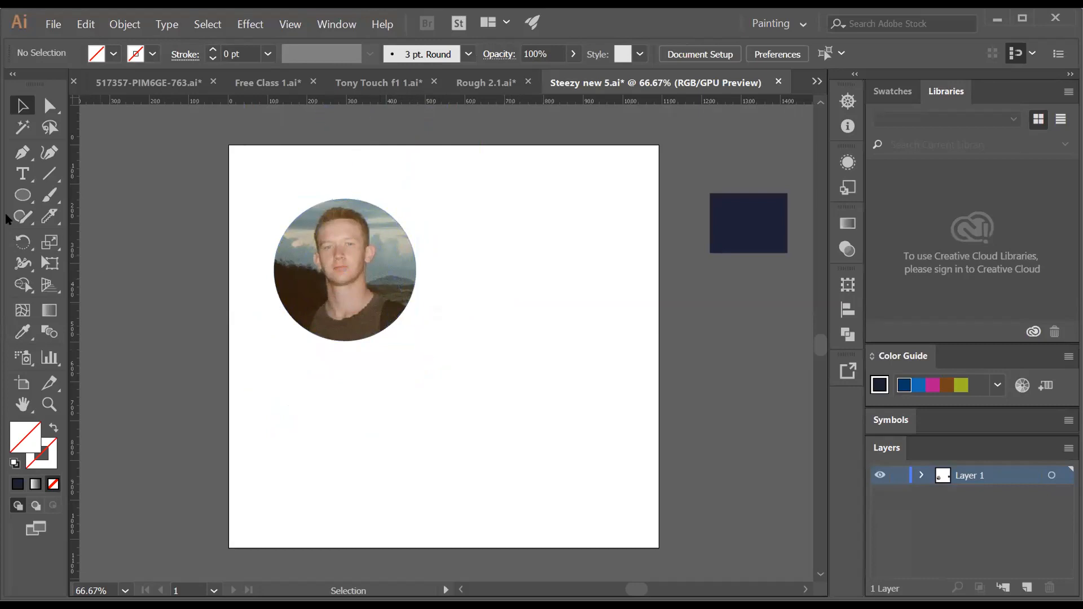
Draw a larger circle around the portrait and fill it with the navy sampled from the rectangle beside the artboard
left_click(17, 201)
left_click_drag(244, 190, 423, 367)
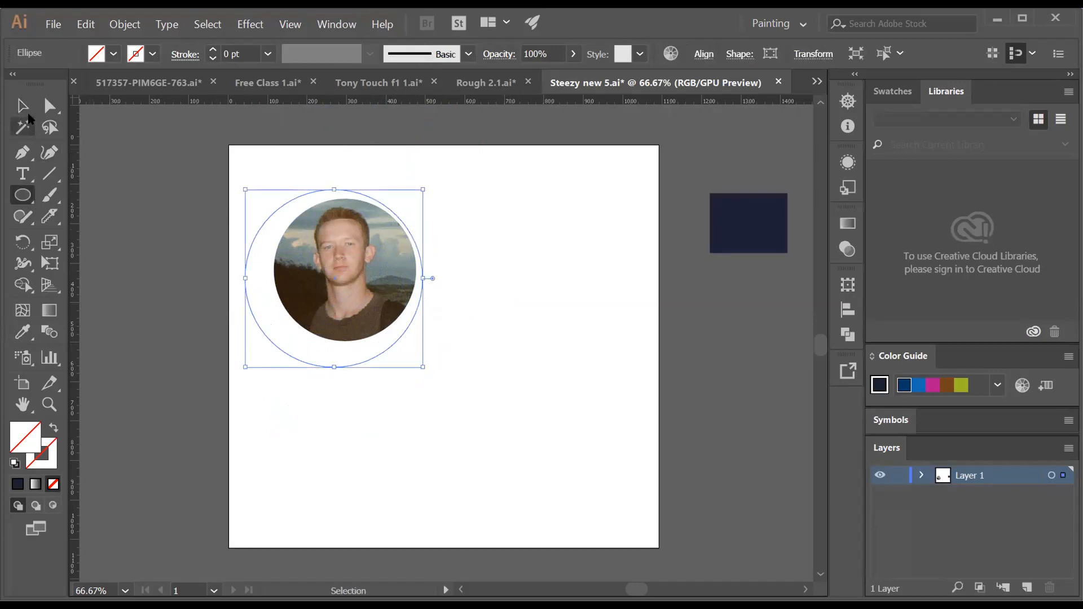
left_click(21, 106)
left_click(22, 332)
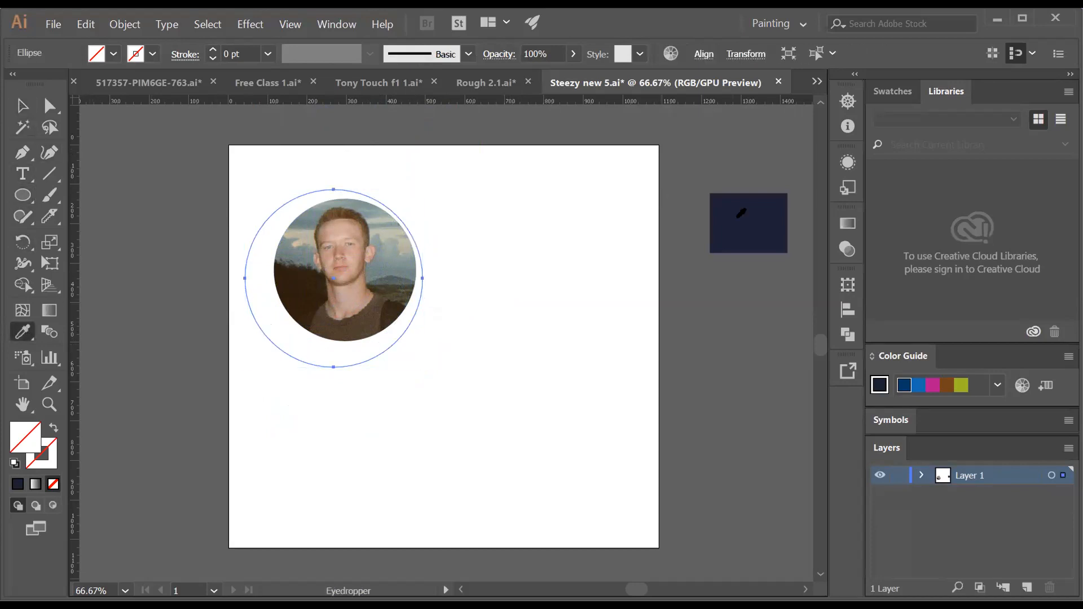
left_click(739, 217)
left_click(21, 106)
Send the large navy circle to the back behind the portrait
right_click(298, 253)
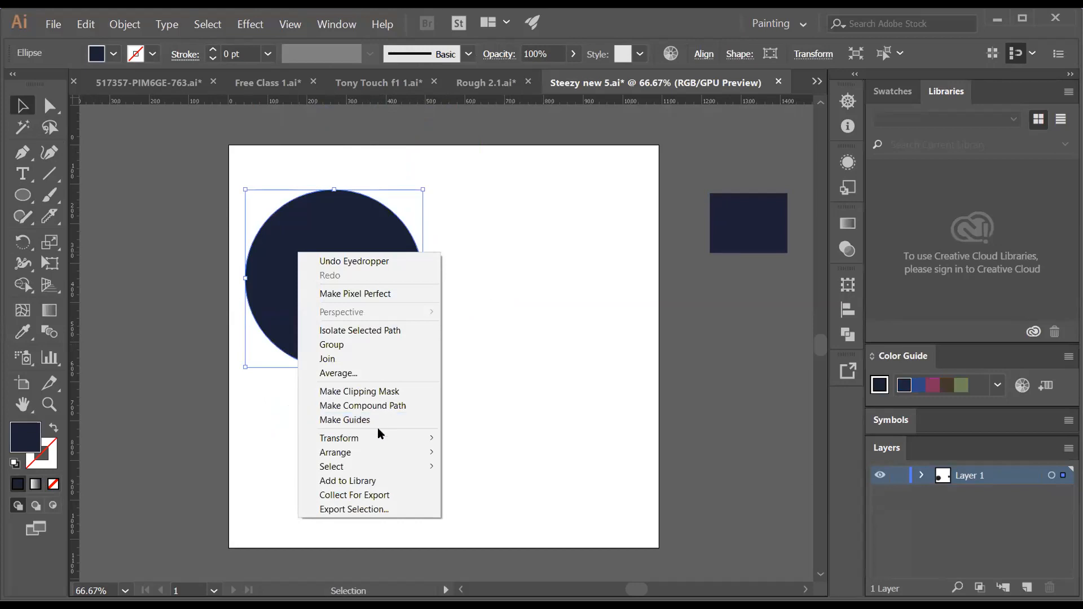
mouse_move(379, 448)
left_click(519, 492)
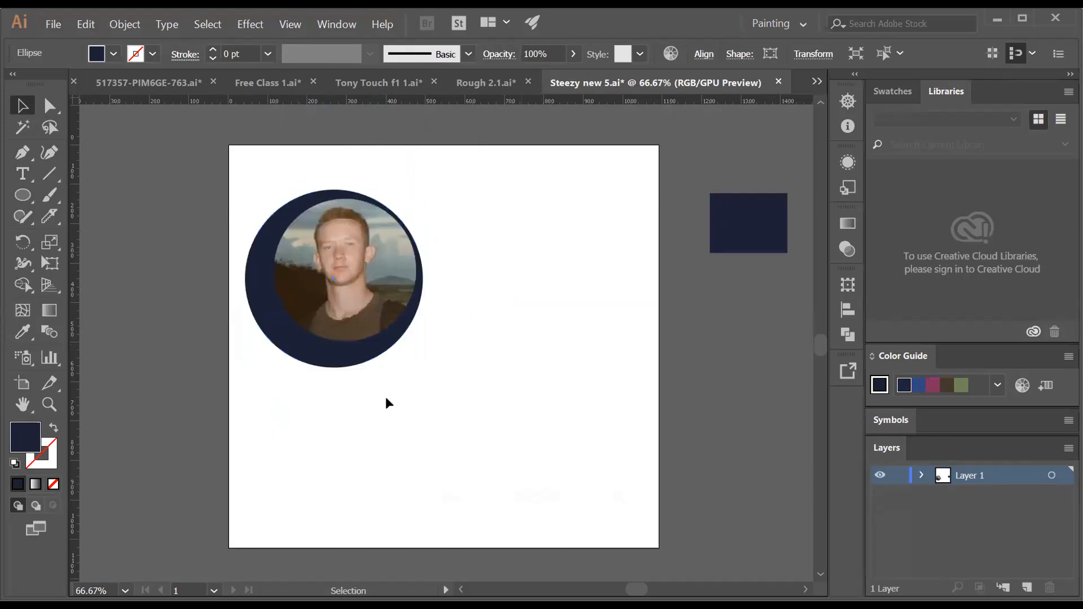
Shrink the navy circle to about 399 px across so it forms a narrow border around the portrait
left_click_drag(287, 359, 297, 343)
left_click_drag(438, 273, 423, 275)
left_click(452, 307)
left_click(269, 309)
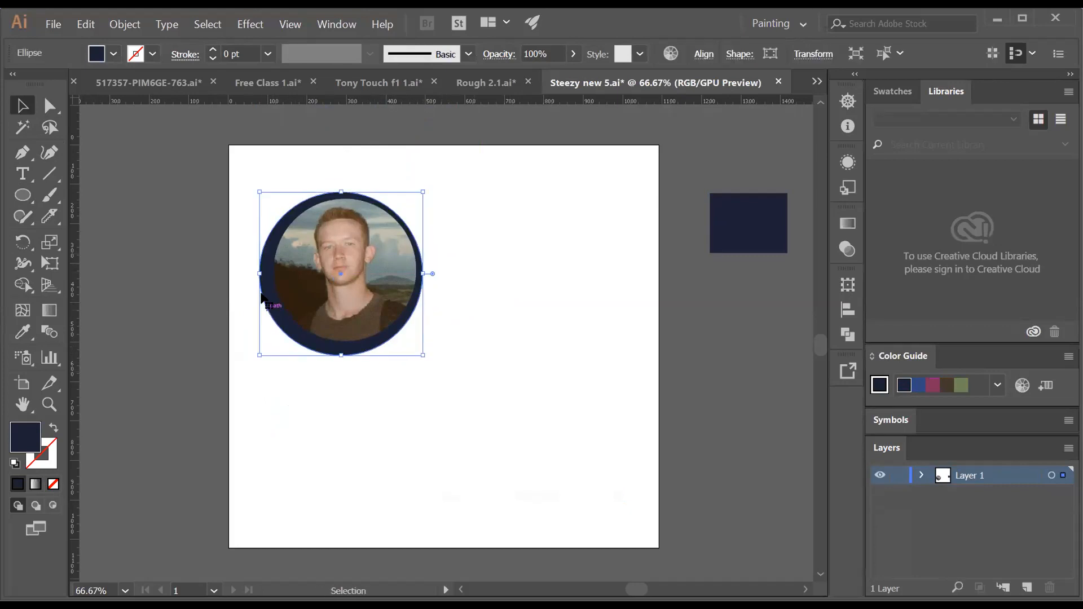
left_click_drag(259, 275, 265, 274)
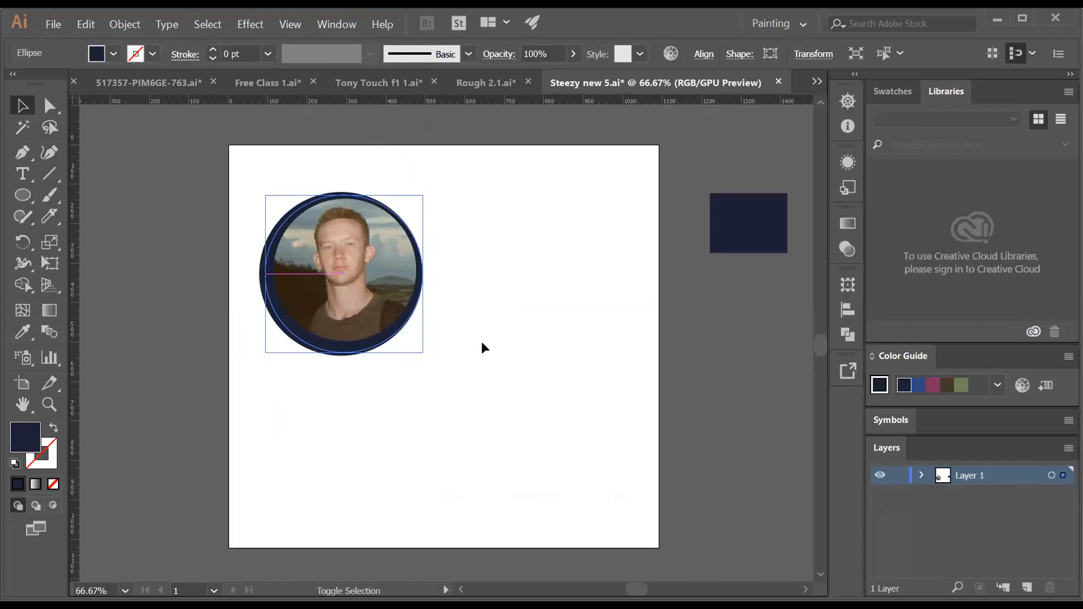
left_click(485, 343)
Center the circular portrait and the navy circle on each other horizontally and vertically
left_click_drag(446, 249, 403, 284)
left_click(307, 56)
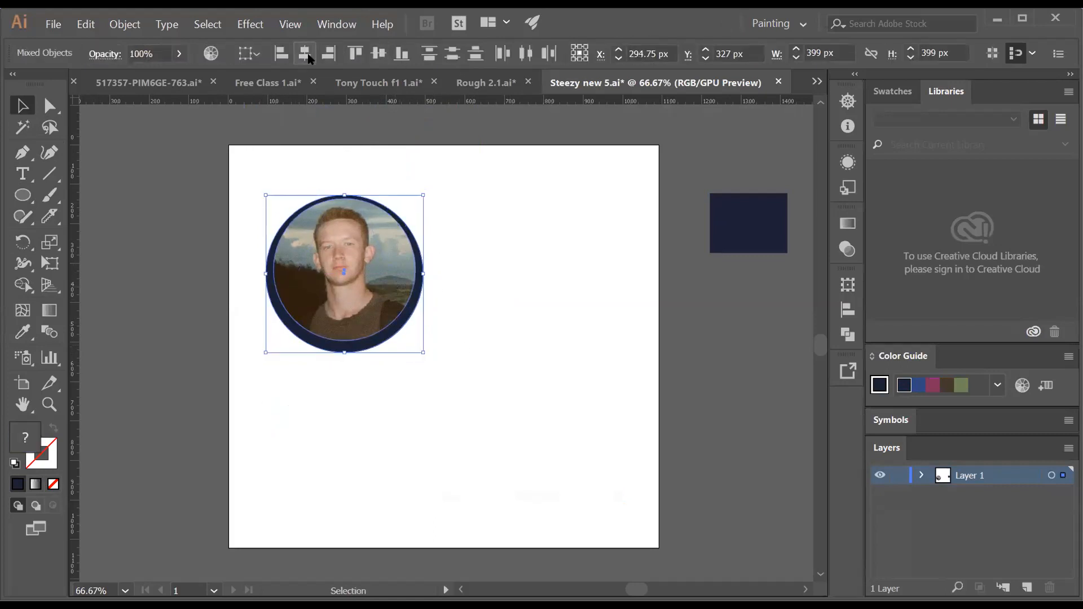
left_click(379, 53)
left_click(463, 279)
Move the portrait together with its navy border up and left, near the artboard's upper-left corner
left_click_drag(465, 282, 378, 301)
left_click_drag(370, 302, 349, 265)
left_click(502, 302)
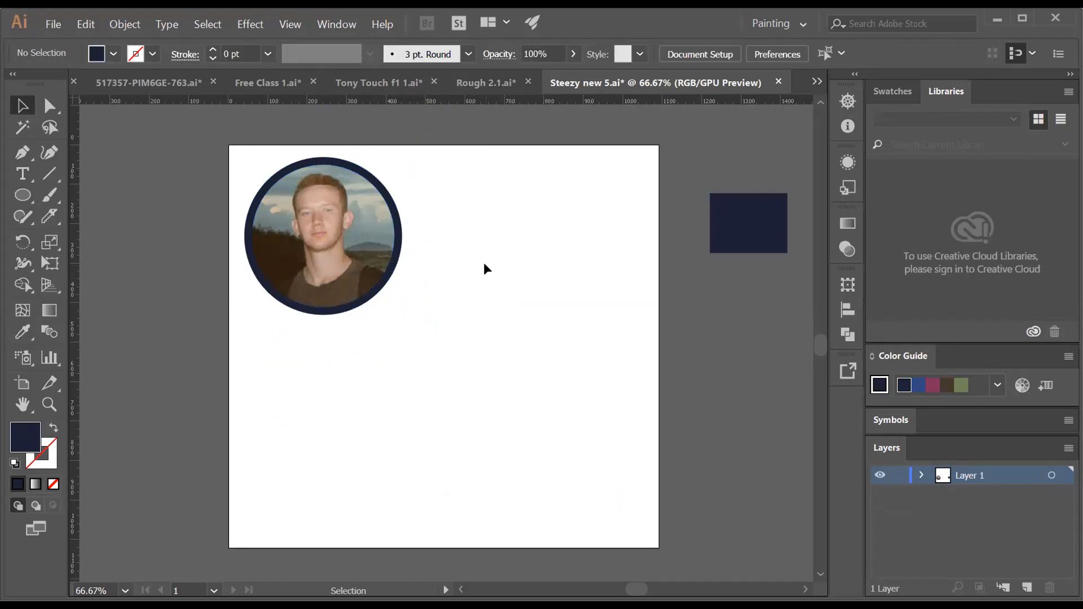
Draw a navy hexagon about 320 px wide with the Polygon tool and move it clear of the circular portrait
left_click(22, 195)
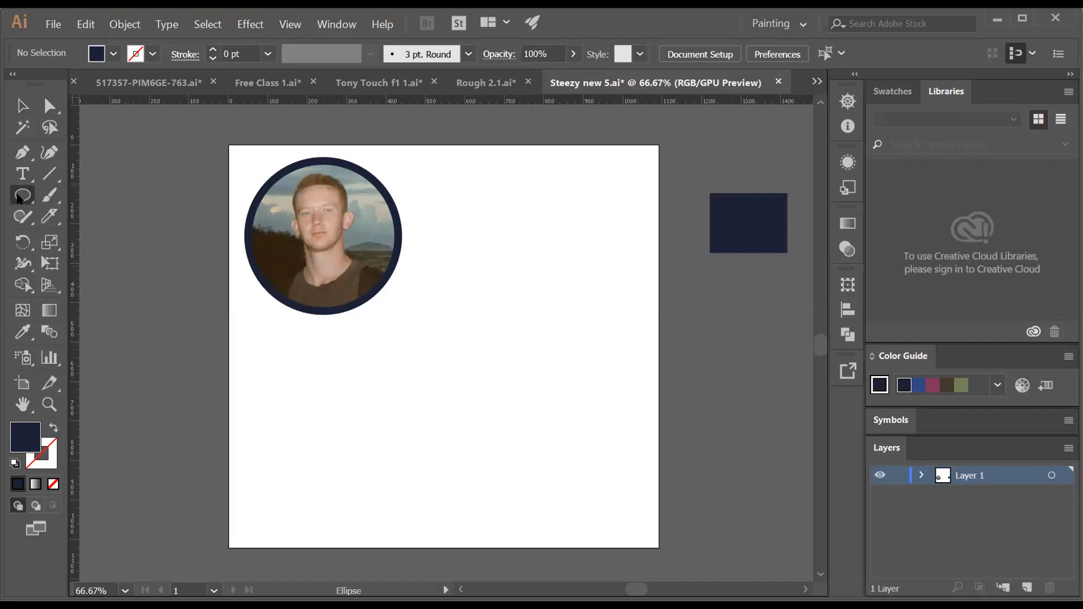
left_click(79, 259)
left_click_drag(401, 330, 433, 384)
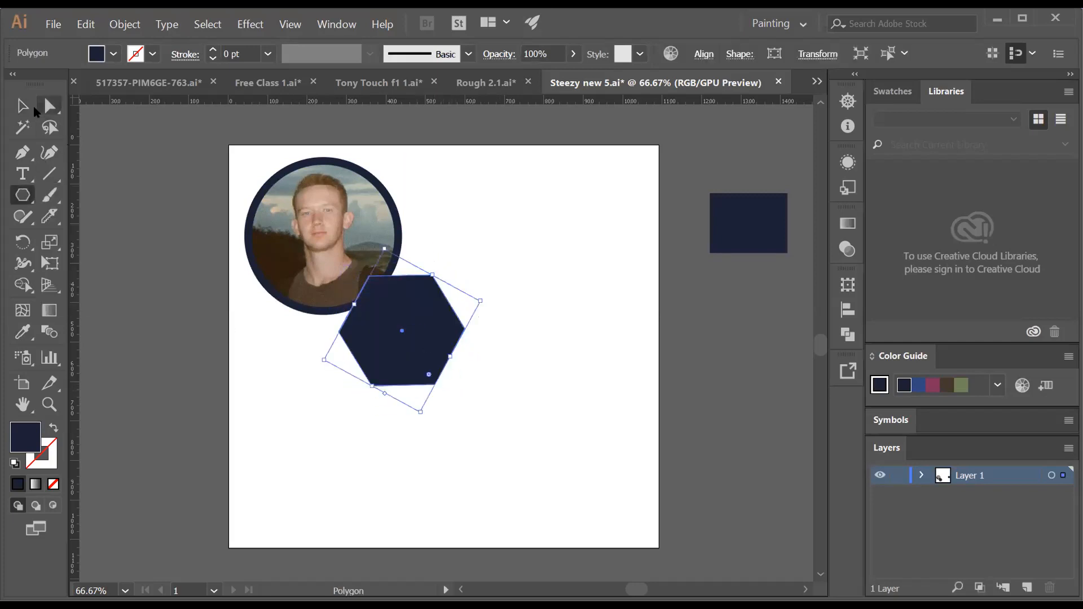
key("v")
left_click_drag(400, 328, 456, 343)
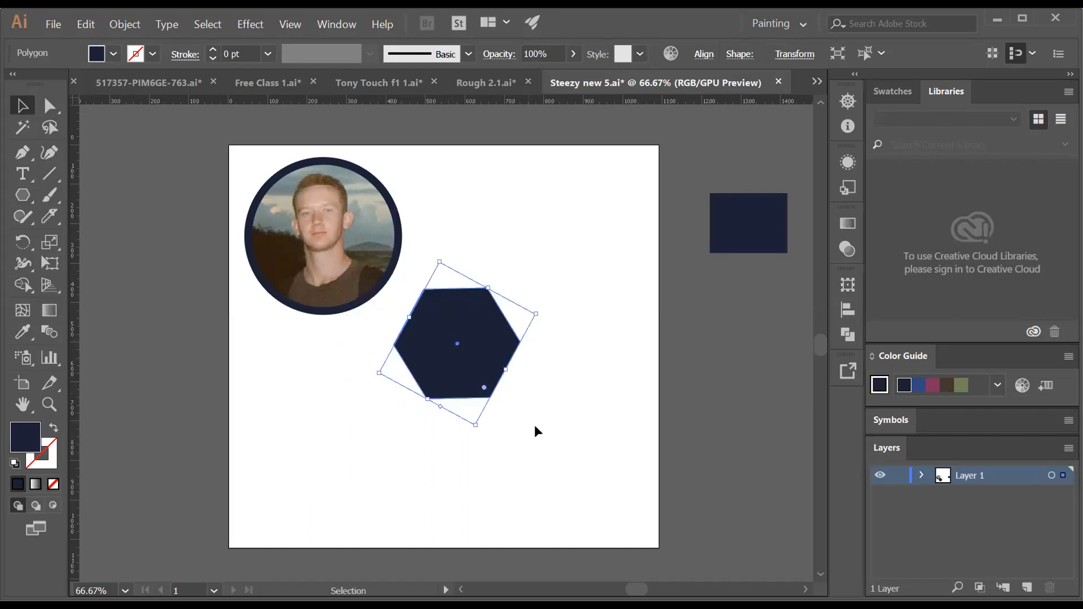
left_click(516, 286)
left_click(483, 310)
left_click_drag(540, 312, 548, 317)
left_click(594, 323)
key("z")
key("ctrl+z")
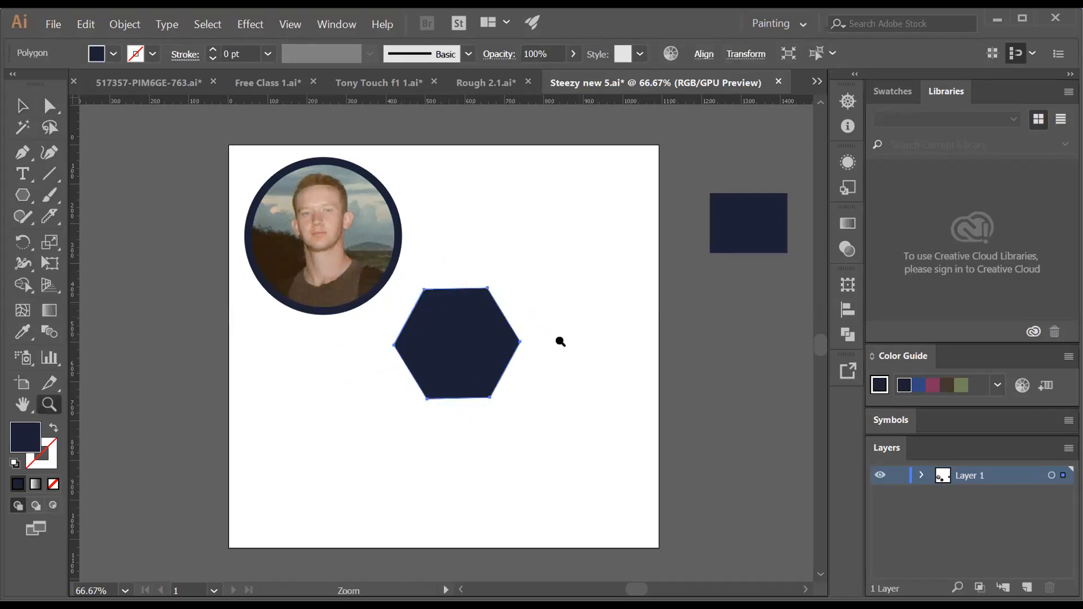
left_click(560, 341)
left_click(285, 381, "alt")
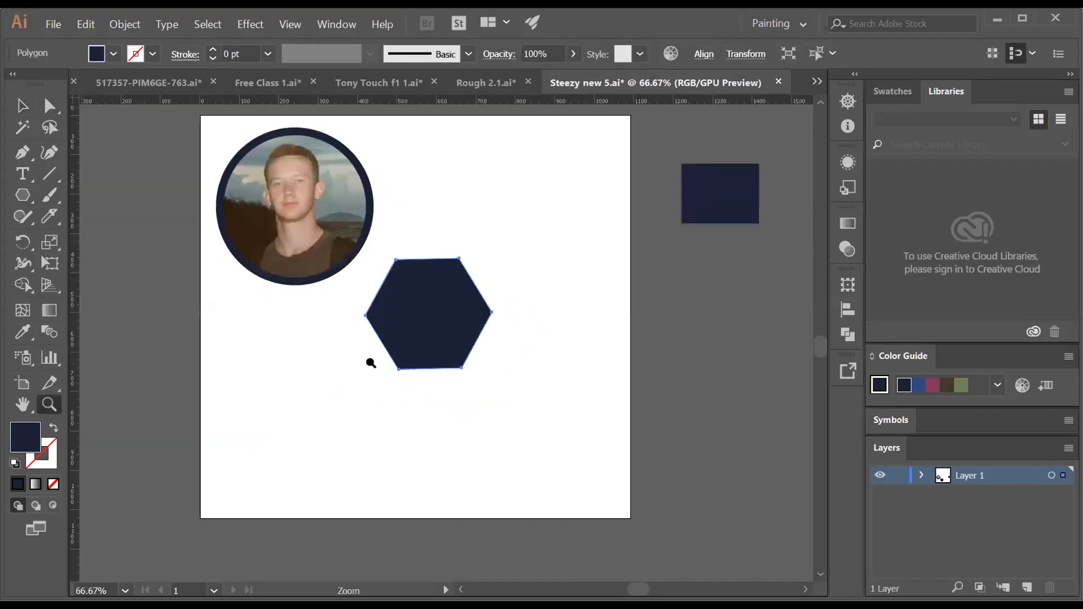
key("v")
left_click(485, 373)
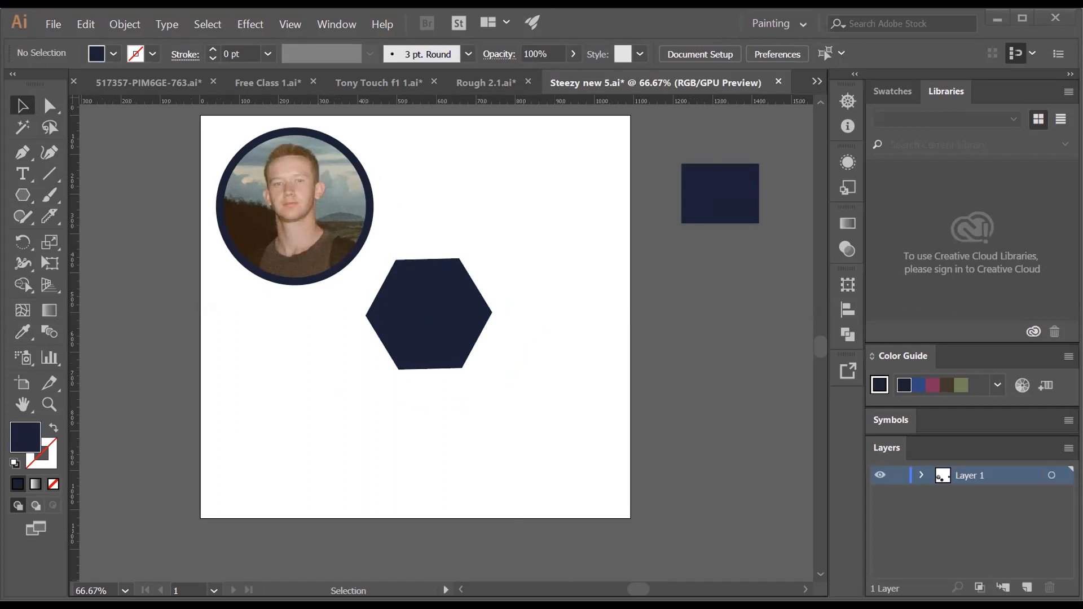
Position the sailor photo over the hexagon and send the photo to the back
left_click_drag(566, 344, 493, 330)
right_click(495, 333)
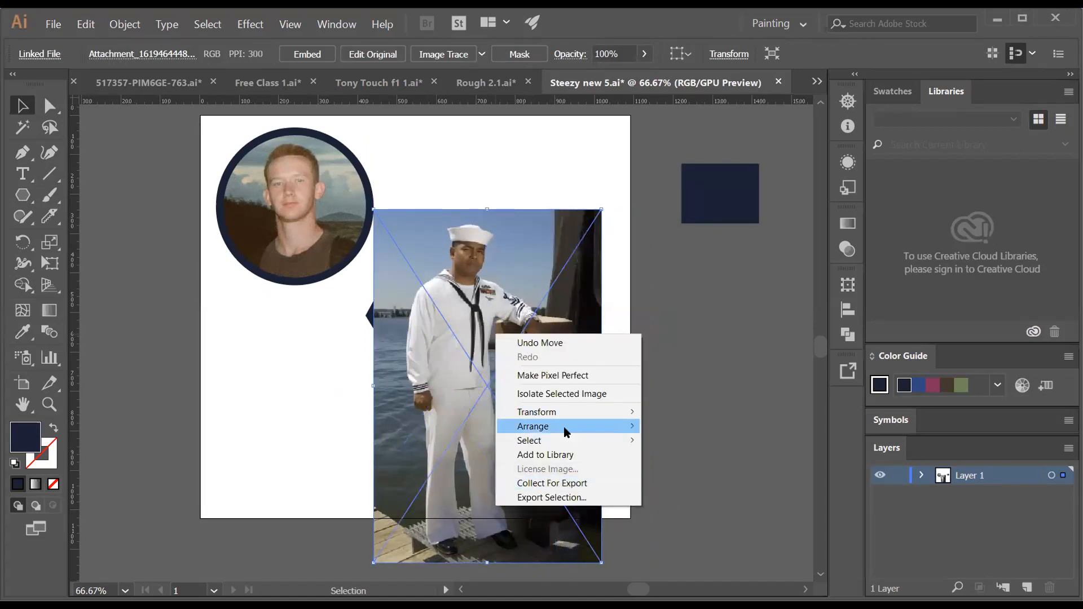
mouse_move(567, 430)
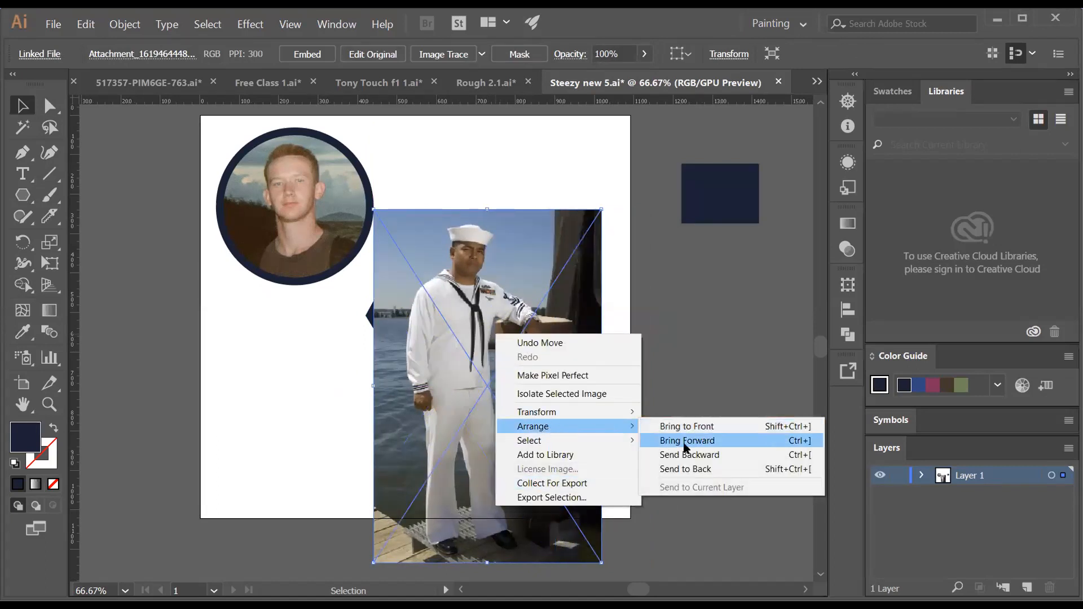
left_click(663, 468)
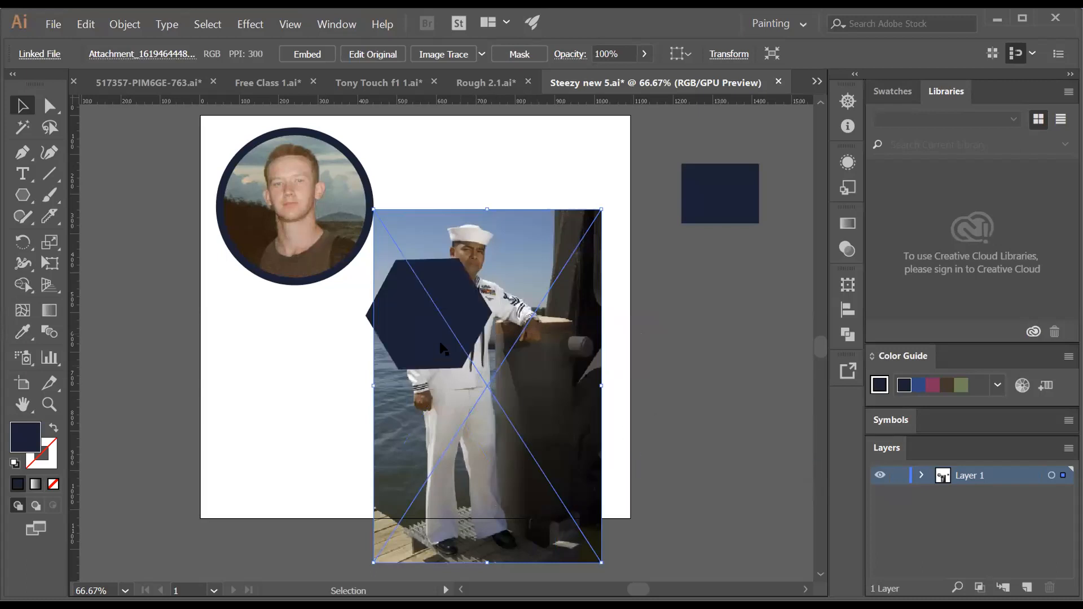
Move the hexagon over the sailor's head and chest and make a clipping mask from it and the photo
left_click(446, 314)
left_click_drag(457, 310, 487, 286)
left_click_drag(473, 188, 500, 282)
right_click(500, 283)
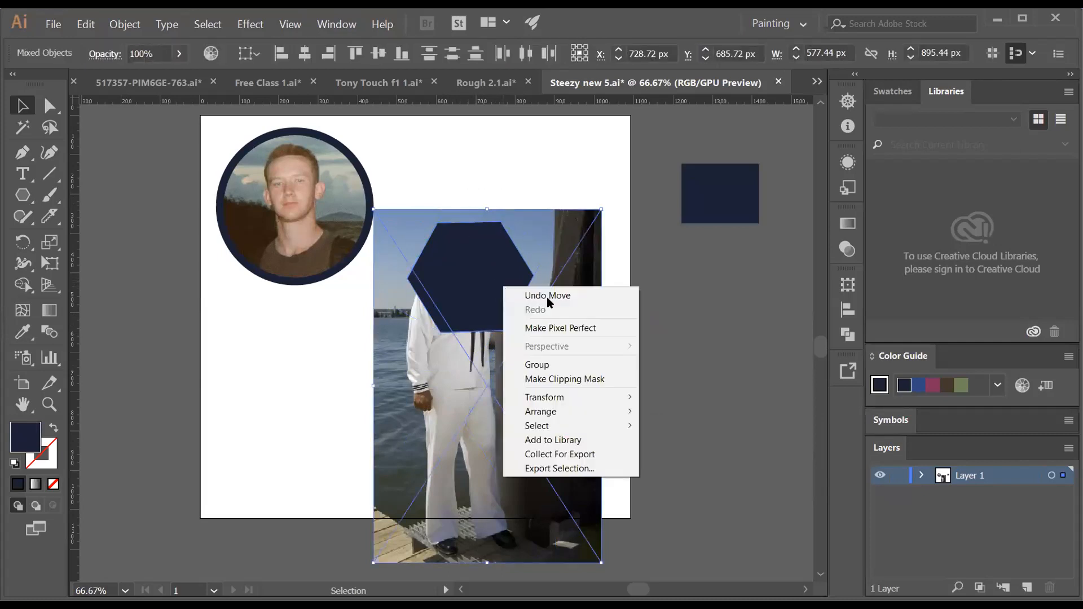
left_click(594, 382)
left_click(605, 378)
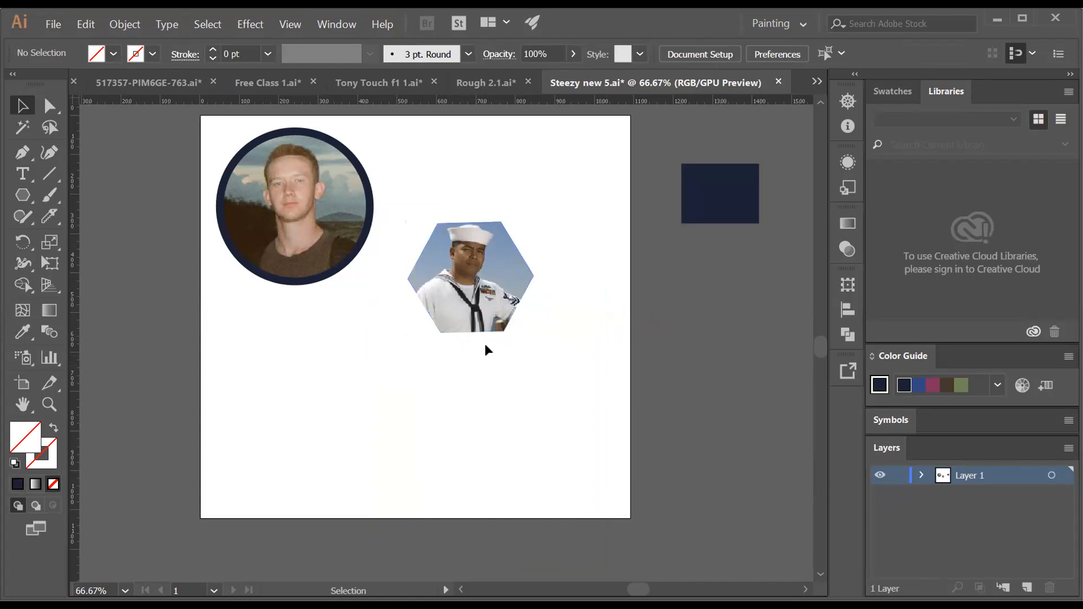
Scale down and reposition the sailor photo inside the hexagon mask, and move the clipped hexagon up beside the circular portrait
left_click(485, 293)
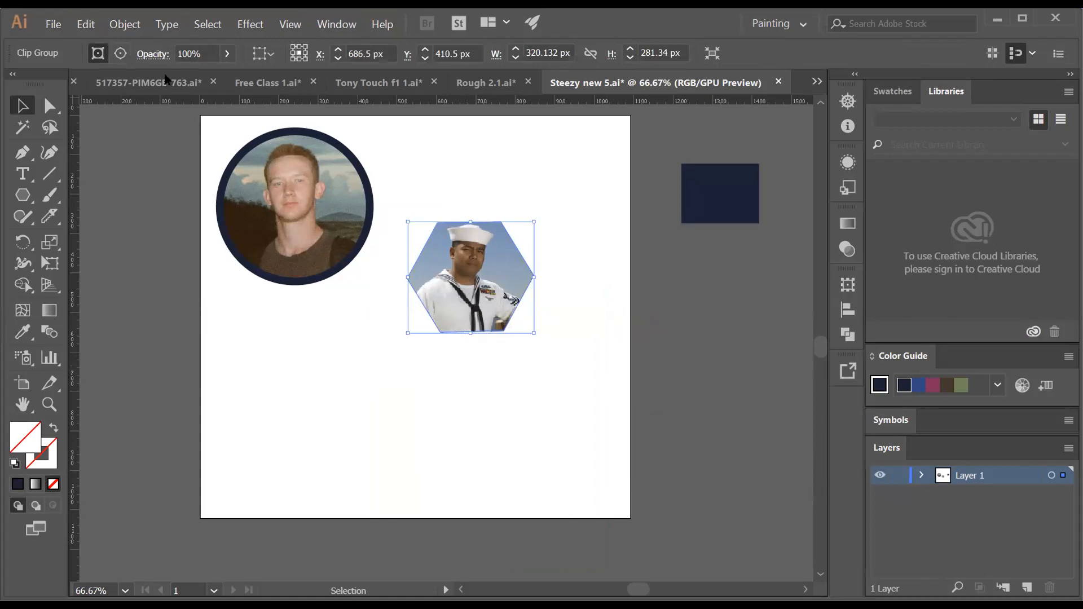
left_click(121, 53)
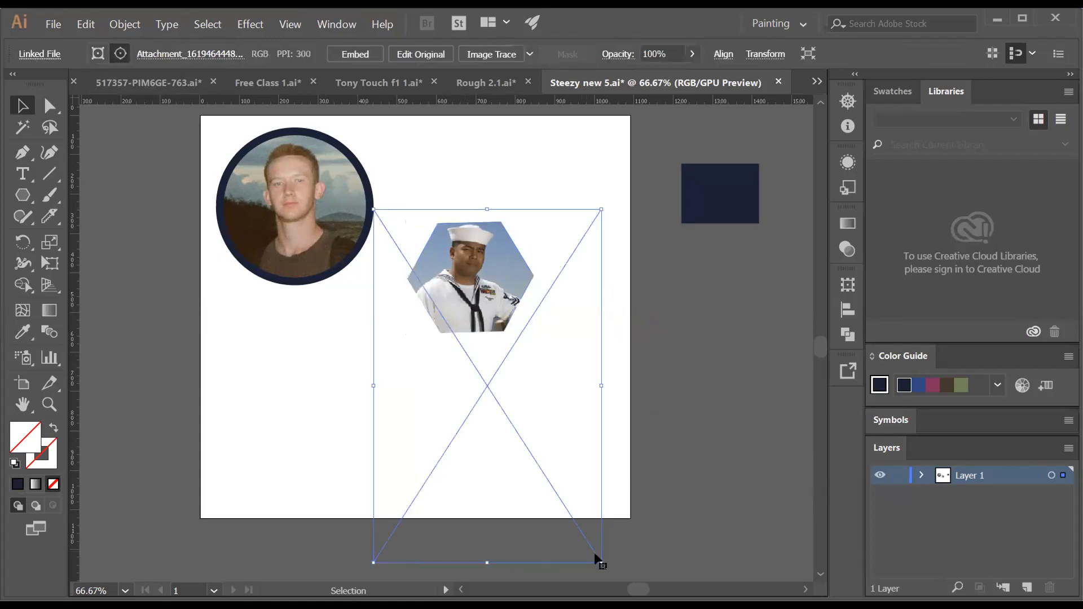
left_click_drag(598, 563, 514, 429)
left_click_drag(484, 387, 515, 398)
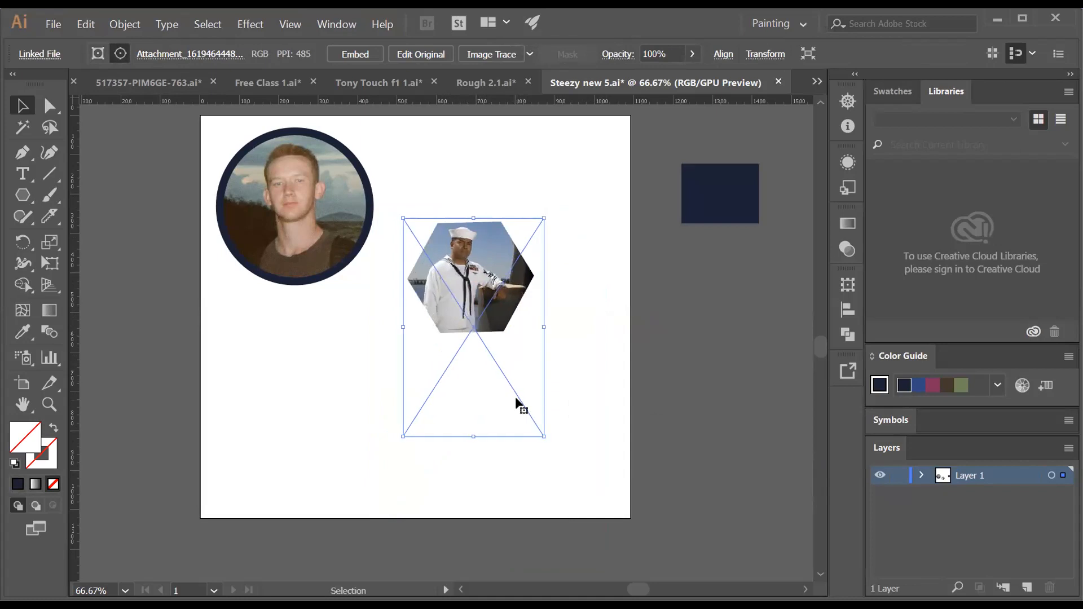
left_click(602, 387)
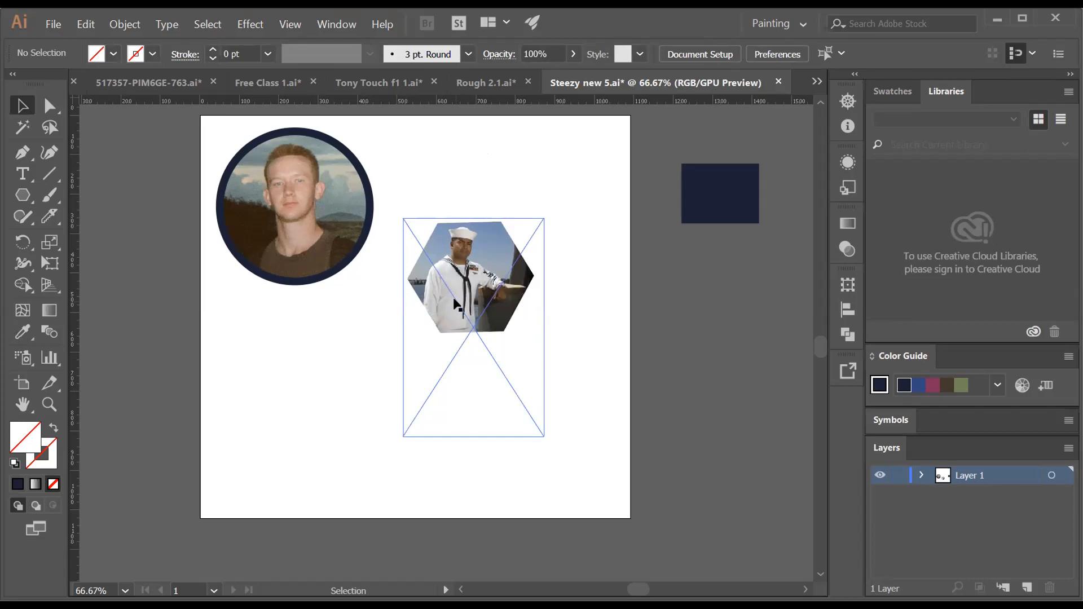
left_click_drag(477, 265, 479, 245)
left_click(466, 336)
Add the text "Moboroid" below the two portraits and enlarge it to about 138 pt
left_click(22, 171)
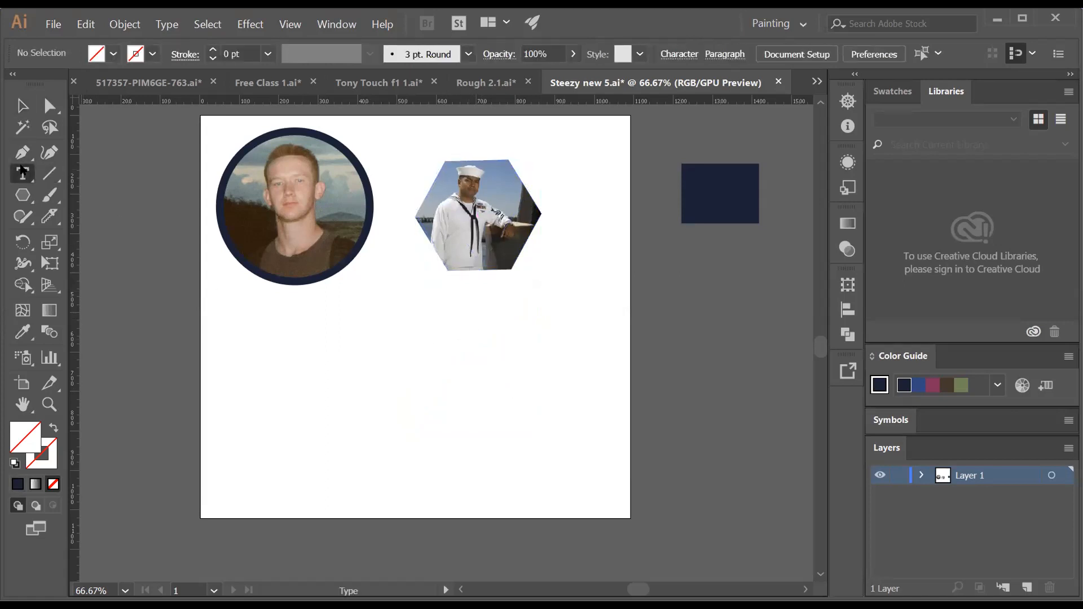
left_click(319, 390)
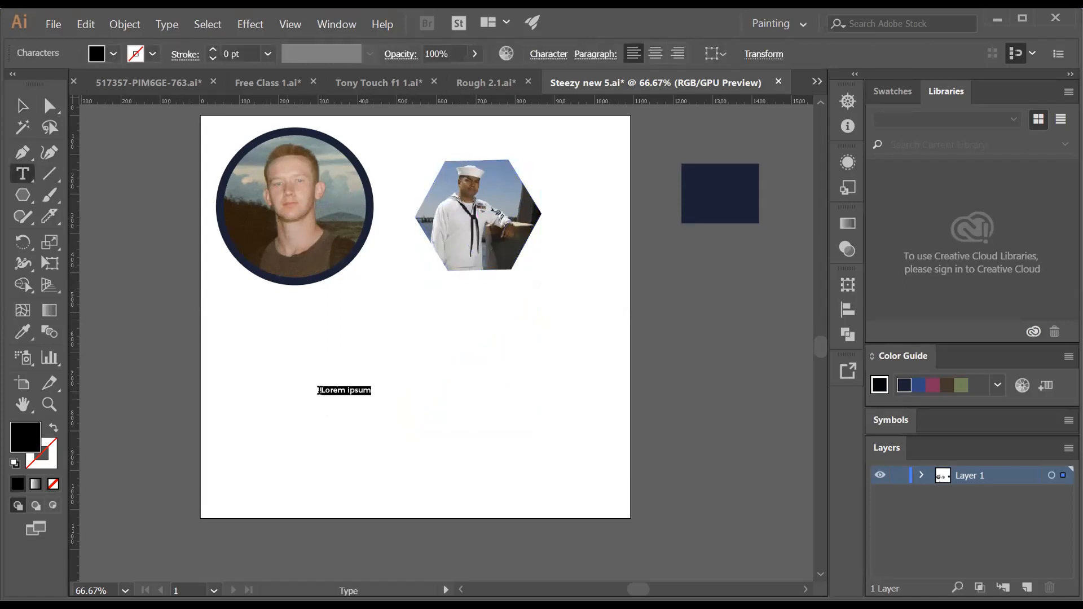
type("Moboroid")
left_click(22, 106)
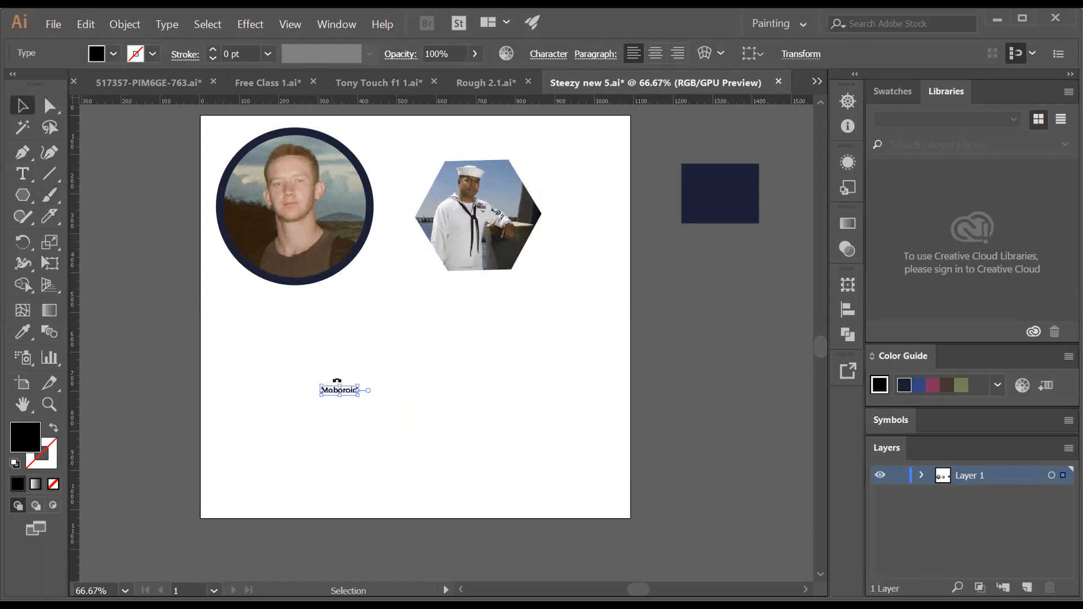
left_click_drag(357, 386, 590, 240)
left_click_drag(484, 385, 457, 390)
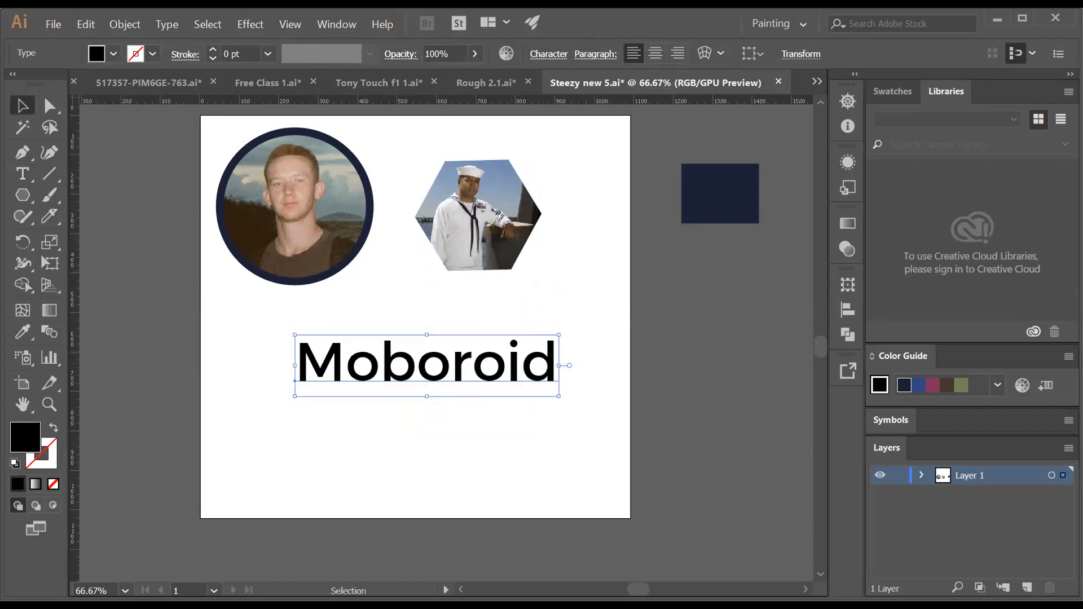
Set the Moboroid text to a heavy bold Montserrat style and shift it slightly down and left
left_click(548, 57)
left_click(554, 128)
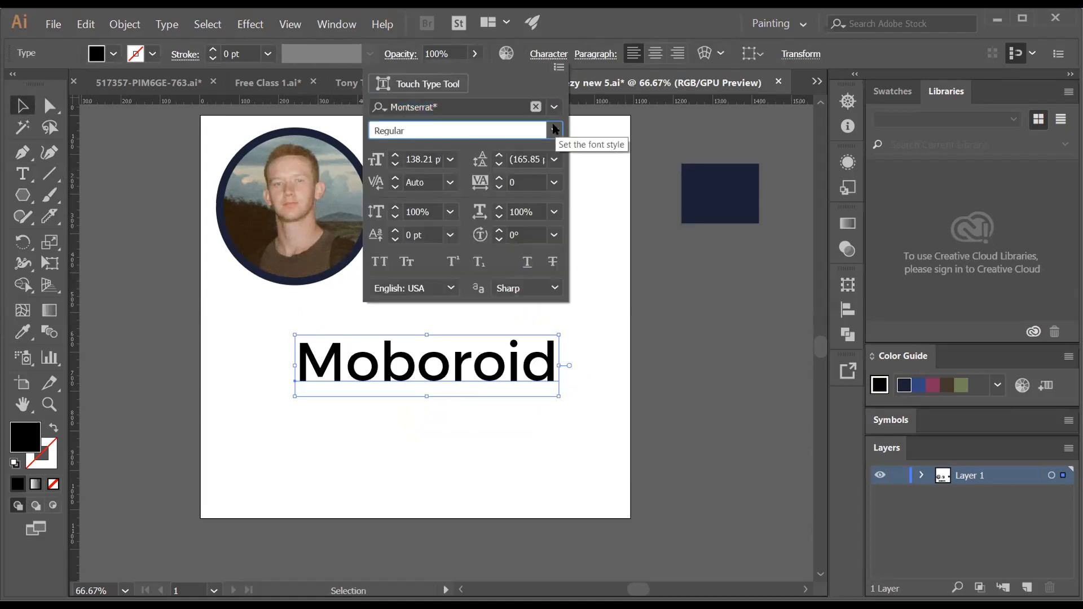
left_click(555, 131)
left_click(561, 432)
left_click_drag(481, 384, 472, 400)
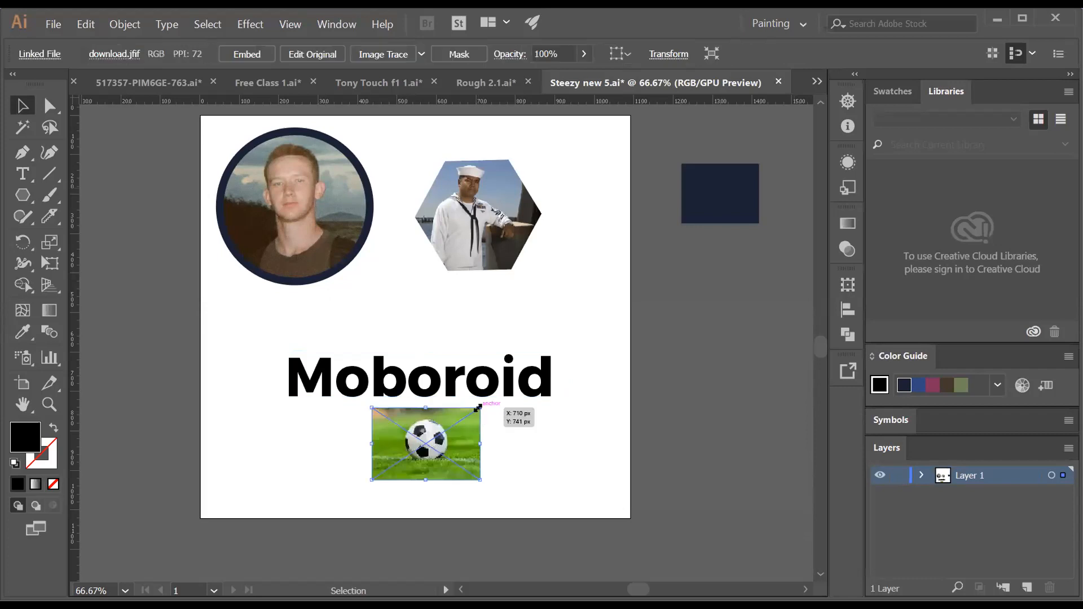
Enlarge the soccer ball photo and position it so that it covers the width of the Moboroid text
left_click_drag(482, 404, 384, 393)
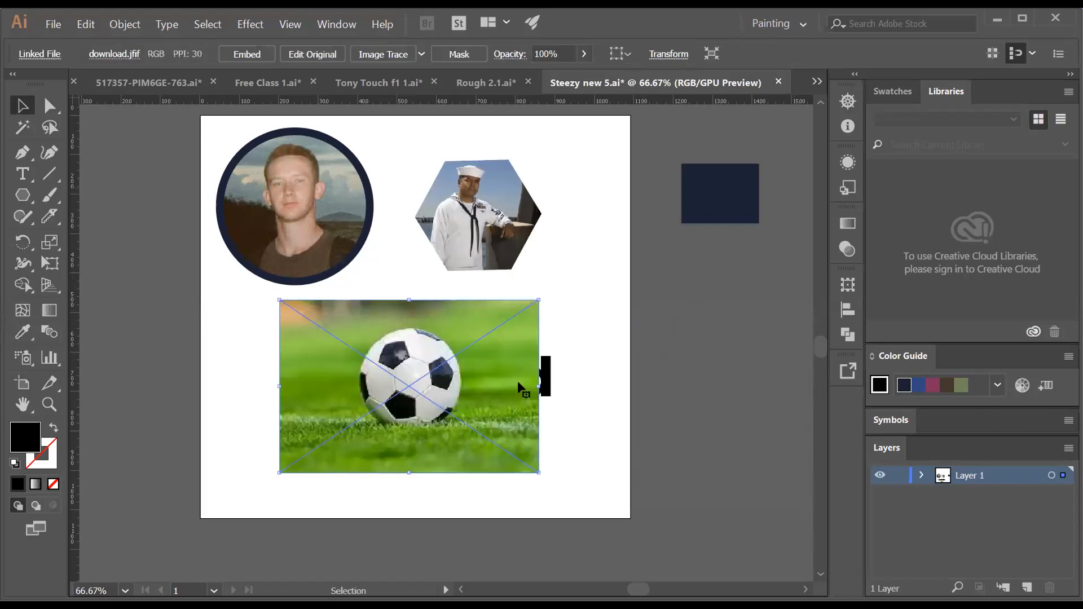
left_click_drag(546, 385, 553, 380)
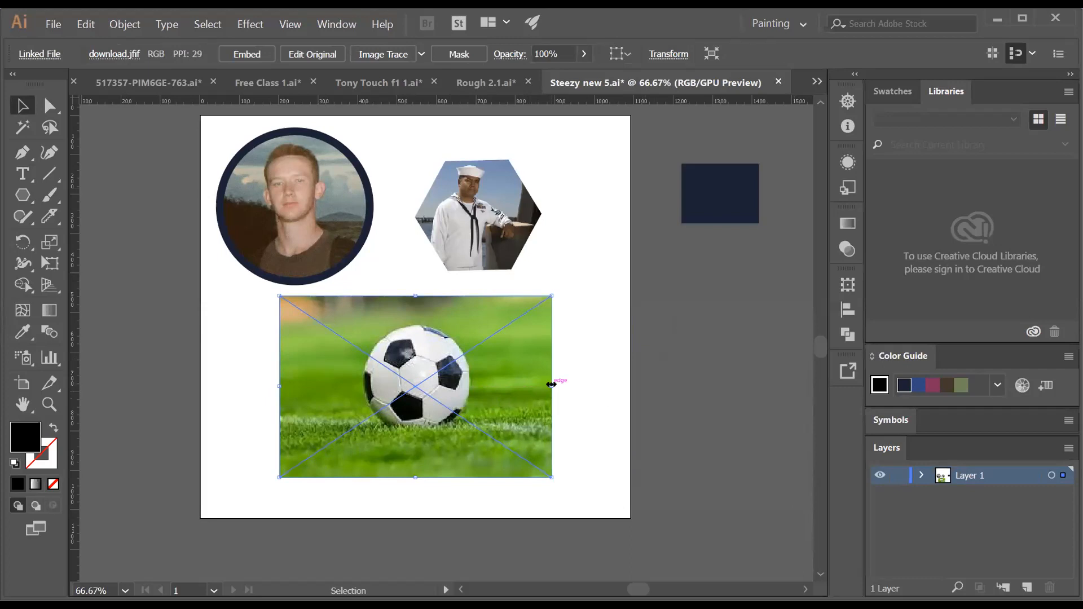
Try to make a clipping mask from the Moboroid text and the soccer ball photo stacked above it
left_click_drag(587, 334, 438, 410)
right_click(438, 411)
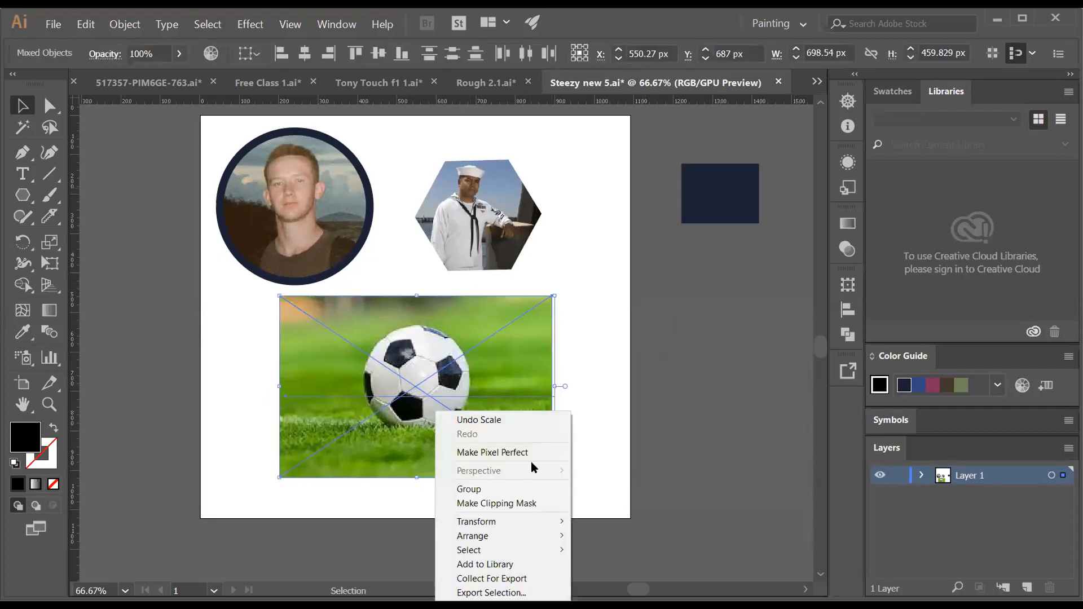
left_click(522, 503)
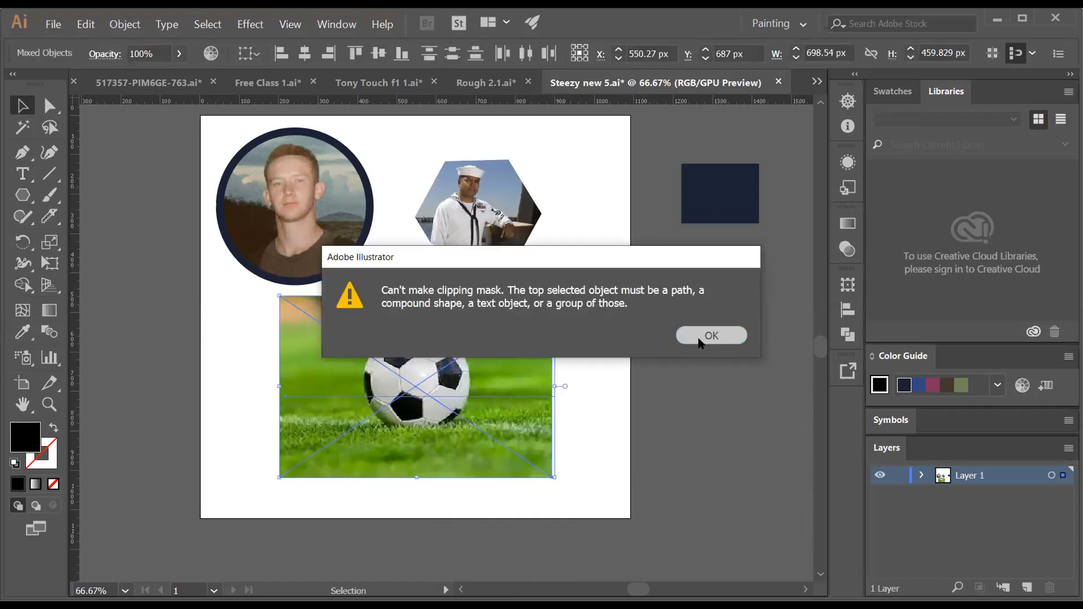
left_click(700, 336)
Send the soccer ball photo to the back, behind the Moboroid text
left_click(496, 439)
right_click(497, 437)
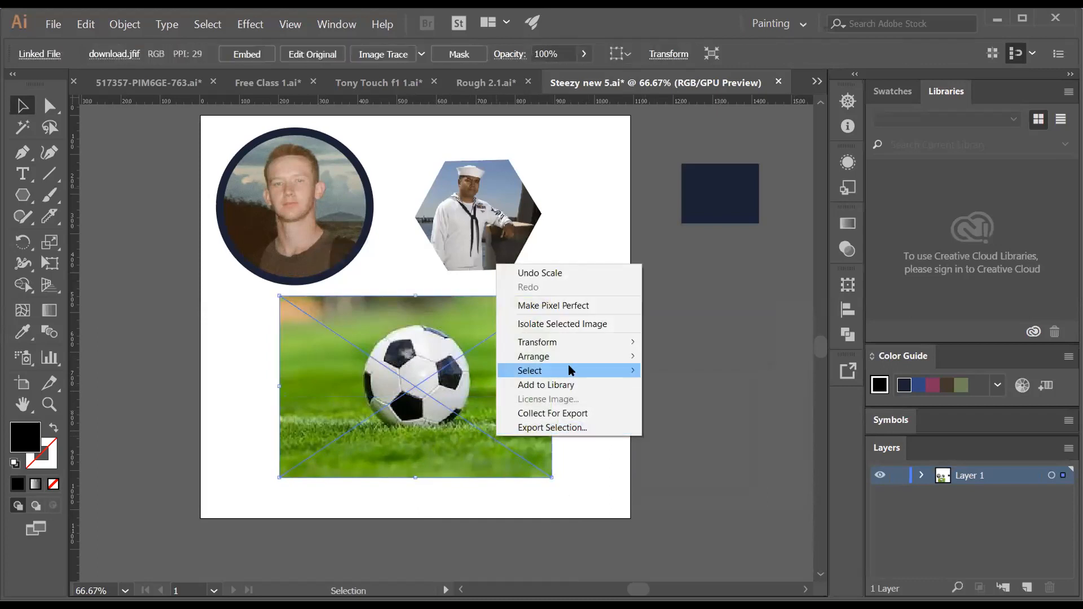
mouse_move(626, 360)
left_click(717, 400)
left_click(643, 439)
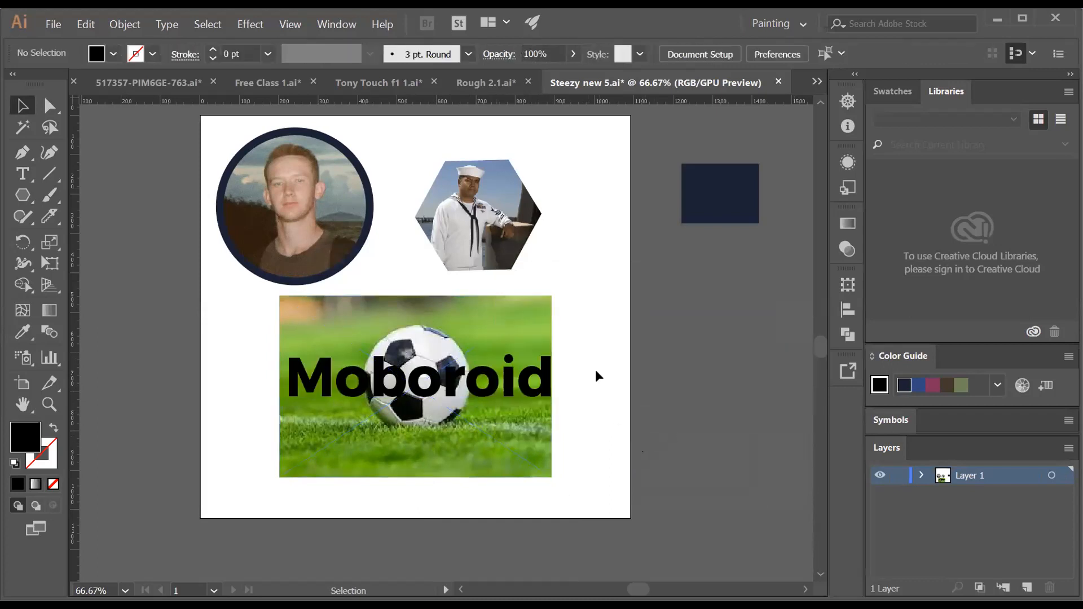
Clip the soccer ball photo to the Moboroid text with a clipping mask and move the result slightly up and right
left_click_drag(643, 440, 432, 417)
right_click(431, 418)
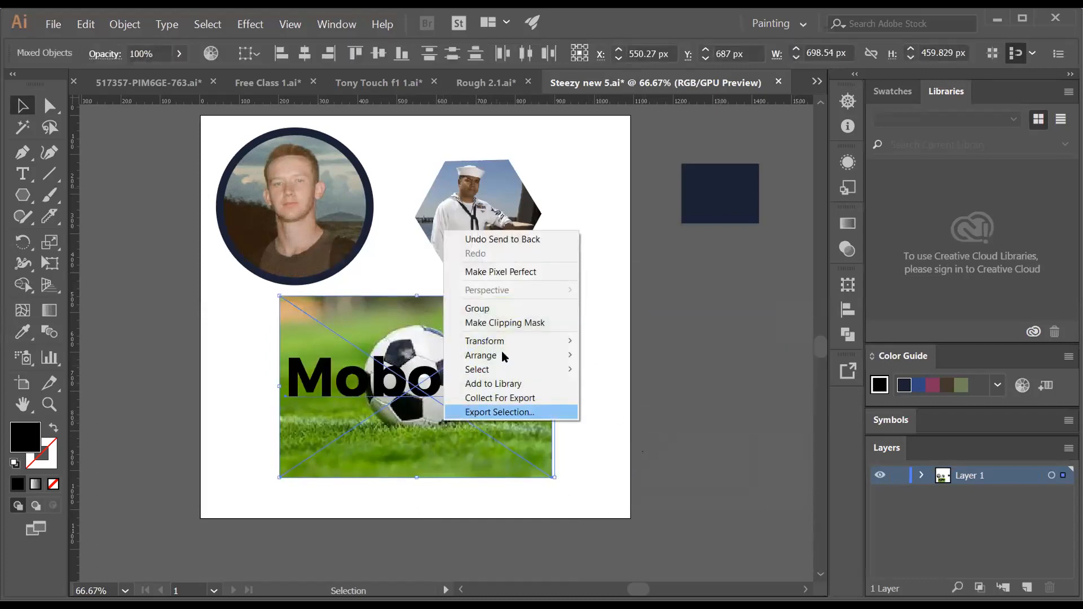
left_click(500, 320)
left_click(613, 402)
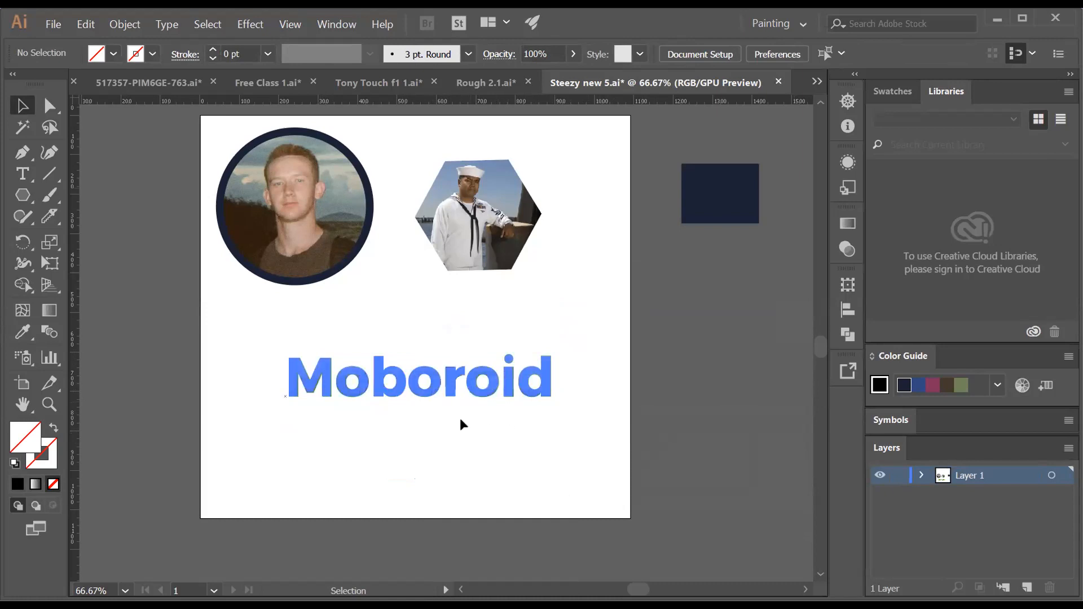
left_click_drag(448, 398, 465, 405)
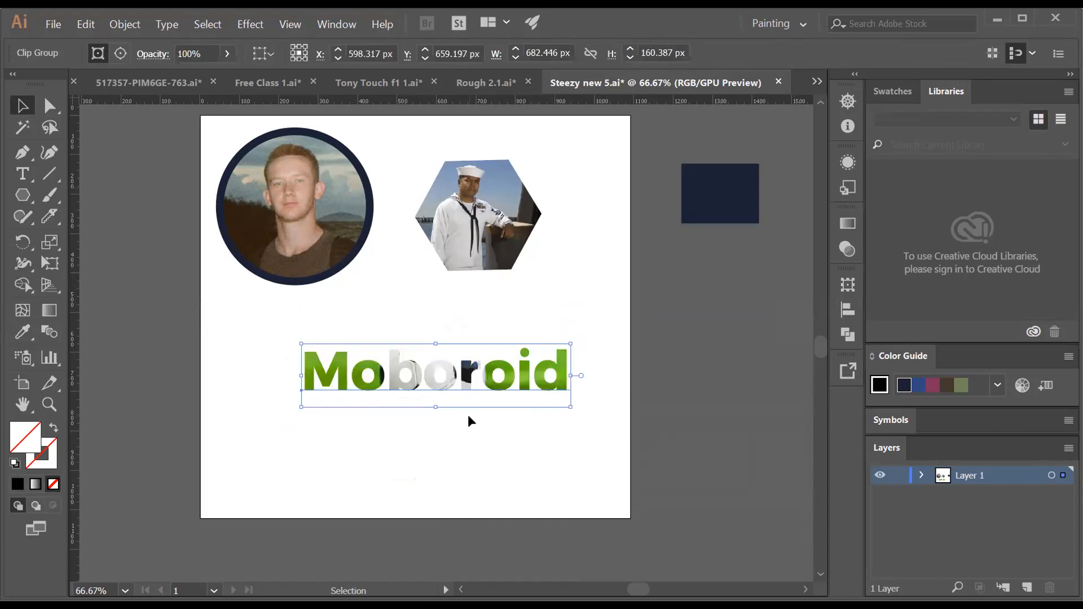
left_click(467, 418)
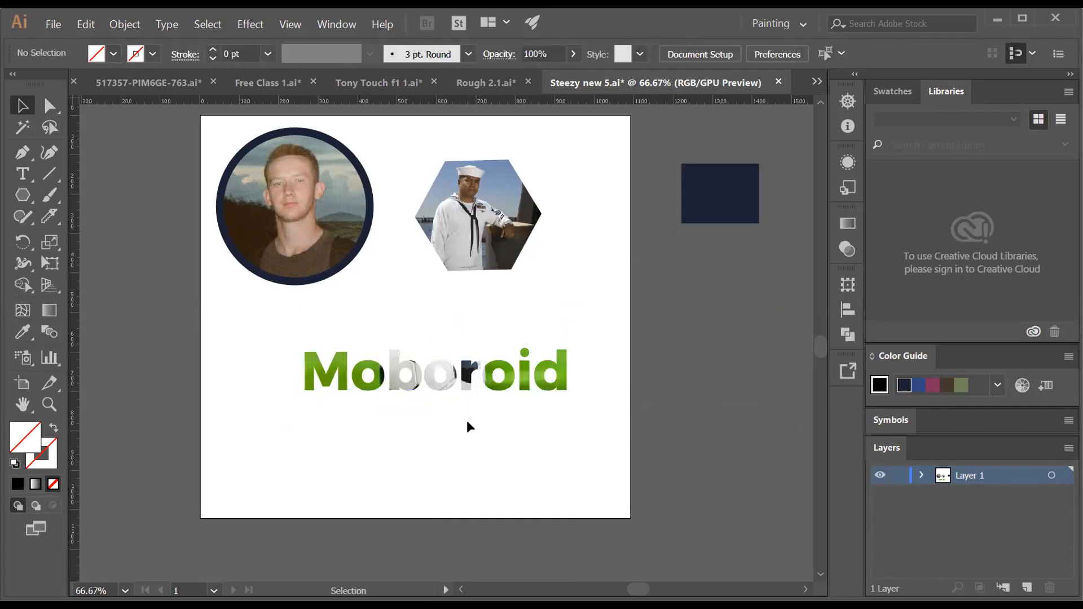
Undo the clipping mask on the Moboroid text and delete the soccer ball photo
key("ctrl+z")
key("ctrl+z")
left_click(596, 368)
left_click_drag(517, 474, 491, 511)
key("backslash")
key("Delete")
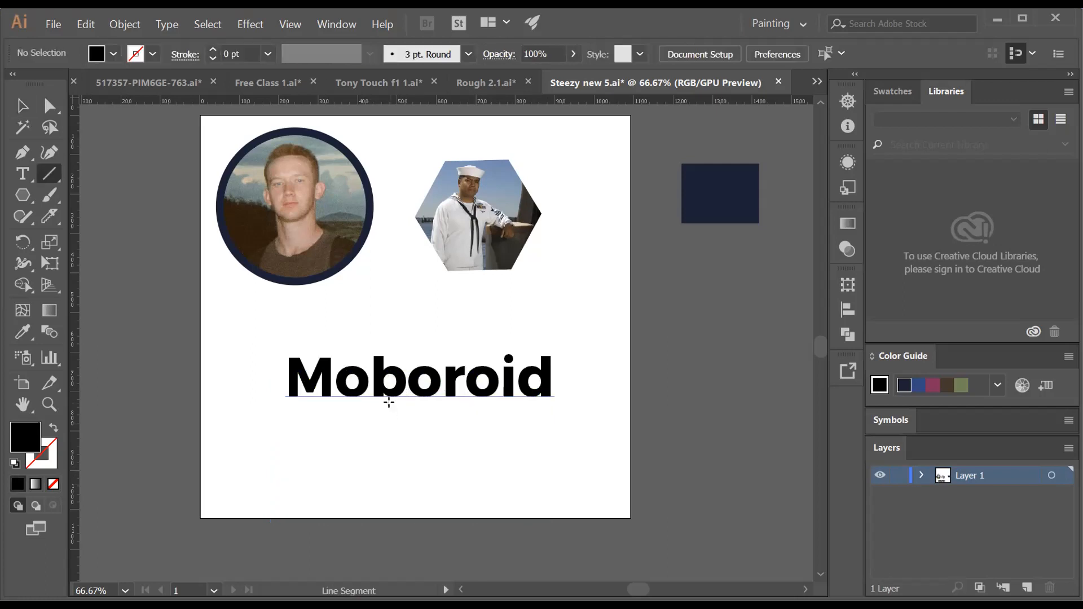
Move the Moboroid text slightly up, then bring in the airplane photo, scaled to about half size and covering the text
key("v")
left_click_drag(380, 395, 386, 368)
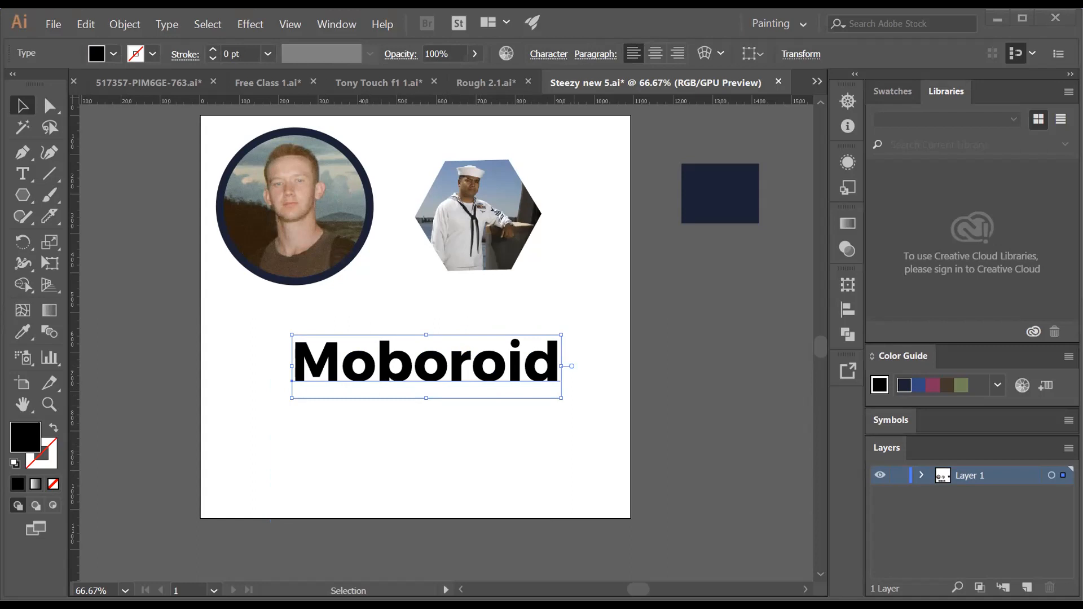
left_click_drag(813, 391, 466, 391)
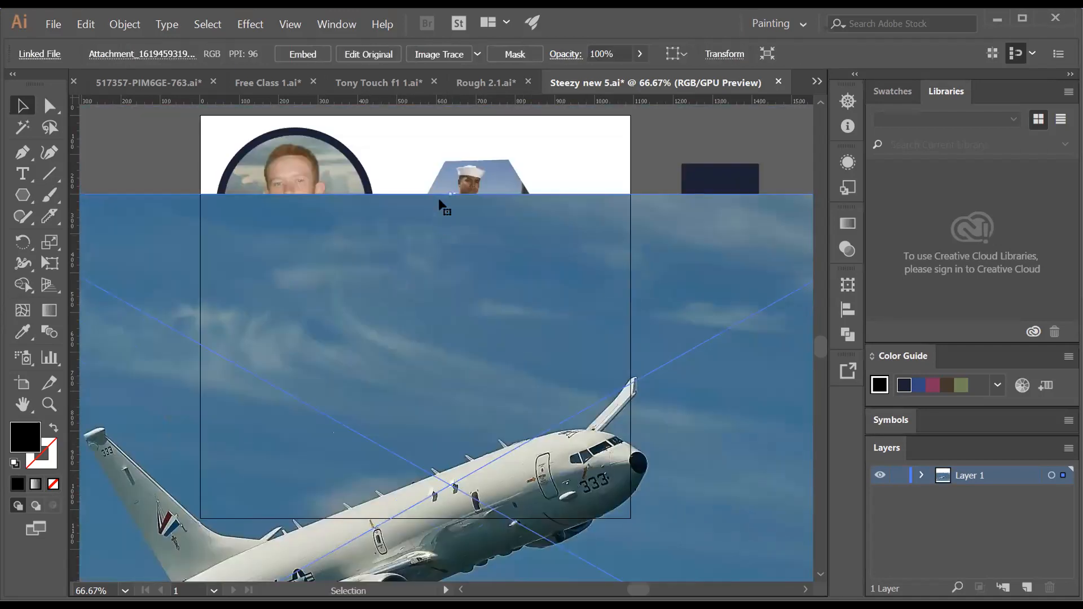
left_click_drag(438, 198, 505, 485)
left_click_drag(539, 566, 516, 319)
Send the airplane photo to the back and move it up so the plane lies behind the Moboroid text
right_click(524, 356)
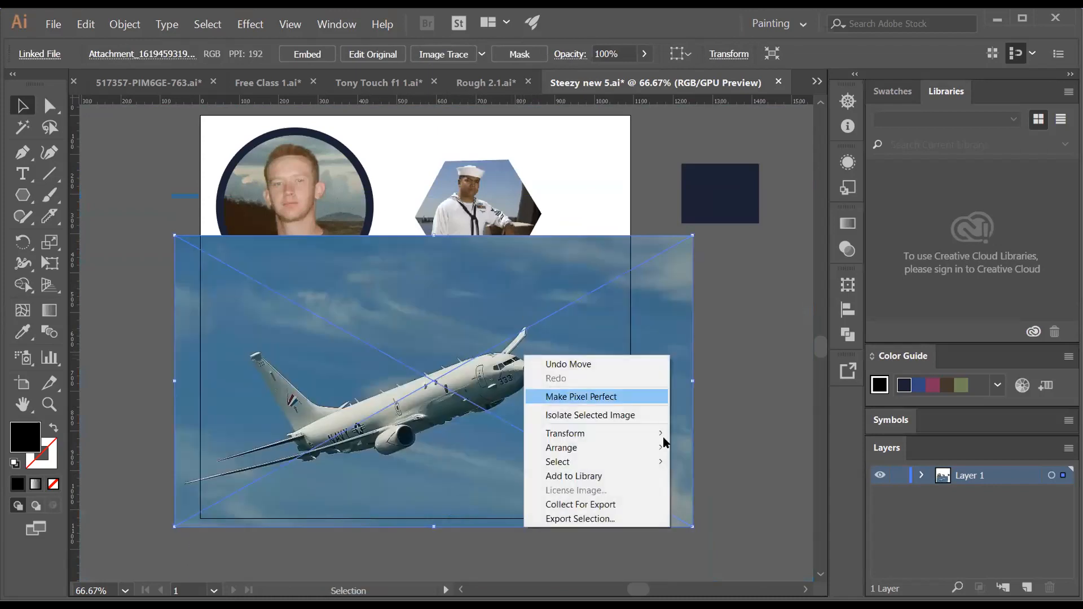
left_click(779, 489)
left_click(753, 405)
left_click_drag(631, 442, 618, 424)
left_click(726, 333)
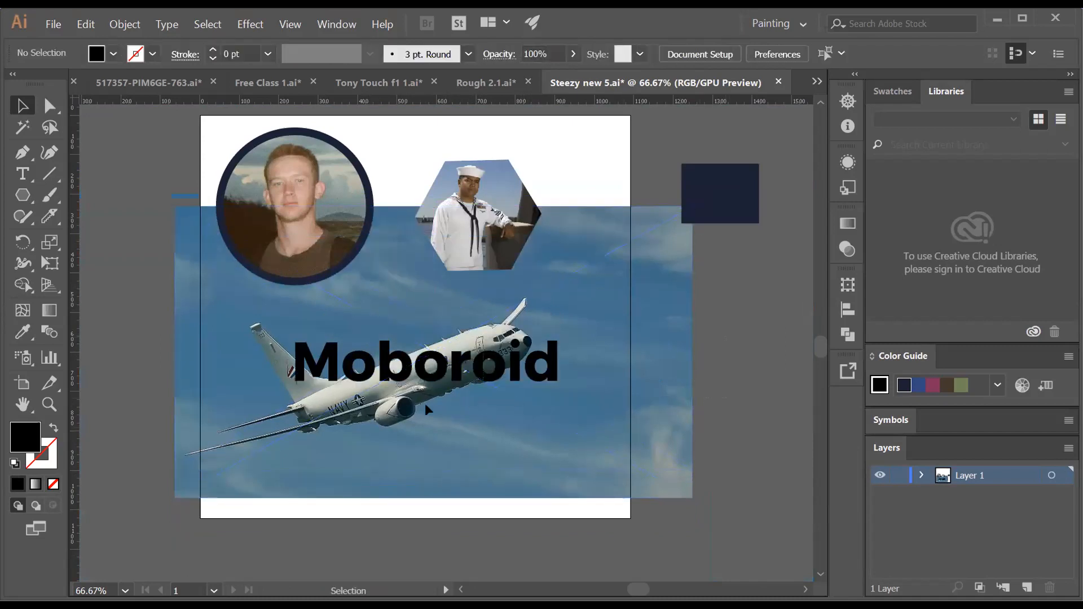
Clip the airplane photo to the Moboroid text with a clipping mask
left_click(369, 417)
right_click(418, 403)
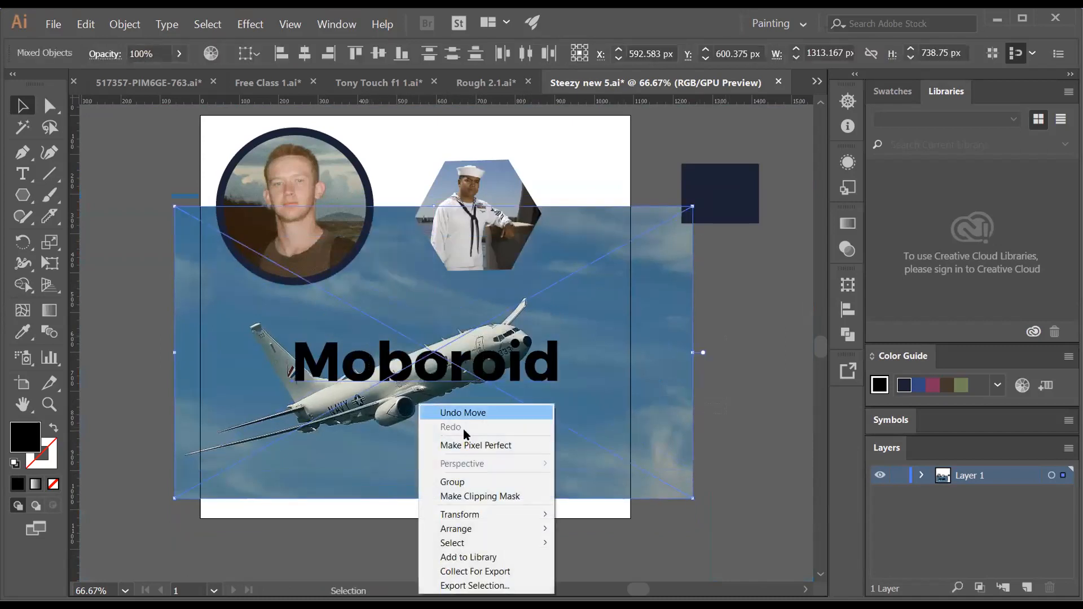
left_click(476, 497)
left_click(541, 448)
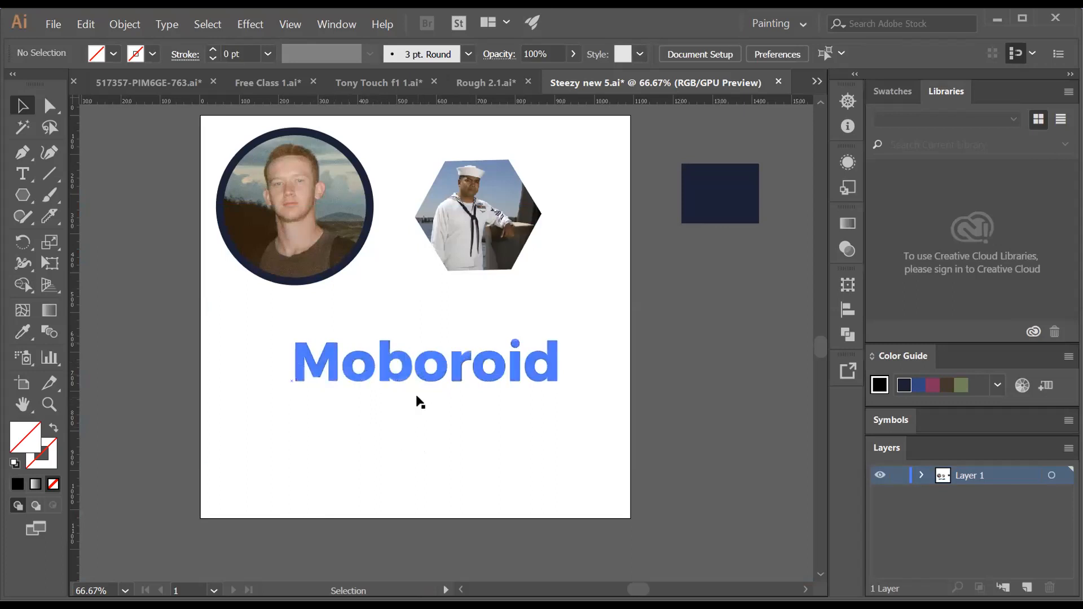
Isolate the clip group and replace the Moboroid text with "Class 15", keeping it as the mask
double_click(410, 368)
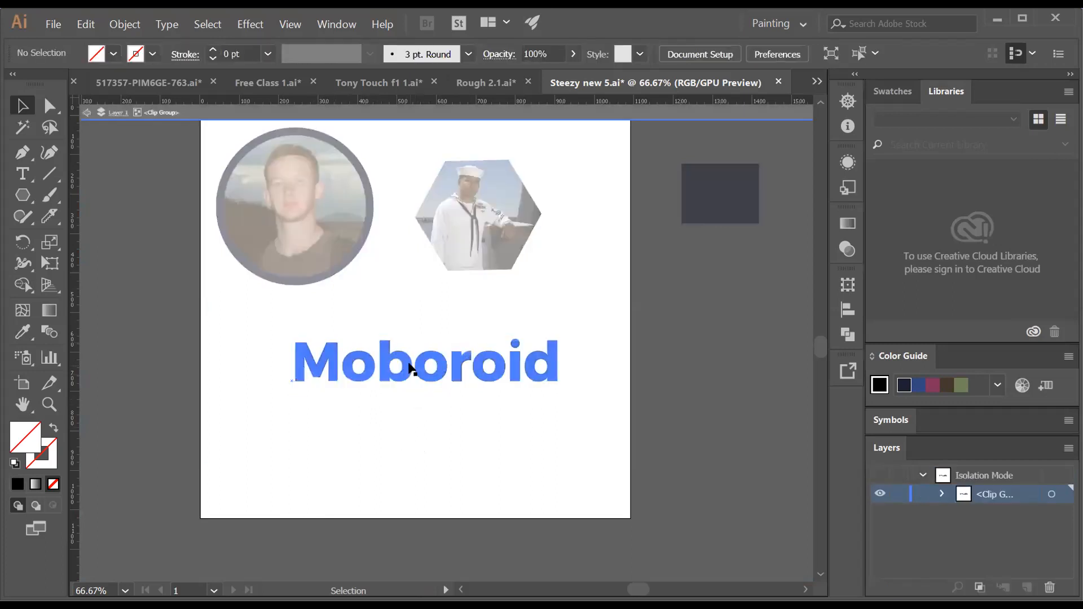
left_click(410, 368)
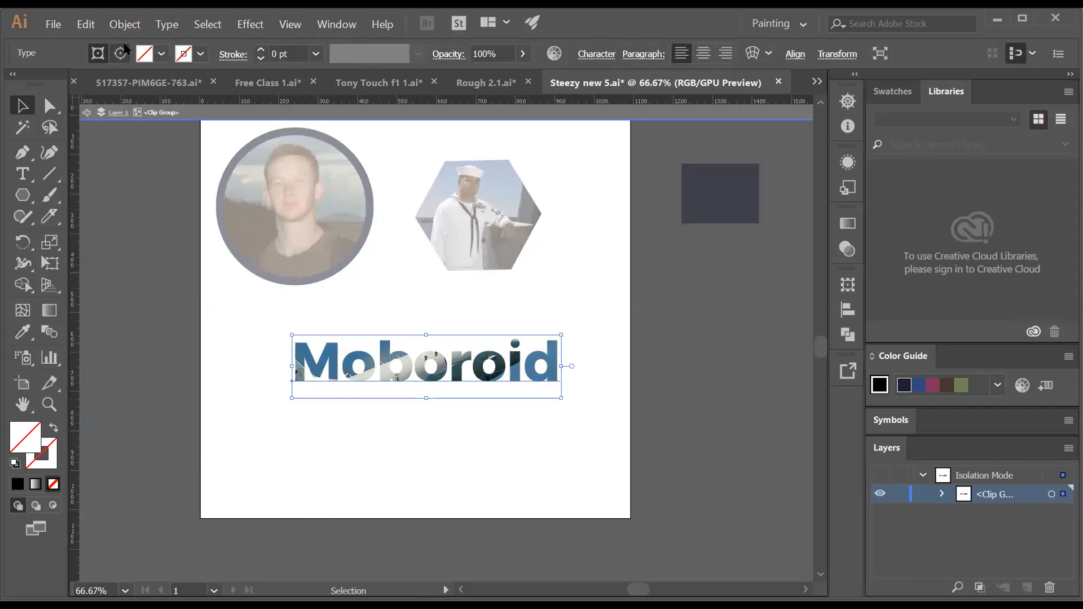
double_click(405, 359)
key("ctrl+a")
left_click(398, 361)
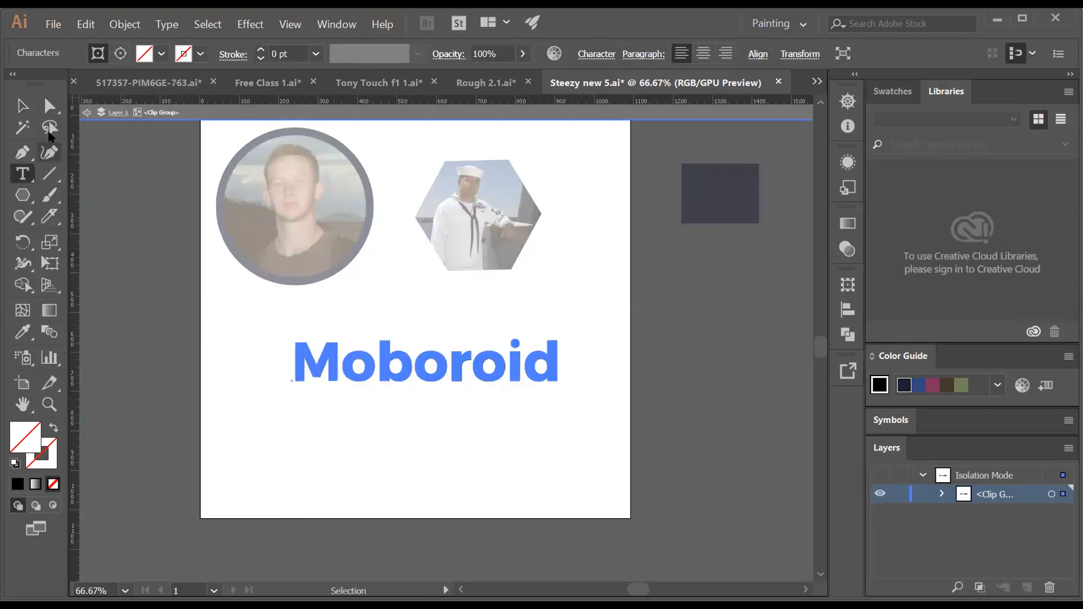
left_click_drag(351, 358, 291, 358)
type("Class ")
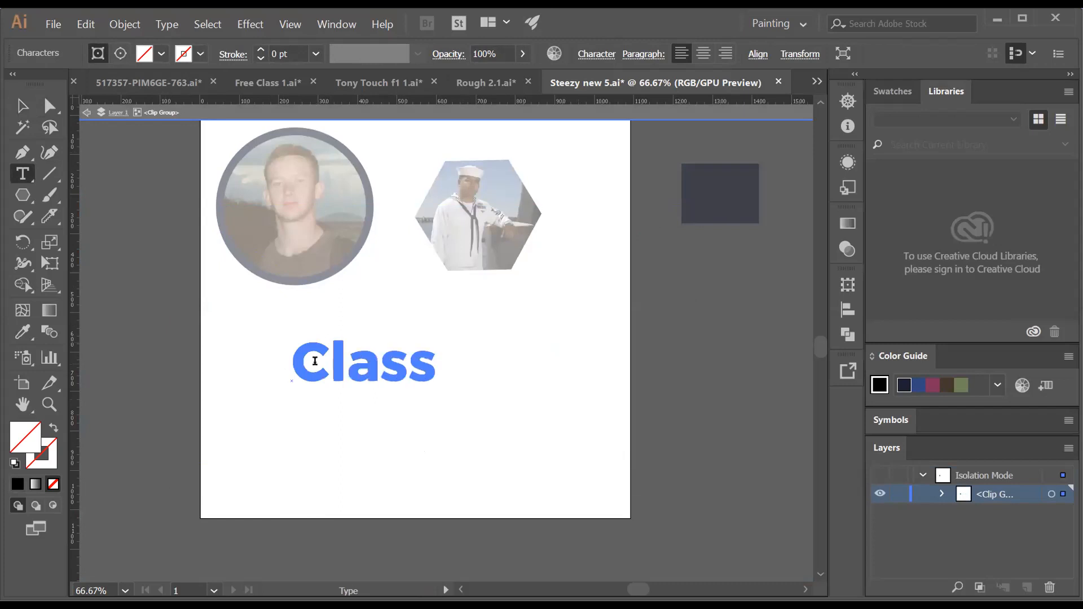
type("15")
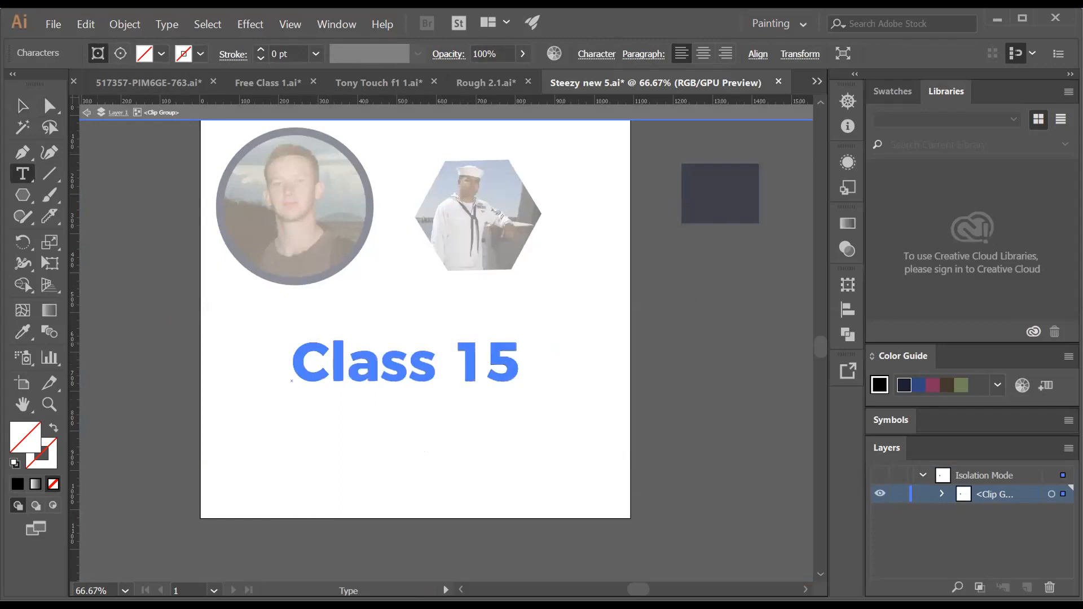
key("Escape")
Shift the airplane photo slightly down and left inside the Class 15 mask, and move the clip group up and right
double_click(202, 419)
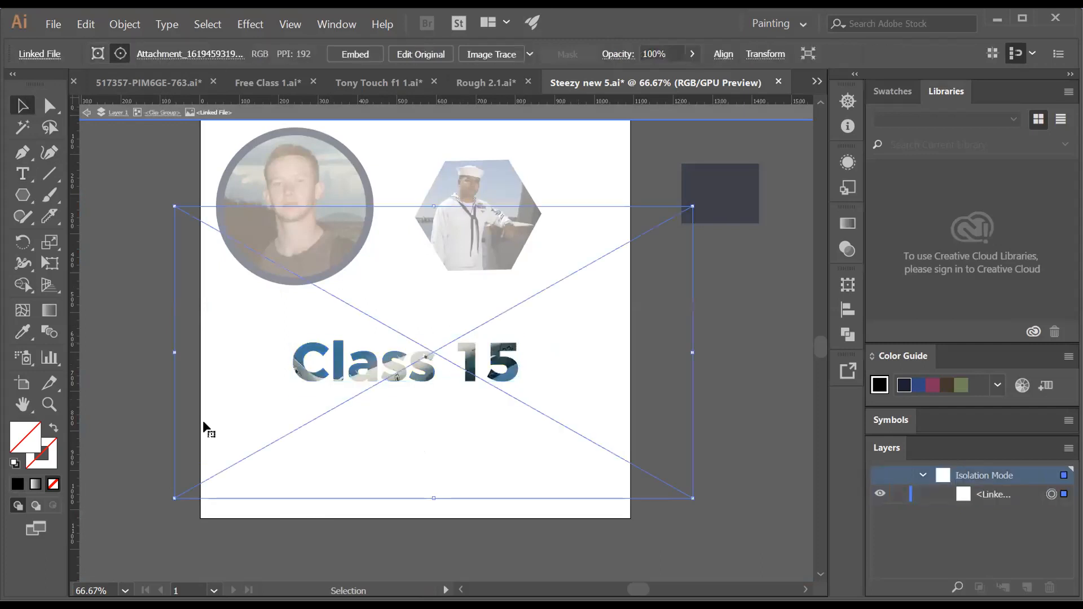
double_click(706, 377)
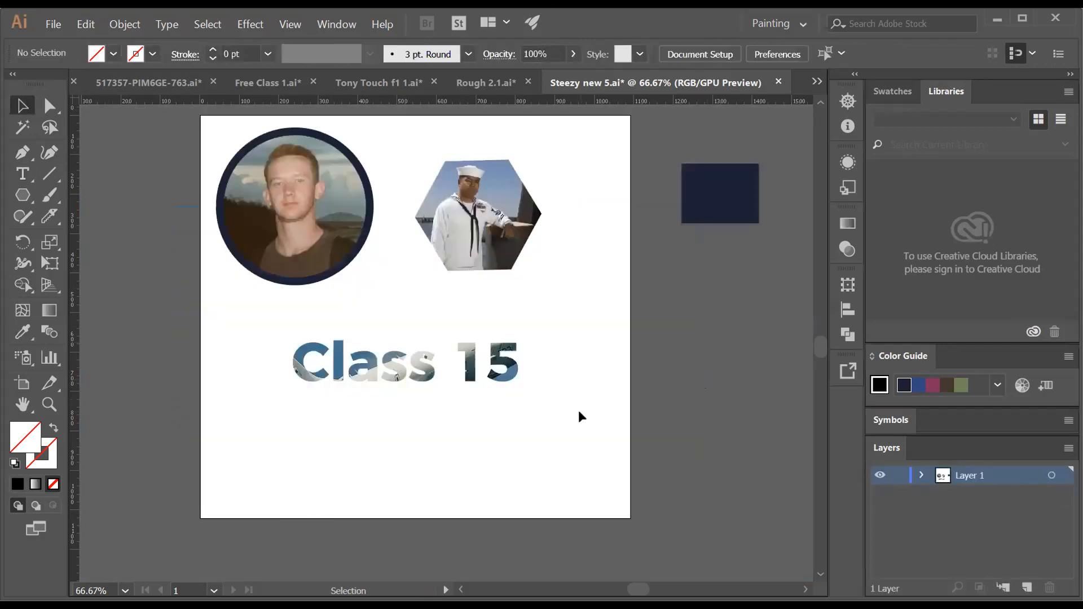
double_click(475, 378)
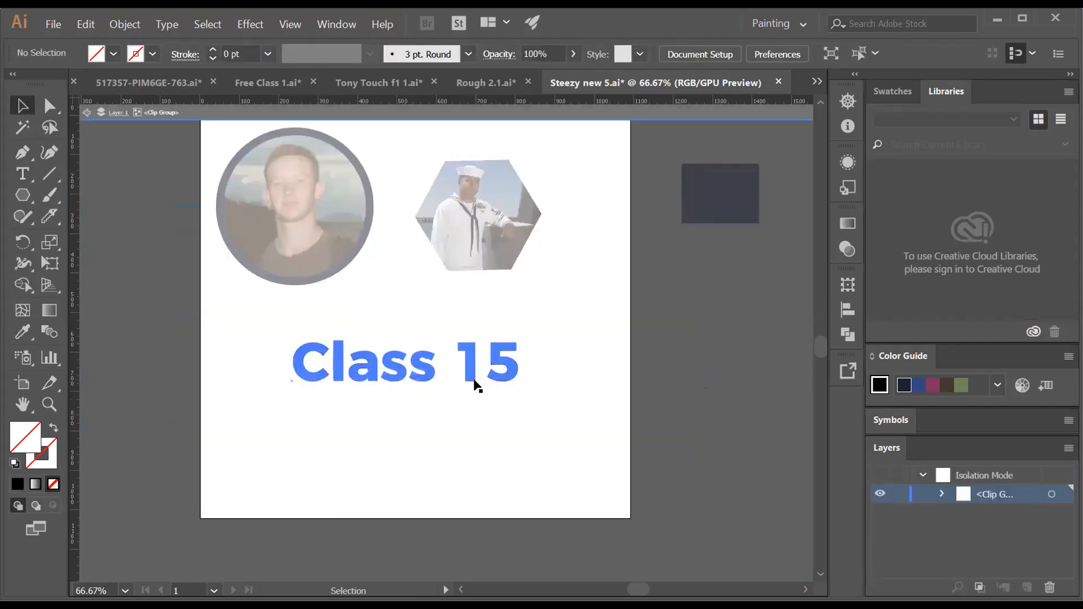
left_click(496, 407)
left_click_drag(549, 449, 524, 439)
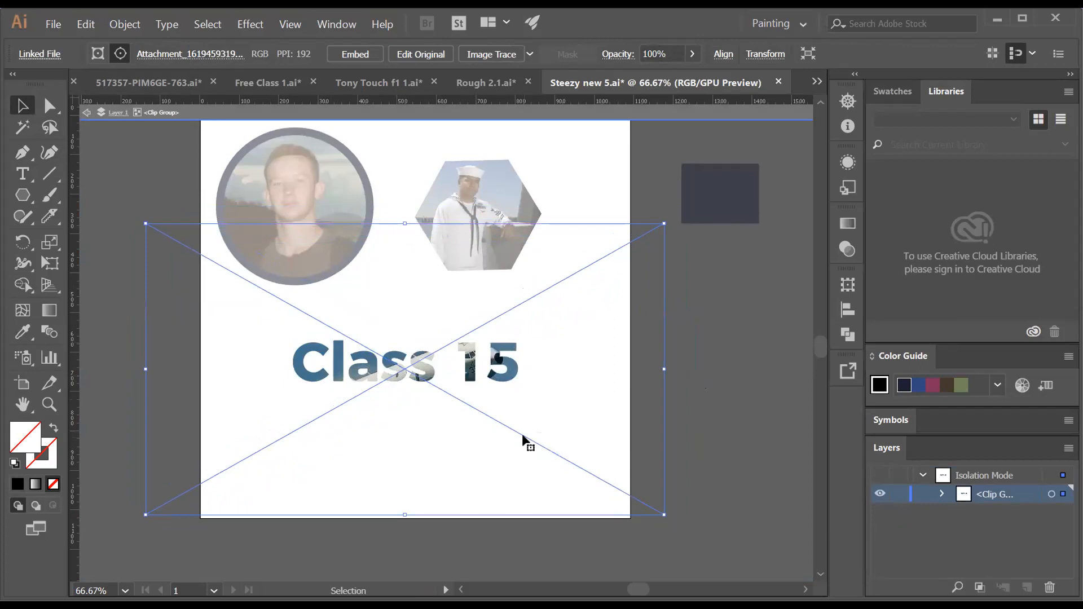
double_click(727, 418)
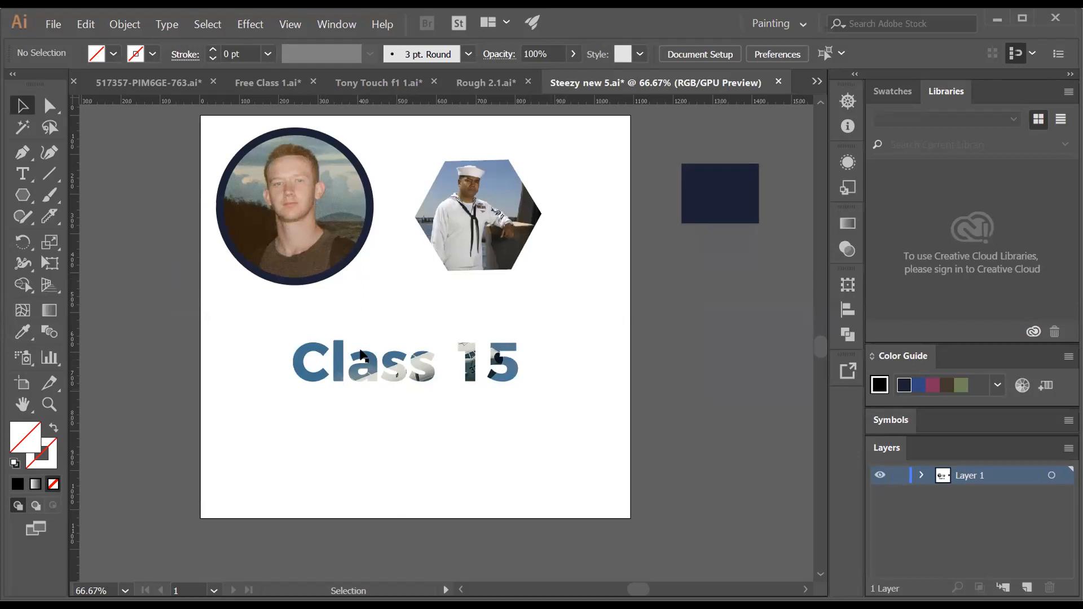
left_click_drag(372, 357, 404, 315)
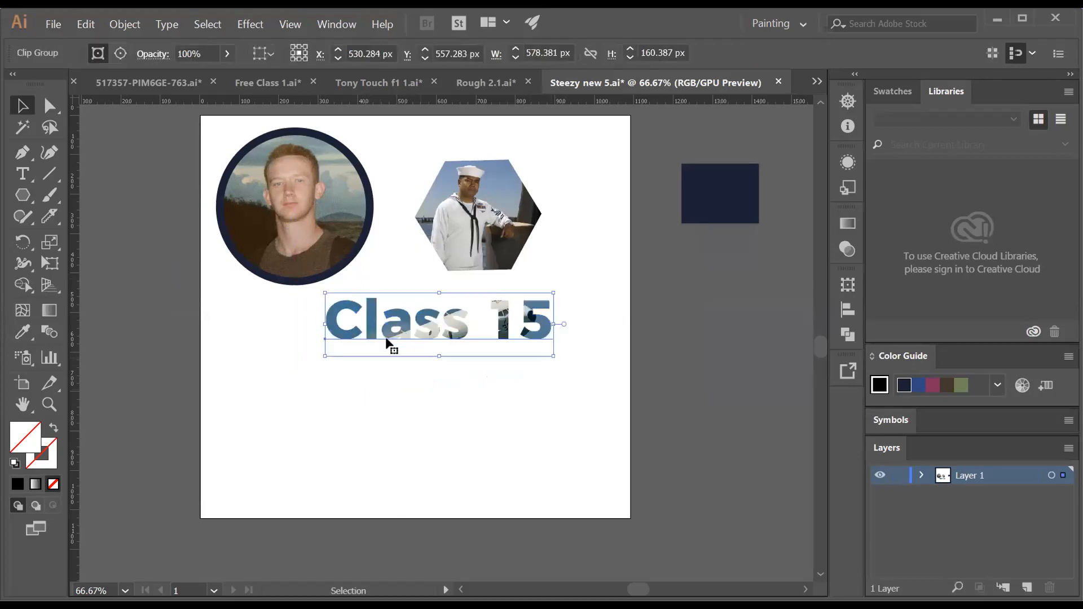
Draw a rounded square below the Class 15 text, in the left half of the artboard
left_click(31, 195)
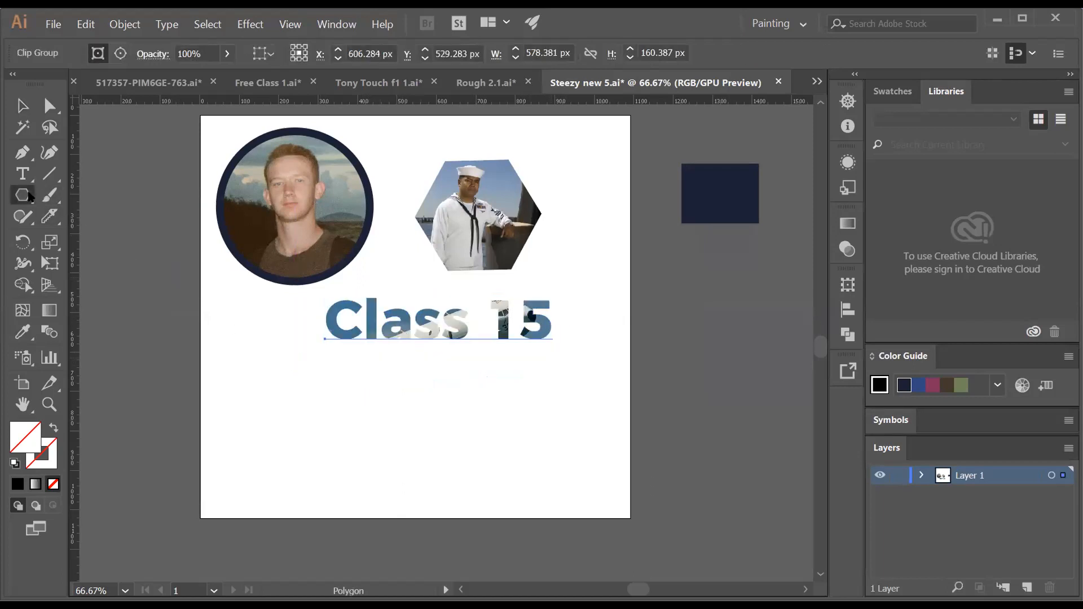
left_click_drag(30, 196, 69, 217)
left_click_drag(253, 398, 407, 458)
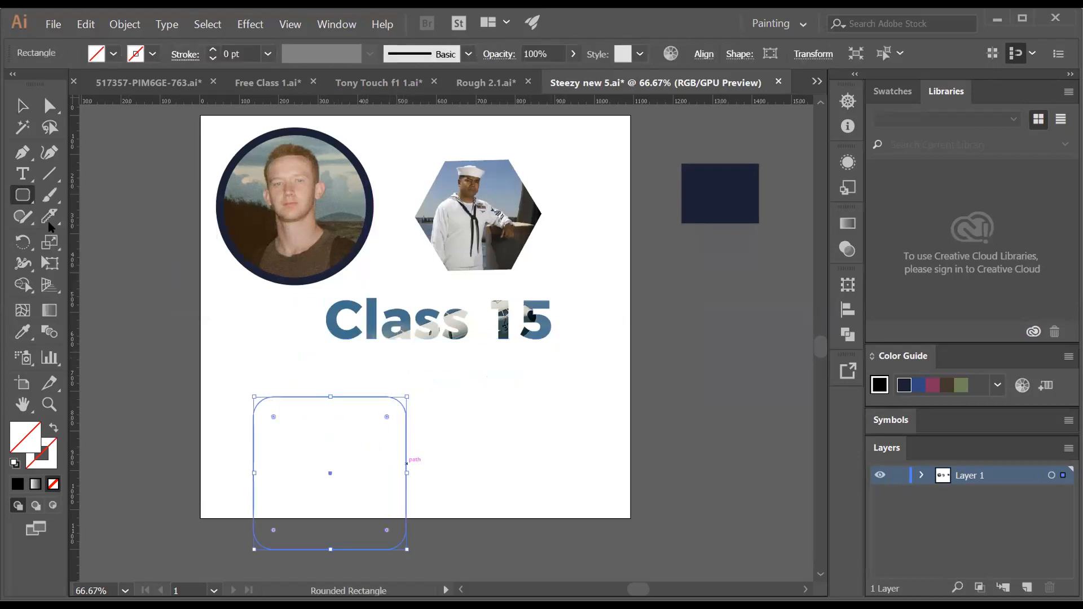
left_click(23, 105)
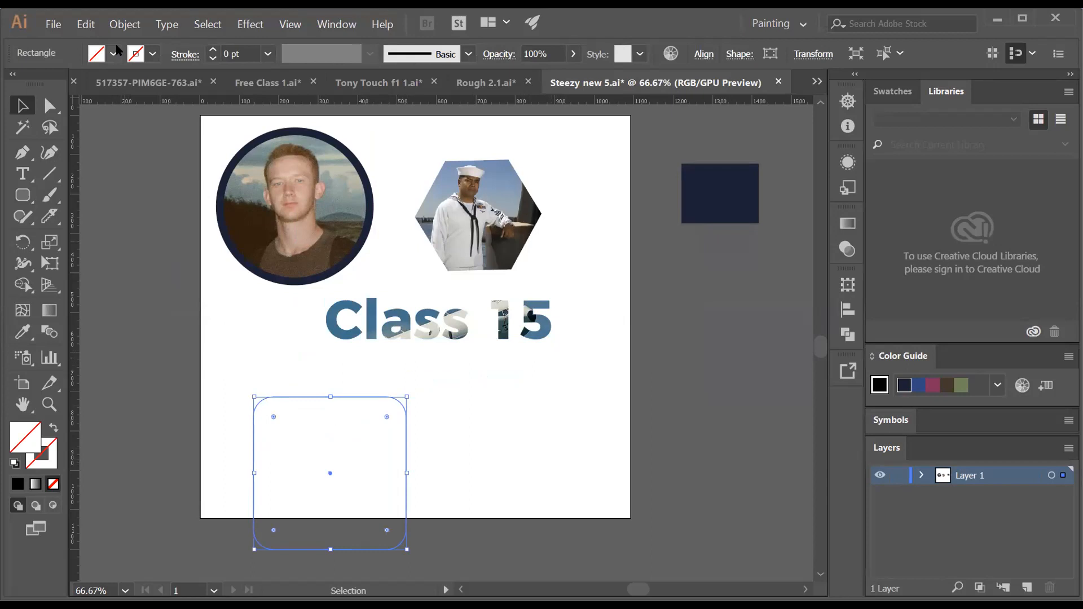
Fill the rounded square with orange and move it fully onto the artboard below the Class 15 text
left_click(113, 53)
left_click(135, 84)
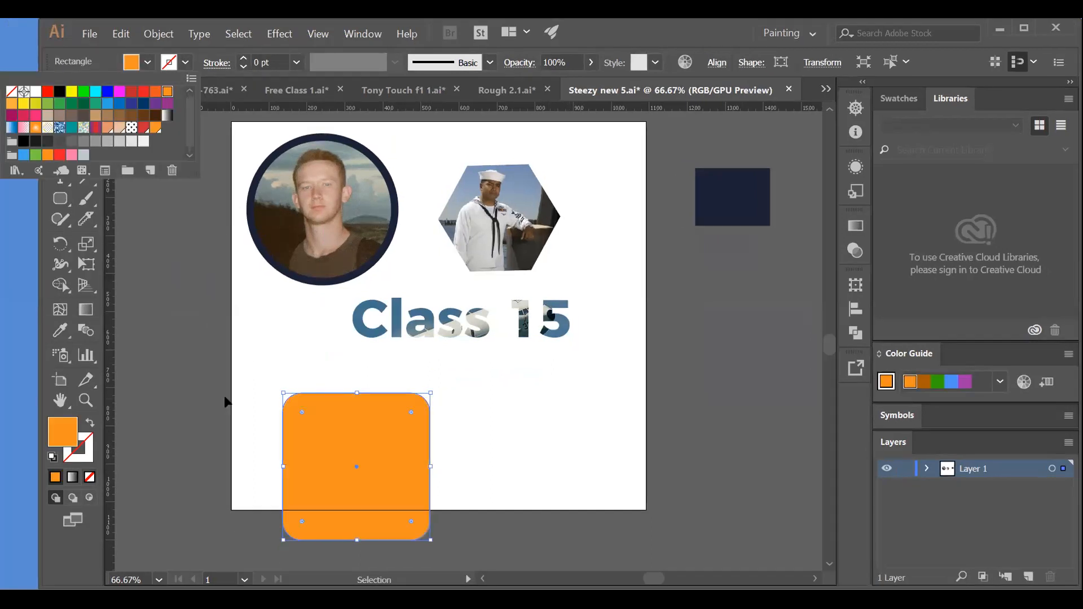
left_click_drag(357, 457, 339, 410)
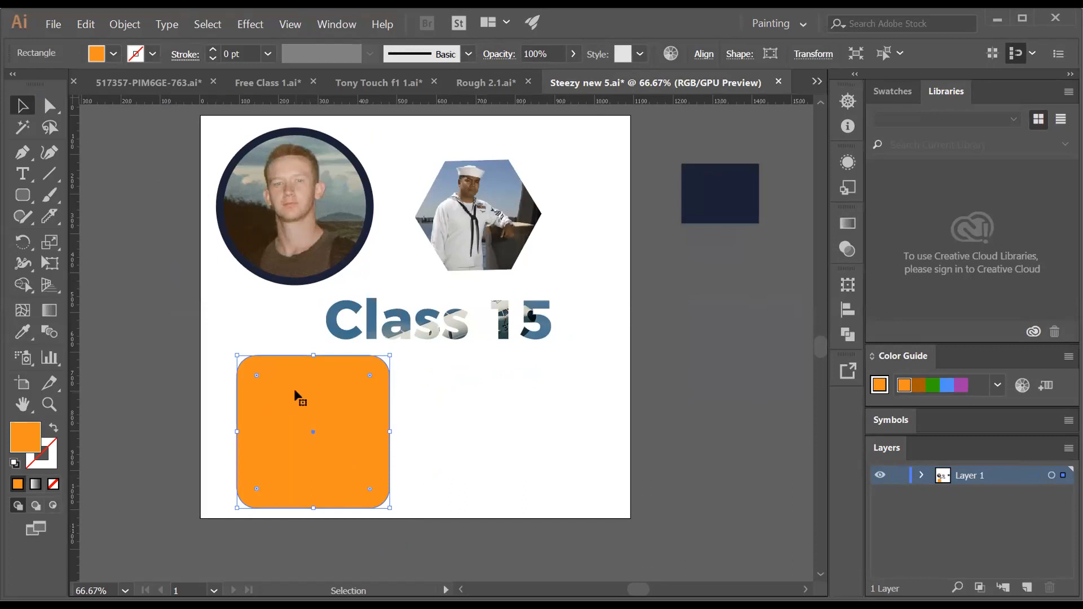
Turn on Draw Inside mode for the rounded square and change its fill to red
left_click(55, 505)
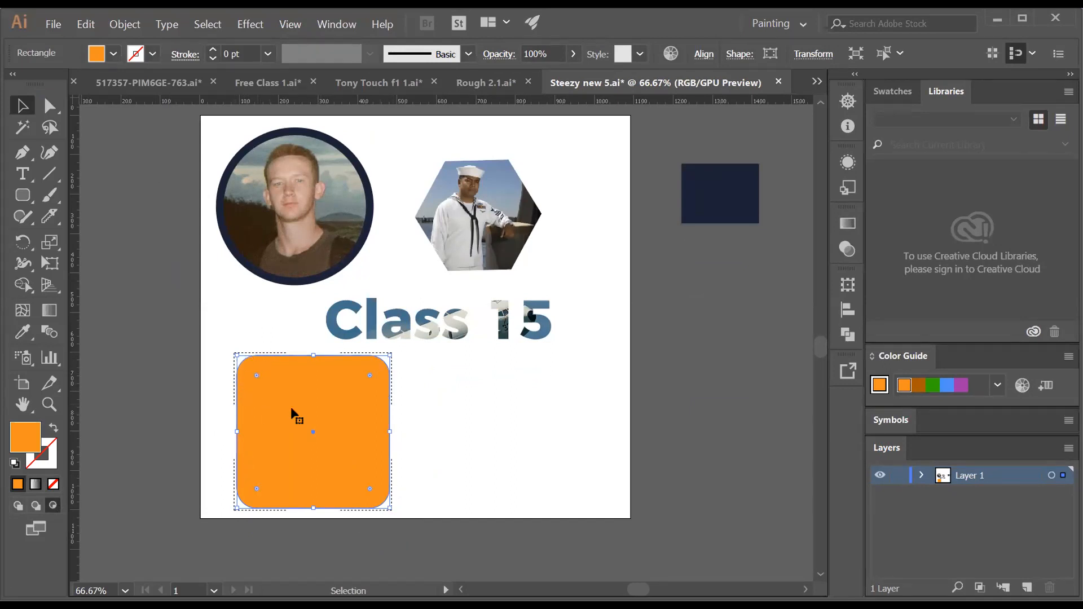
left_click(49, 195)
key("v")
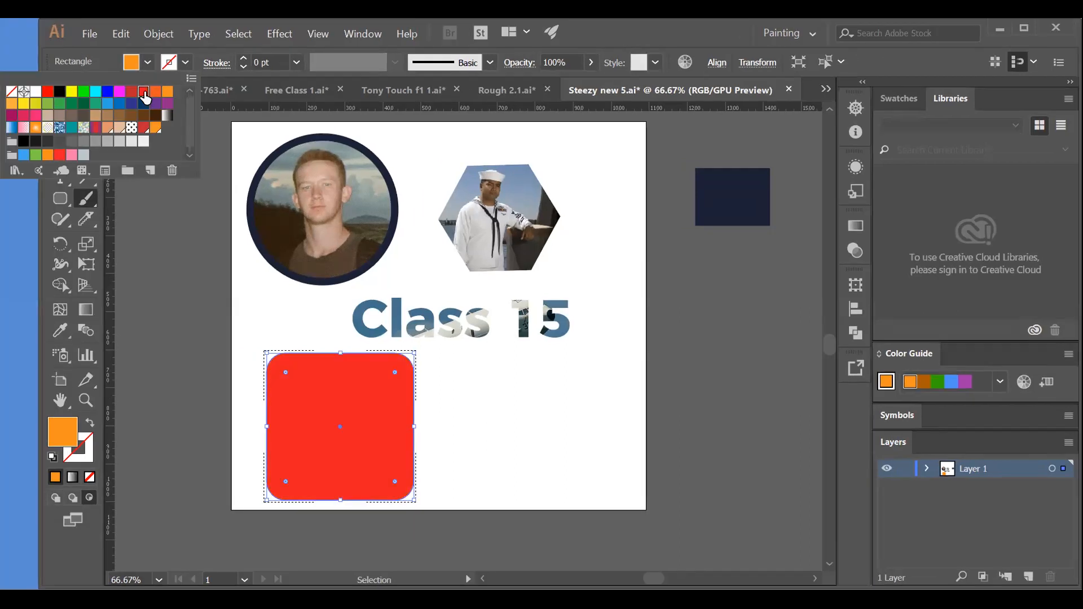
left_click(143, 91)
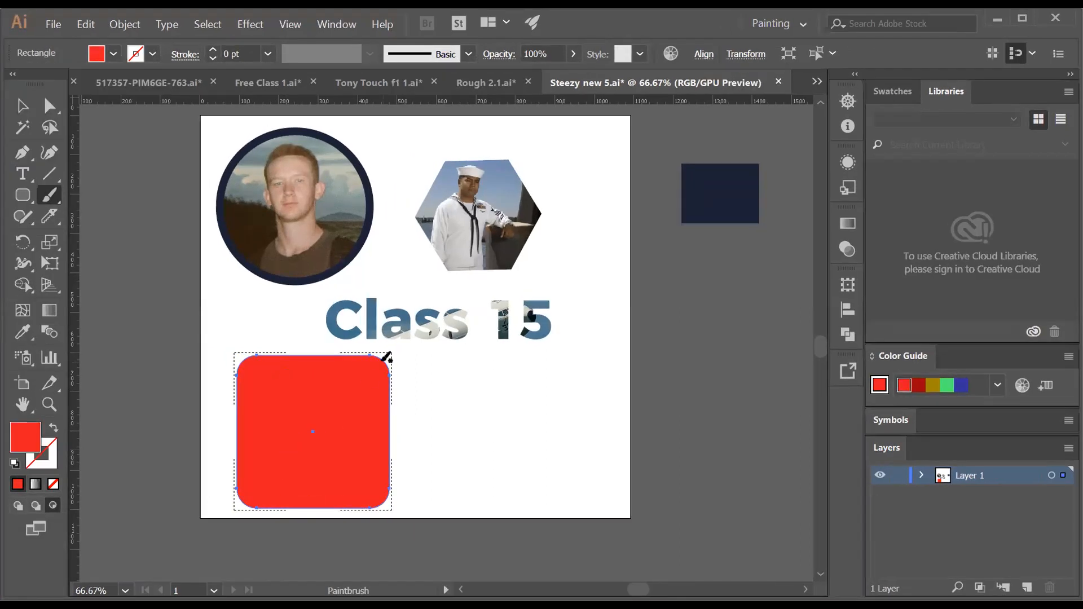
key("v")
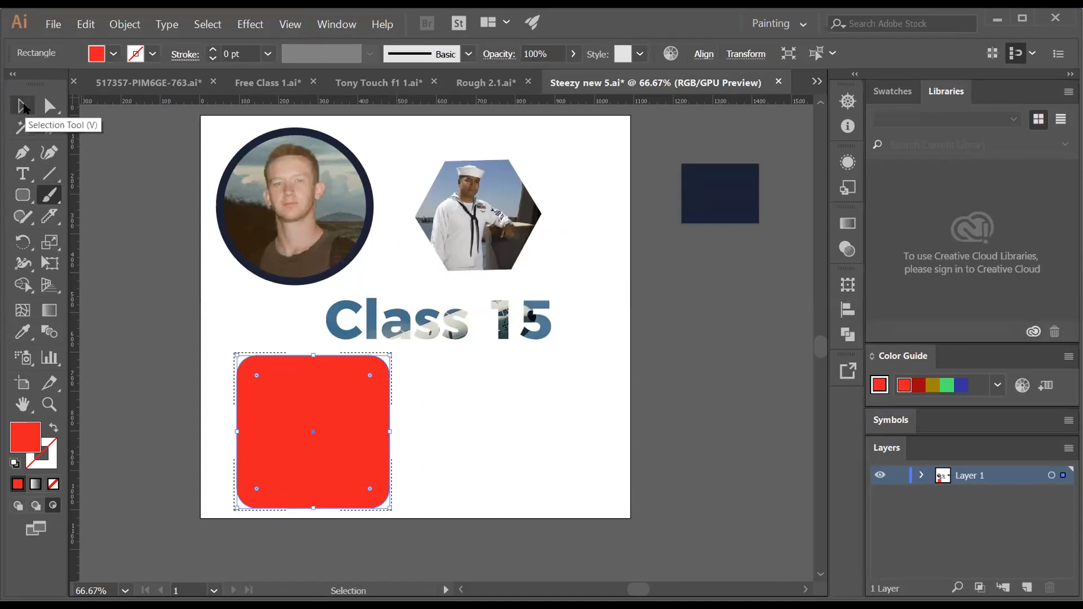
left_click(22, 106)
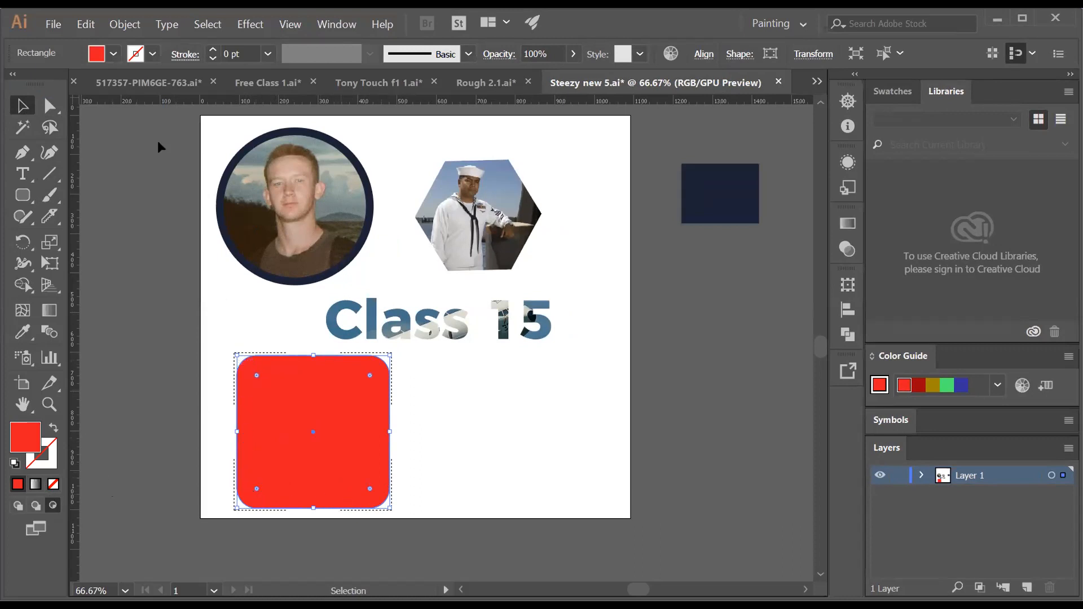
left_click(52, 24)
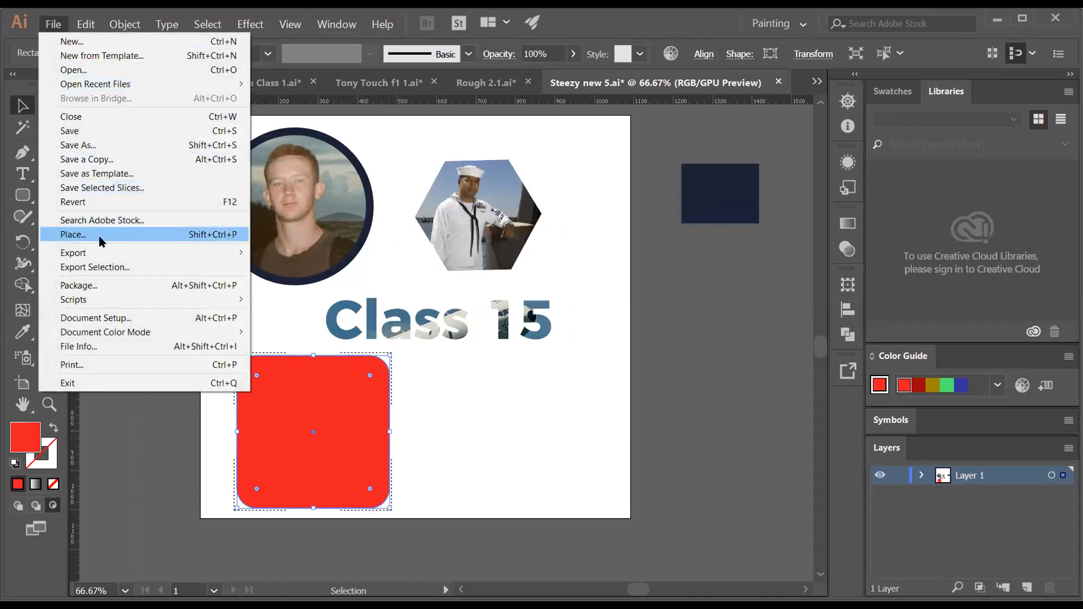
left_click(119, 235)
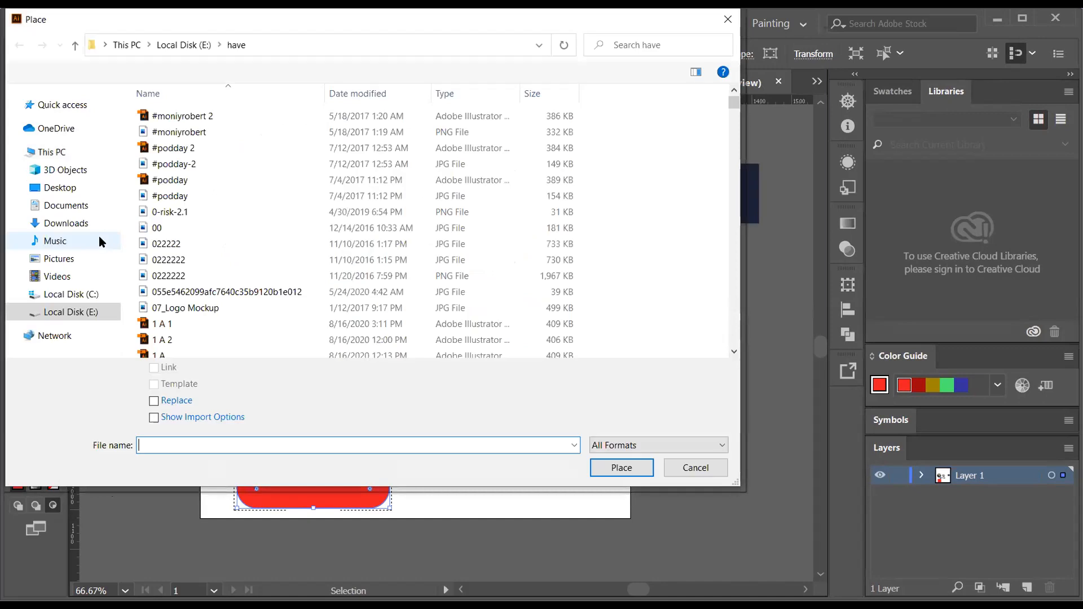
left_click(65, 188)
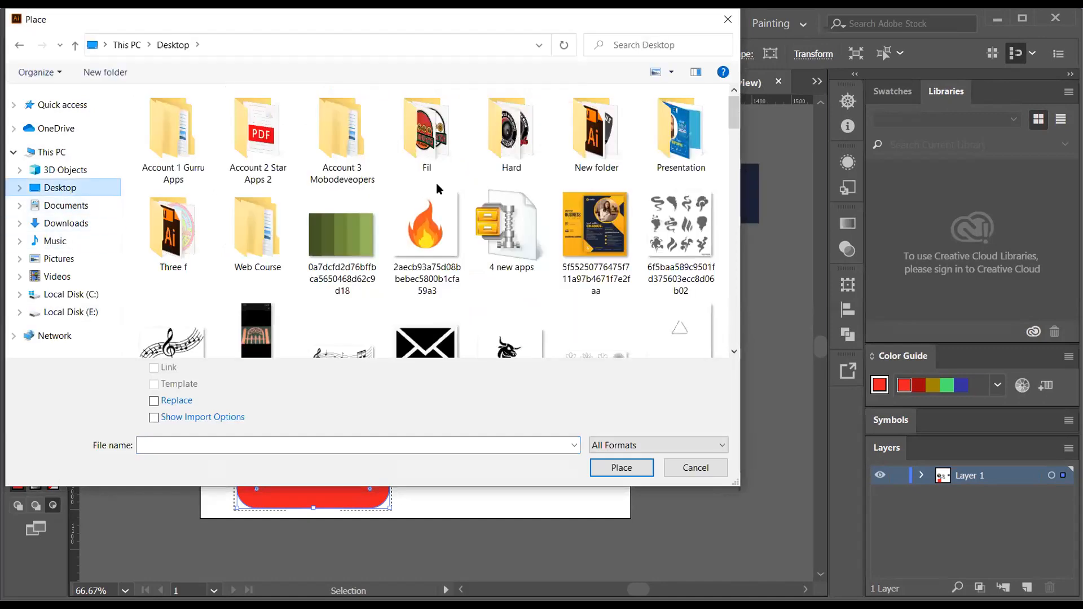
scroll(603, 261, "down", 5)
scroll(603, 261, "up", 2)
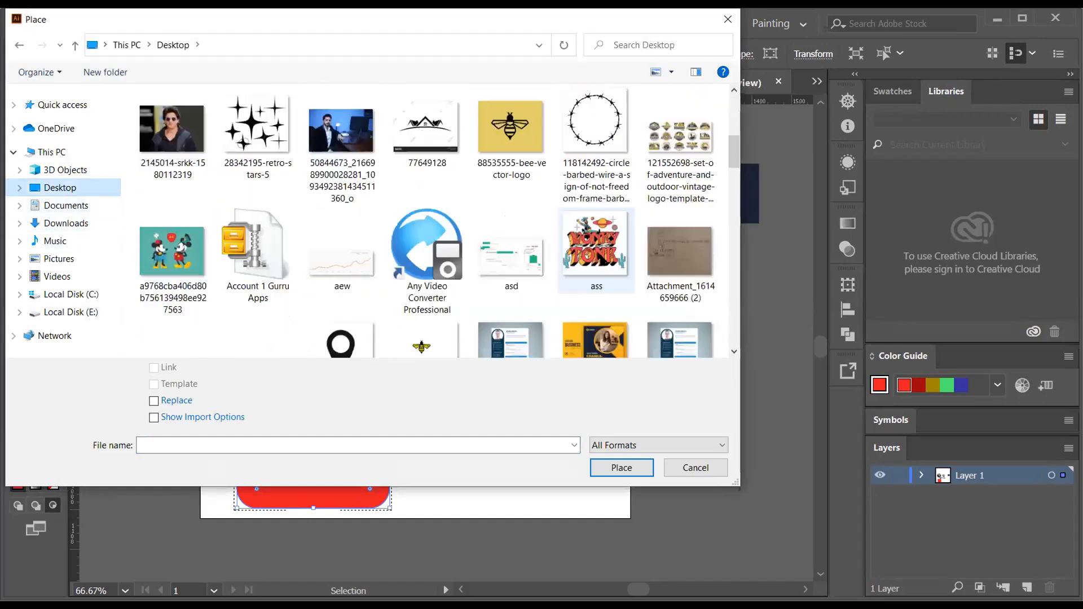
left_click(178, 131)
left_click(622, 467)
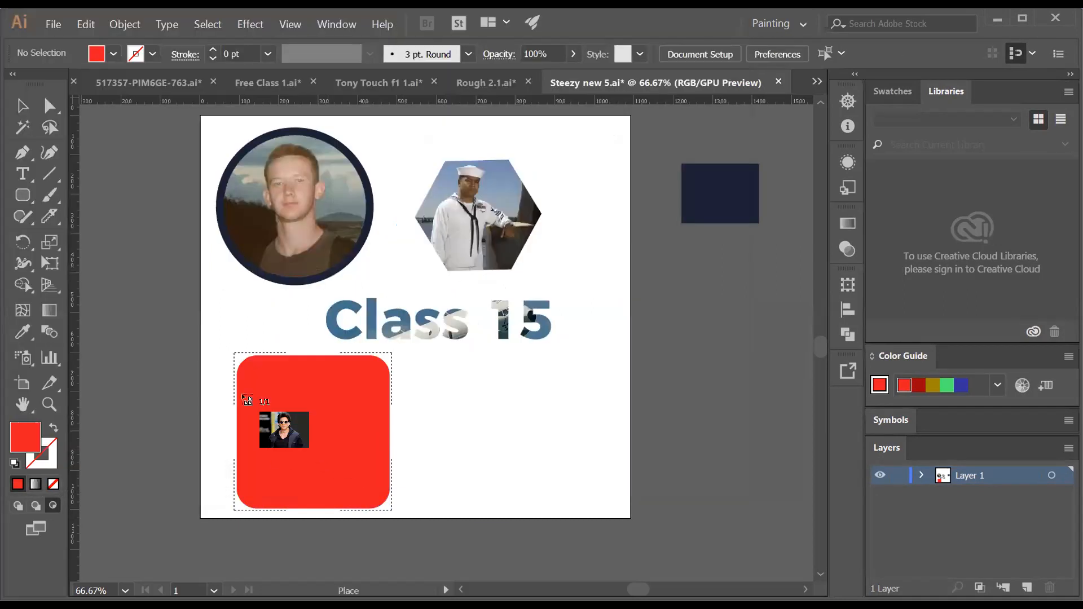
Place the loaded portrait inside the rounded square, large enough to cover it, and leave Draw Inside mode
left_click(220, 382)
left_click_drag(431, 520, 401, 499)
left_click(503, 478)
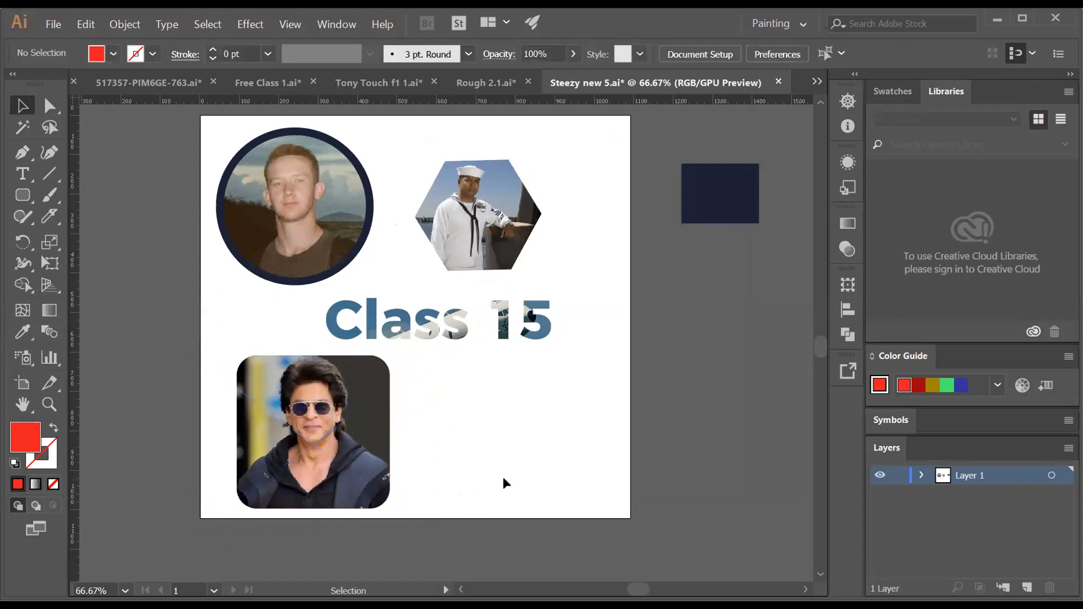
scroll(509, 462, "up", 1)
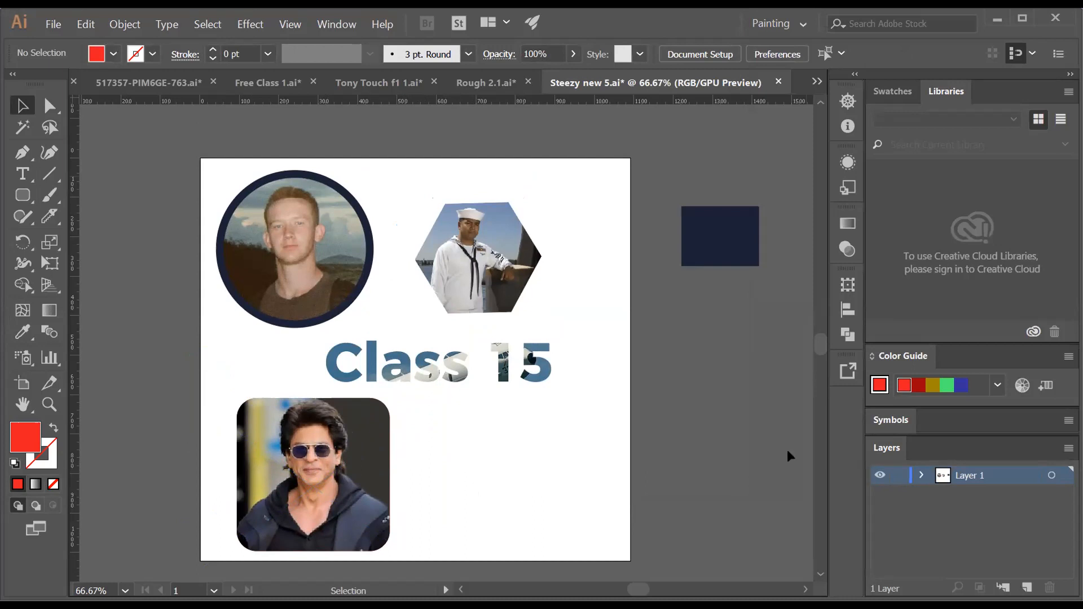
Release the clipping mask of the rounded-square portrait and move the freed photo away from the red square
right_click(455, 428)
left_click(373, 424)
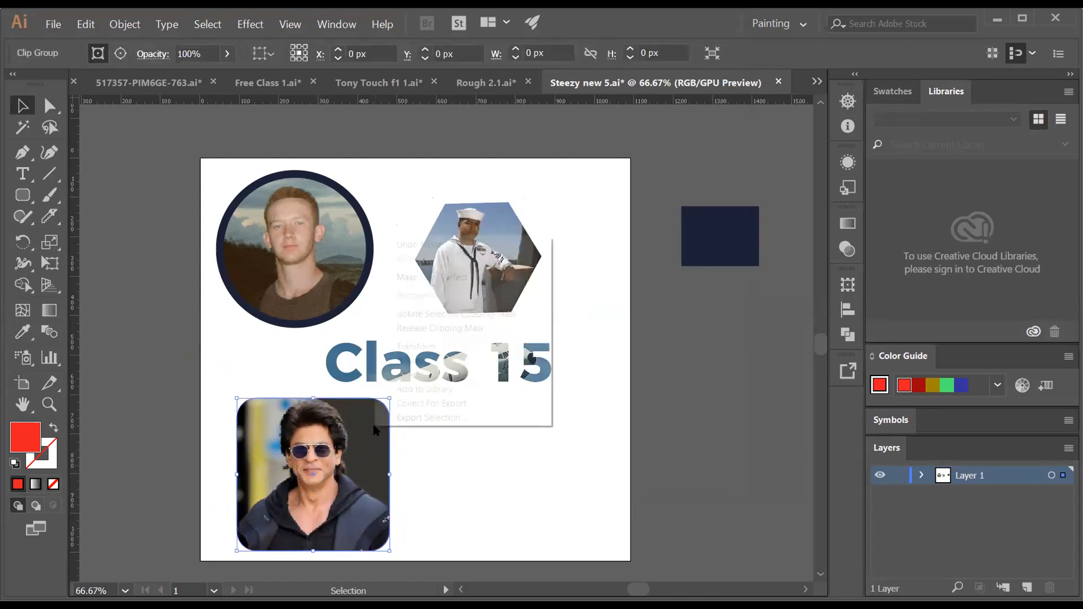
right_click(372, 423)
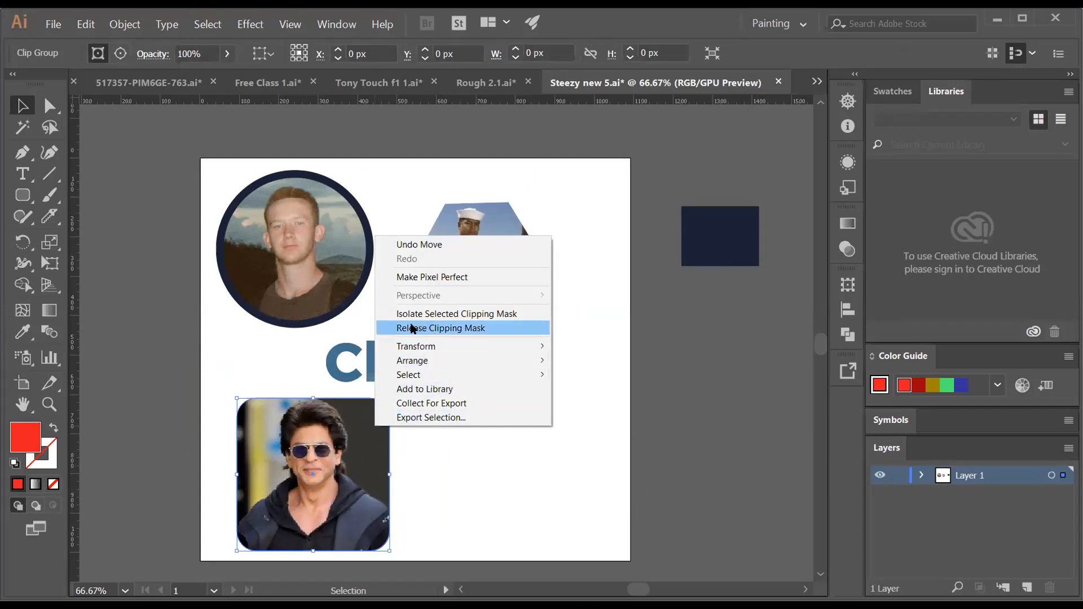
left_click(454, 328)
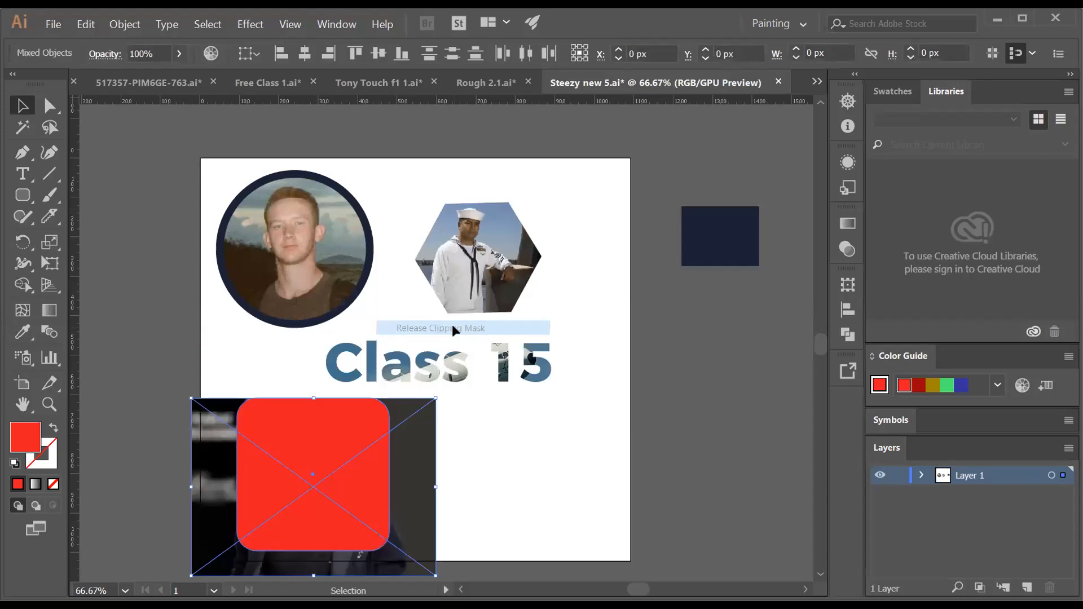
left_click(499, 479)
left_click_drag(421, 485, 704, 493)
Release the clipping mask of the hexagonal sailor photo and move the full photo up to the artboard's top edge
left_click(489, 272)
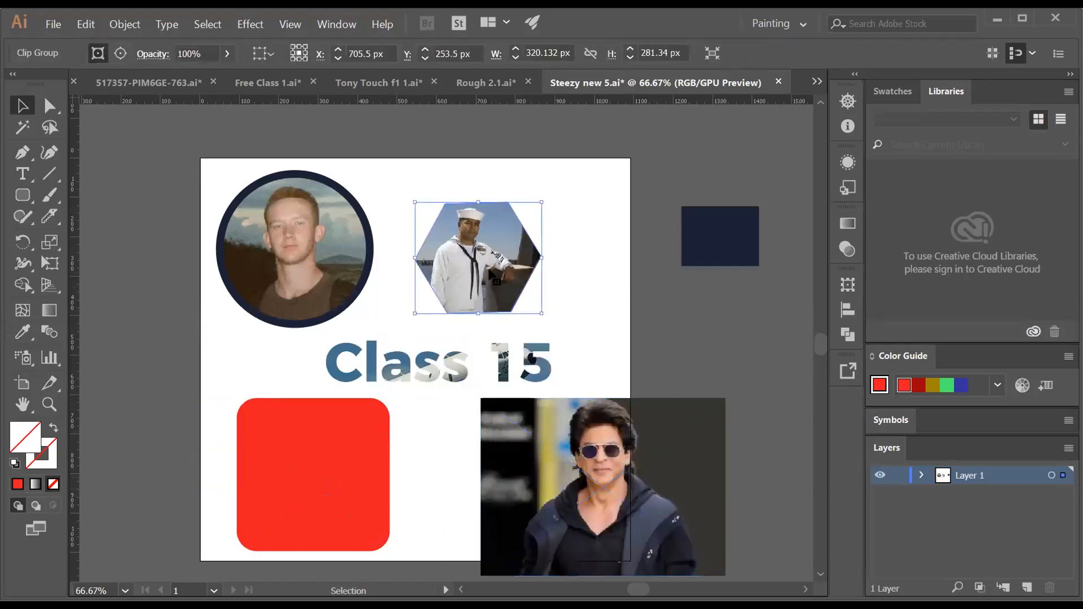
right_click(489, 272)
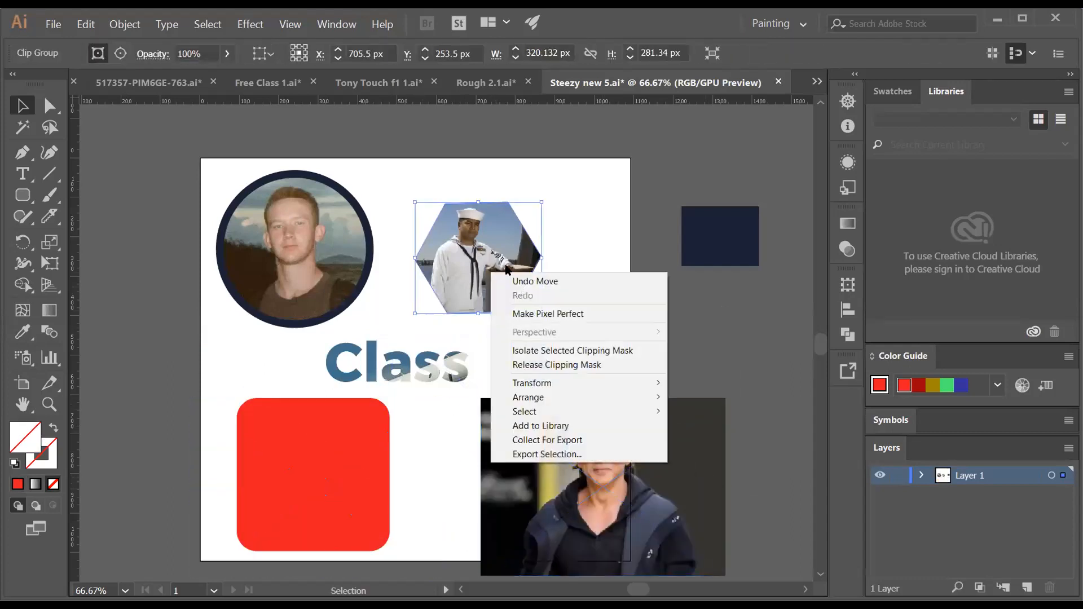
left_click(554, 365)
left_click(616, 300)
left_click_drag(529, 299, 533, 262)
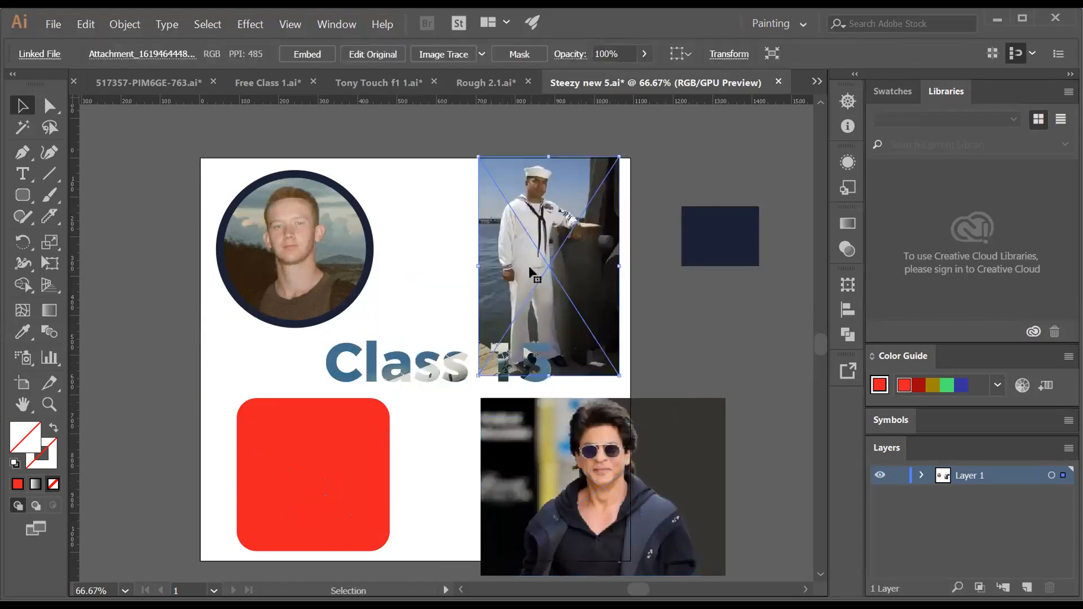
Delete both released photos, the navy rectangle, the Class 15 text and the red rounded square
left_click(621, 432, "shift")
key("Delete")
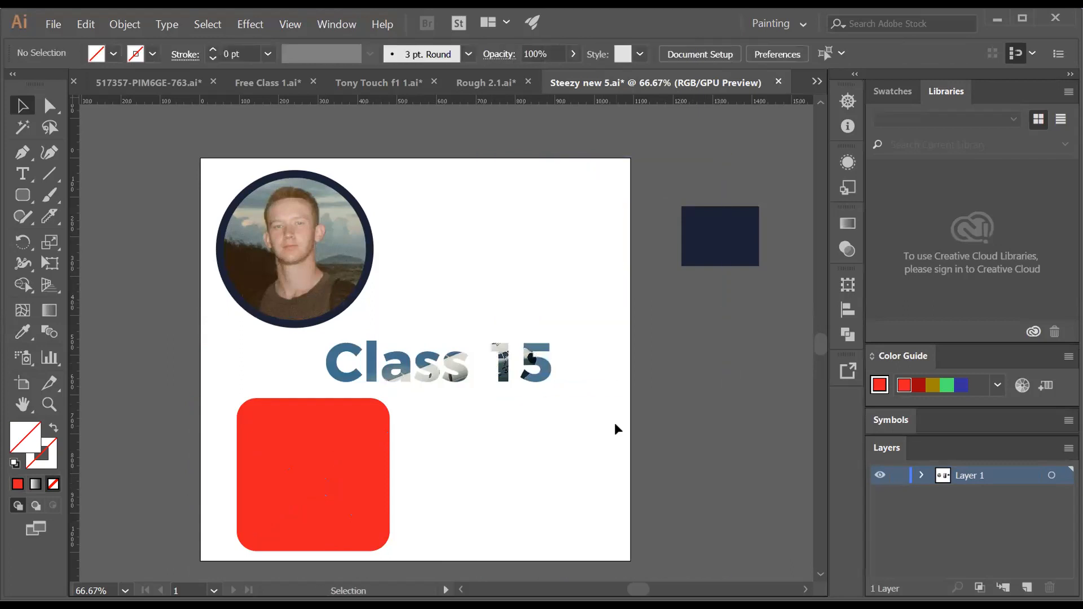
left_click_drag(726, 226, 529, 263)
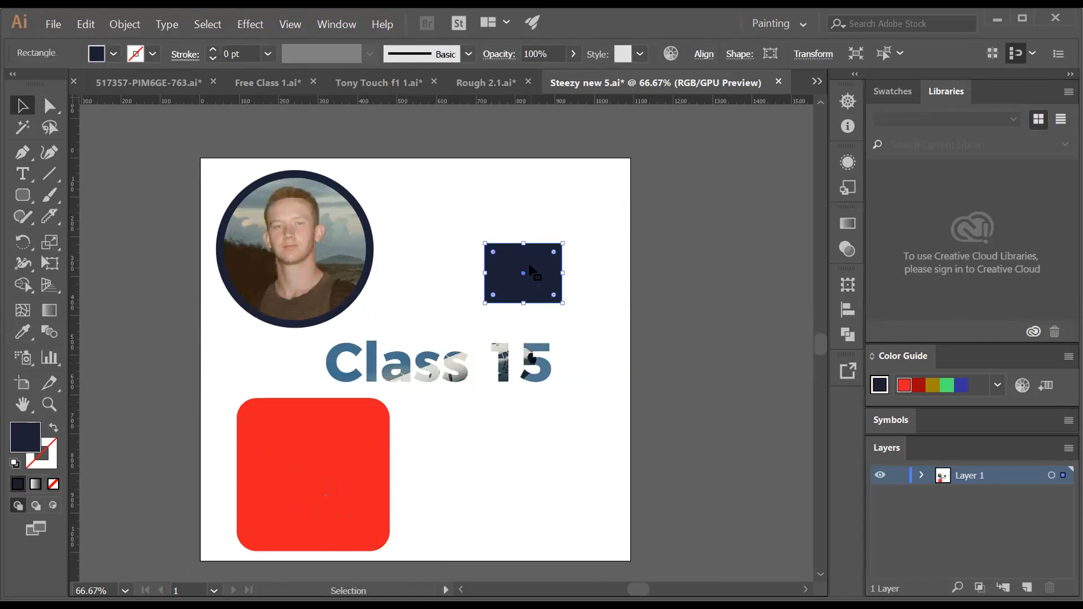
key("Delete")
left_click_drag(468, 387, 467, 348)
key("Delete")
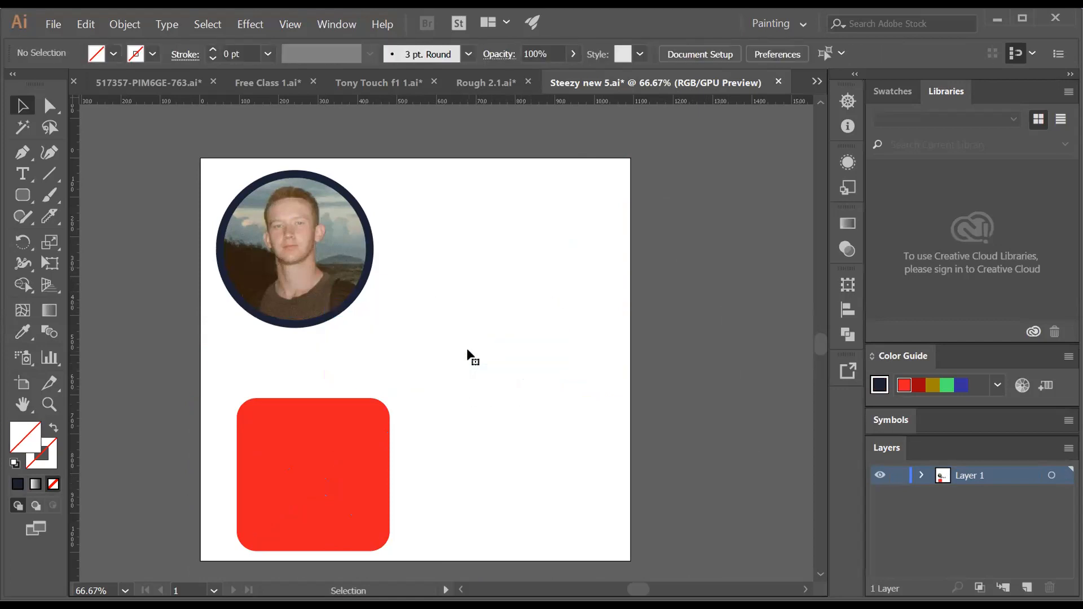
left_click_drag(368, 437, 386, 386)
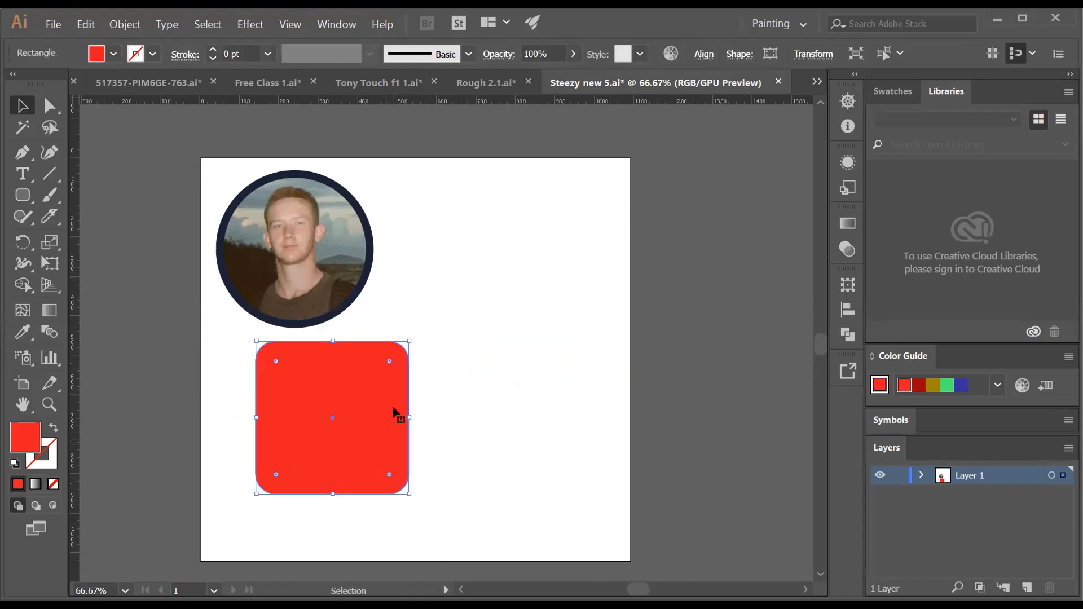
key("Delete")
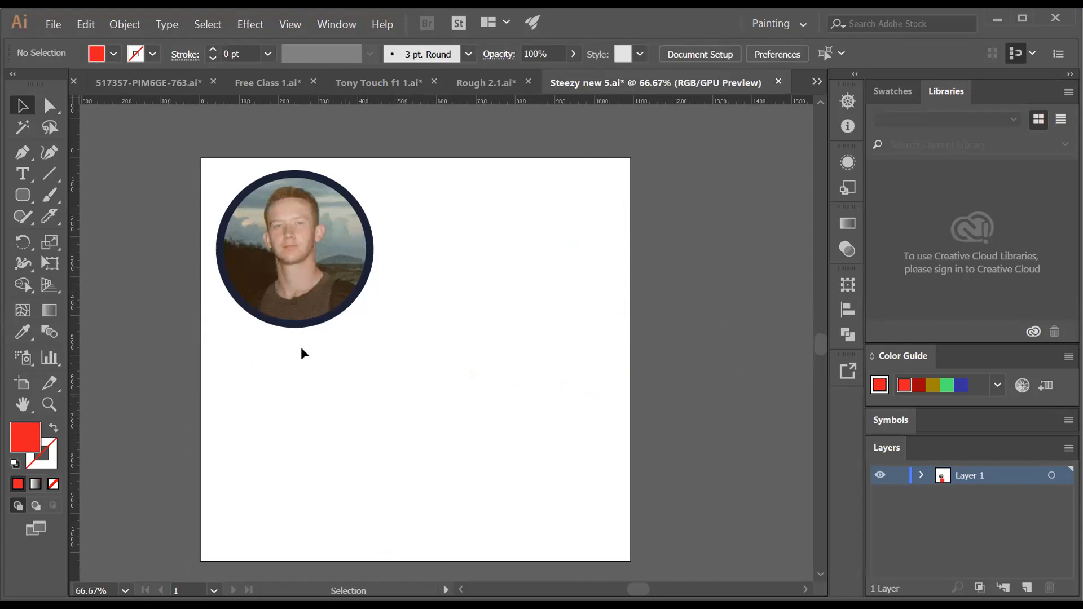
Delete the masked circular portrait, the navy circle behind it and the invisible leftover shape on the artboard
left_click(353, 249)
key("Delete")
left_click(354, 248)
key("Delete")
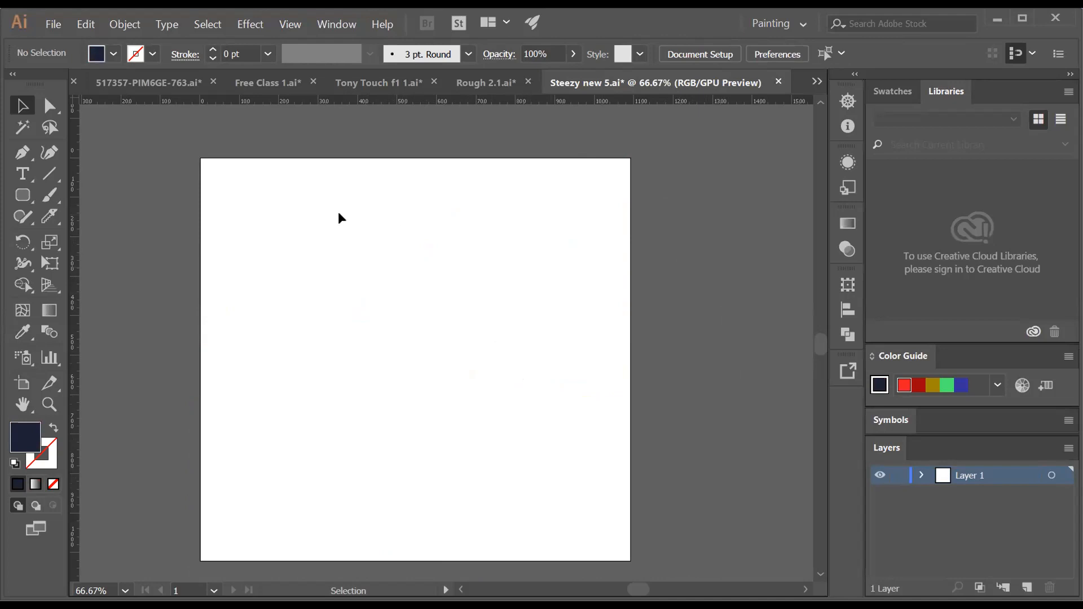
left_click_drag(339, 213, 544, 302)
key("Delete")
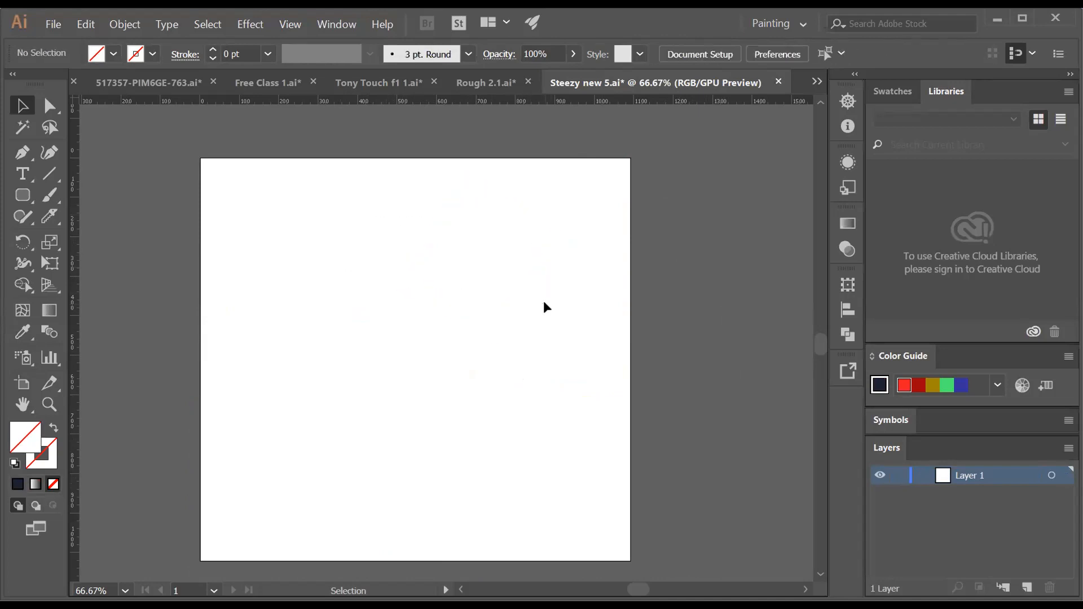
Add the text "Cv" near the artboard's upper-left corner, enlarge it and place a copy directly below
left_click(23, 173)
left_click(268, 208)
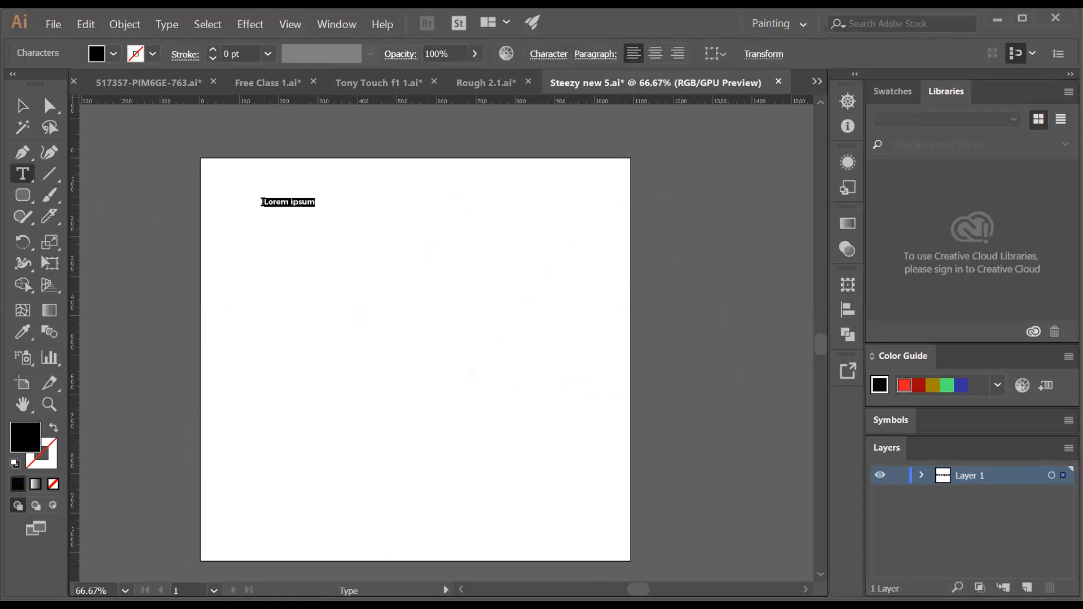
type("Cv")
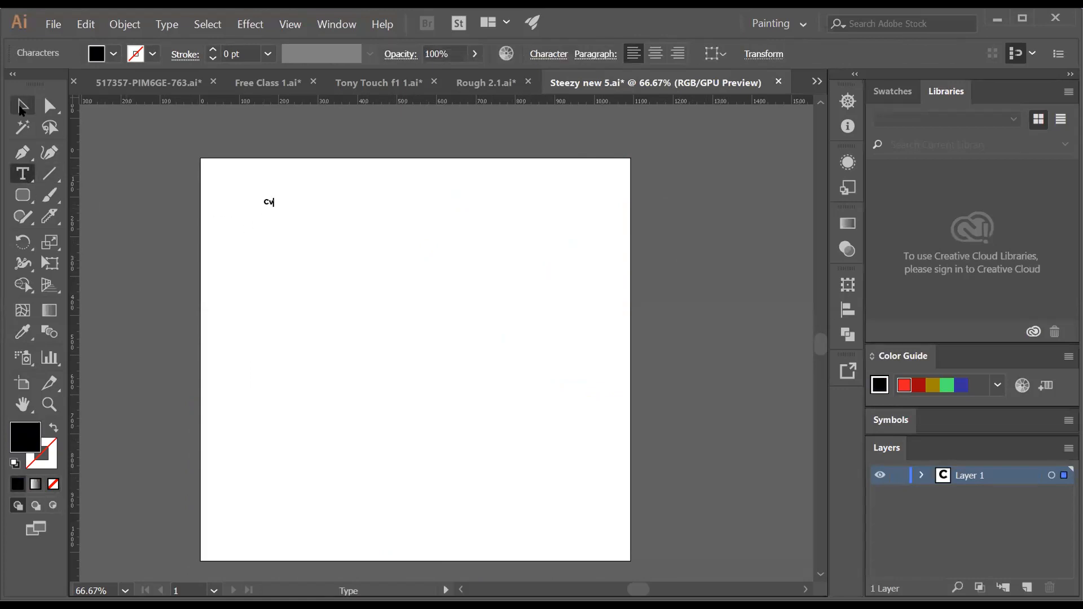
key("Escape")
left_click_drag(270, 207, 323, 295)
left_click(324, 295)
left_click_drag(273, 220, 275, 270)
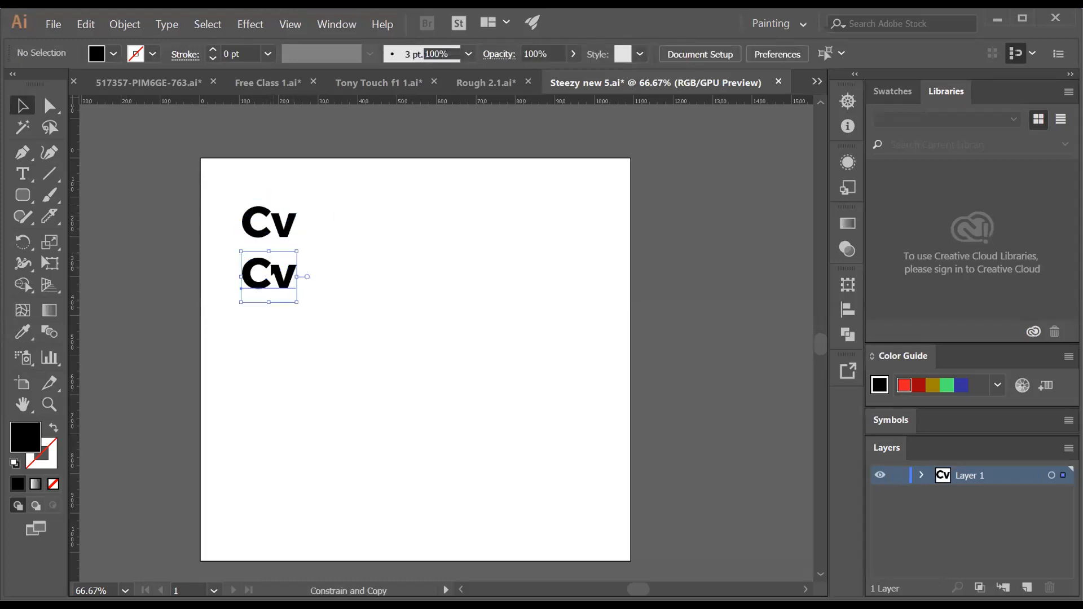
Draw a black circle and a black rectangle side by side to the right of the Cv text
mouse_move(24, 196)
left_mouse_down()
mouse_move(80, 243)
mouse_move(96, 241)
left_mouse_up()
mouse_move(401, 195)
left_mouse_down()
mouse_move(471, 249)
mouse_move(472, 266)
left_mouse_up()
key("v")
left_click(24, 195)
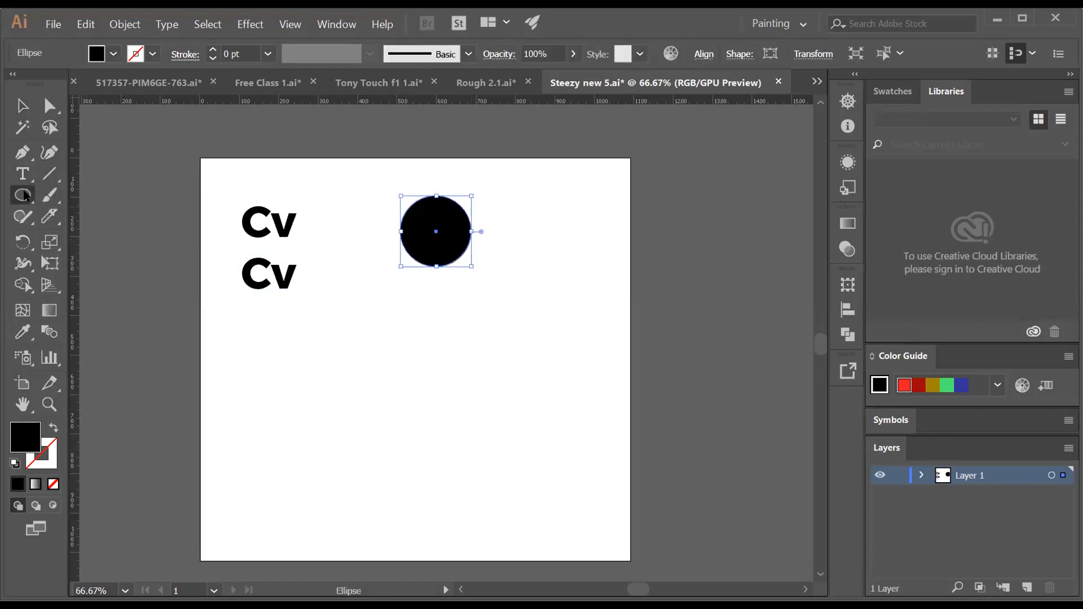
key("m")
mouse_move(511, 196)
left_mouse_down()
mouse_move(597, 282)
mouse_move(592, 266)
left_mouse_up()
key("v")
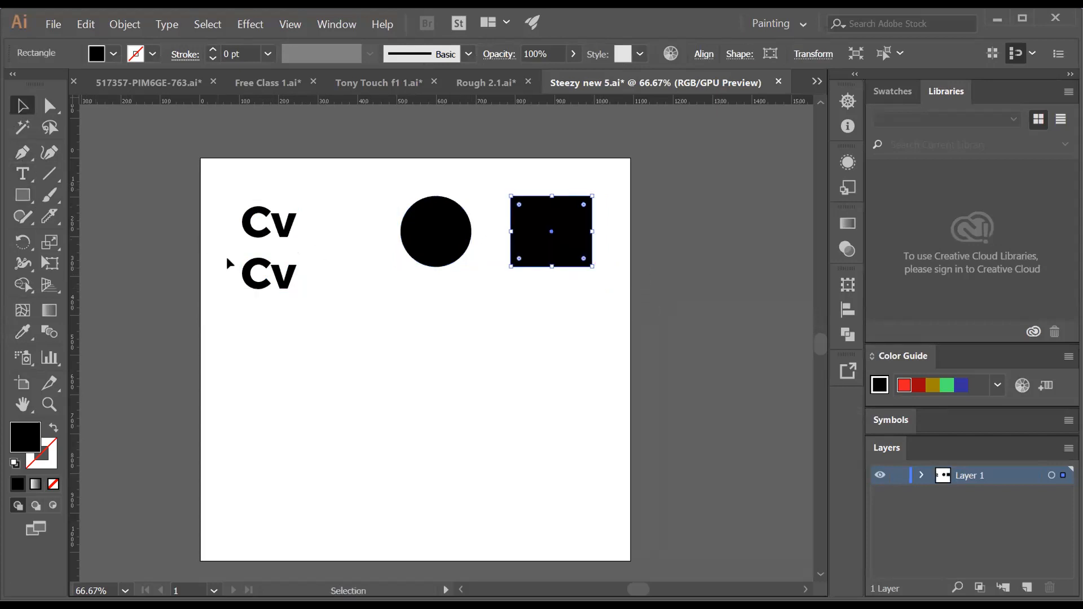
Change the lower Cv copy to "Flyers"
double_click(272, 280)
key("ctrl+a")
type("Flyers")
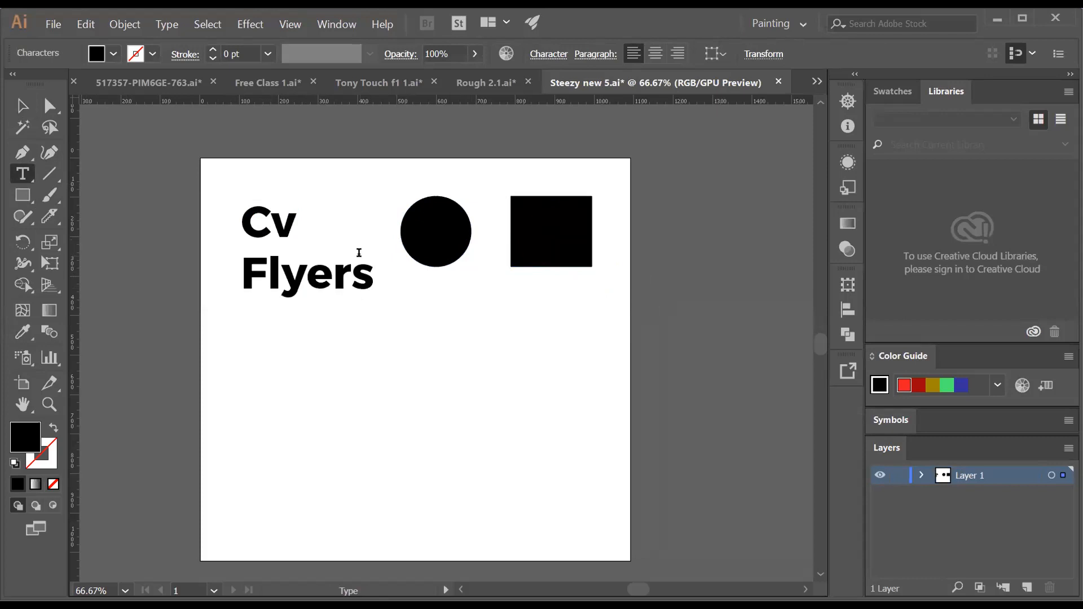
key("Escape")
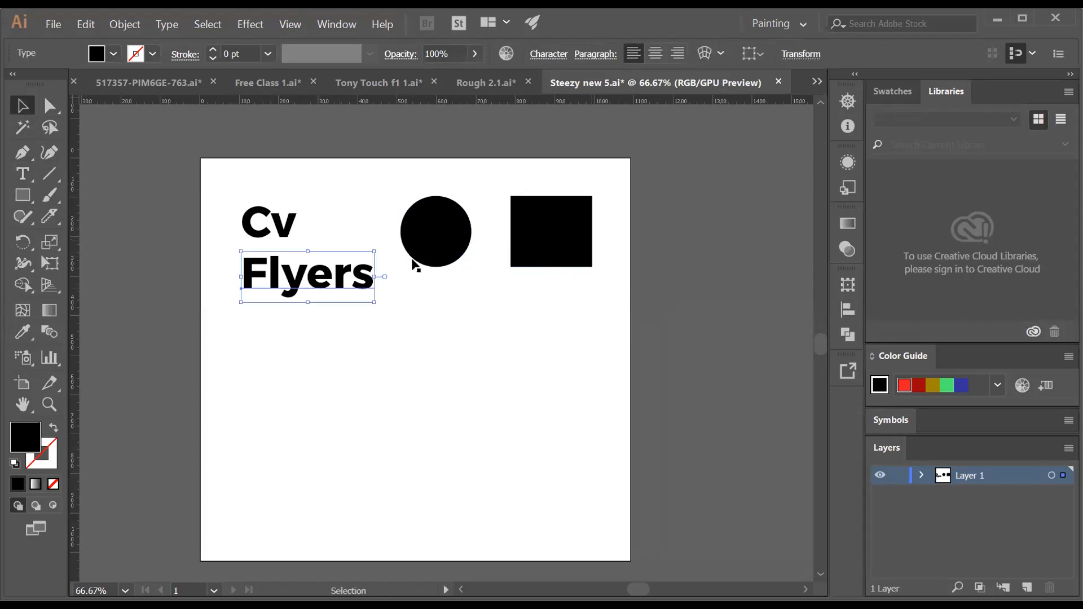
Duplicate the Flyers text below itself and change the copy to "Brouchers"
left_click_drag(314, 284, 301, 358)
key("t")
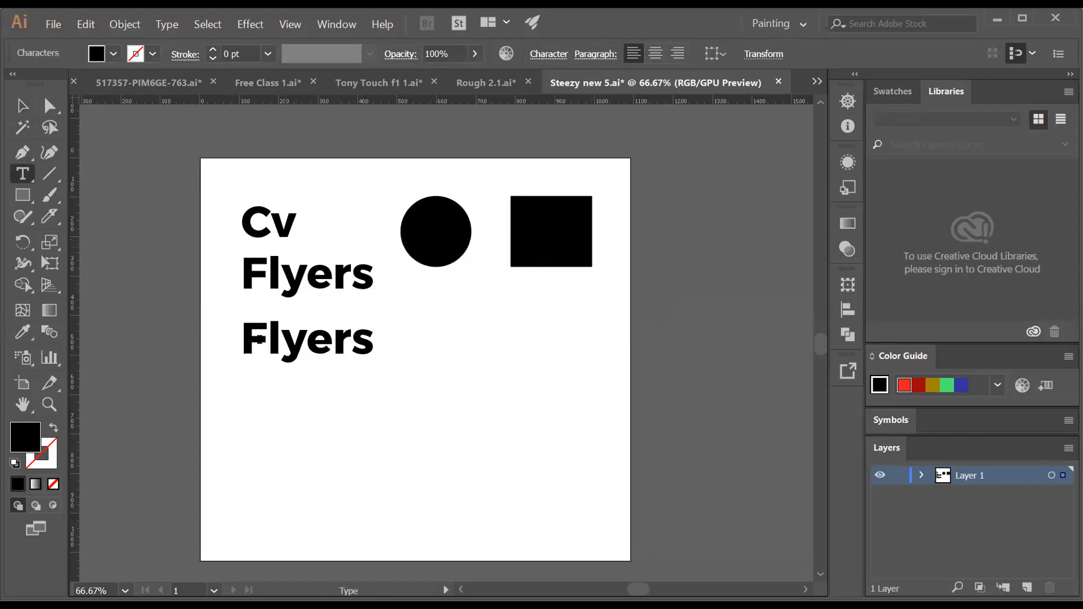
left_click_drag(379, 321, 267, 342)
left_click_drag(376, 341, 138, 360)
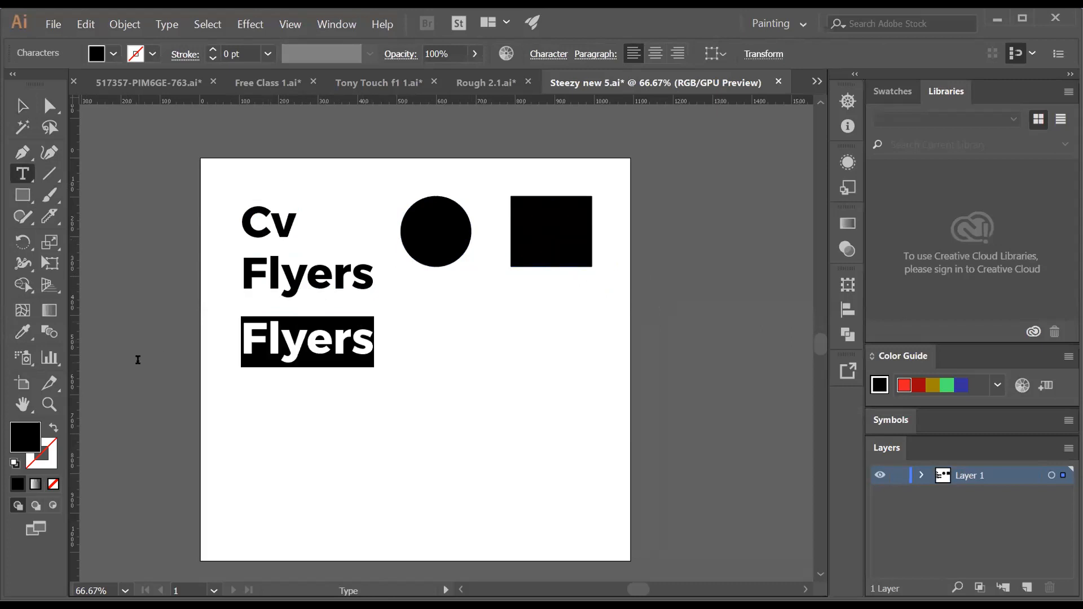
type("Bro")
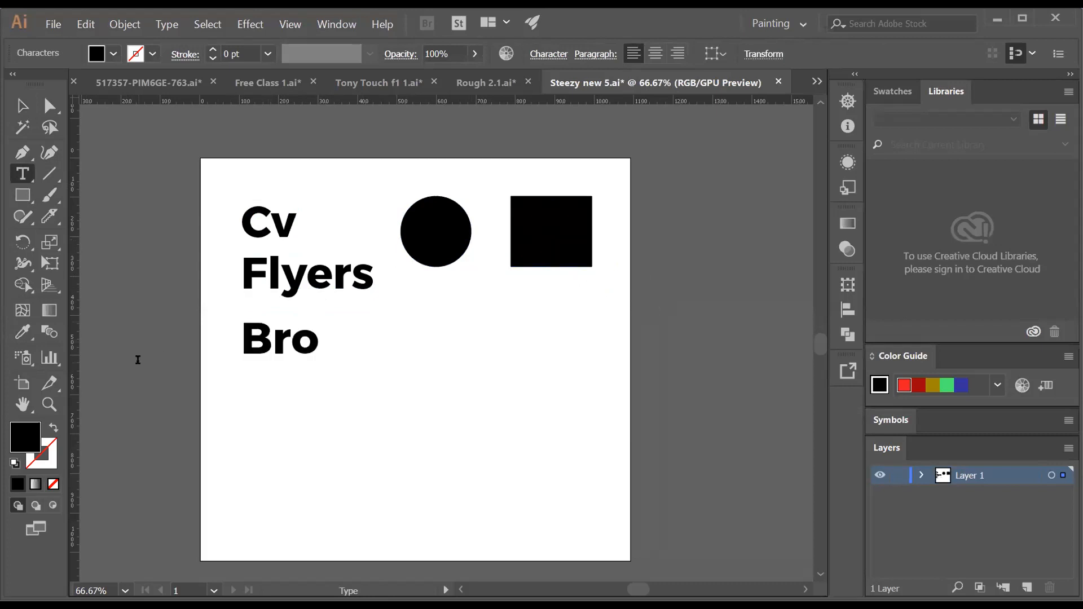
type("uchers")
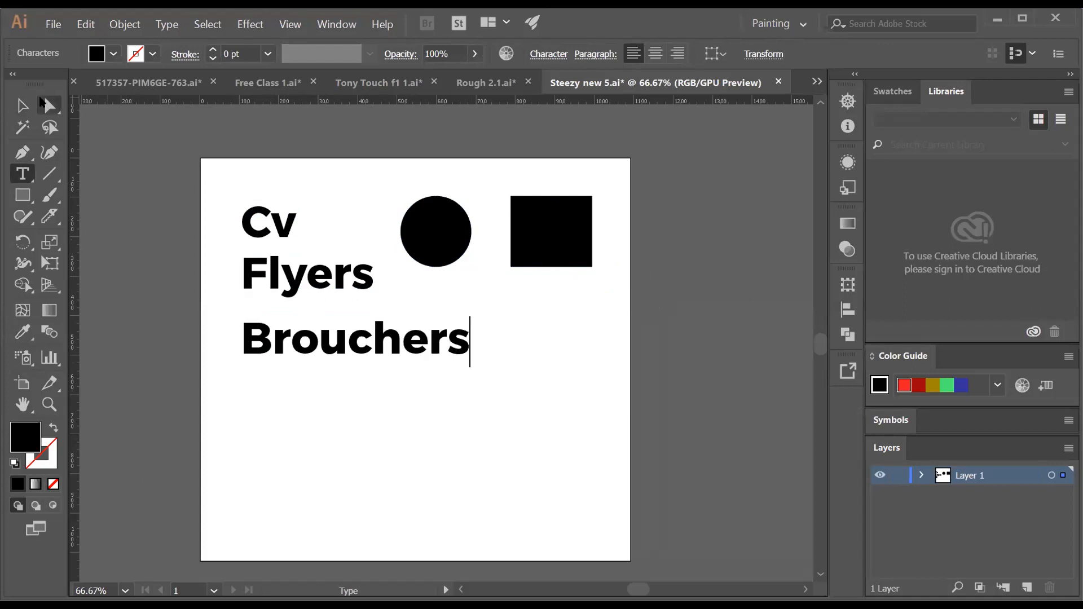
key("Escape")
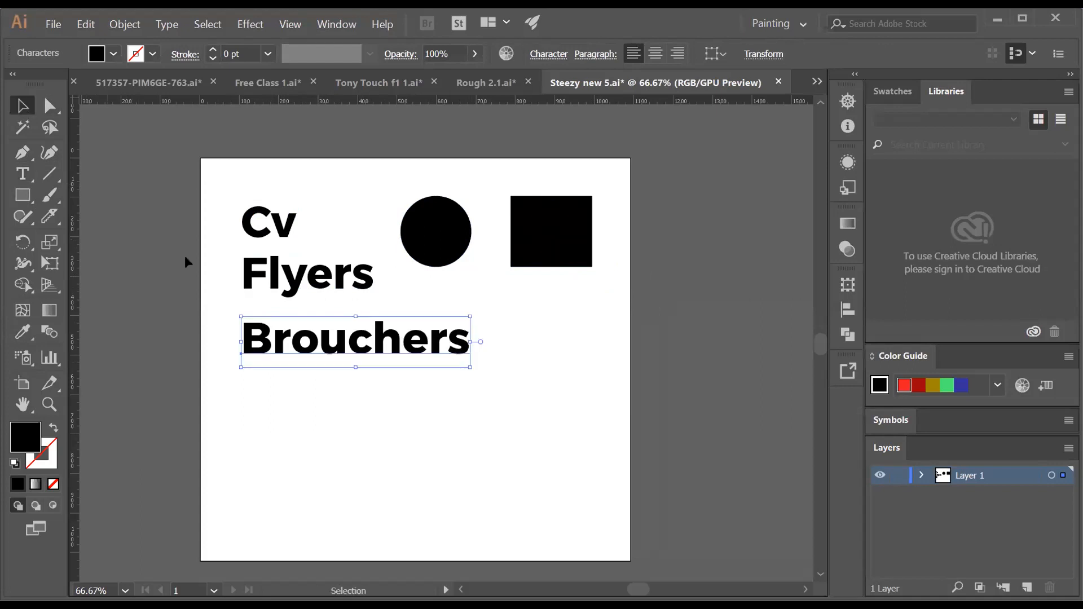
Duplicate the Brouchers text directly below itself and change the copy to "Menu"
left_click(302, 387)
left_click_drag(331, 342, 330, 395, "alt+shift")
key("t")
left_click_drag(481, 385, 151, 399)
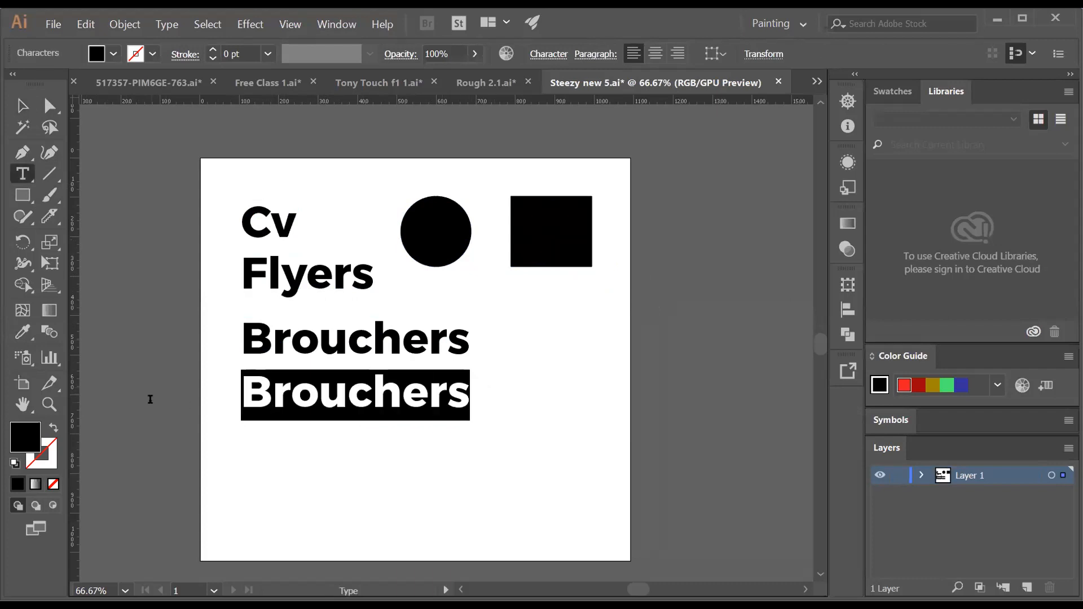
type("Menu")
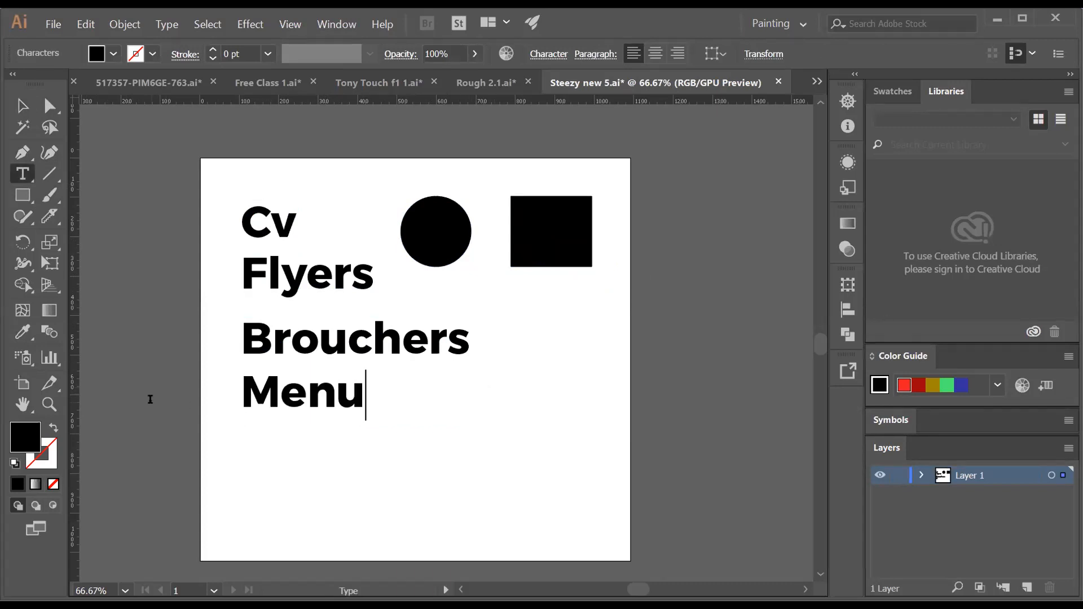
key("Escape")
Duplicate the Menu text directly below itself and change the copy to "Student Id Card"
left_click_drag(299, 400, 439, 435, "alt+shift")
type("t")
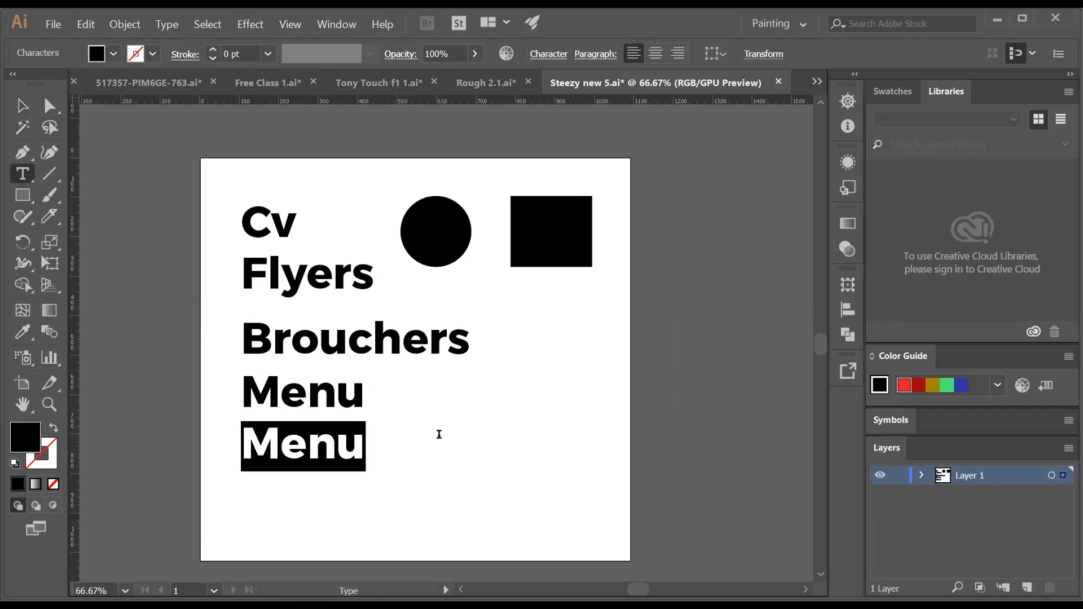
type("Stude")
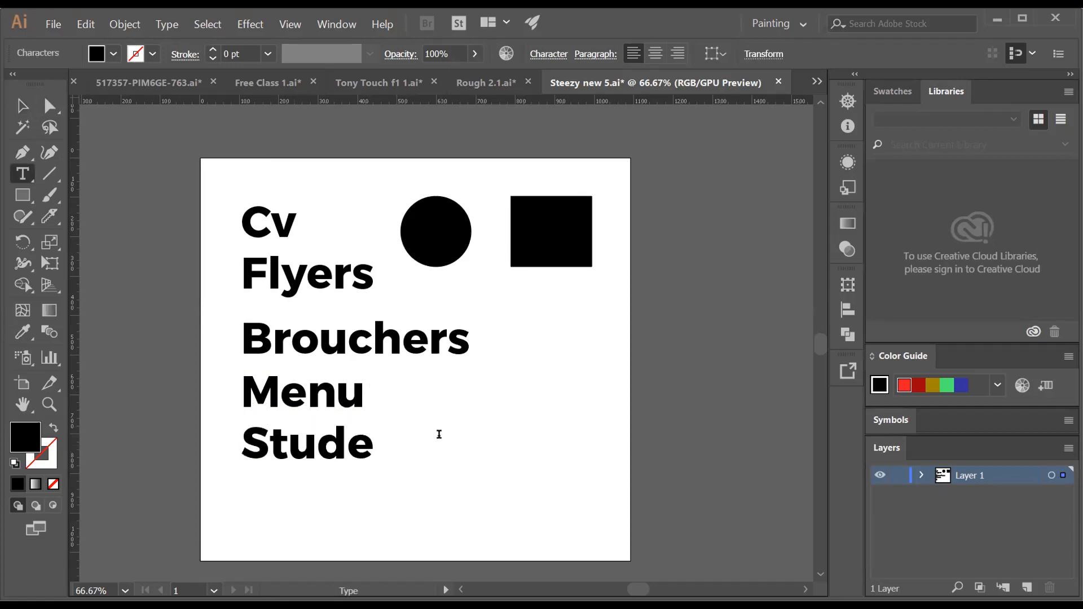
type("nts")
key("BackSpace")
type("1")
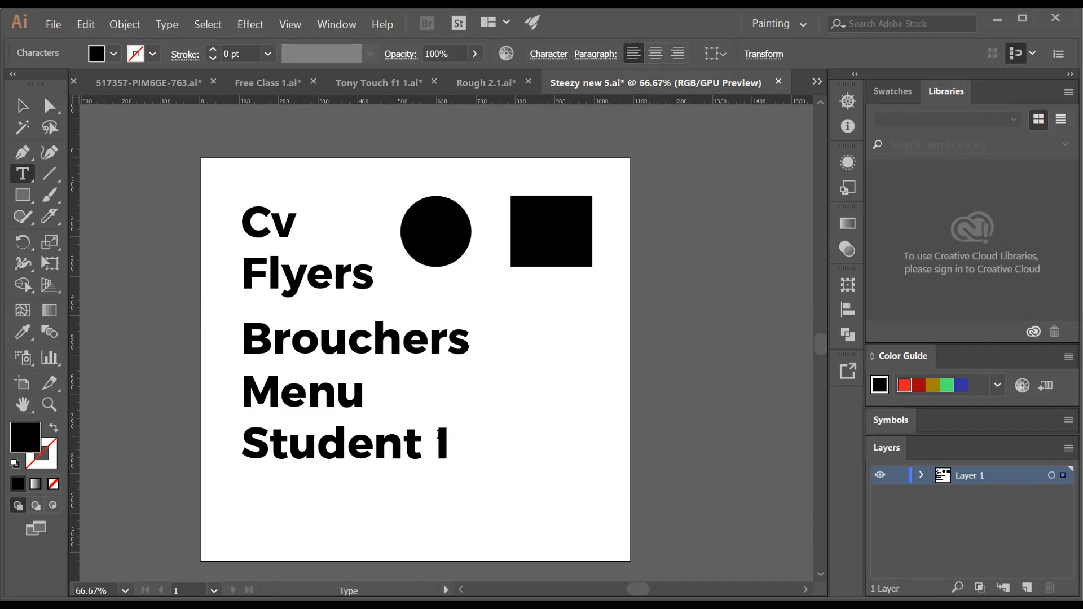
type("d Cart")
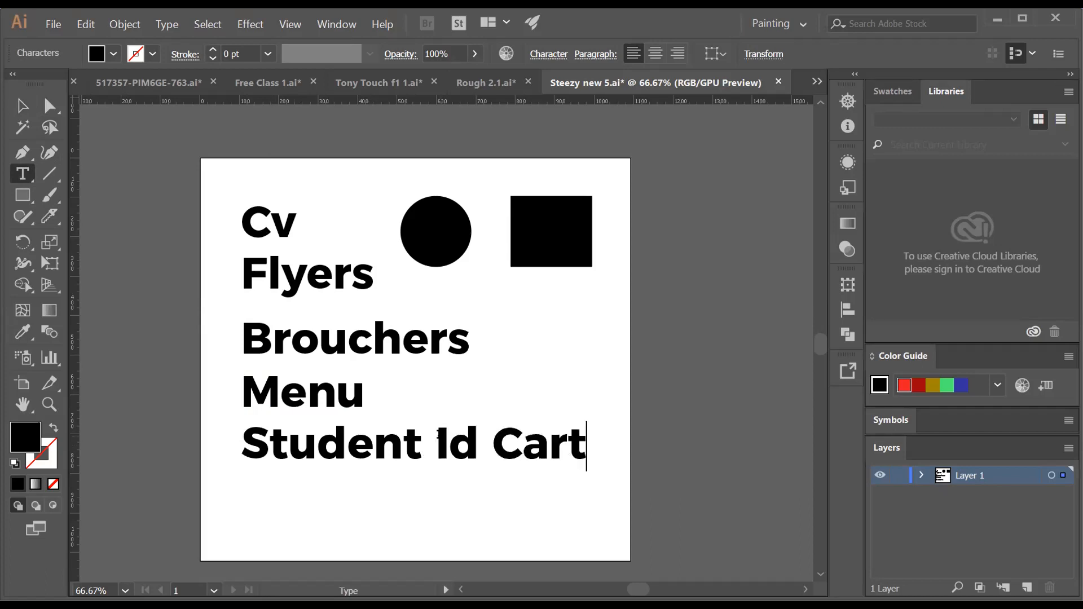
key("BackSpace")
type("d")
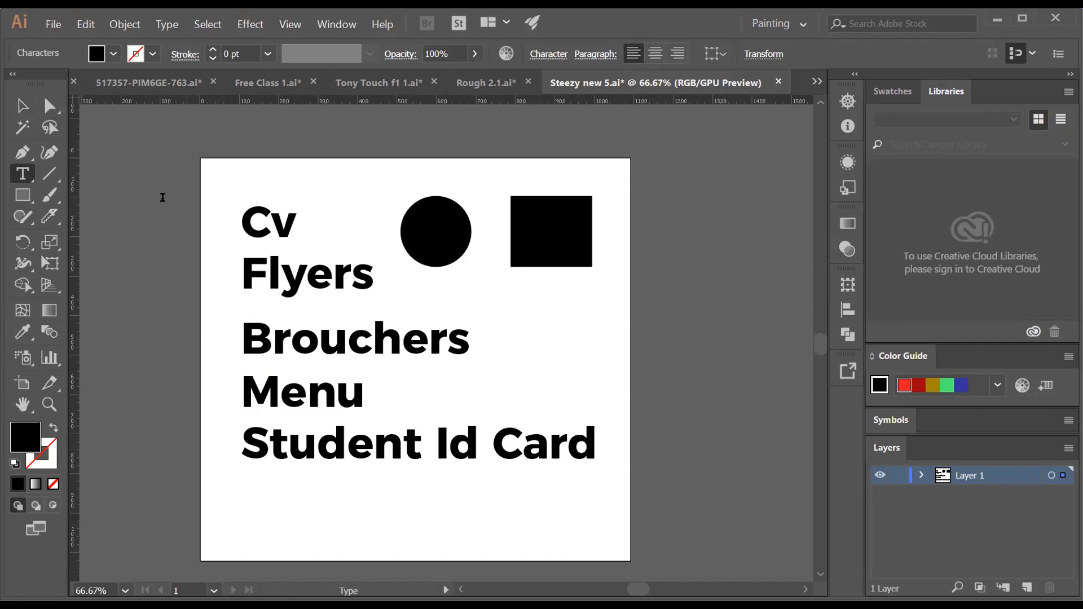
key("Escape")
Select all the texts together with the circle and the rectangle and delete them
left_click_drag(187, 174, 626, 489)
left_click_drag(641, 122, 272, 488)
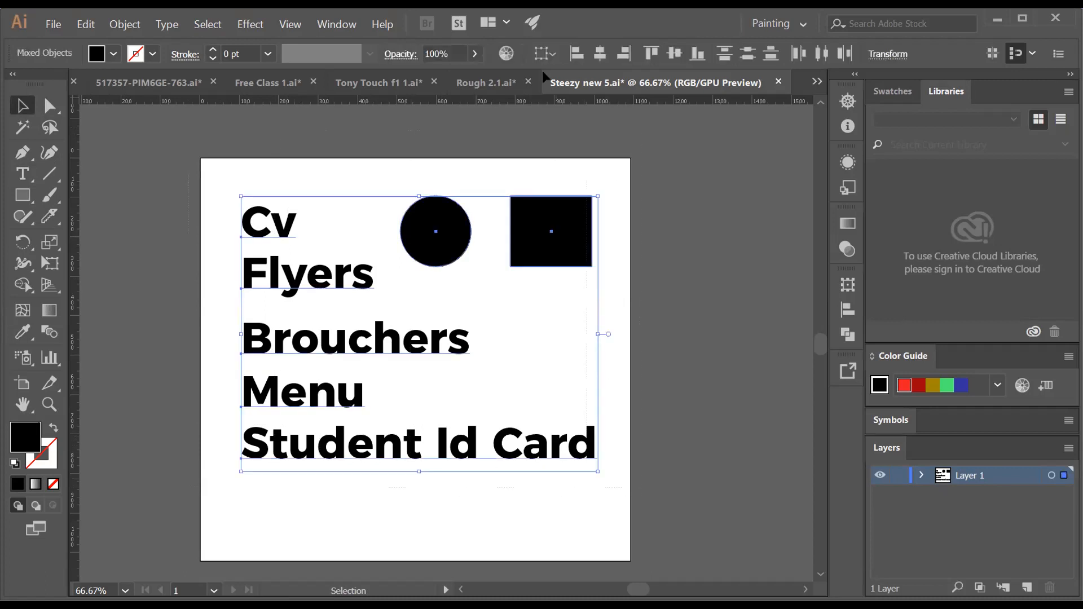
key("Delete")
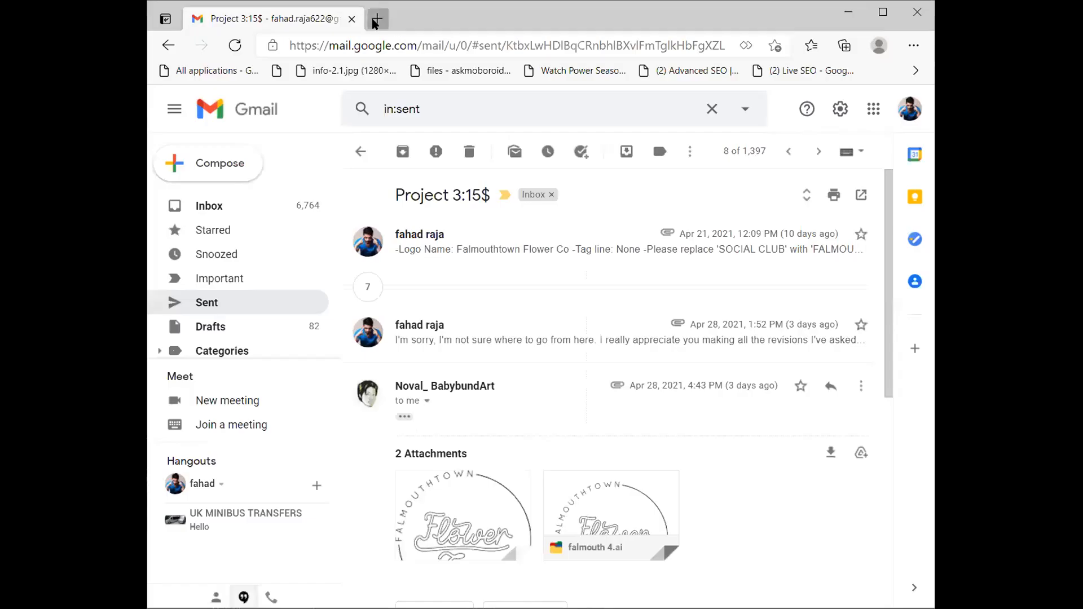
Open a new browser tab
key("ctrl+t")
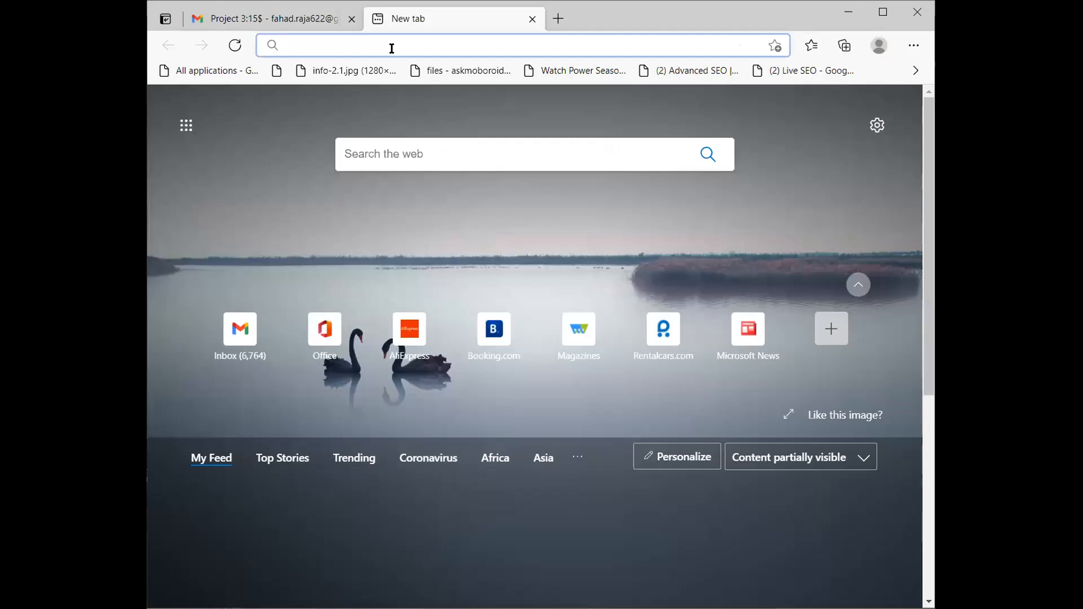
type("s")
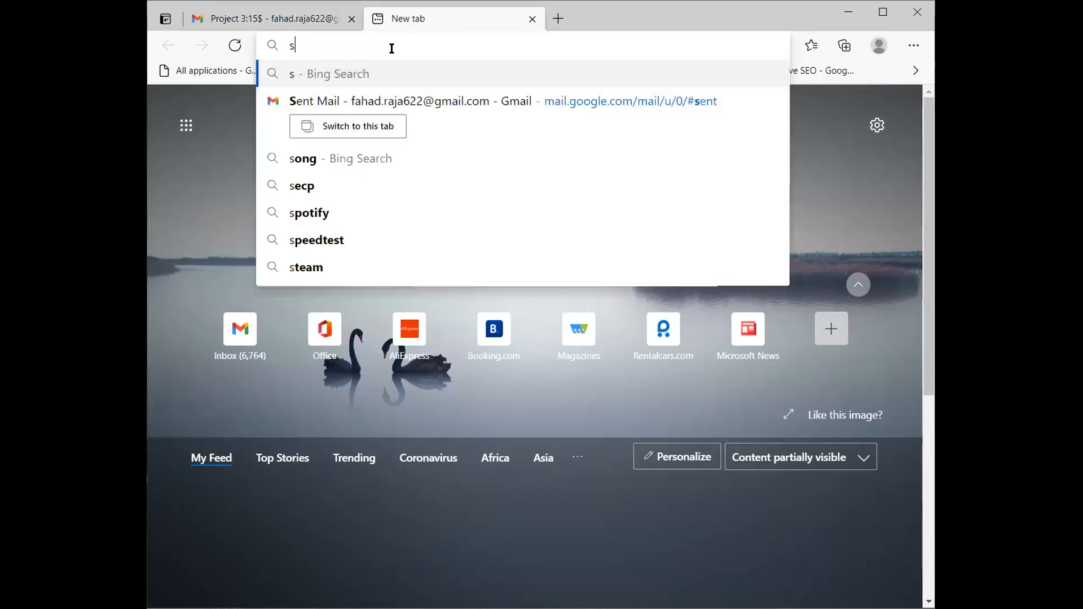
type("tudent")
key("BackSpace")
key("BackSpace")
key("BackSpace")
key("BackSpace")
key("BackSpace")
key("BackSpace")
key("BackSpace")
Search the web for "cv design" and show the image results
type("cv de")
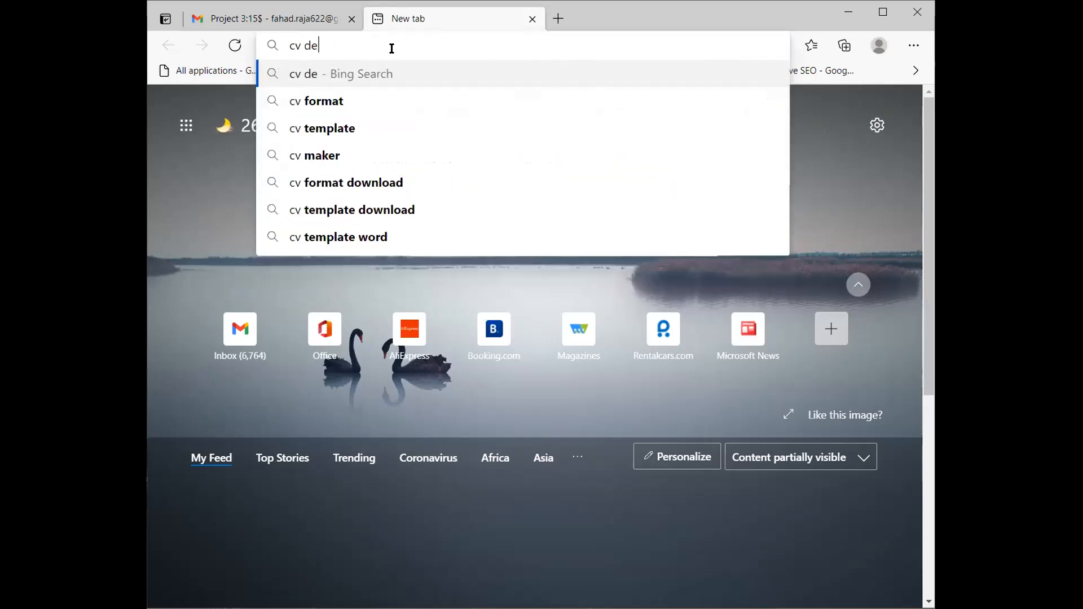
type("sign")
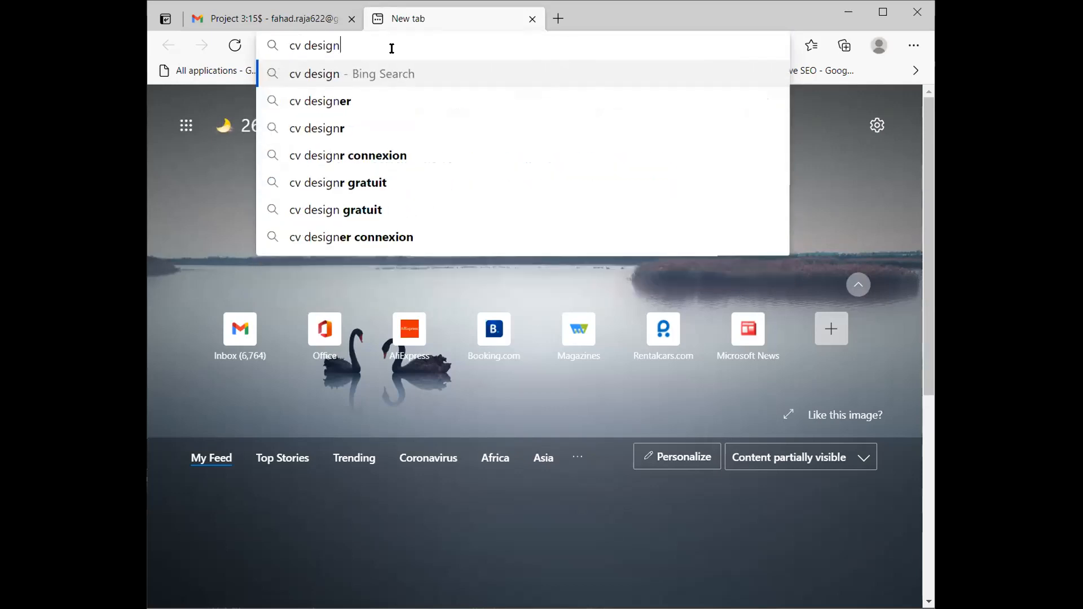
key("Return")
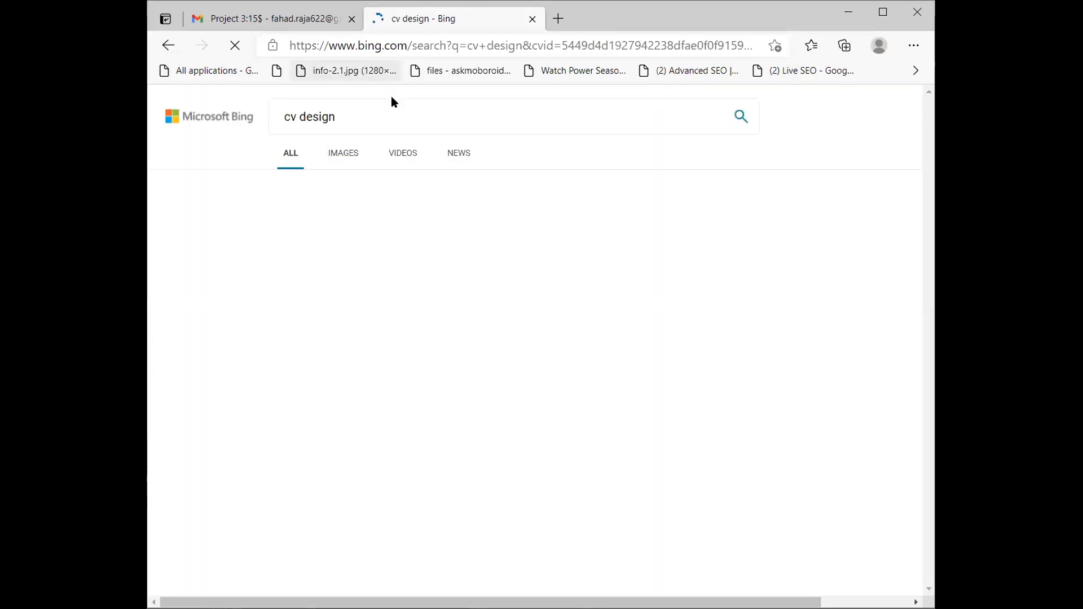
left_click(332, 161)
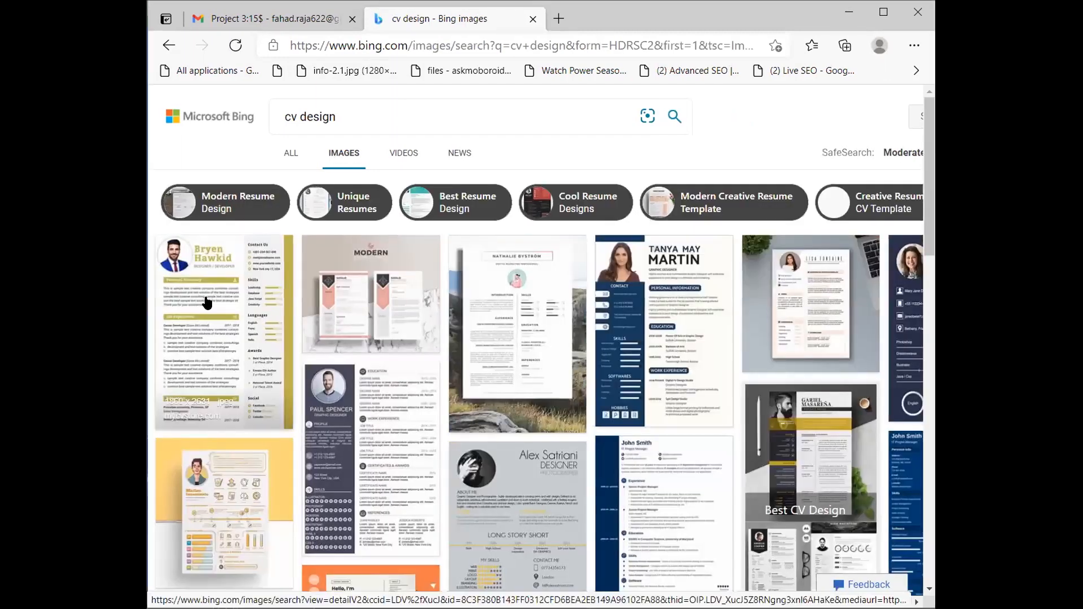
Preview the gold CV template, the navy graphic designer CV and a related blue CV, and return to the image results
left_click(208, 302)
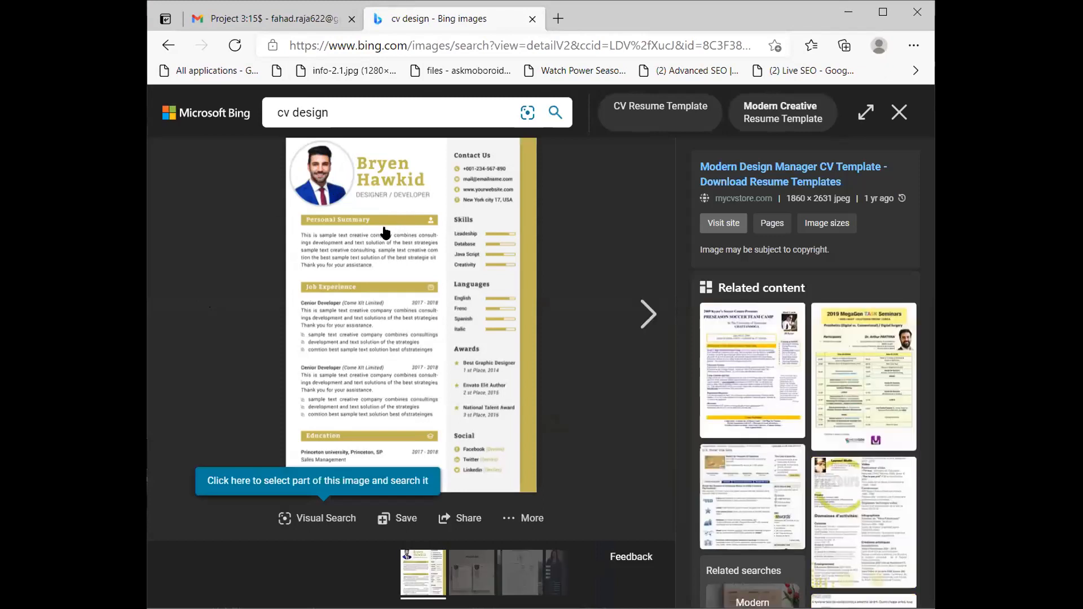
left_click(900, 111)
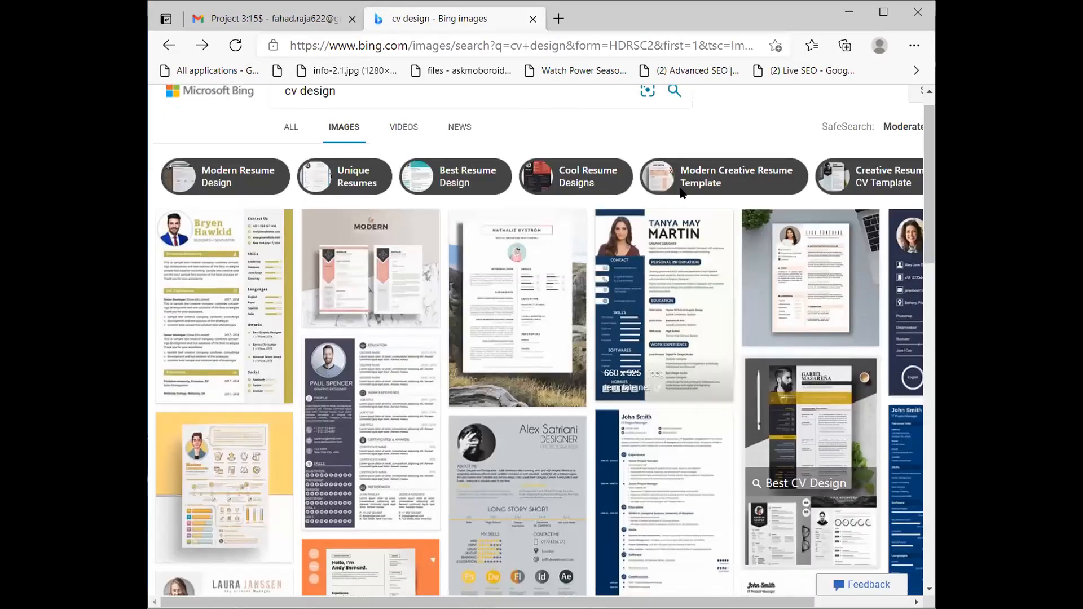
key("alt+Right")
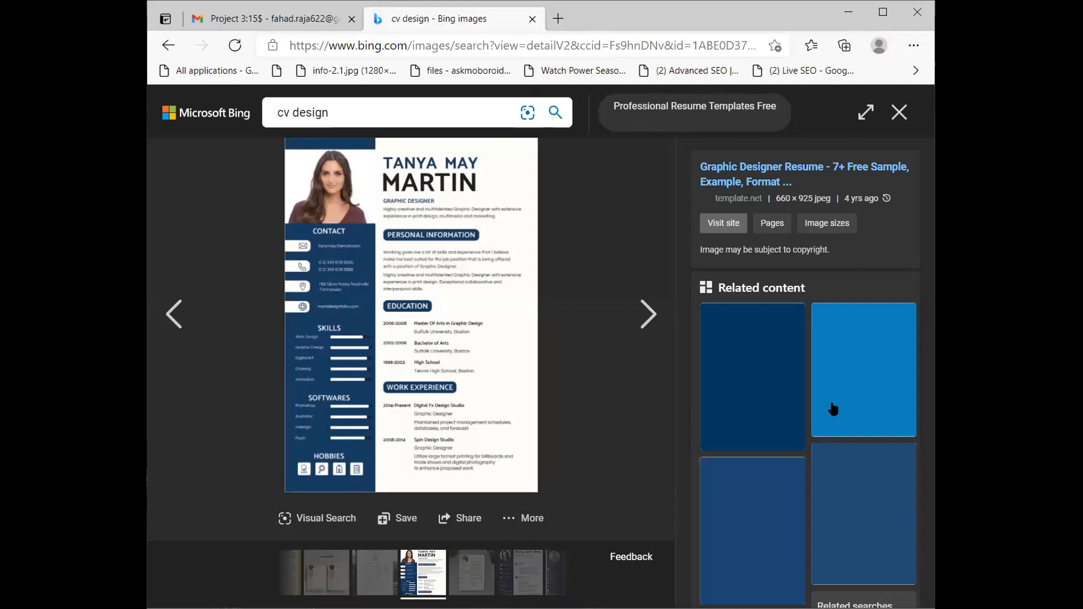
left_click(851, 360)
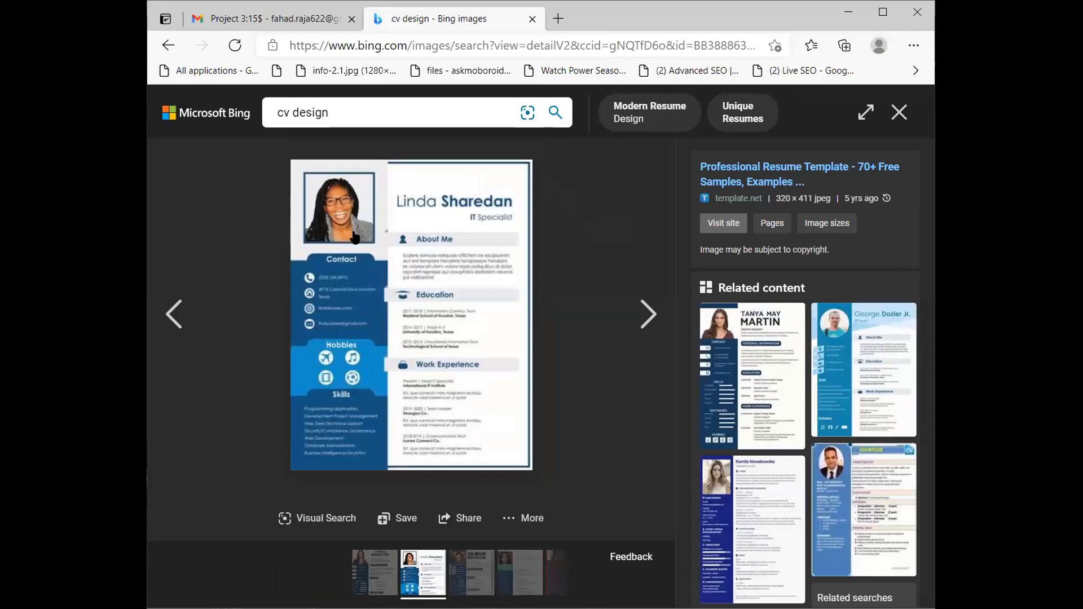
left_click(893, 118)
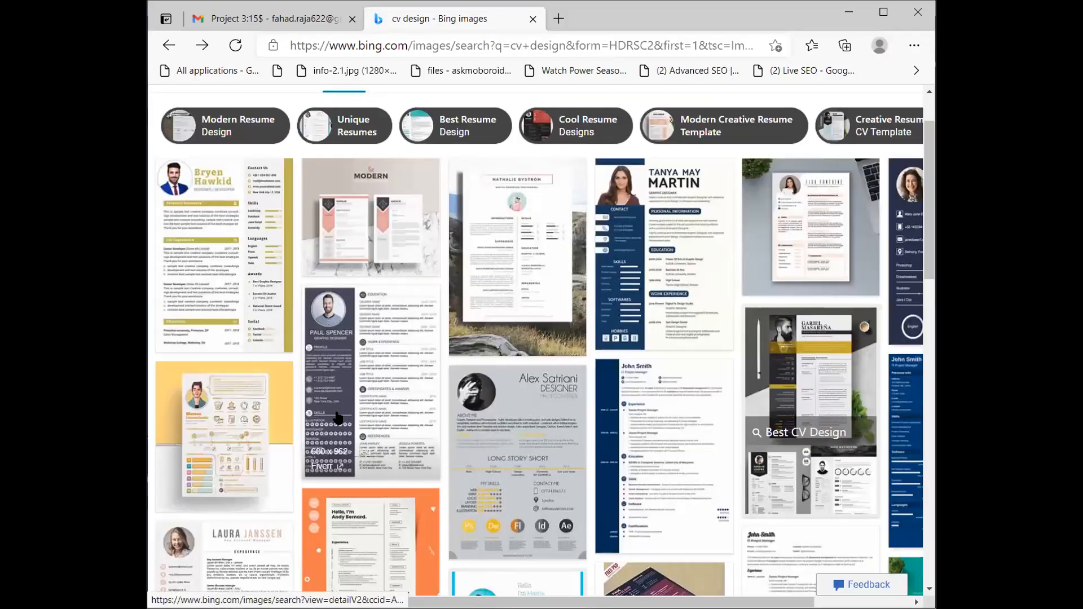
Open the related "SimpleCV Design" image search, preview its first cyan template and close the preview
left_click(511, 456)
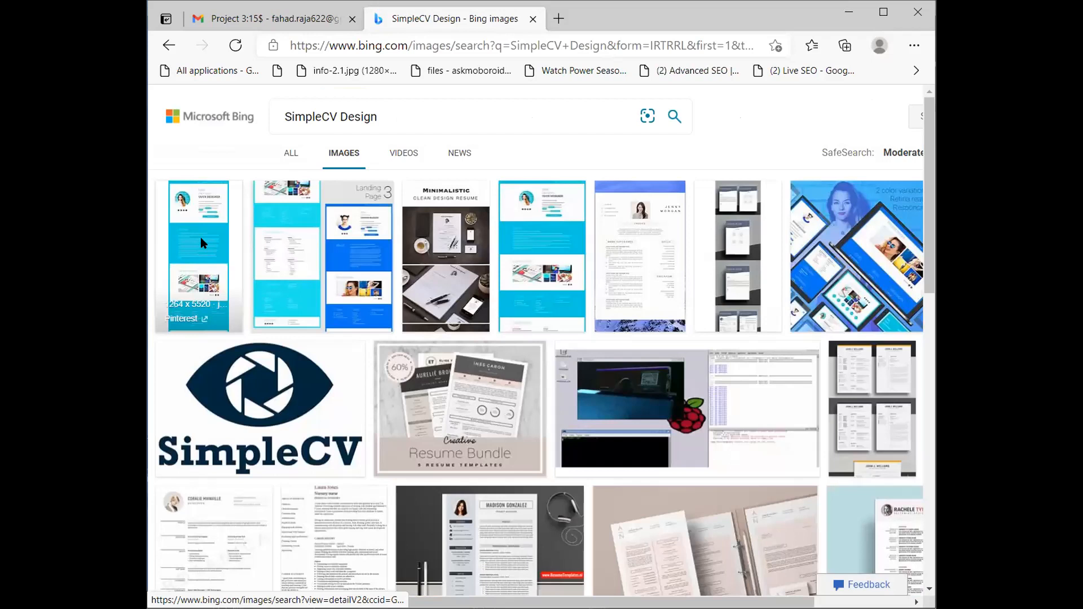
left_click(201, 239)
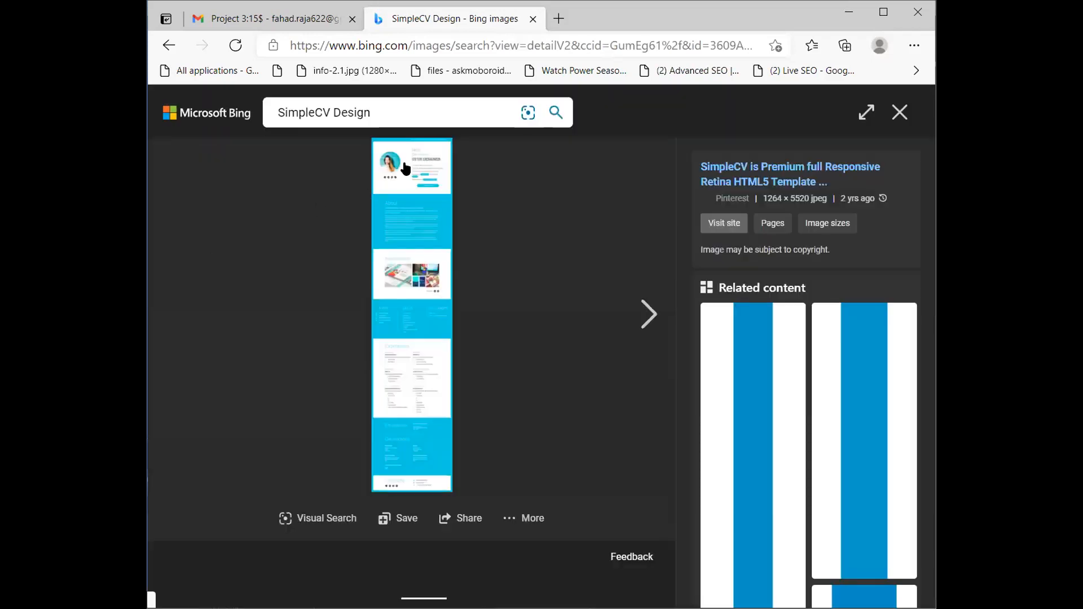
left_click(900, 112)
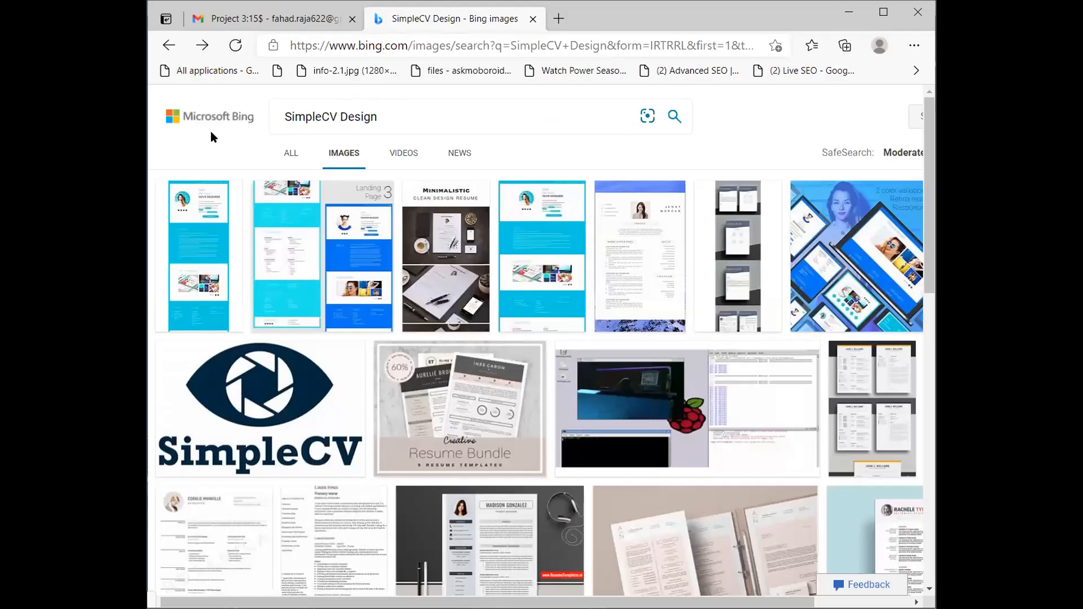
Search the images for "magazine design"
key("ctrl+a")
type("ma")
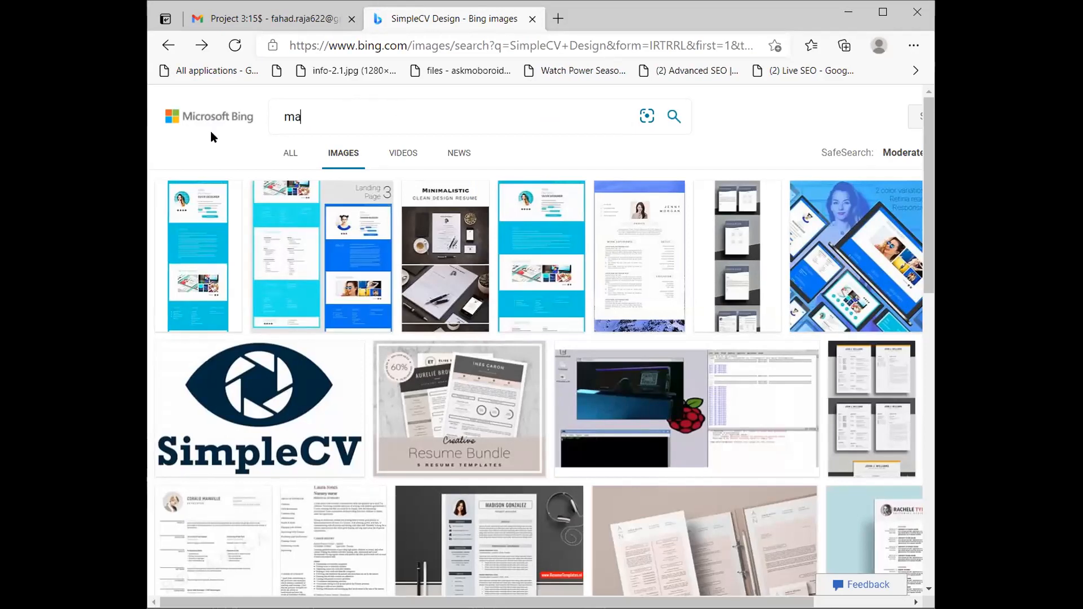
type("gazine des")
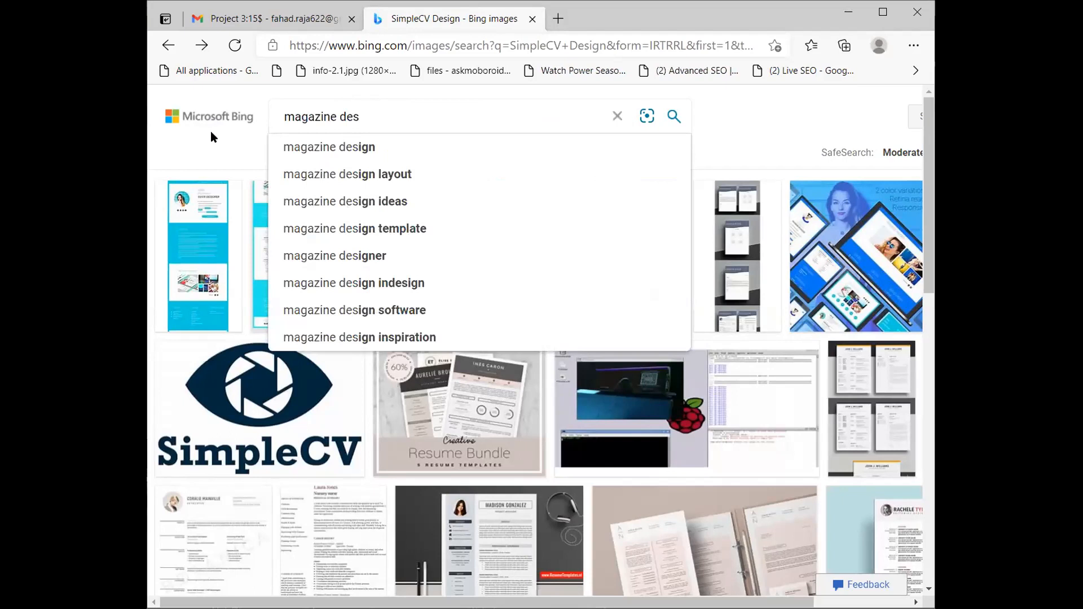
left_click(290, 150)
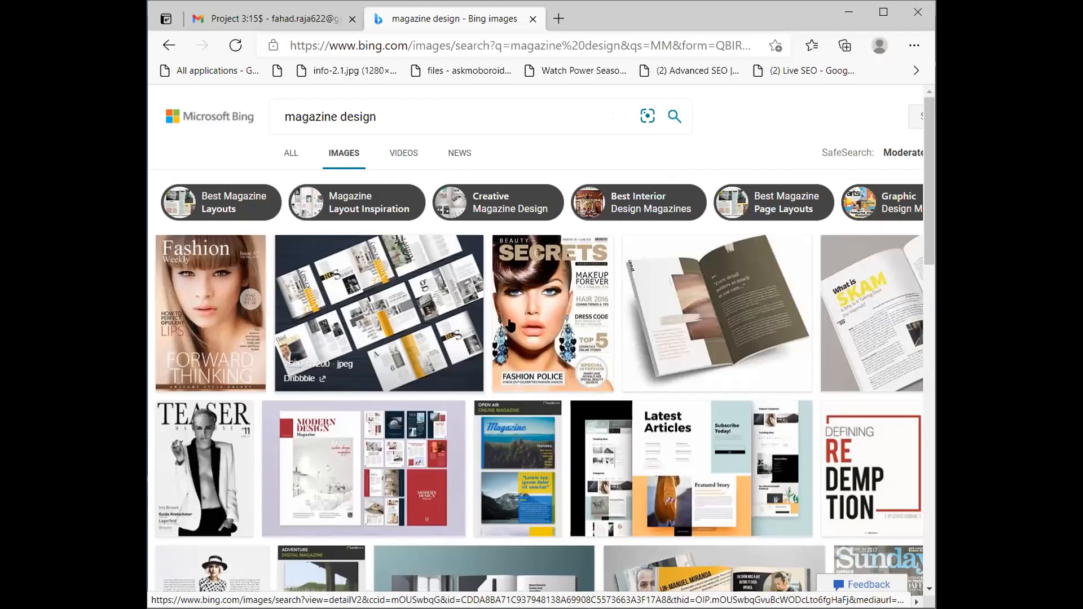
Preview the yellow-and-black magazine spread and look through further magazine covers and page layouts in the results
scroll(755, 446, "down", 3)
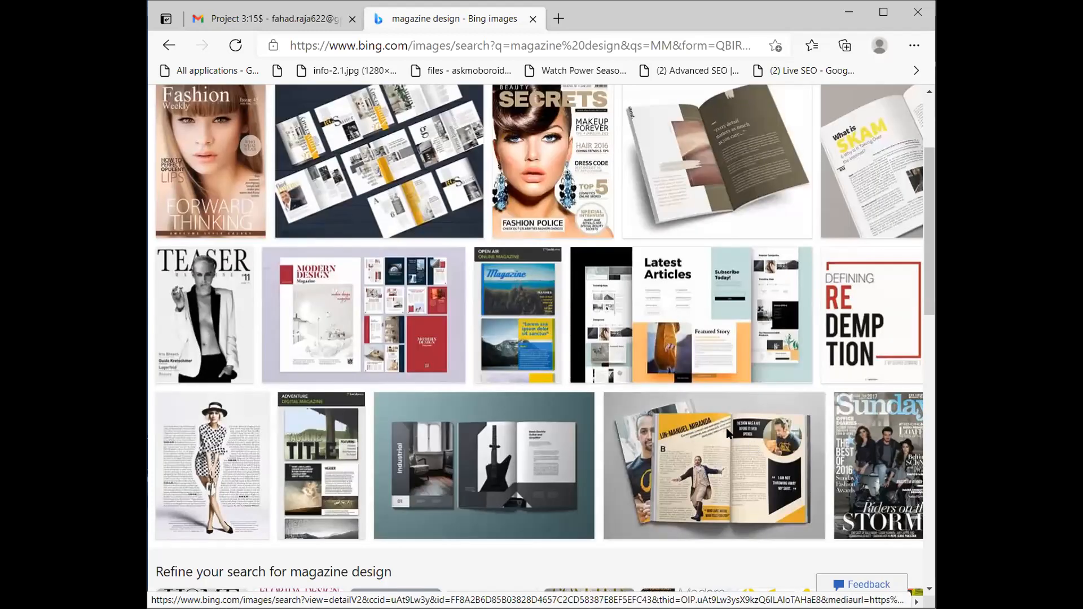
left_click(708, 412)
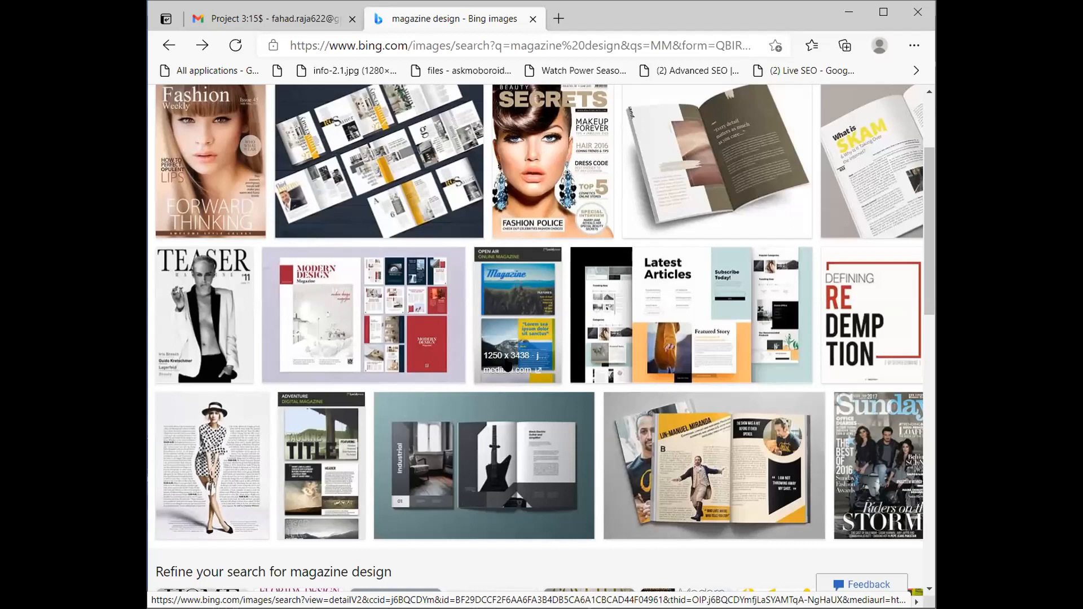
scroll(507, 366, "down", 4)
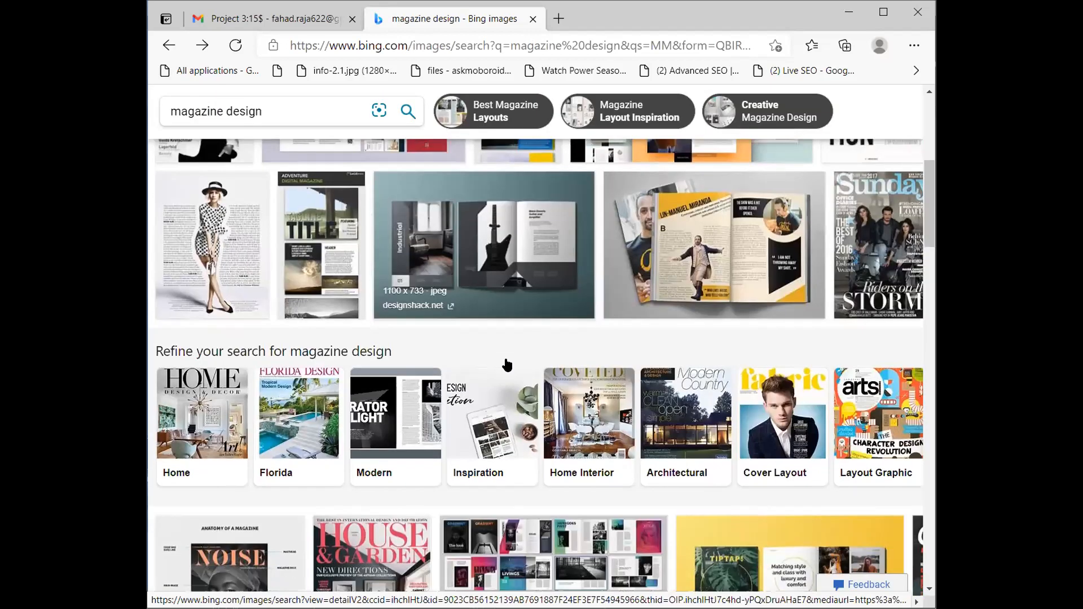
scroll(507, 365, "down", 6)
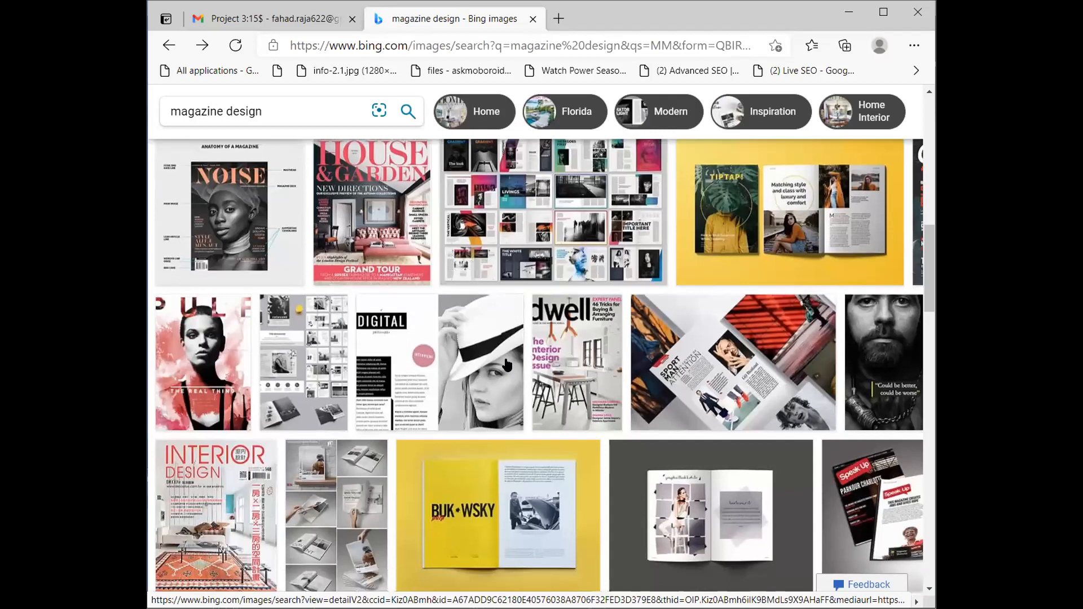
scroll(507, 365, "down", 2)
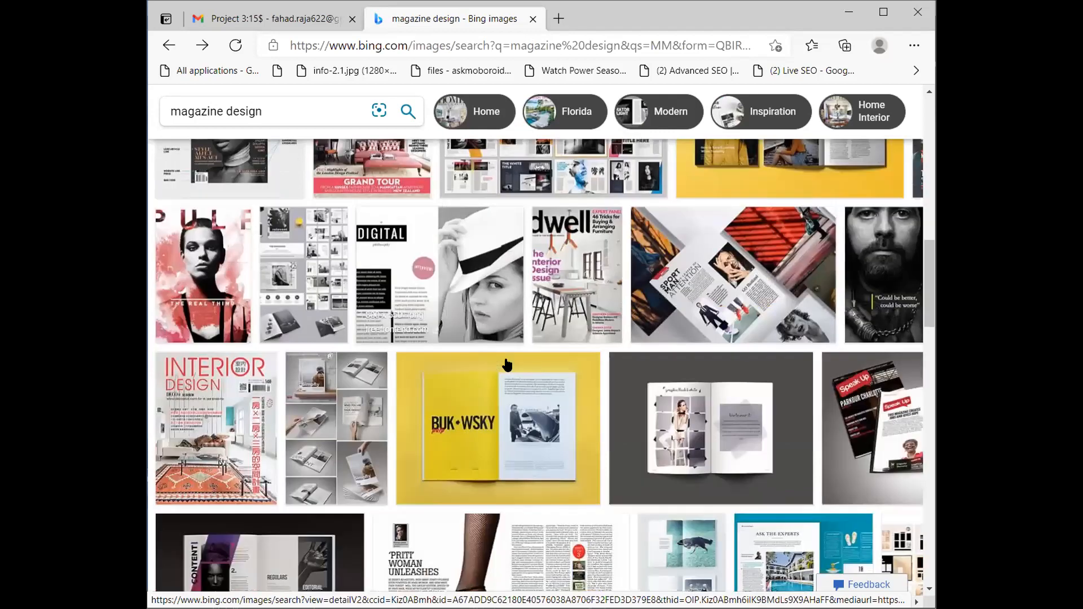
scroll(507, 365, "down", 5)
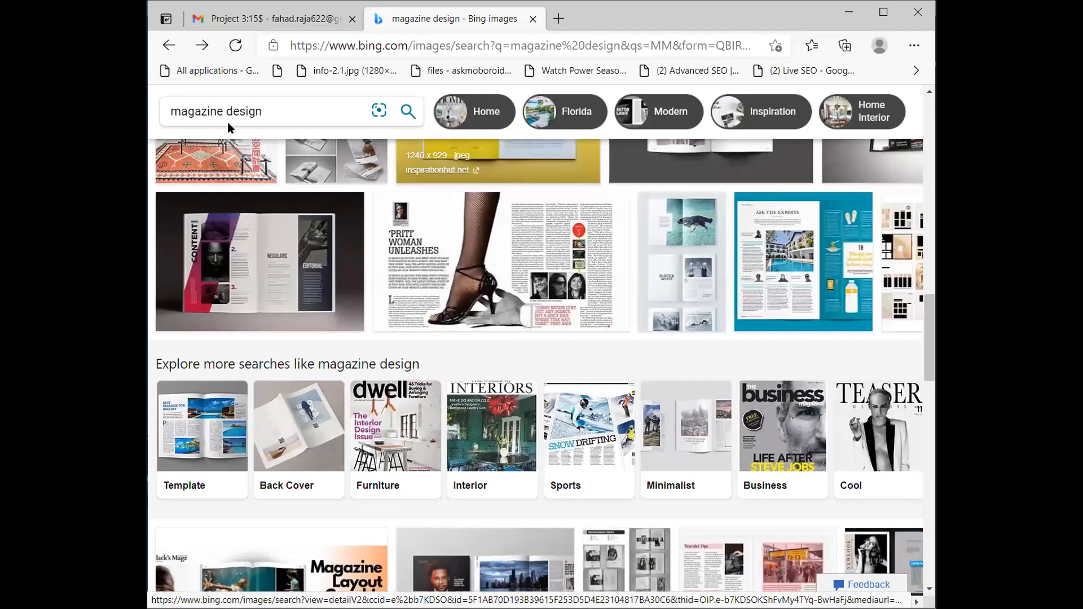
Replace the image search with "broucher designs" and run it
scroll(231, 128, "up", 10)
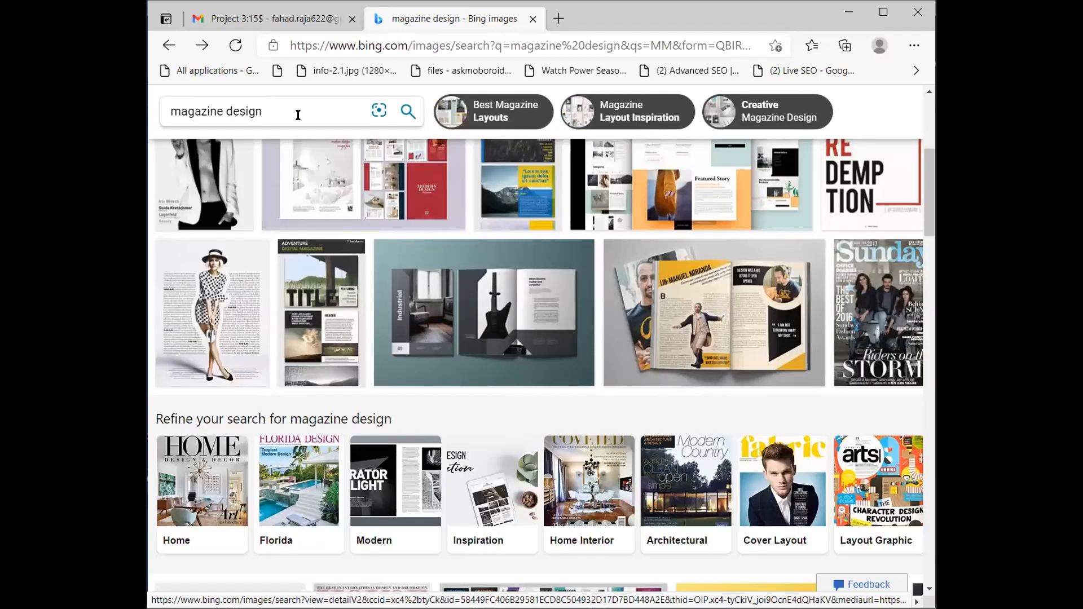
left_click(230, 114)
type("br")
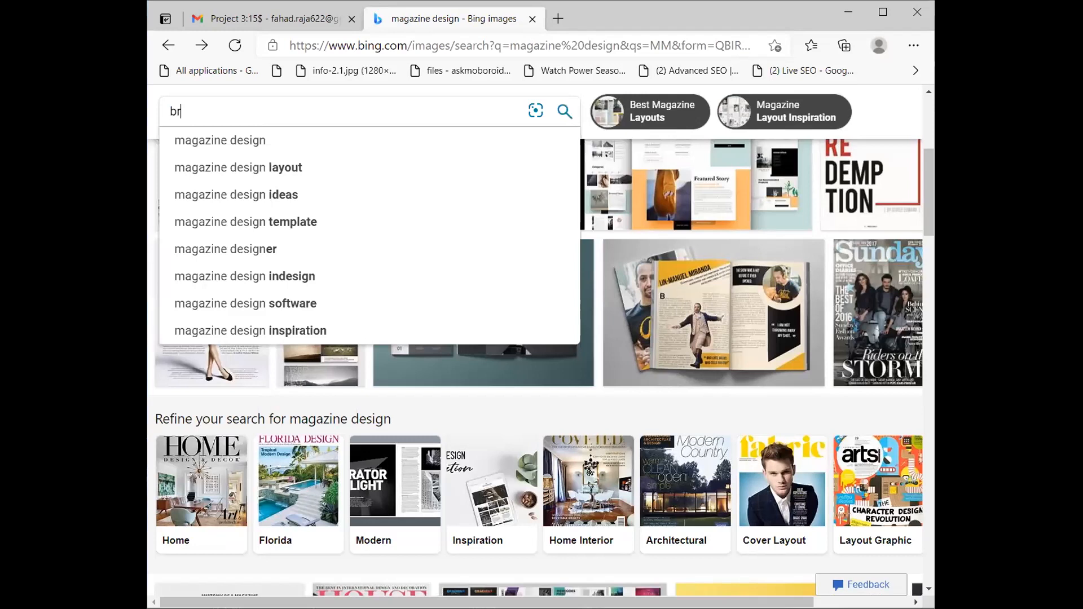
type("oucher designs")
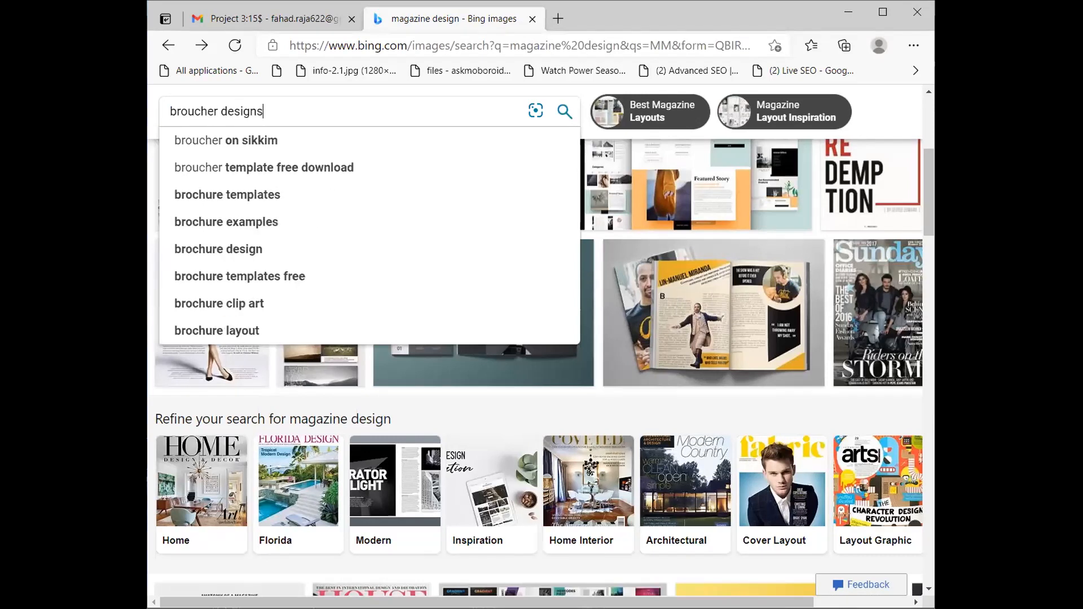
key("Return")
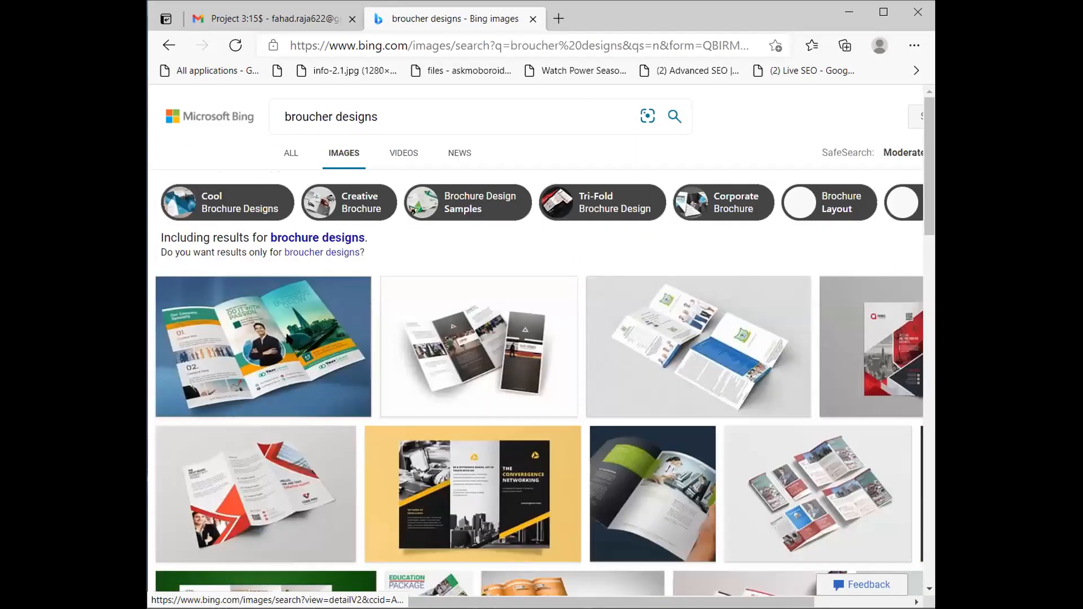
Preview the teal business tri-fold brochure, the black-and-yellow networking brochure and a brochure from its related content
left_click(287, 338)
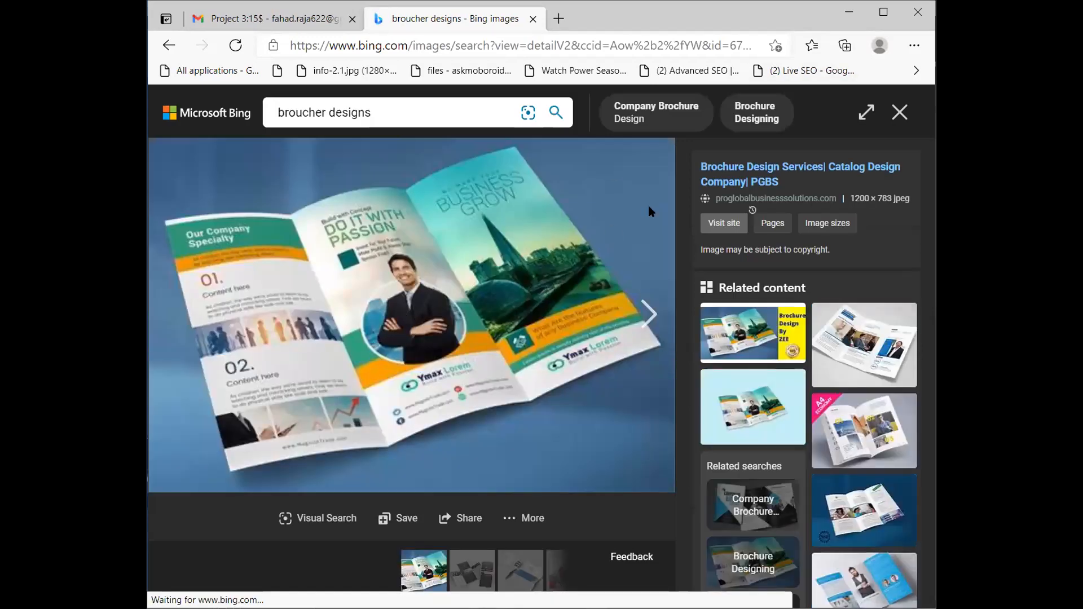
left_click(847, 137)
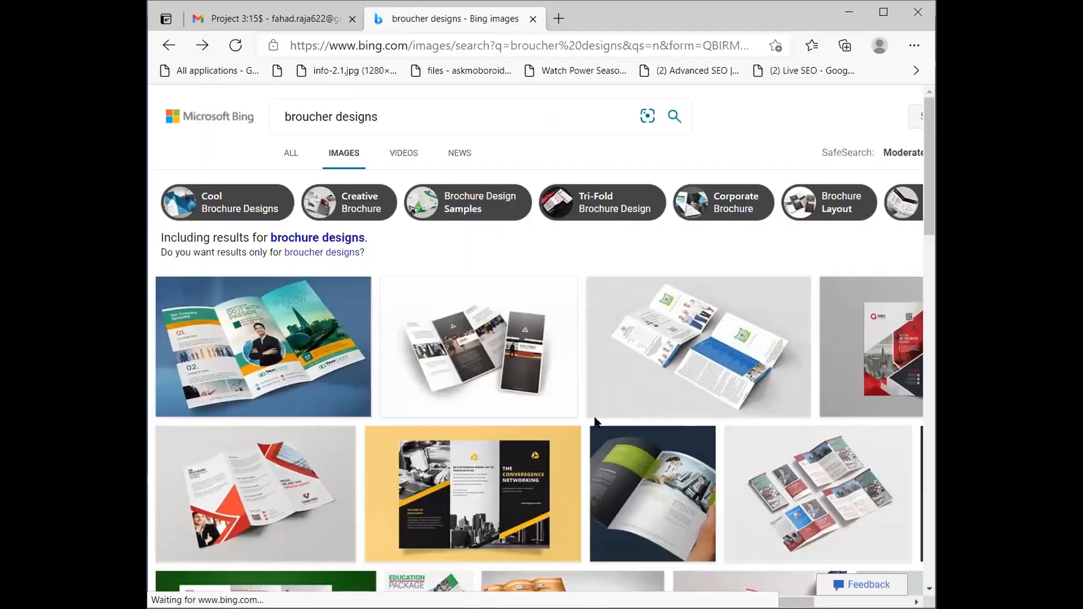
scroll(420, 413, "down", 1)
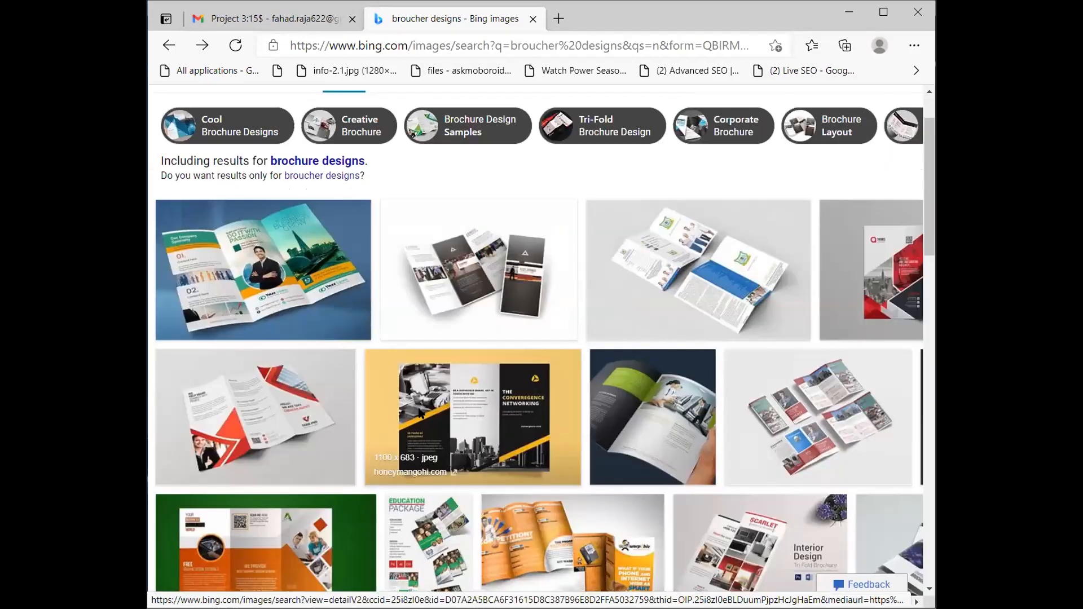
left_click(419, 414)
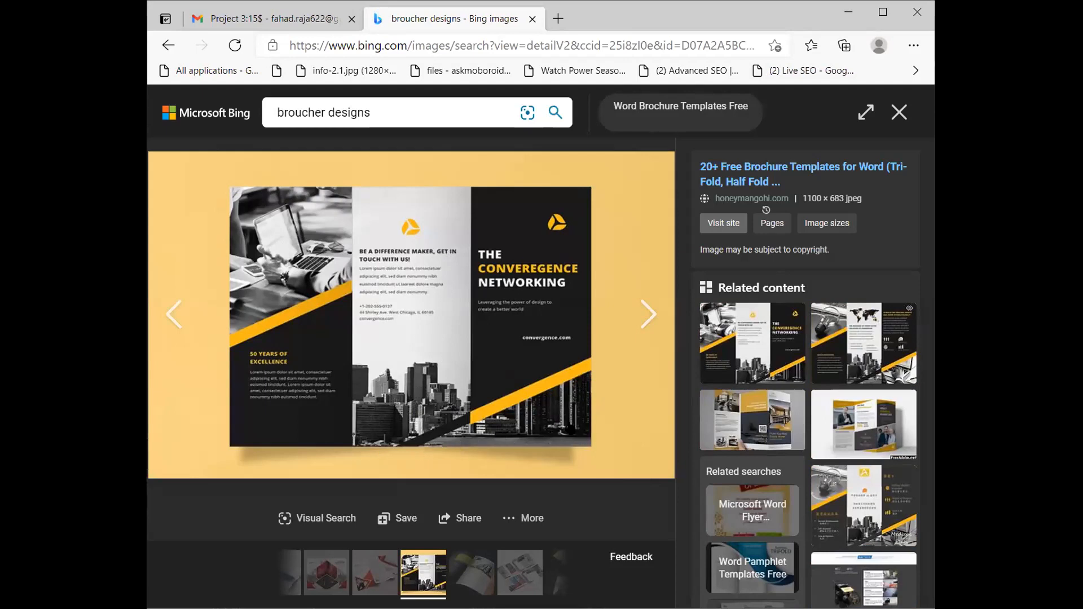
left_click(861, 408)
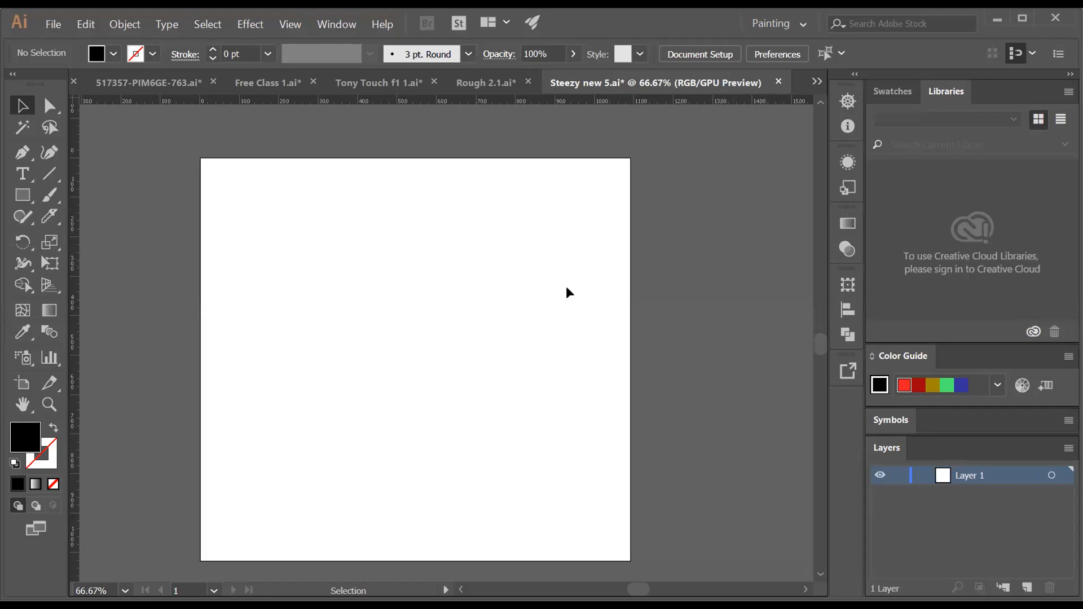
Undo the deletion of the texts, the circle and the rectangle on the artboard
scroll(510, 273, "down", 1)
scroll(558, 240, "down", 1)
scroll(560, 242, "up", 1)
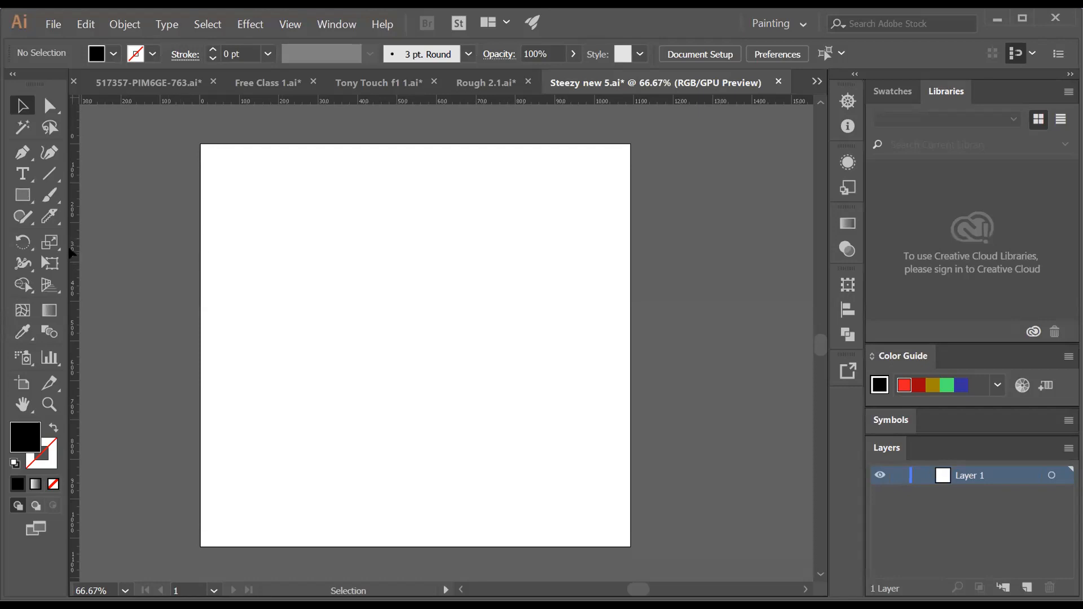
scroll(284, 194, "down", 1)
scroll(284, 194, "up", 1)
key("z")
left_click(486, 273, "alt")
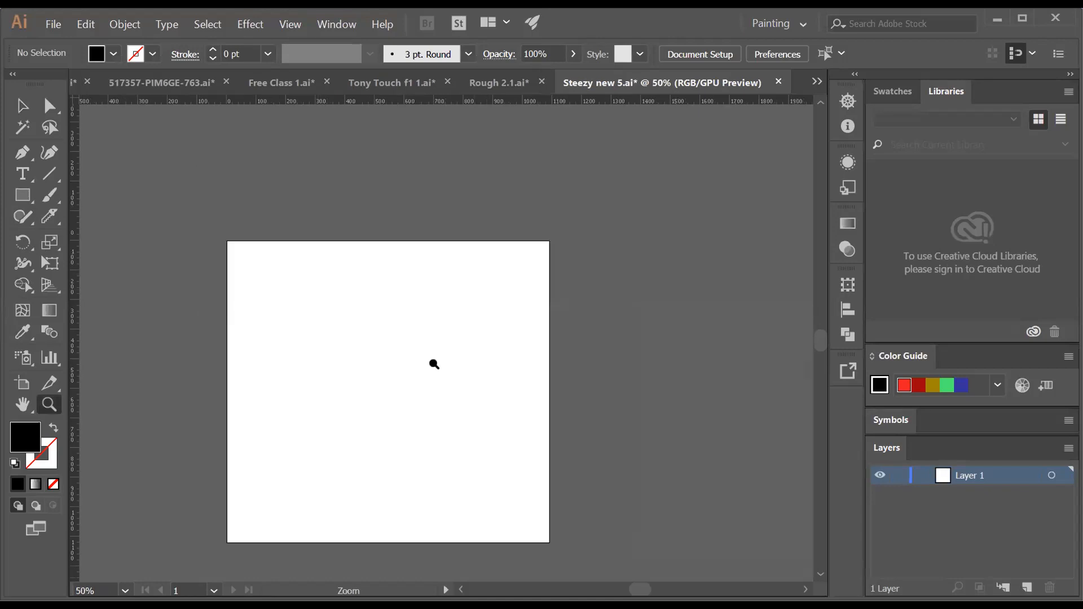
left_click(425, 365)
left_click(426, 354, "alt")
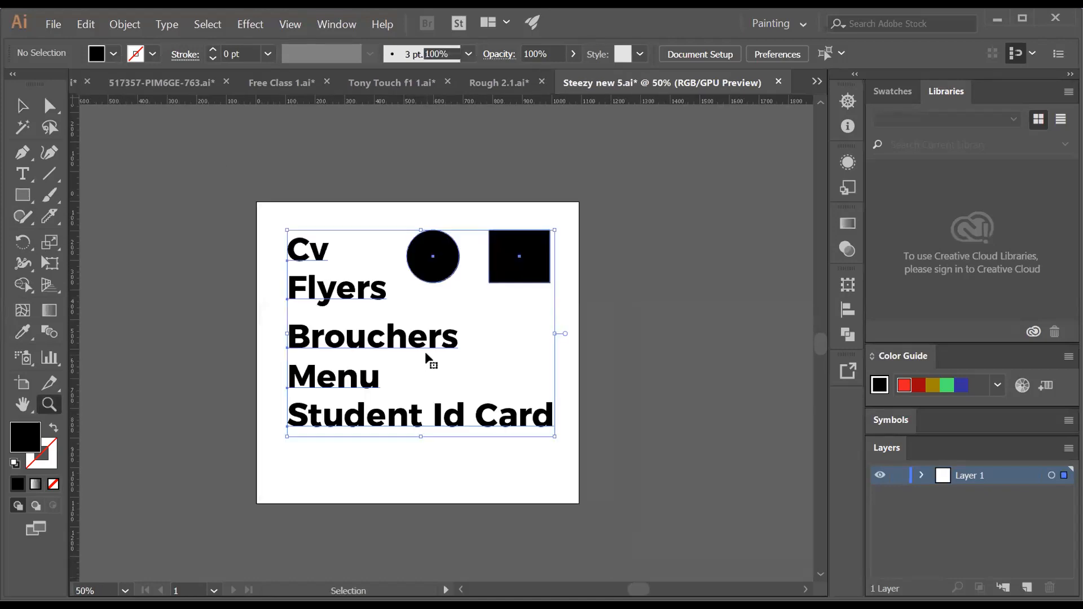
Undo the text and shape edits back to the circular portrait mask on the artboard
key("BackSpace")
type("t")
key("ctrl+z")
key("ctrl+z")
key("ctrl+z")
key("ctrl+z")
key("ctrl+z")
key("ctrl+z")
key("ctrl+z")
key("ctrl+z")
key("ctrl+z")
key("ctrl+z")
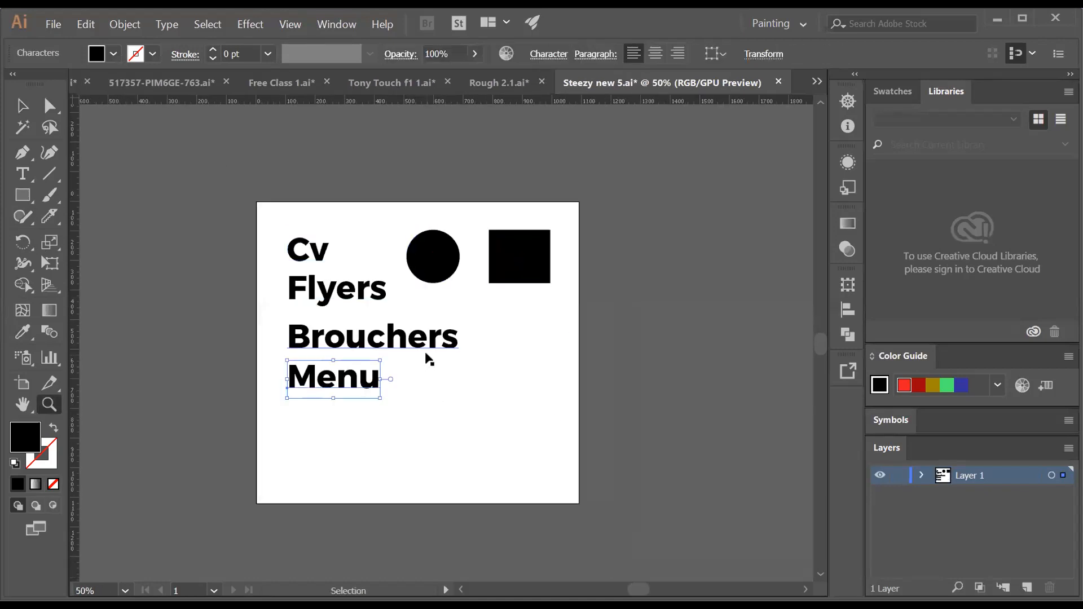
key("ctrl+z")
key("ctrl+z")
key("ctrl+z")
key("ctrl+z")
key("ctrl+z")
key("ctrl+z")
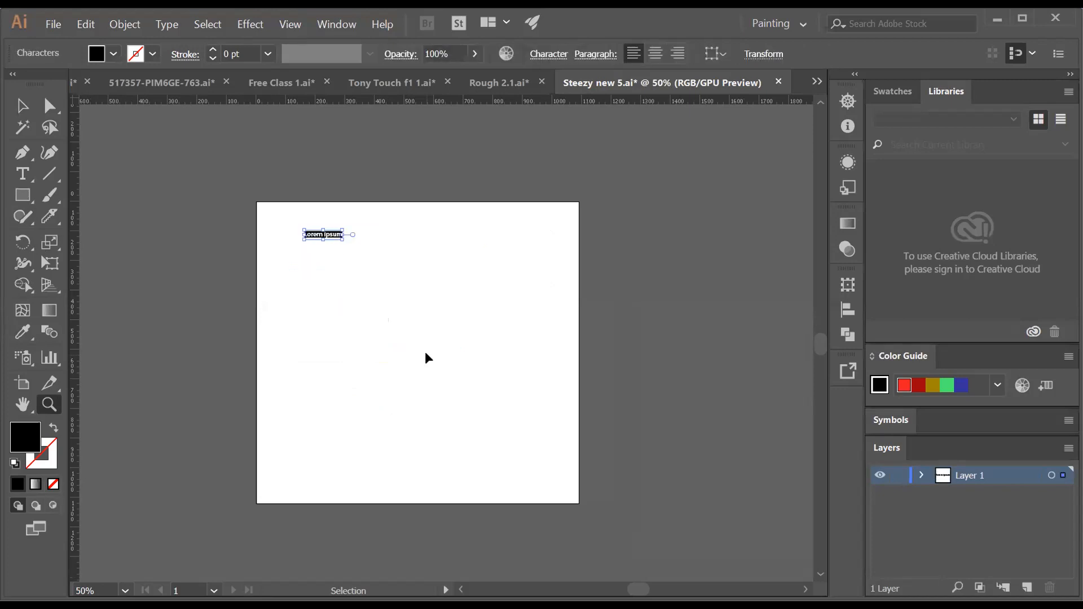
key("ctrl+z")
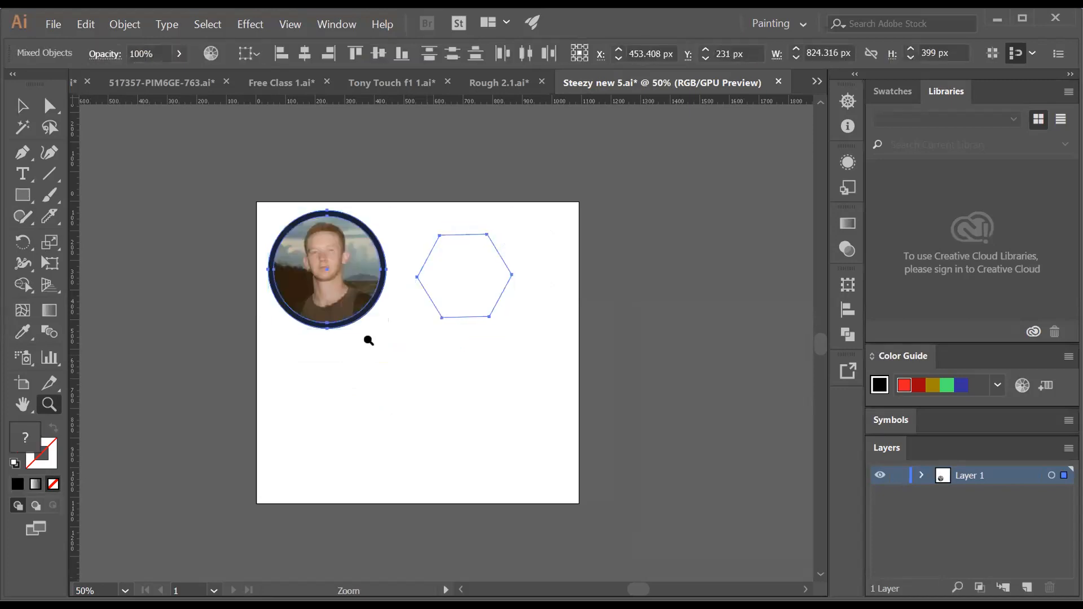
left_click(25, 106)
key("ctrl+z")
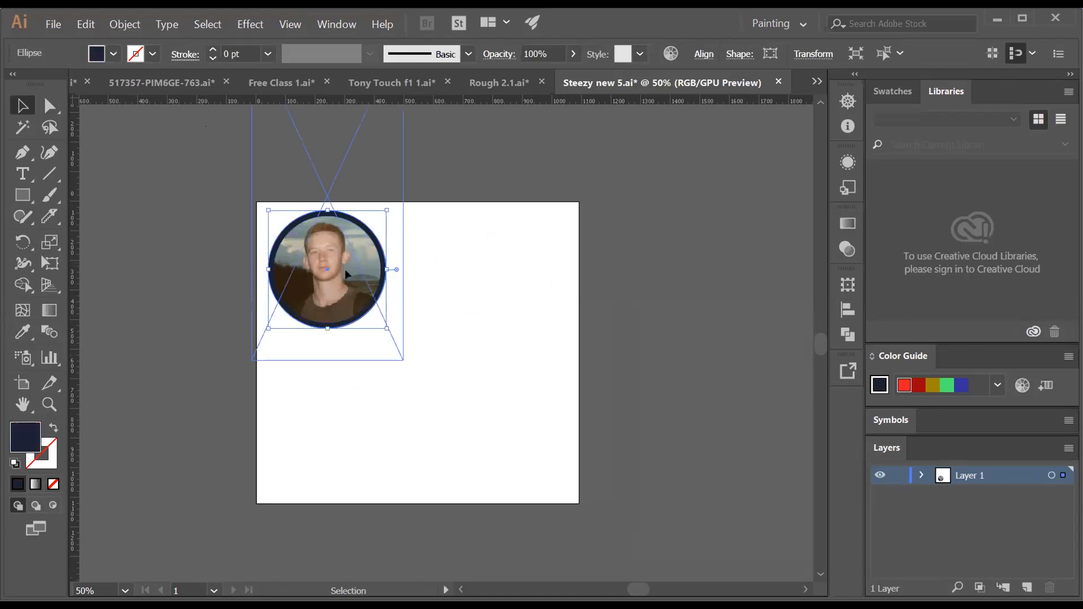
Delete the masked portrait photo and the empty hexagon, leaving the navy circle
left_click_drag(353, 257, 285, 293)
key("Delete")
left_click(500, 283)
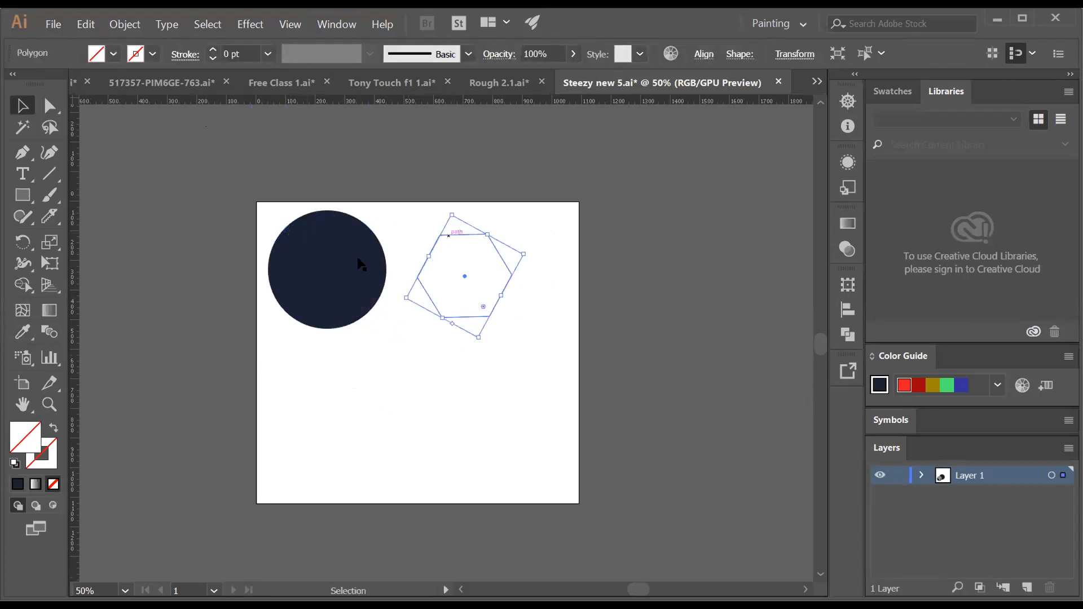
key("Delete")
Shrink the navy circle and move it off the artboard to the left
left_click_drag(357, 259, 343, 256)
left_click_drag(376, 210, 187, 234)
key("z")
left_click(378, 338, "alt")
left_click(442, 331)
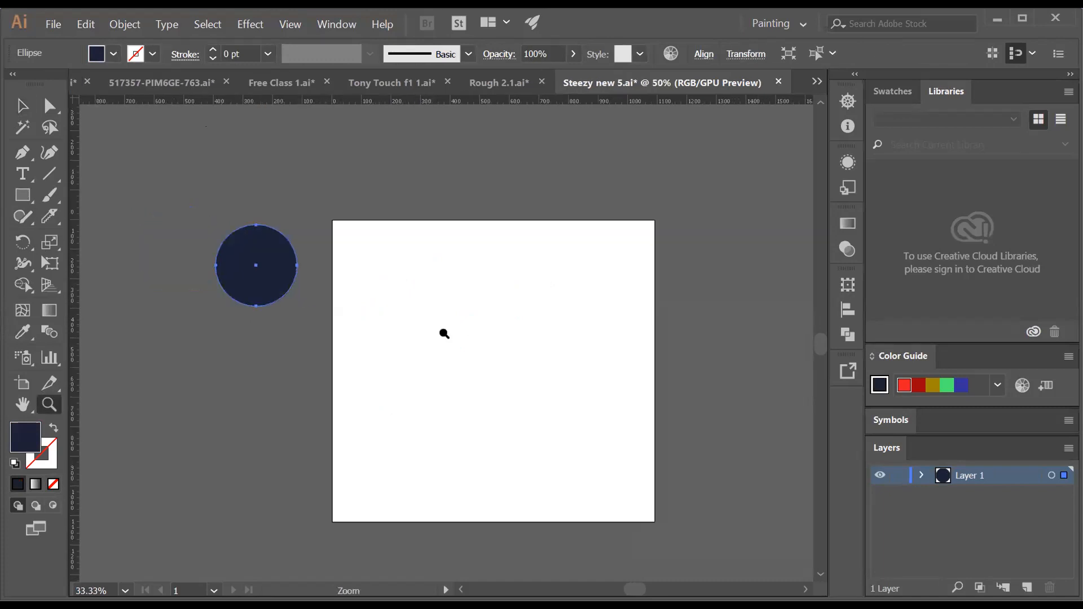
scroll(493, 345, "down", 1)
left_click(499, 333)
left_click(460, 337, "alt")
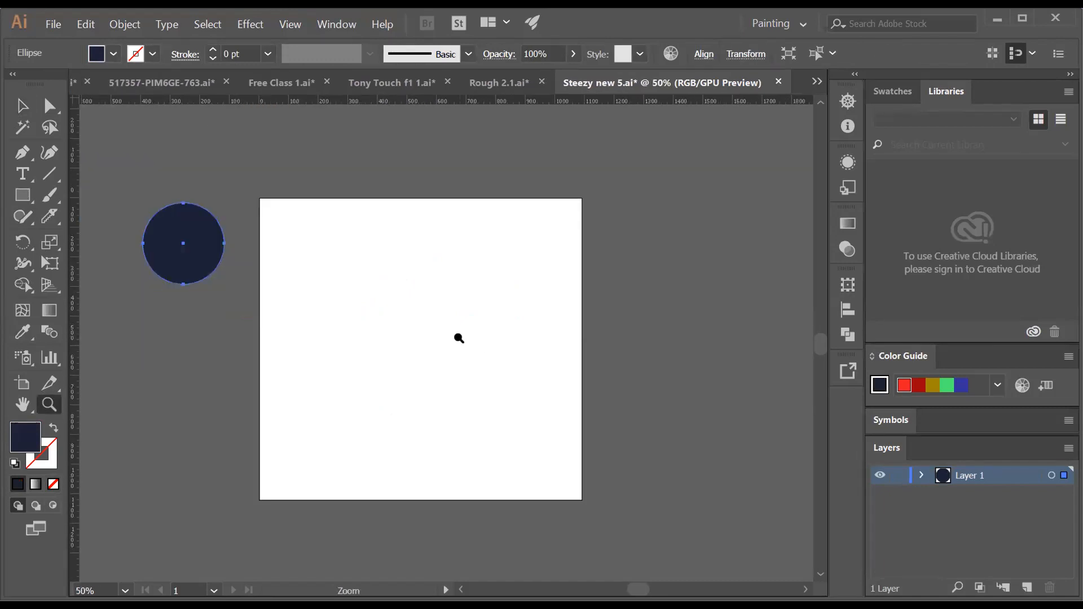
left_click(23, 104)
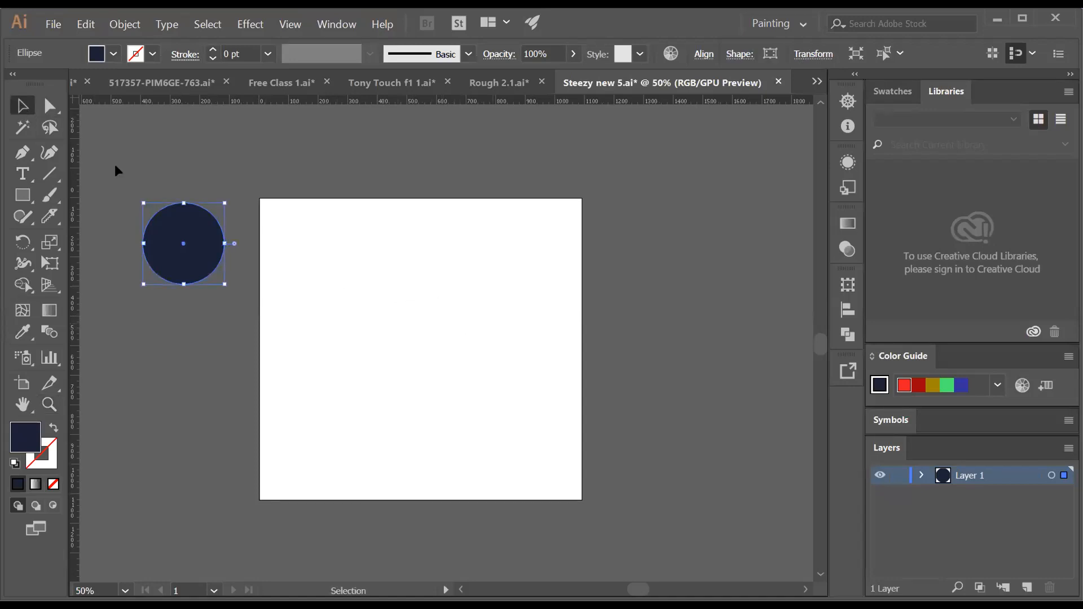
Create a new document from the A4 print preset, 595.28 x 841.89 pt, in CMYK color
left_click(53, 25)
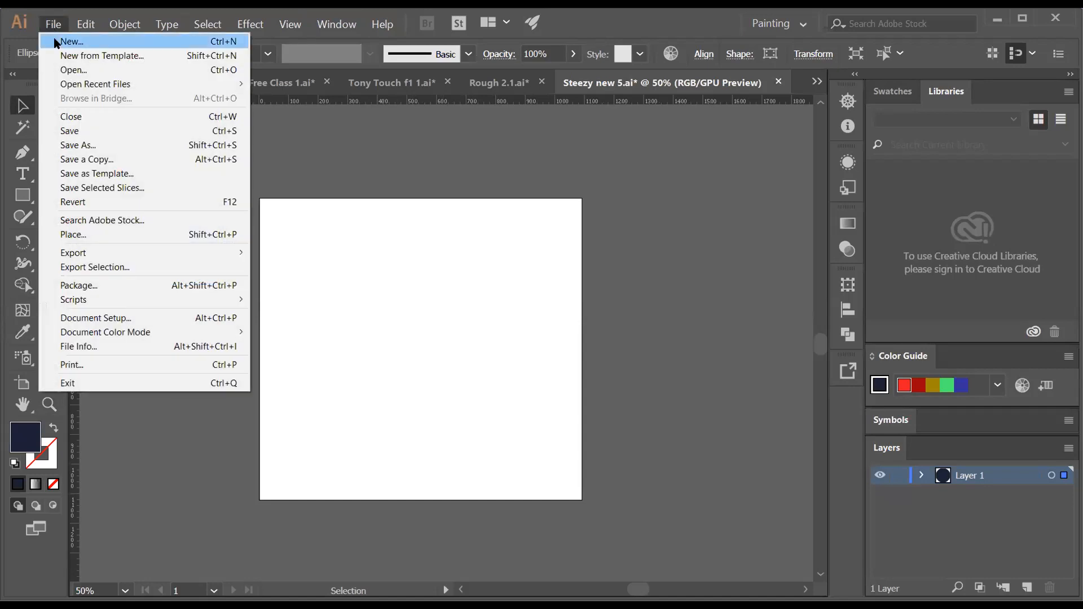
left_click(81, 44)
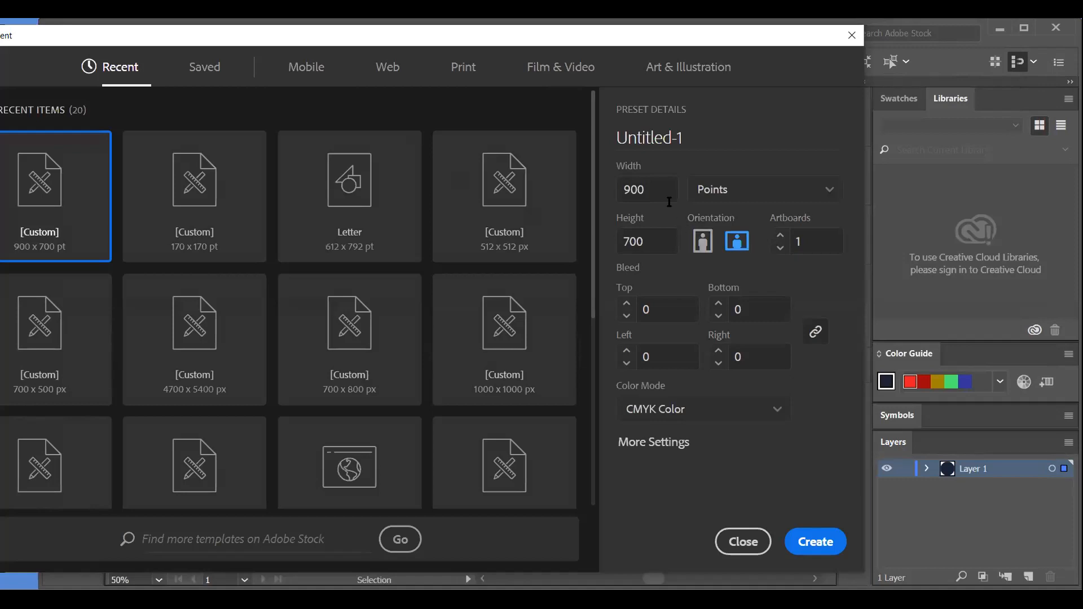
double_click(660, 196)
key("Tab")
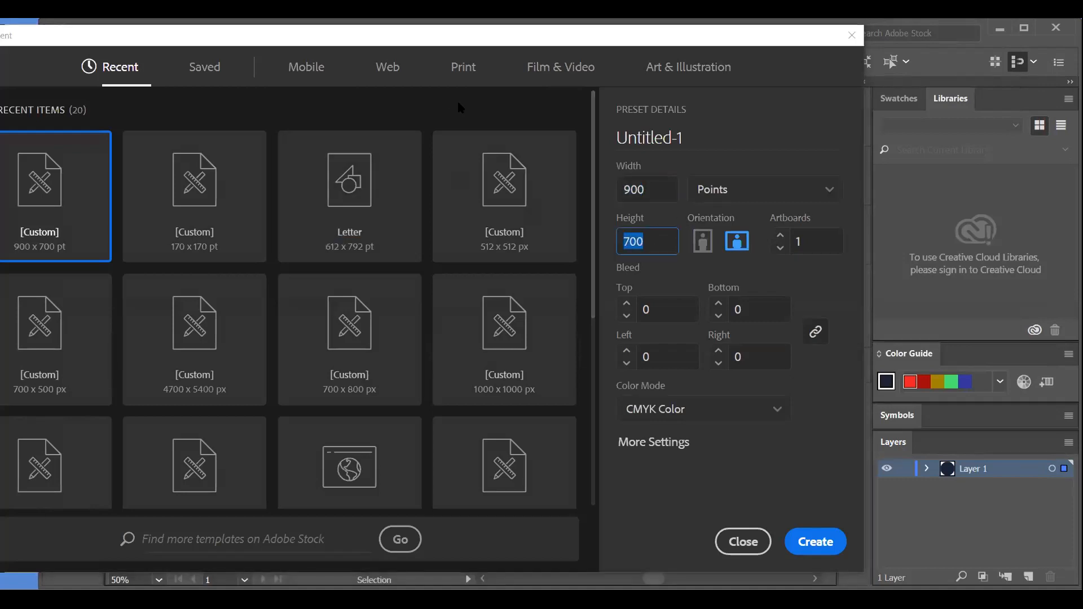
left_click(465, 73)
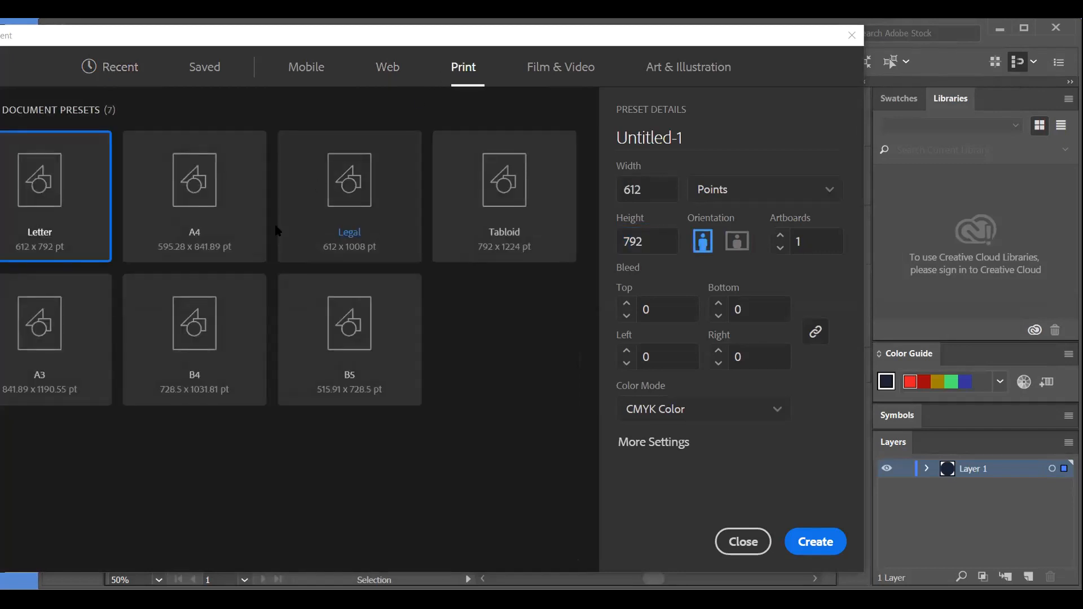
left_click(194, 233)
left_click(814, 540)
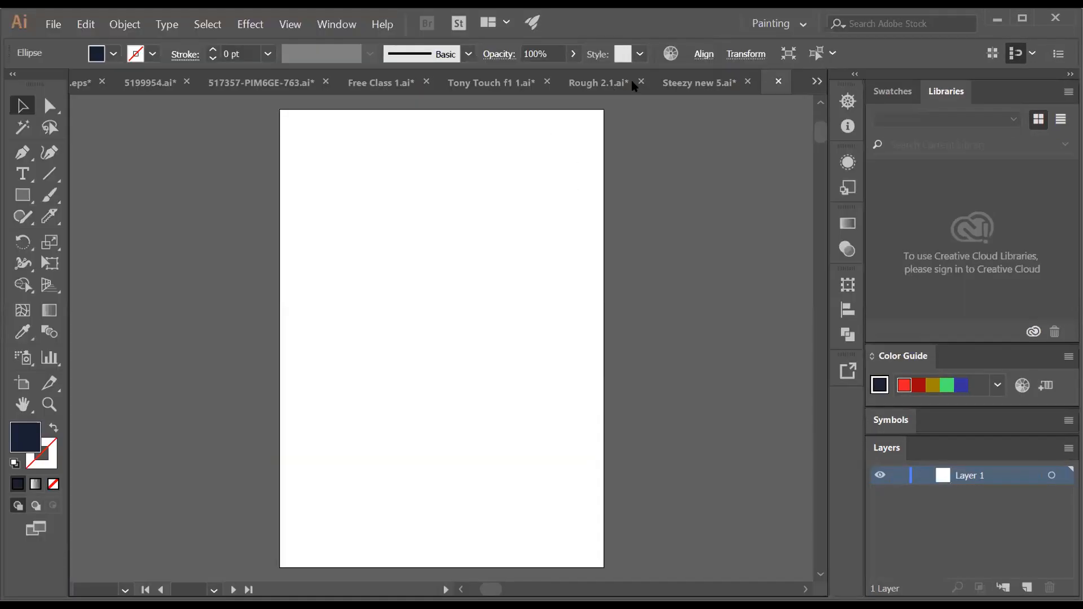
Bring the navy circle into the new A4 document and shrink it to the right of the page
left_click(514, 86)
left_click_drag(216, 240, 696, 232)
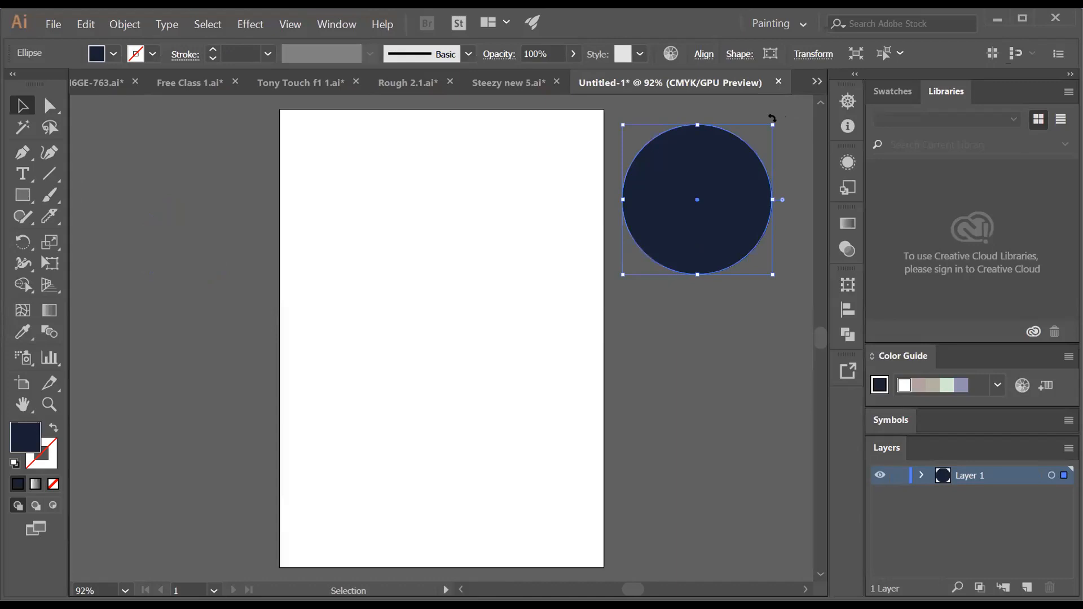
left_click_drag(773, 124, 686, 221)
left_click_drag(664, 245, 697, 226)
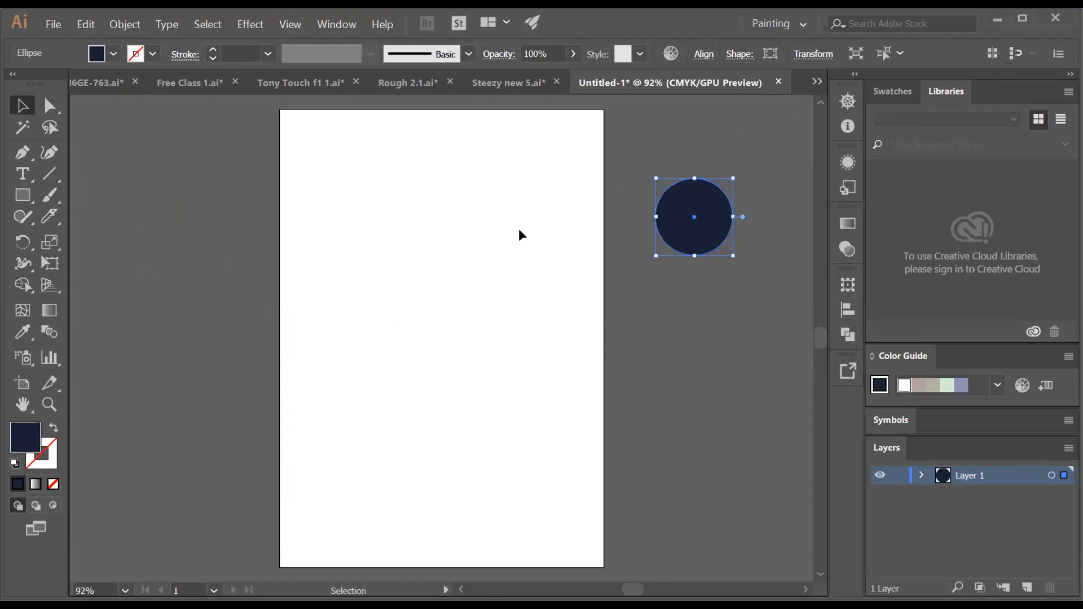
Draw a navy rectangle covering the whole A4 page
left_click(23, 197)
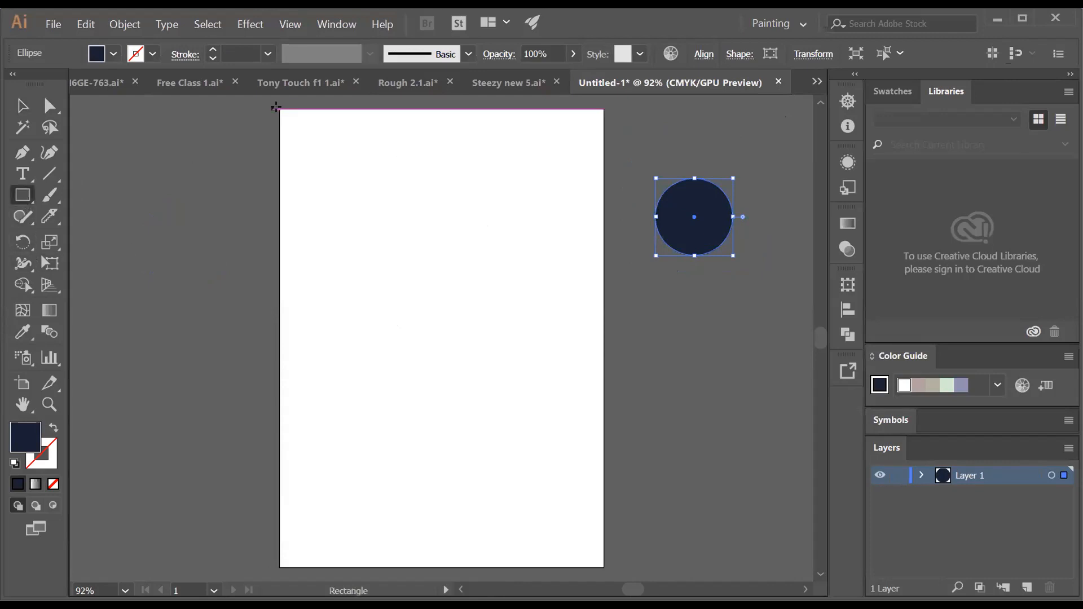
left_click_drag(281, 109, 602, 567)
left_click(22, 106)
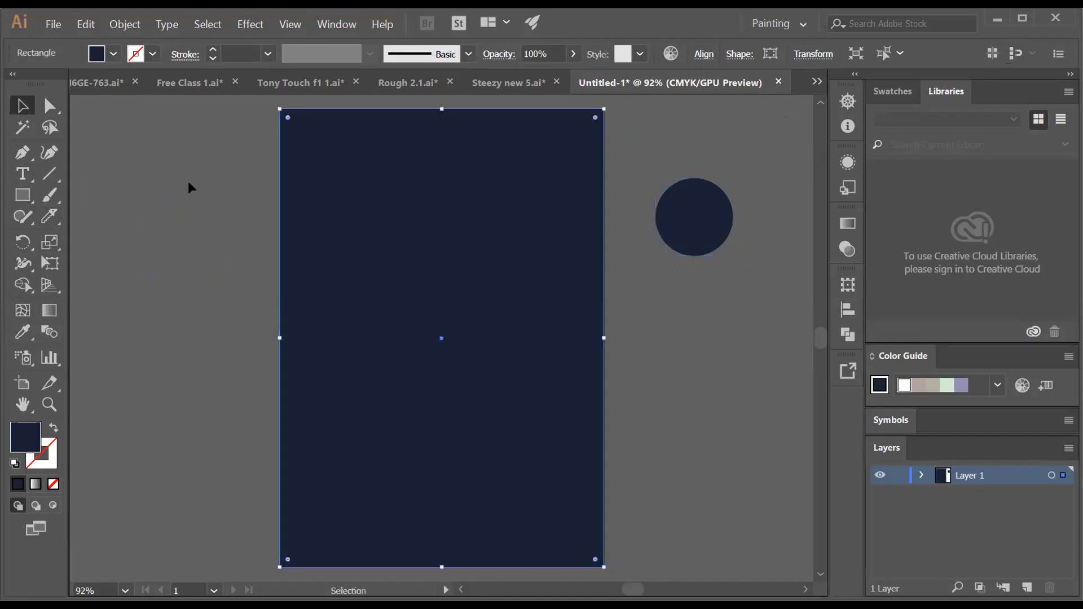
left_click(188, 186)
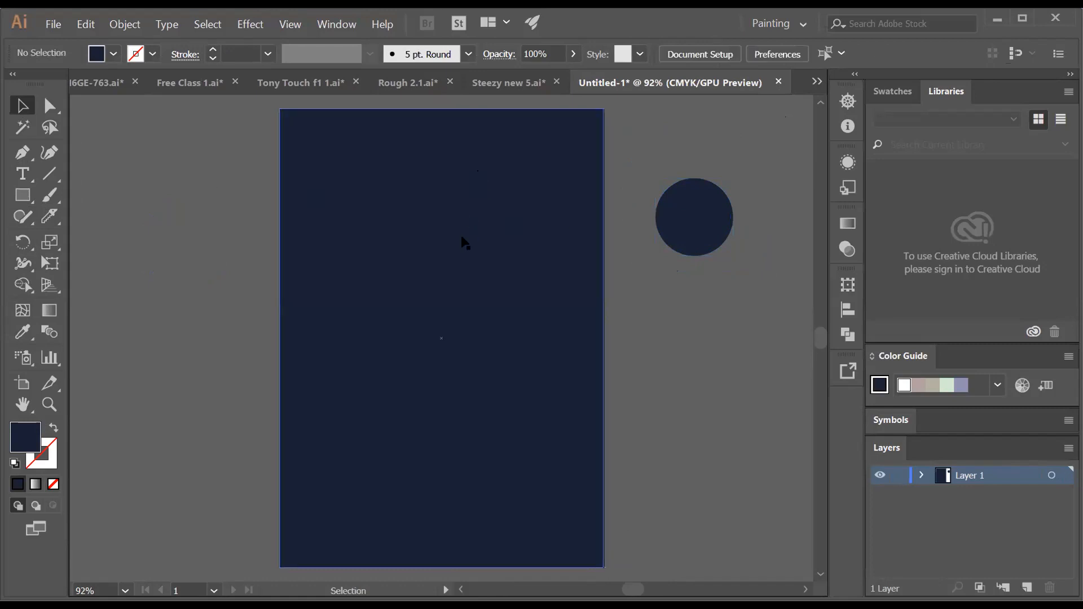
Lock the page-sized navy rectangle
left_click(490, 281)
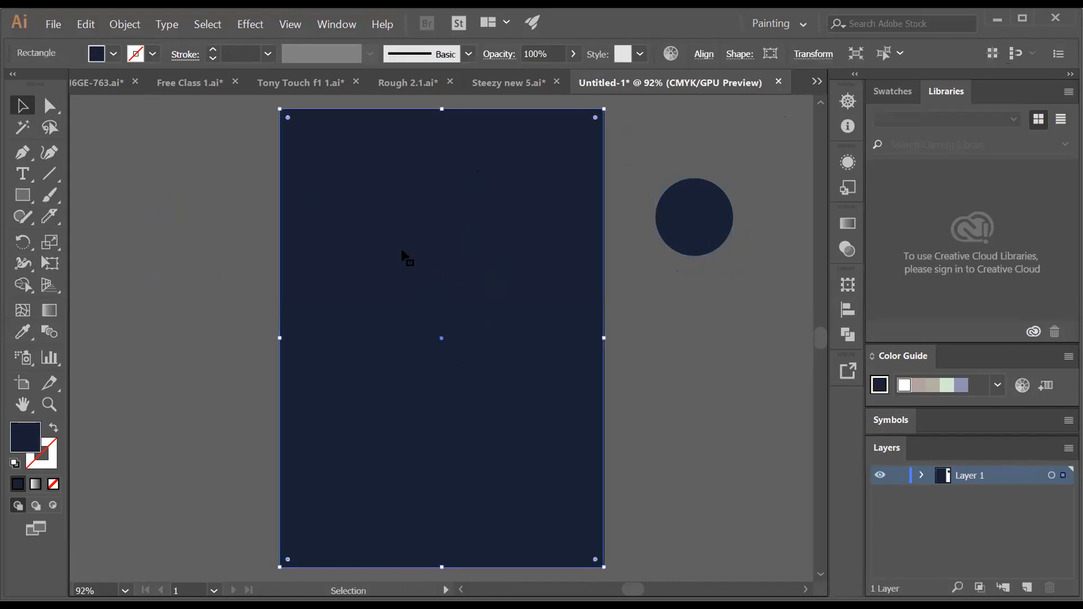
left_click(124, 23)
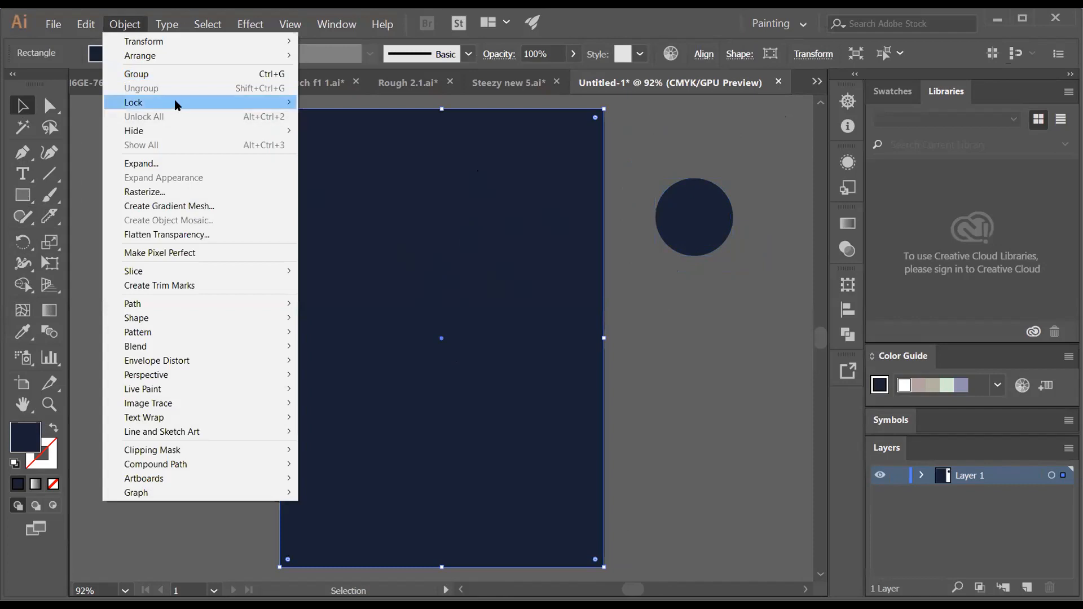
mouse_move(248, 102)
left_click(376, 103)
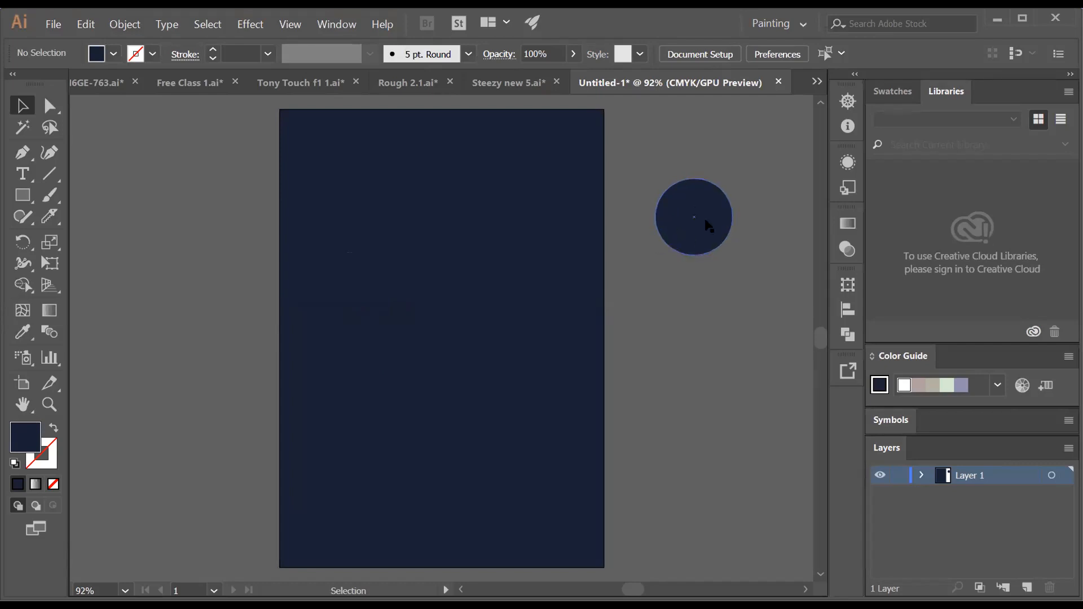
Enlarge the navy circle, fill it with orange and place it to the right of the page
left_click_drag(677, 221, 519, 205)
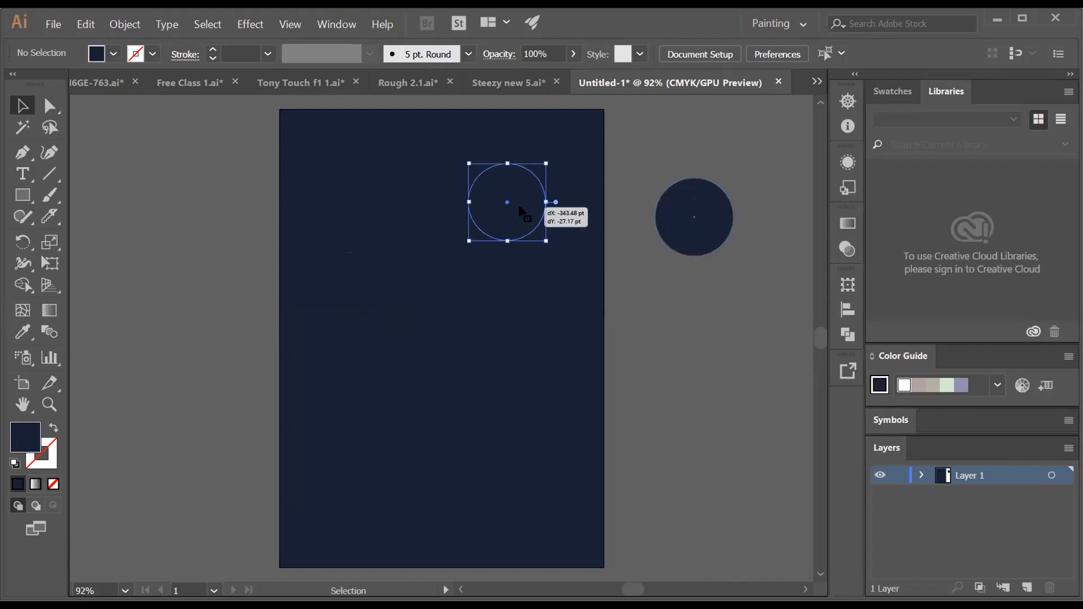
mouse_move(508, 241)
left_mouse_down()
mouse_move(511, 268)
mouse_move(503, 240)
left_mouse_up()
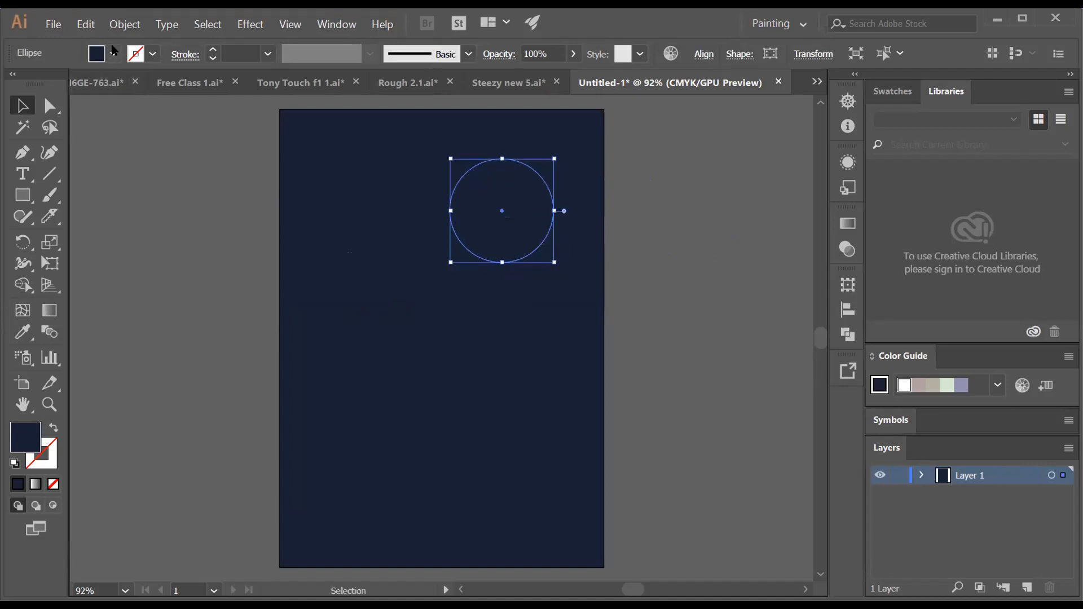
left_click(113, 53)
left_click(134, 84)
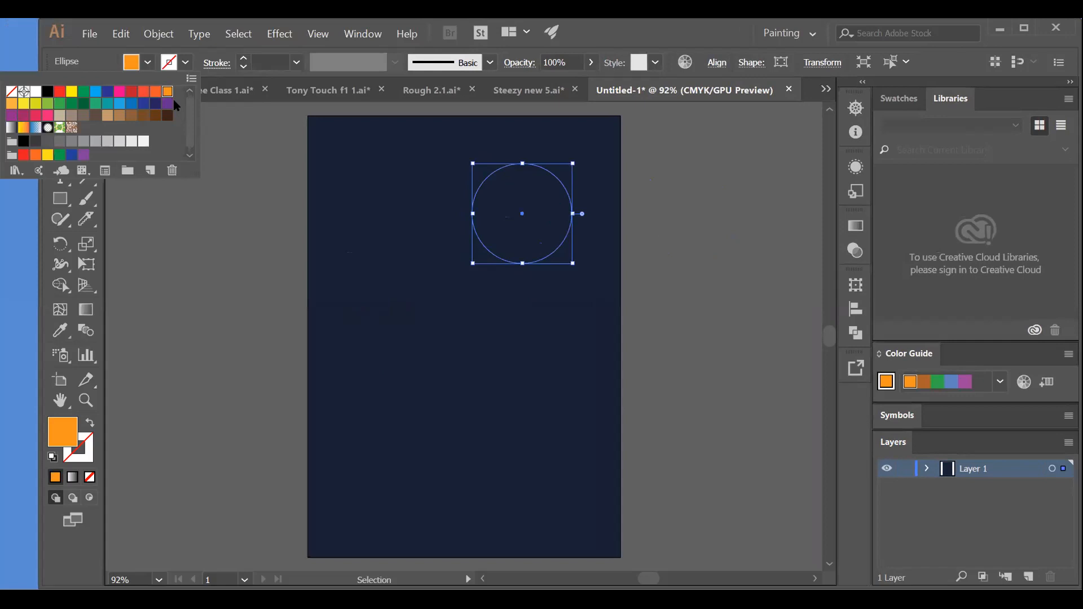
left_click(216, 259)
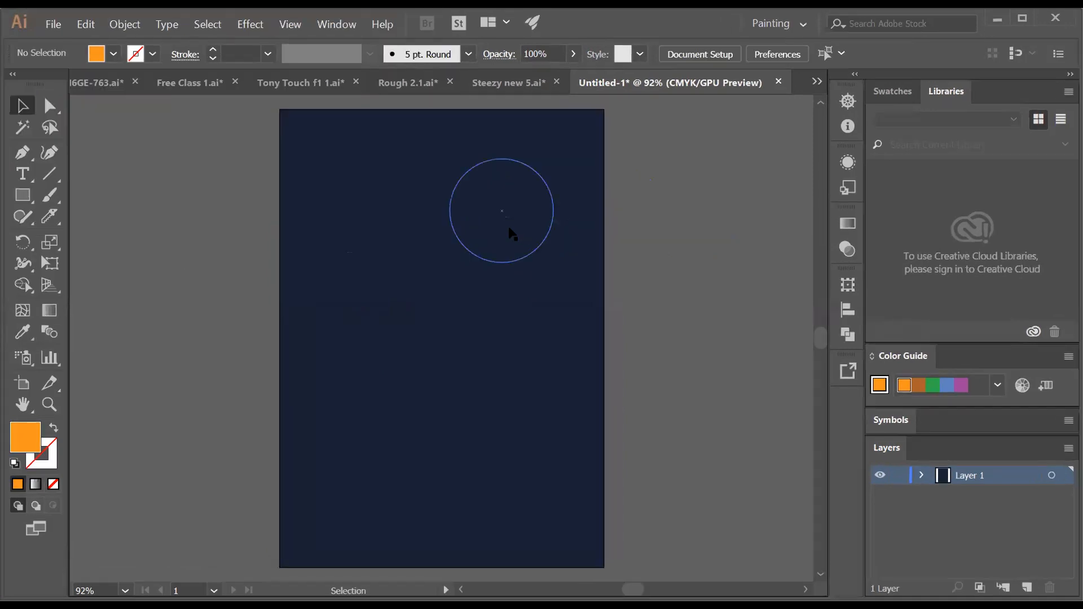
left_click_drag(510, 228, 690, 224)
left_click(79, 237)
Draw a second orange circle to the left of the page and bring it to the front
left_click(23, 195)
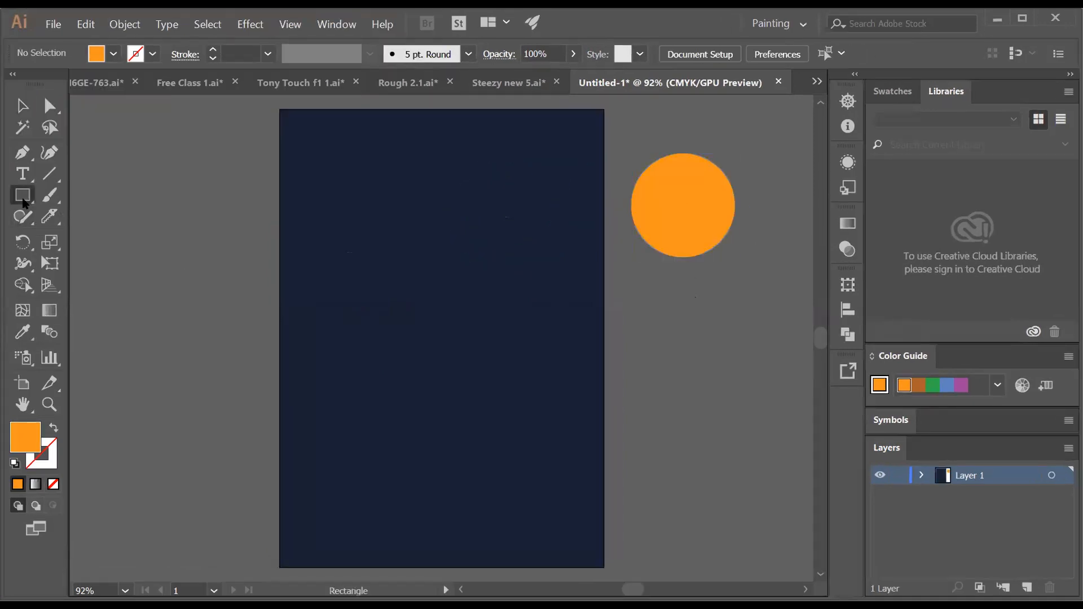
left_click_drag(22, 201, 90, 246)
left_click_drag(155, 185, 252, 281)
left_click(23, 106)
right_click(212, 221)
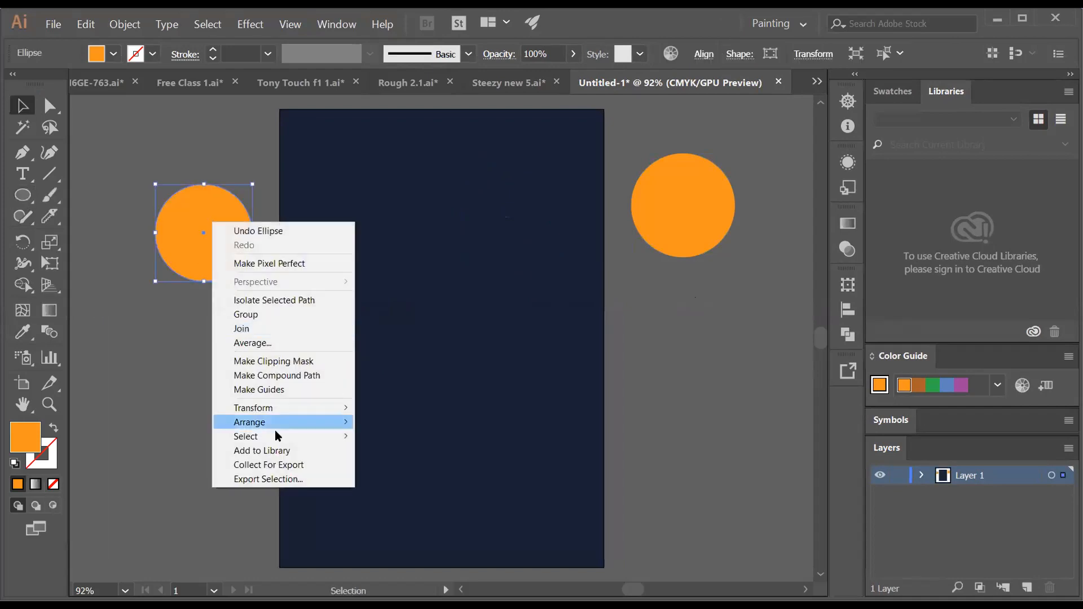
mouse_move(308, 422)
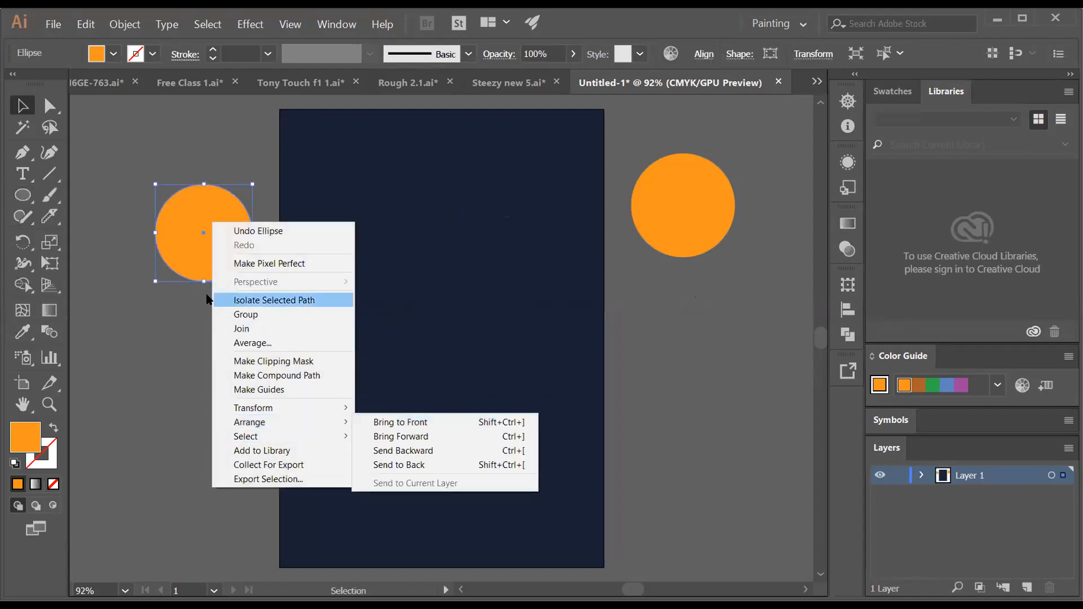
left_click(409, 423)
Position the new orange circle in the page's upper right, enlarge it slightly, and delete the old circle beside the page
left_click_drag(203, 250, 520, 228)
left_click_drag(511, 165, 512, 149)
left_click(636, 197)
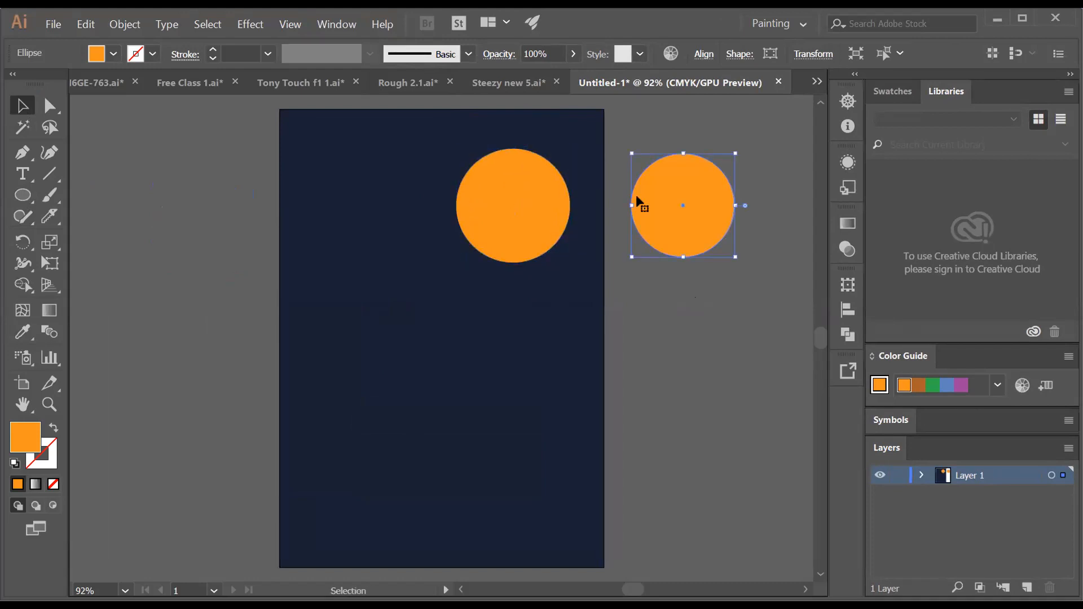
key("Delete")
left_click(506, 230)
left_click_drag(531, 218, 525, 214)
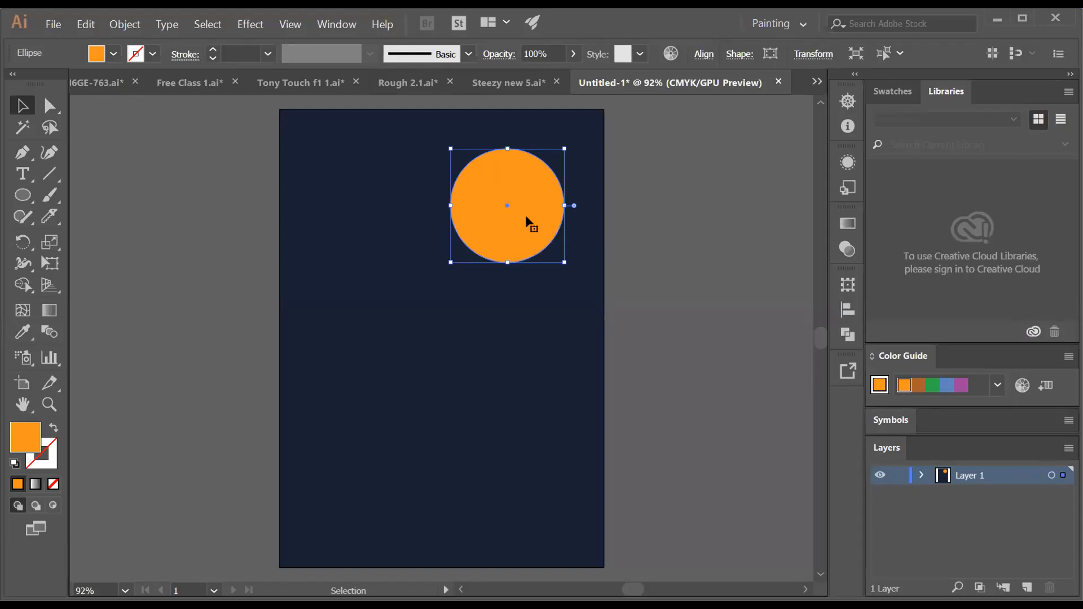
left_click(608, 225)
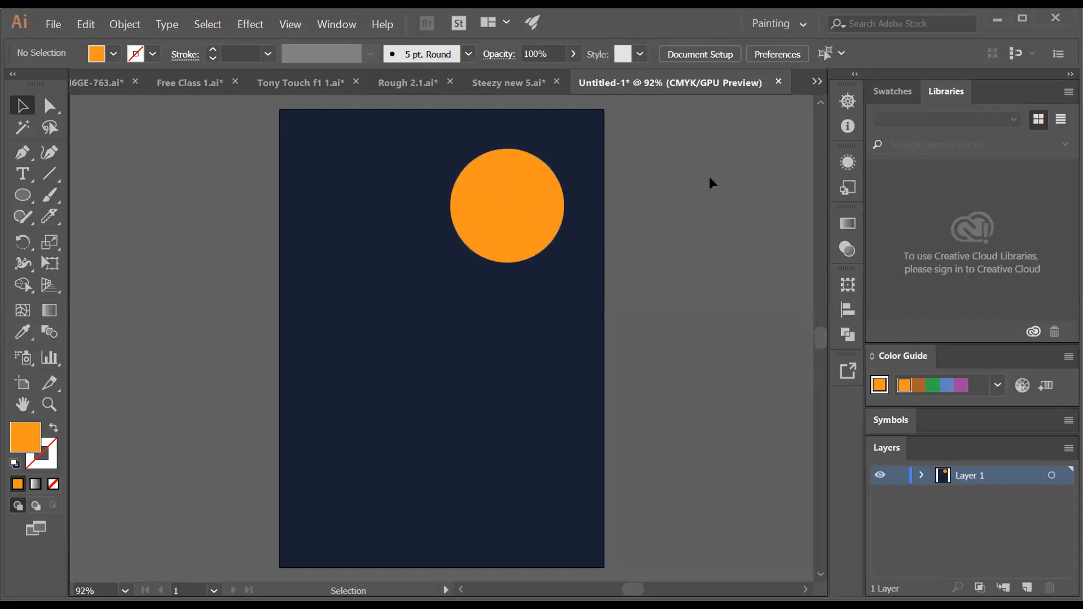
Duplicate the orange circle to the right of the page and enlarge the copy
left_click_drag(507, 218, 633, 217)
left_click_drag(693, 145, 704, 130)
left_click_drag(651, 220, 704, 231)
left_click(699, 315)
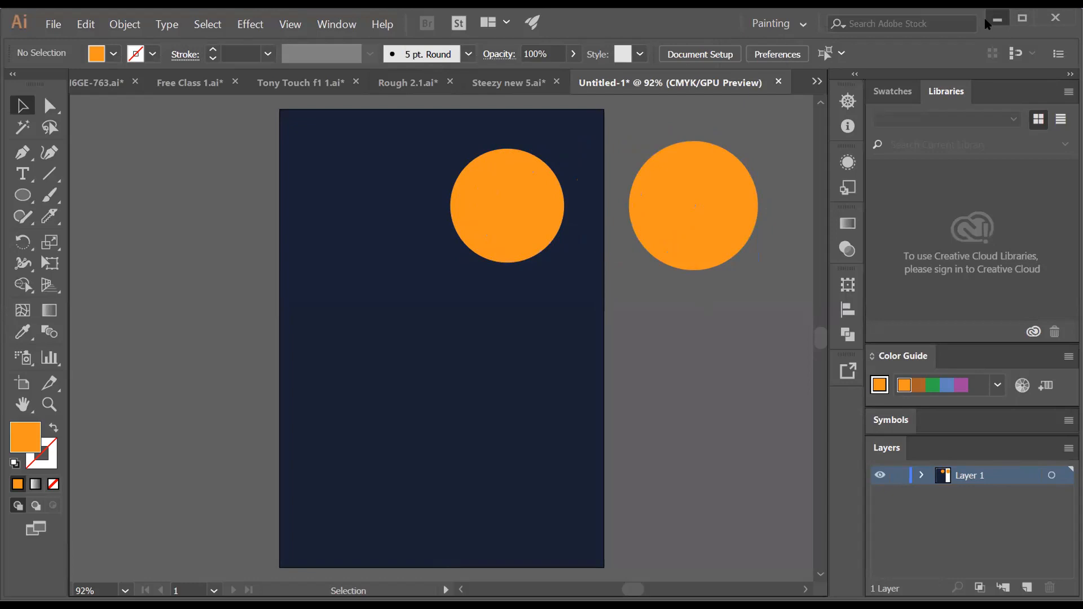
Place the portrait photo over the upper part of the page and bring the page's orange circle to the front
left_click_drag(988, 24, 235, 300)
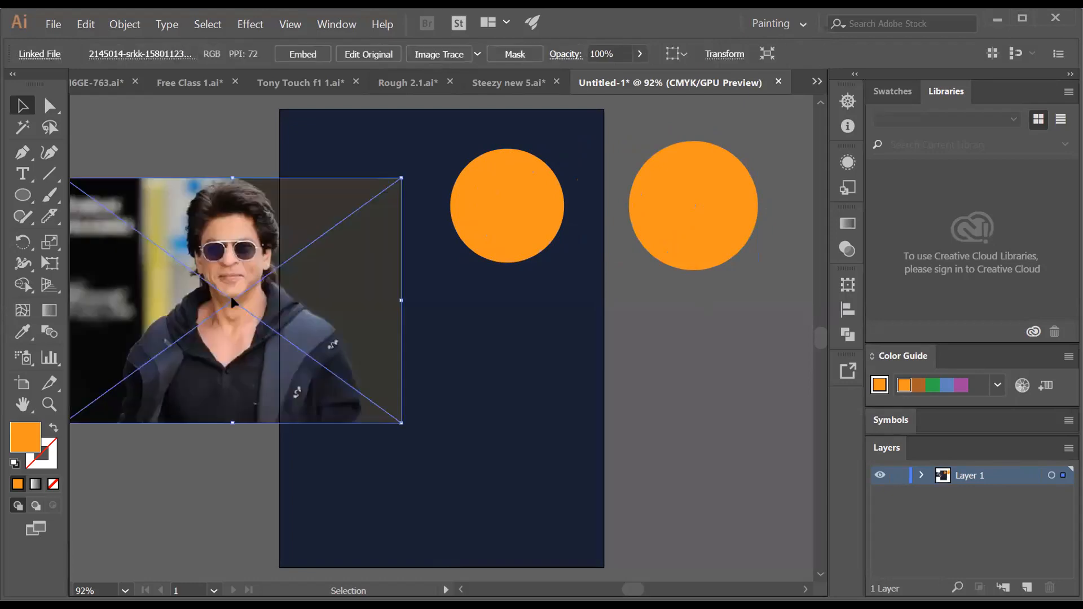
left_click_drag(363, 269, 429, 250)
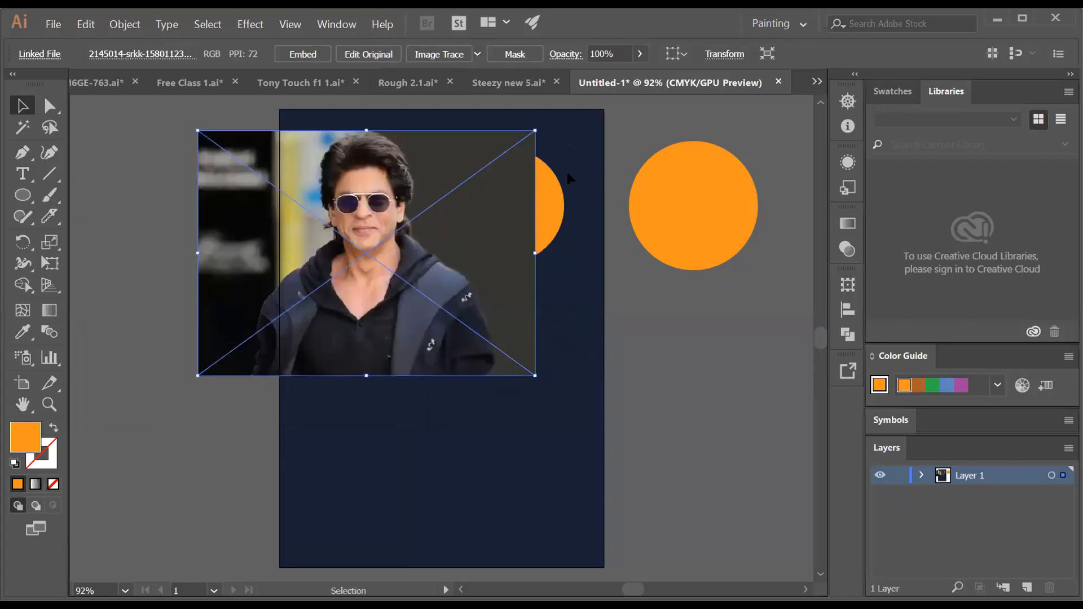
left_click(553, 185)
right_click(553, 185)
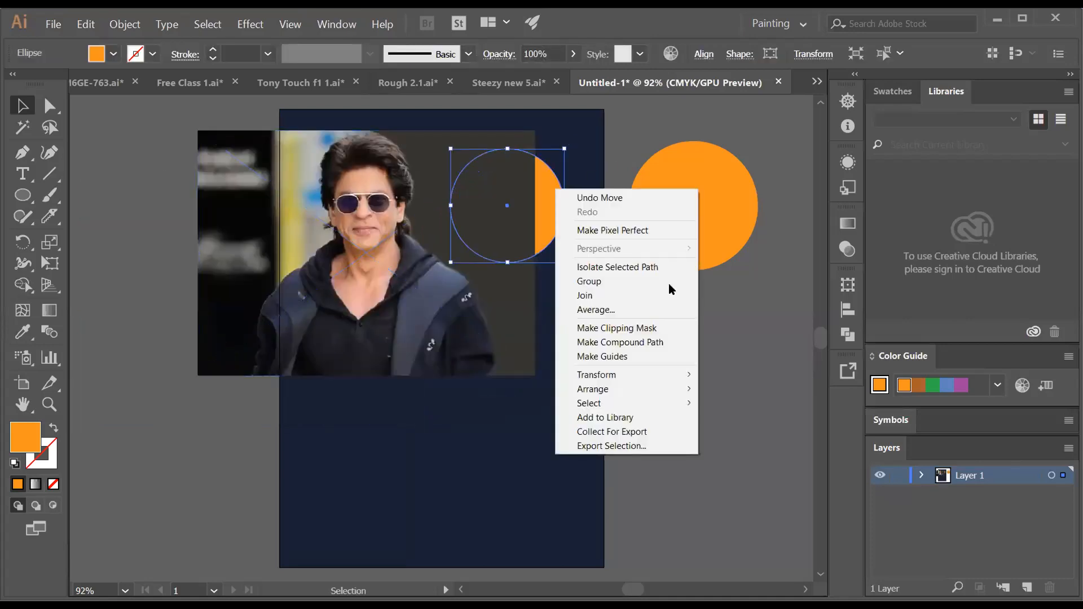
mouse_move(672, 391)
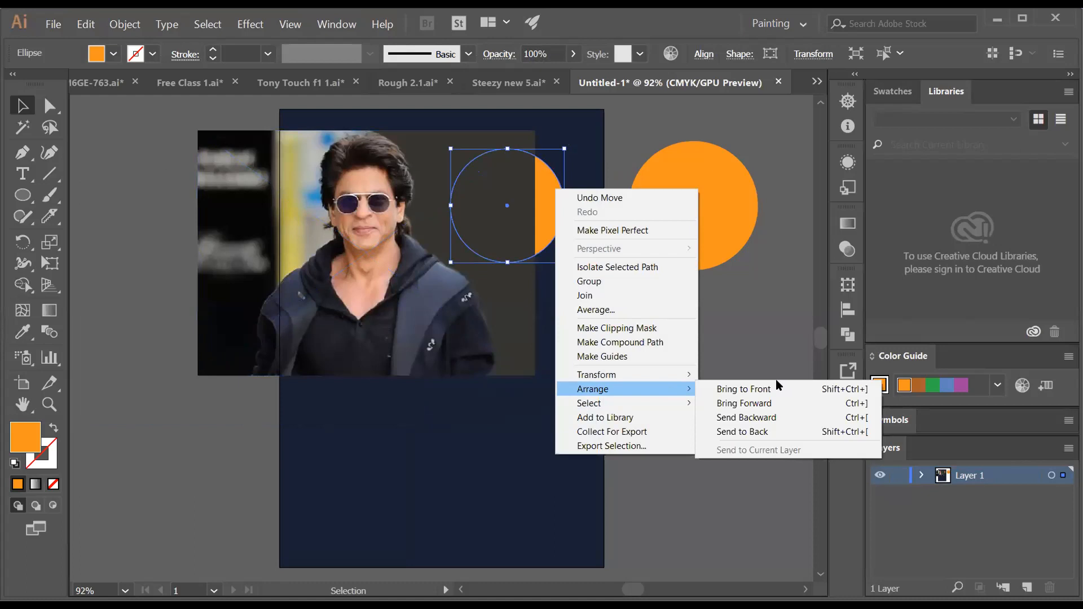
left_click(778, 385)
Position the photo with the face behind the page's orange circle and make a clipping mask from the two
left_click_drag(395, 355, 500, 340)
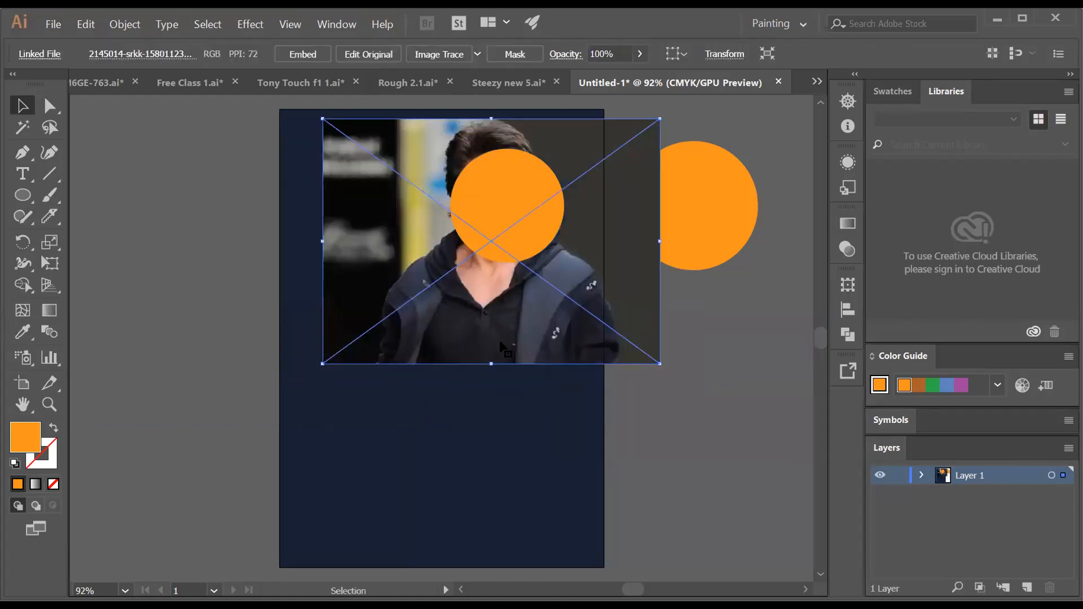
left_click(527, 163, "shift")
left_click_drag(519, 150, 286, 218)
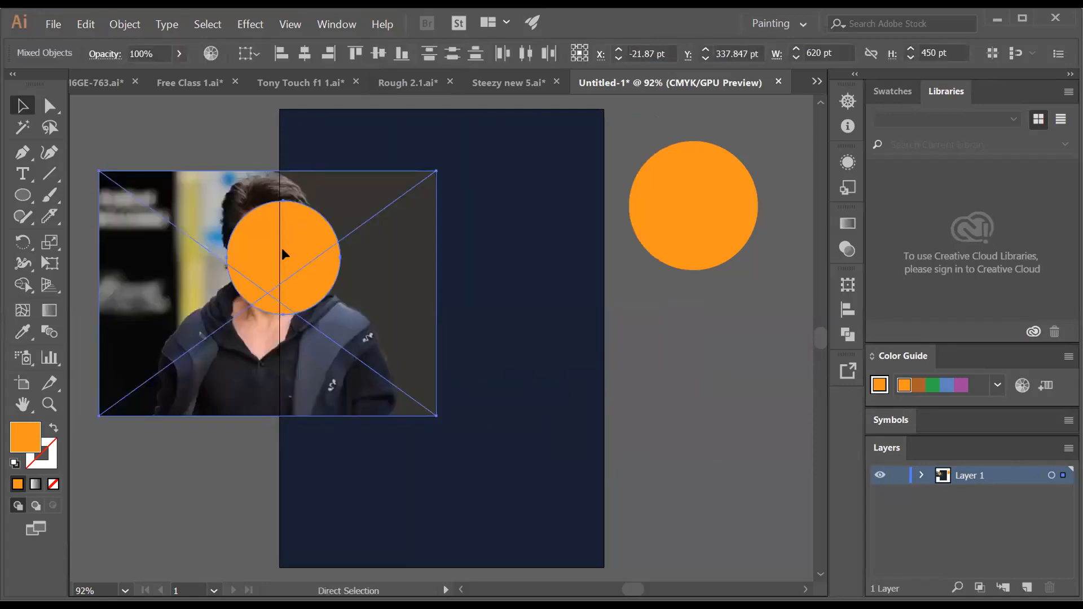
key("ctrl+z")
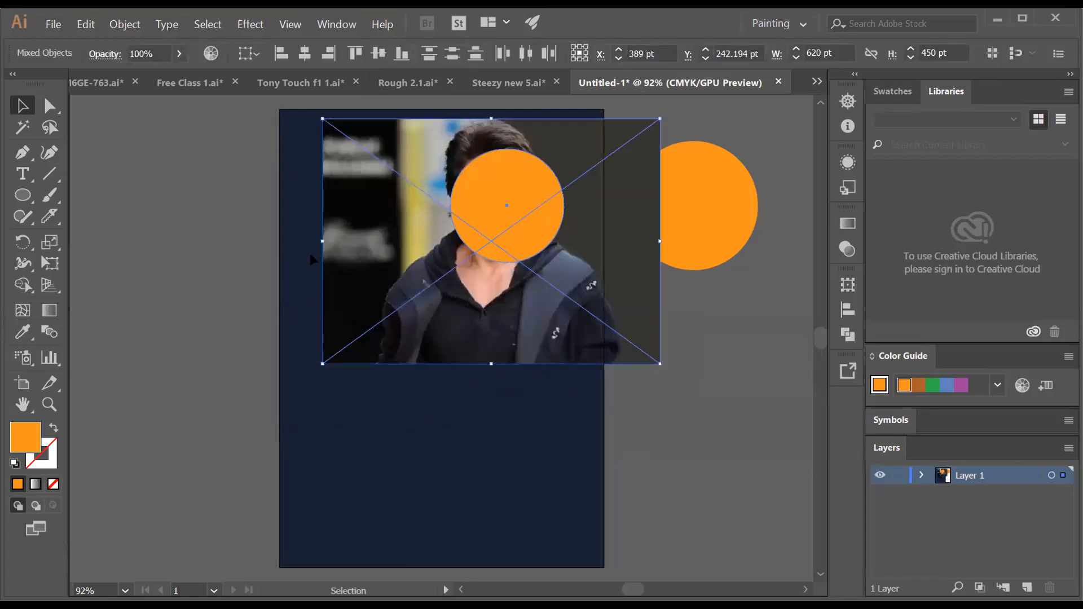
right_click(526, 223)
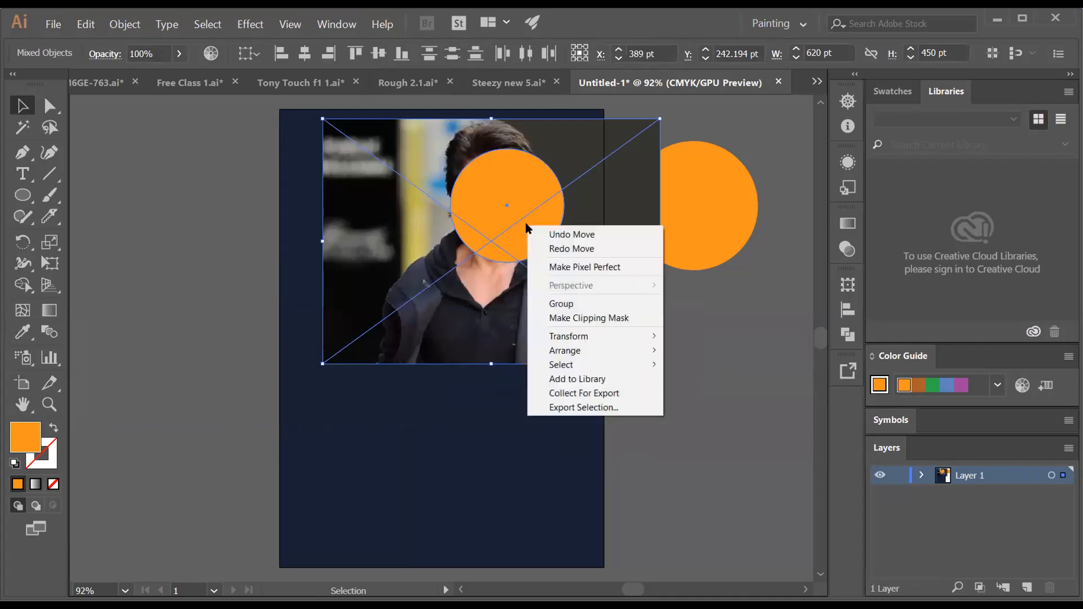
left_click(624, 319)
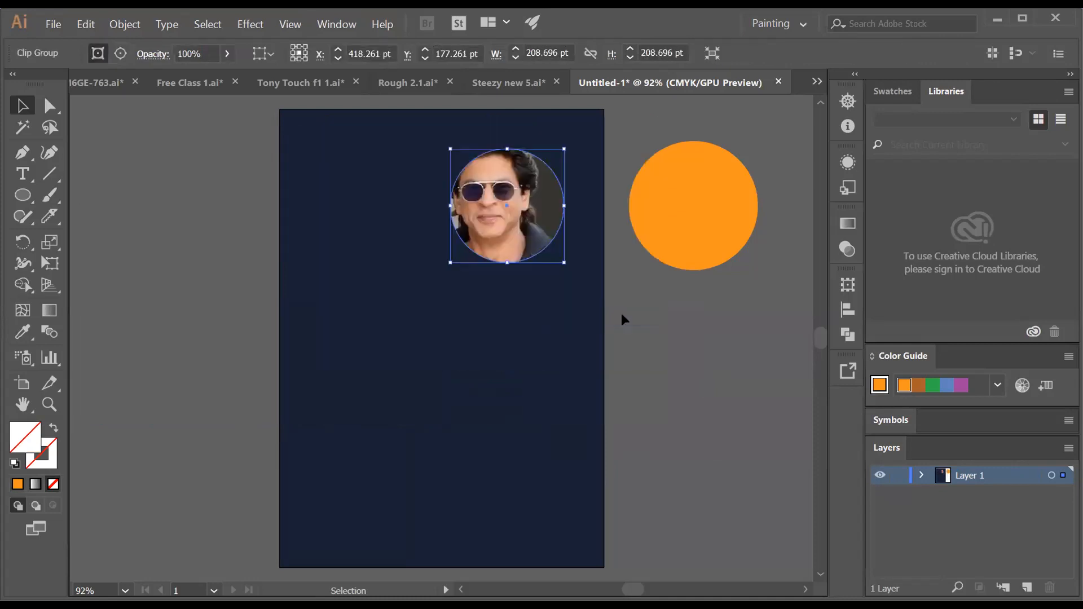
Isolate the circular clip group, then reposition the portrait photo inside the mask and scale it down proportionally
double_click(503, 192)
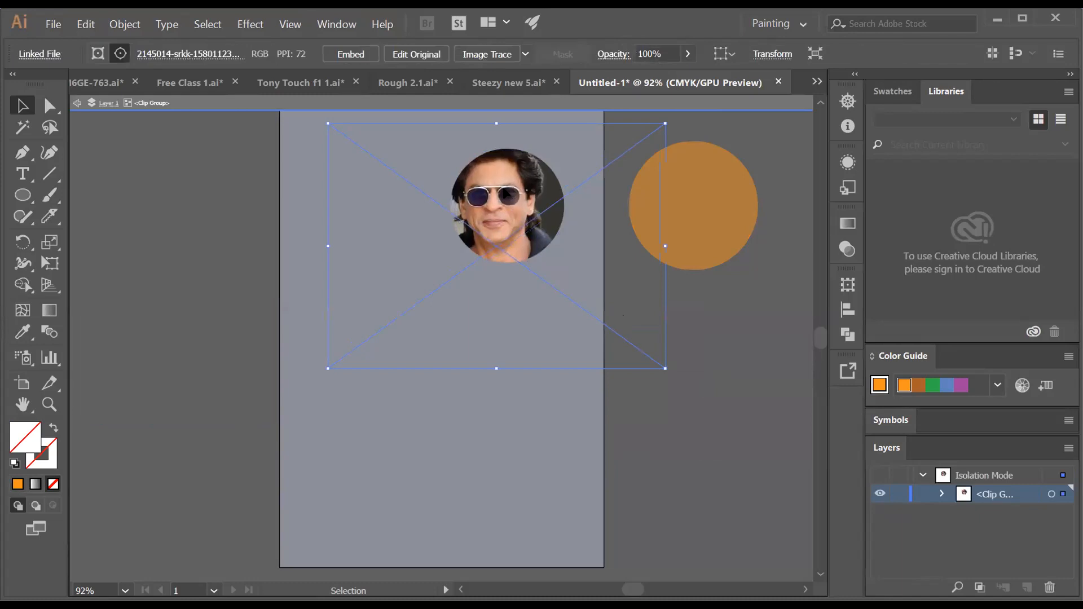
left_click_drag(503, 190, 514, 203)
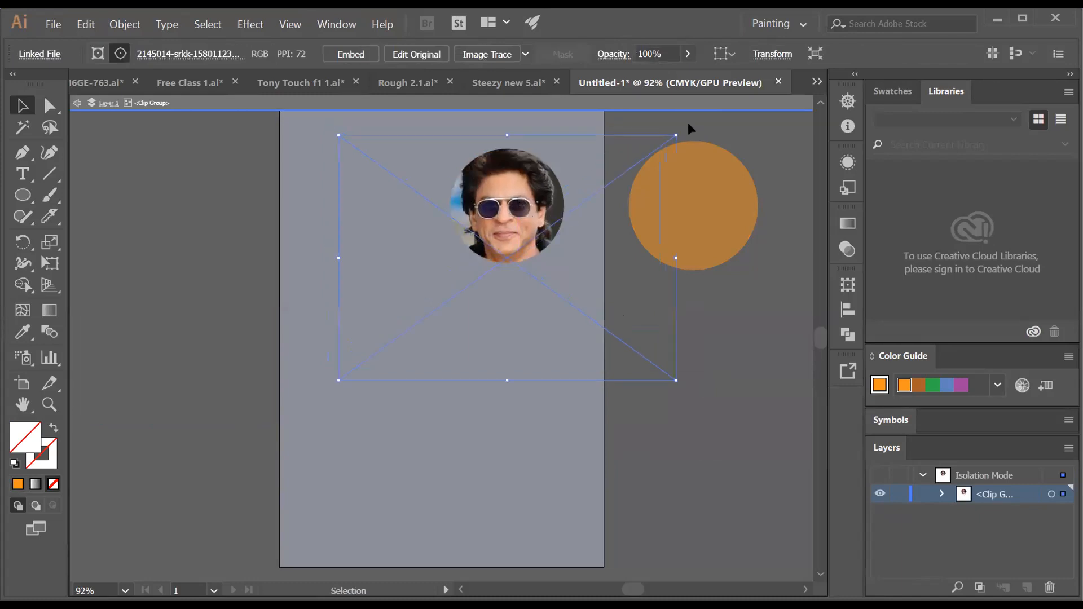
left_click_drag(676, 135, 596, 193)
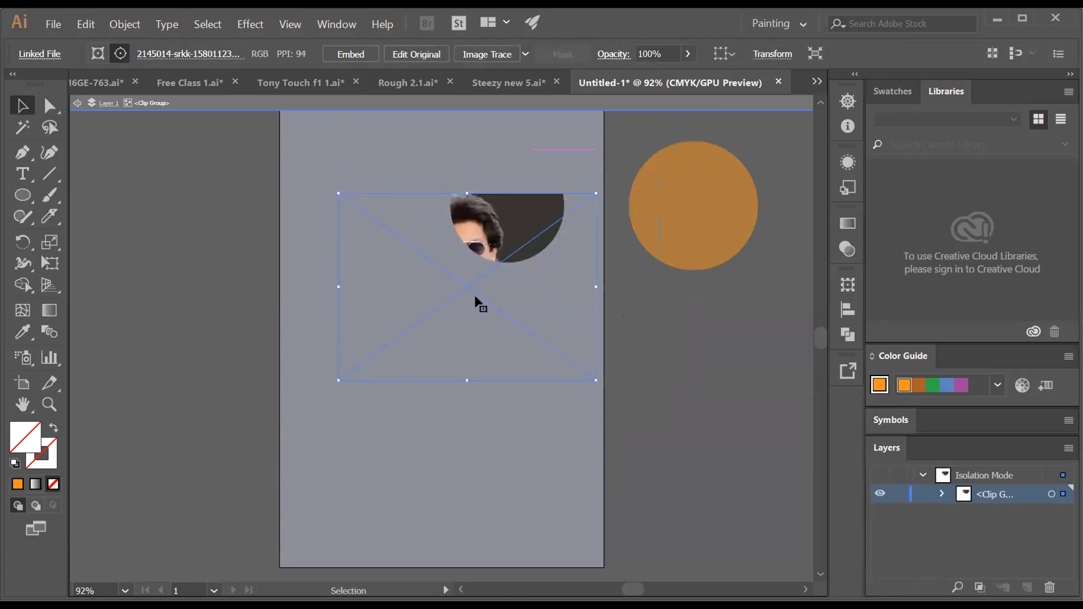
Reposition the portrait inside its circular mask to show the face, and centre the orange circle behind it as a ring
left_click_drag(462, 286, 476, 266)
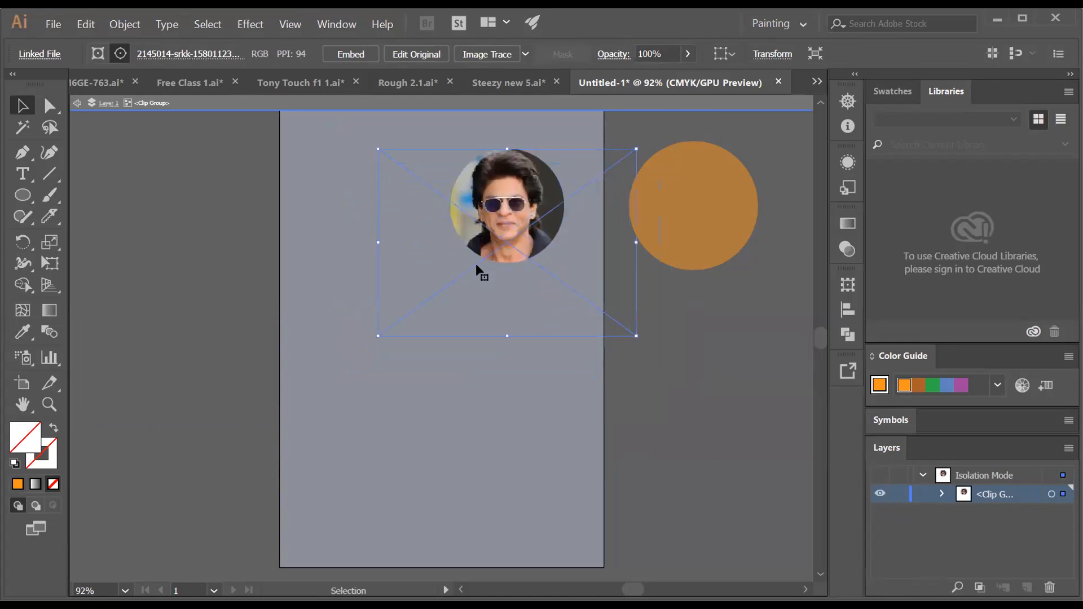
double_click(702, 387)
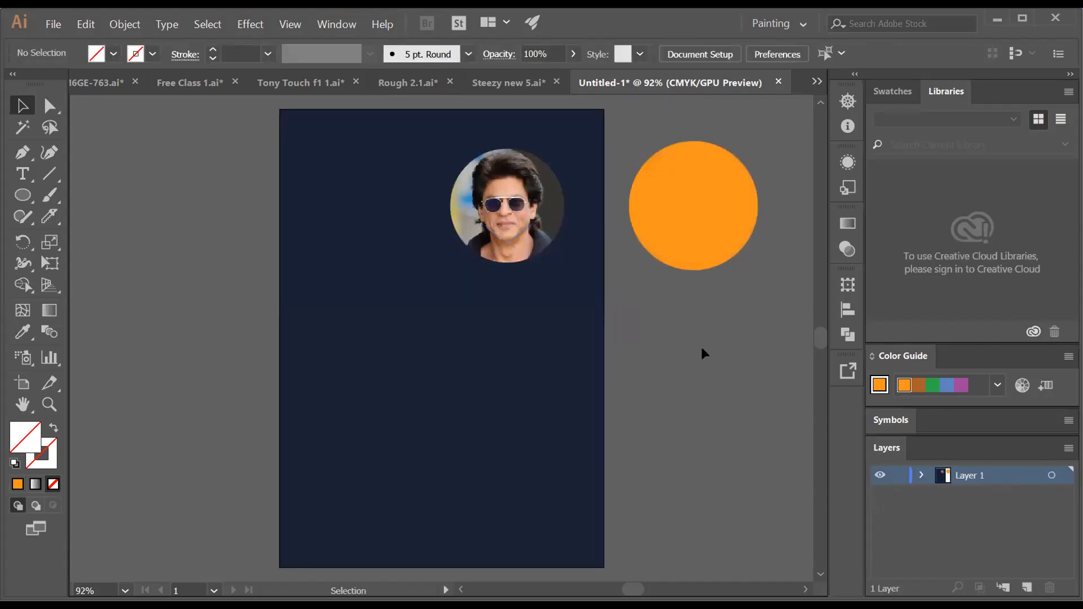
left_click(683, 237)
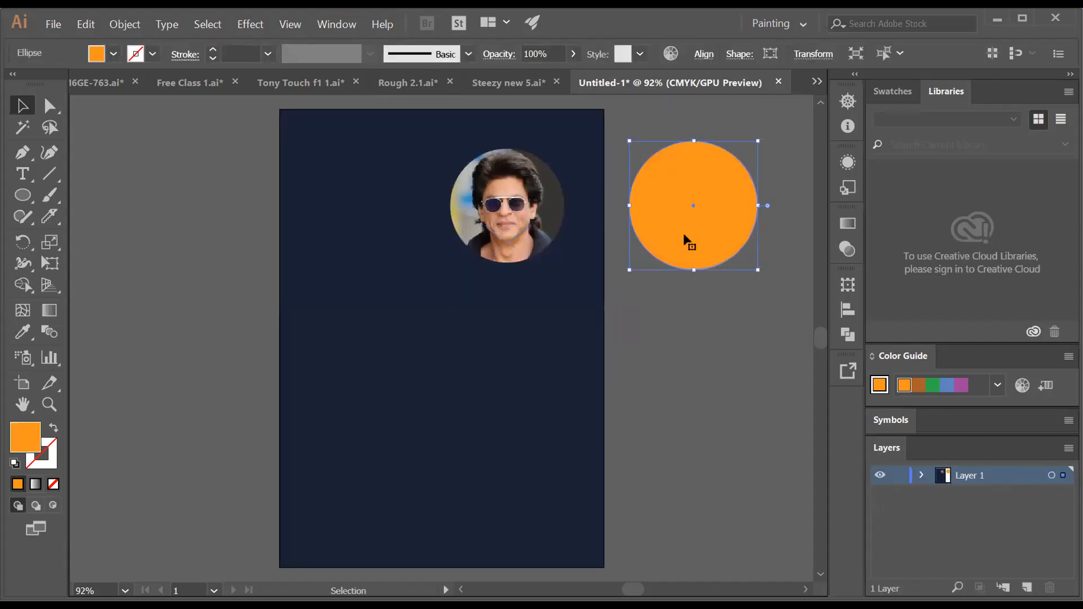
left_click_drag(689, 230, 509, 228)
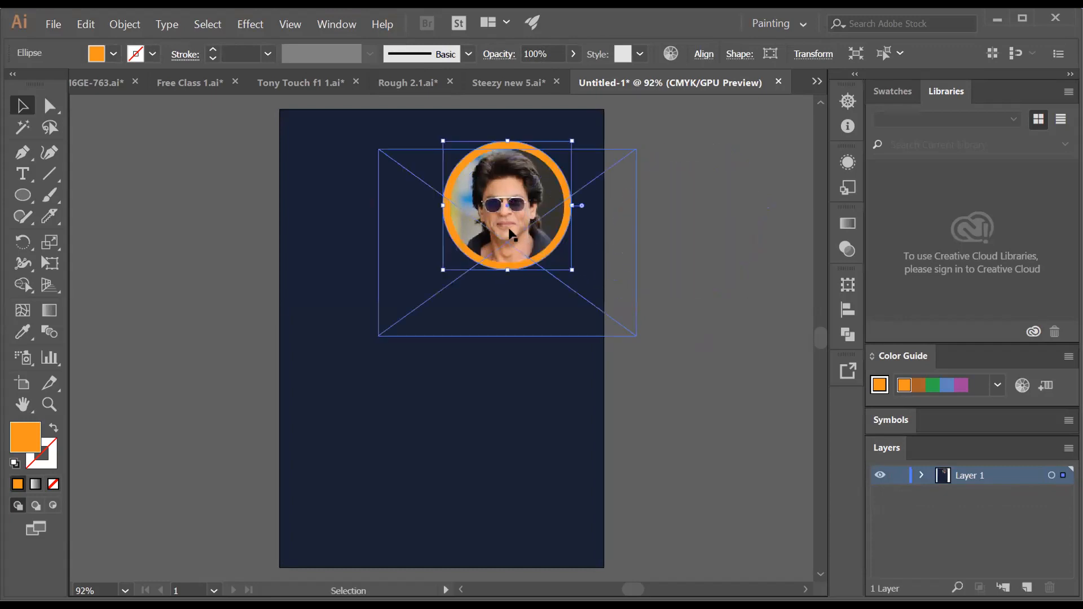
left_click(686, 249)
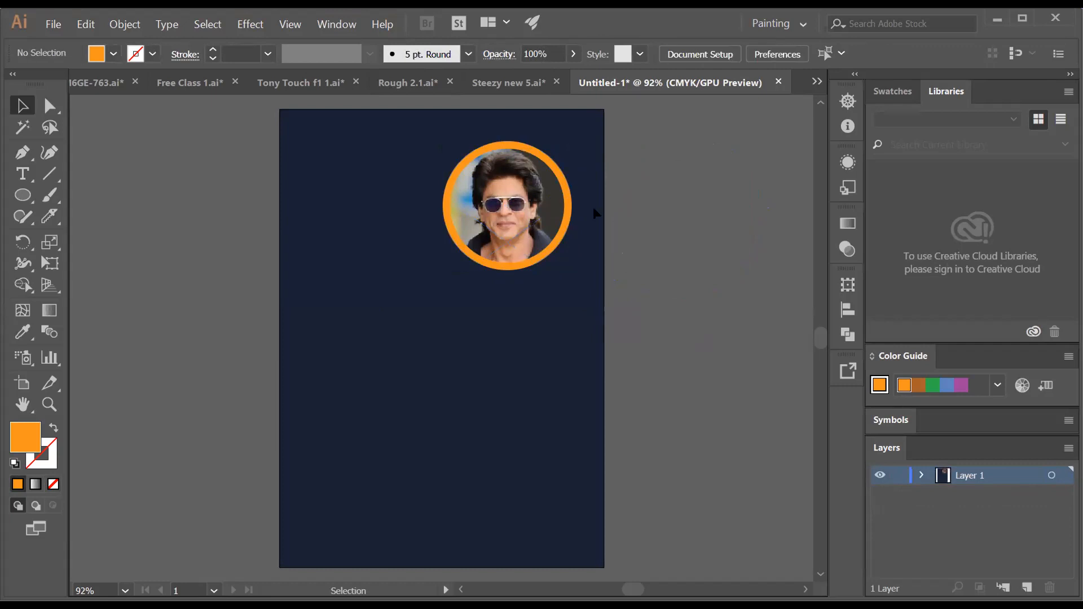
Scale the portrait and its orange ring together to about 185 pt wide and move them slightly down and left on the artboard
left_click(573, 199)
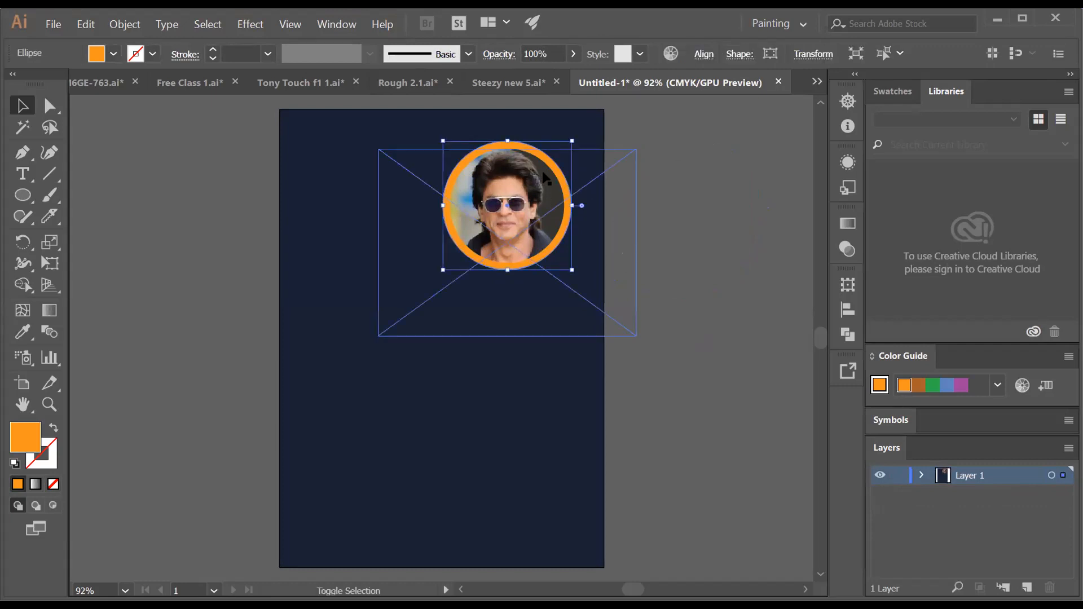
left_click(544, 178, "shift")
left_click_drag(544, 179, 523, 179)
left_click_drag(550, 142, 521, 169)
mouse_move(495, 224)
left_mouse_down()
mouse_move(509, 210)
mouse_move(451, 210)
mouse_move(507, 210)
mouse_move(499, 232)
left_mouse_up()
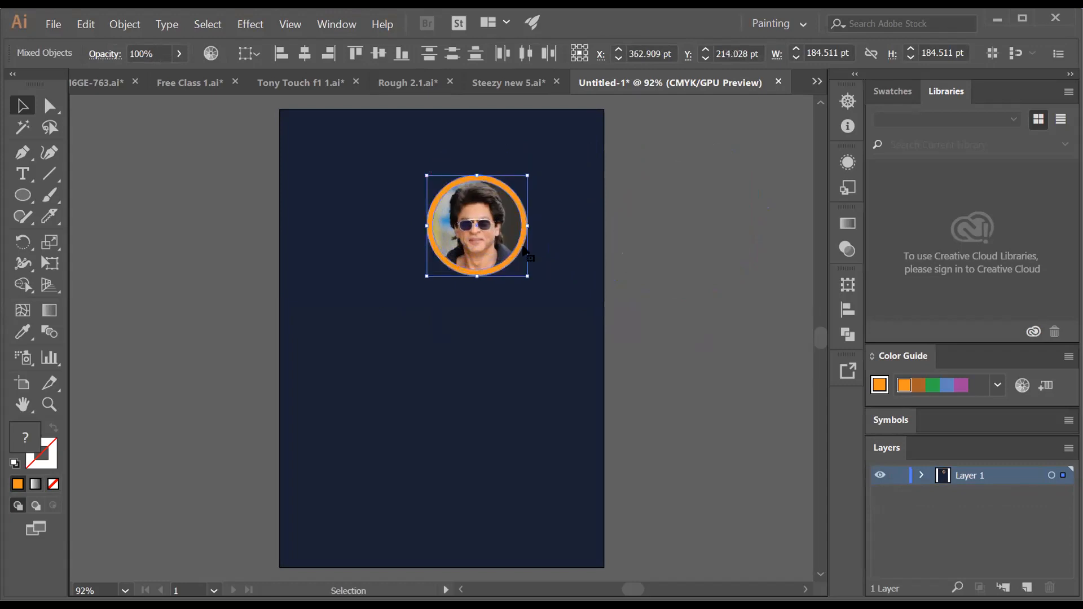
left_click(640, 303)
Draw an orange V shape with the Pen tool, its point on the portrait and its arms reaching the artboard's upper and right edges
left_click(22, 152)
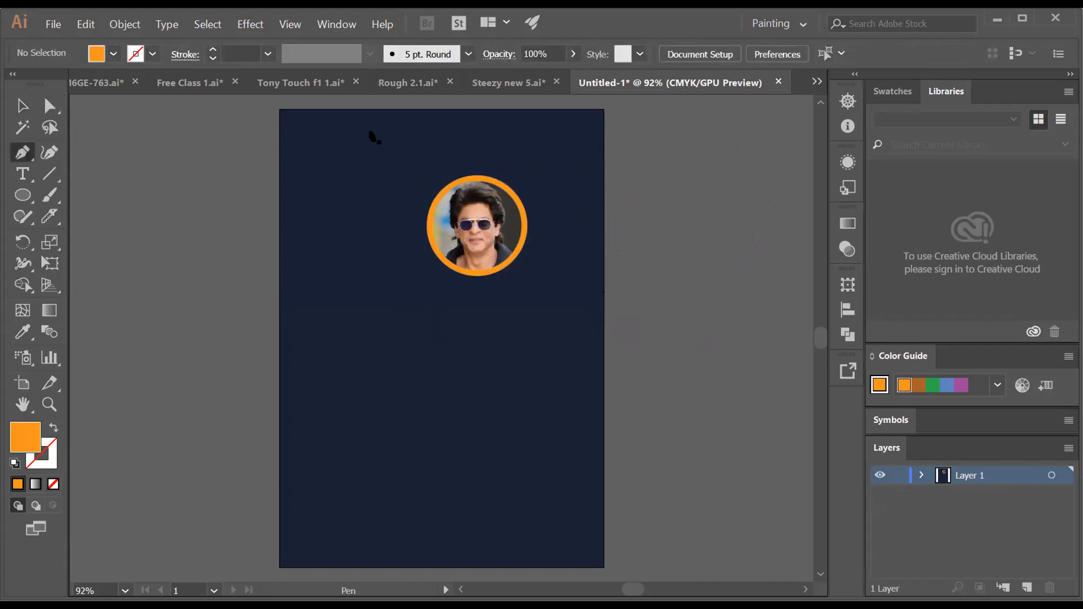
left_click(533, 108)
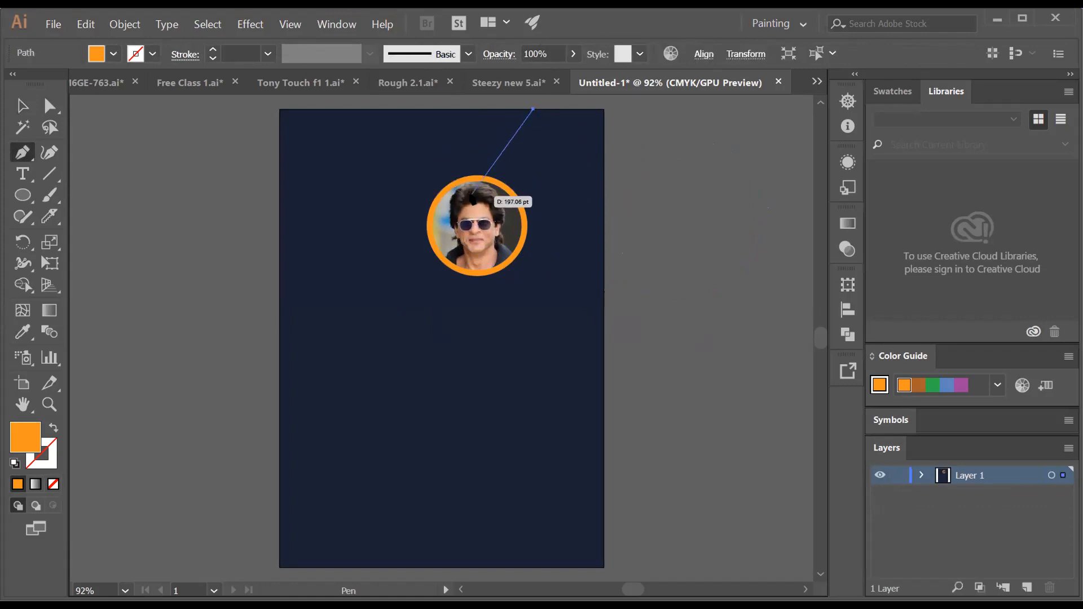
left_click_drag(471, 195, 442, 237)
left_click_drag(441, 338, 441, 338)
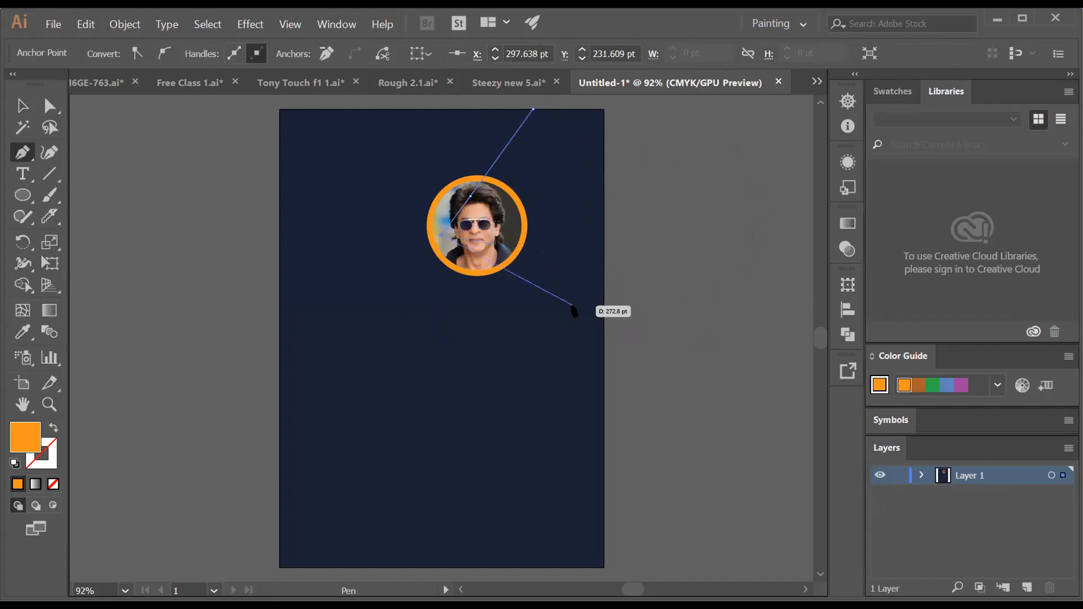
left_click(604, 297)
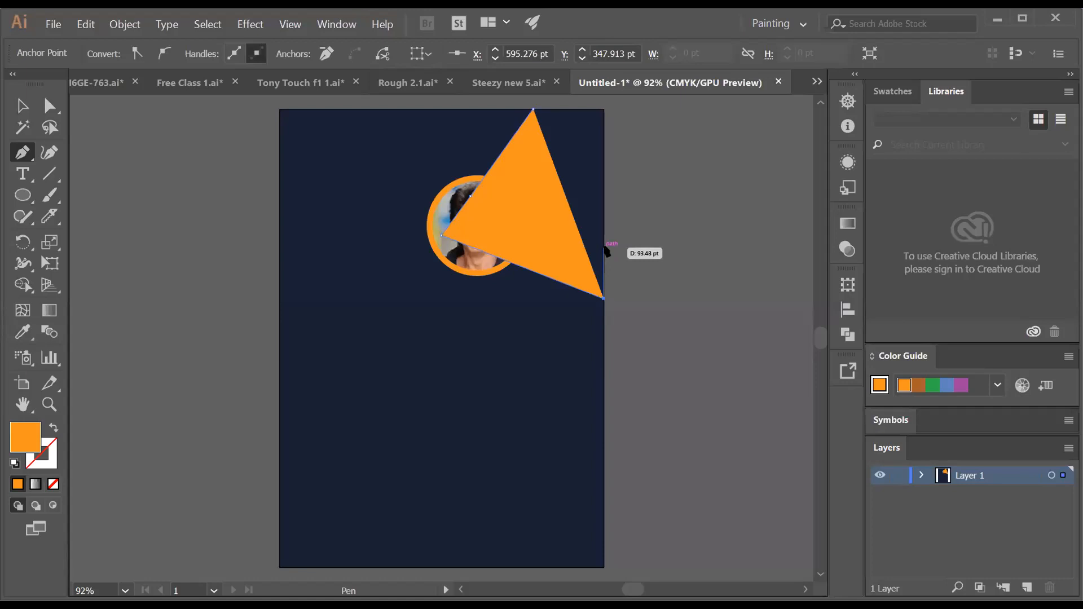
left_click(604, 248)
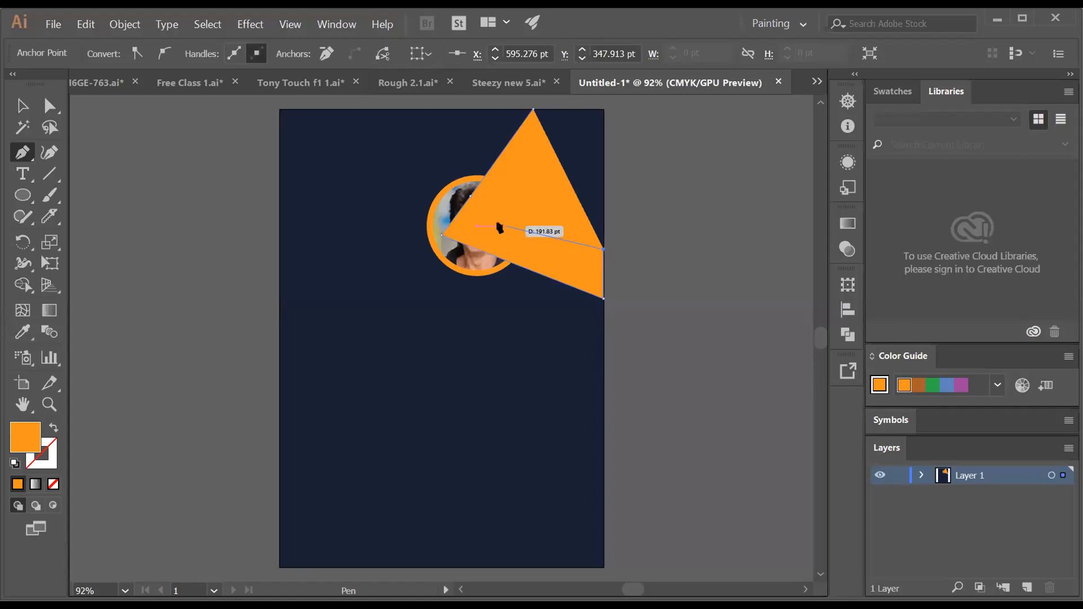
left_click(486, 218)
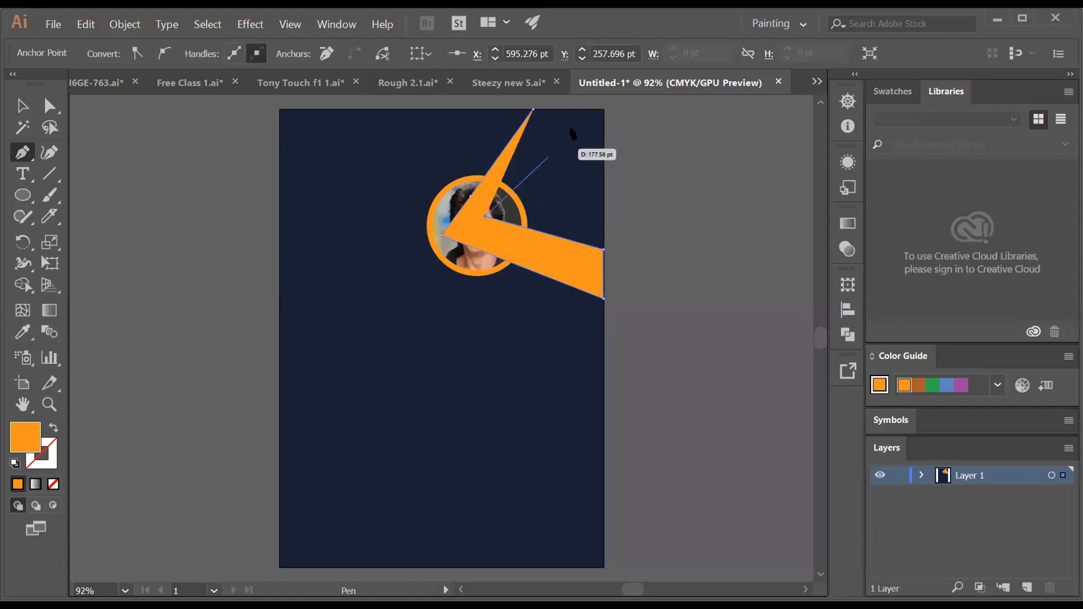
left_click(604, 110)
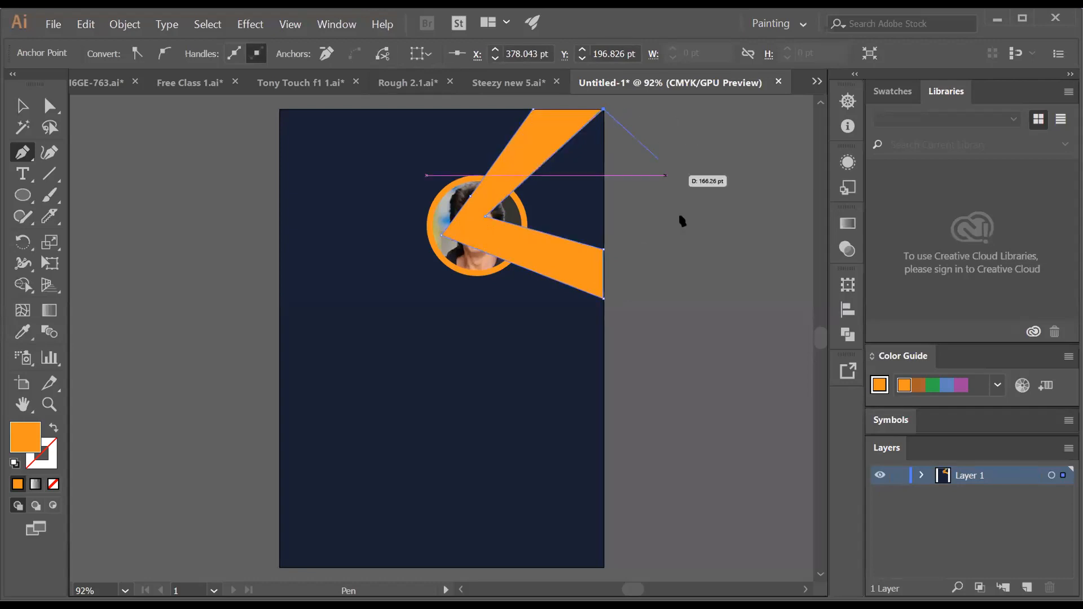
left_click(22, 107)
left_click(195, 265)
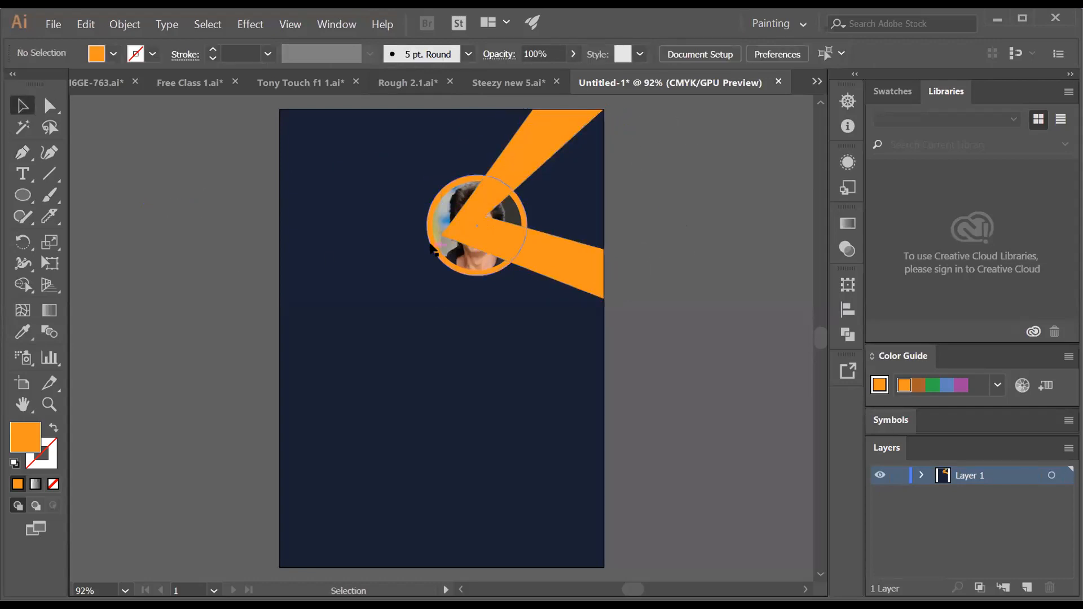
Bring the portrait and its orange ring to the front, above the orange V shape
left_click(438, 218)
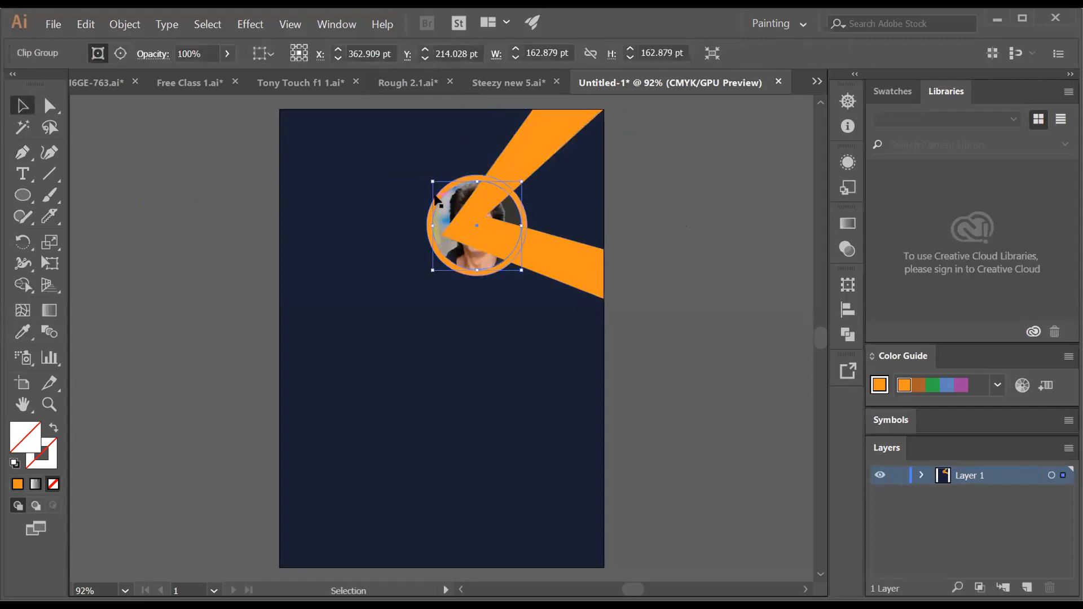
left_click(434, 198, "shift")
right_click(435, 198)
mouse_move(507, 319)
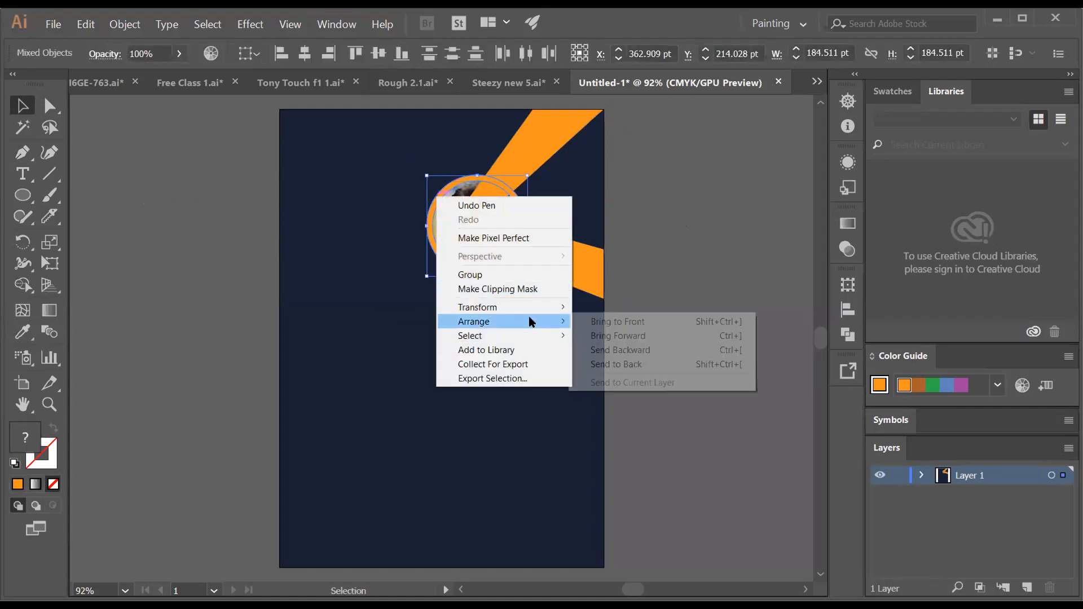
left_click(651, 316)
left_click(665, 279)
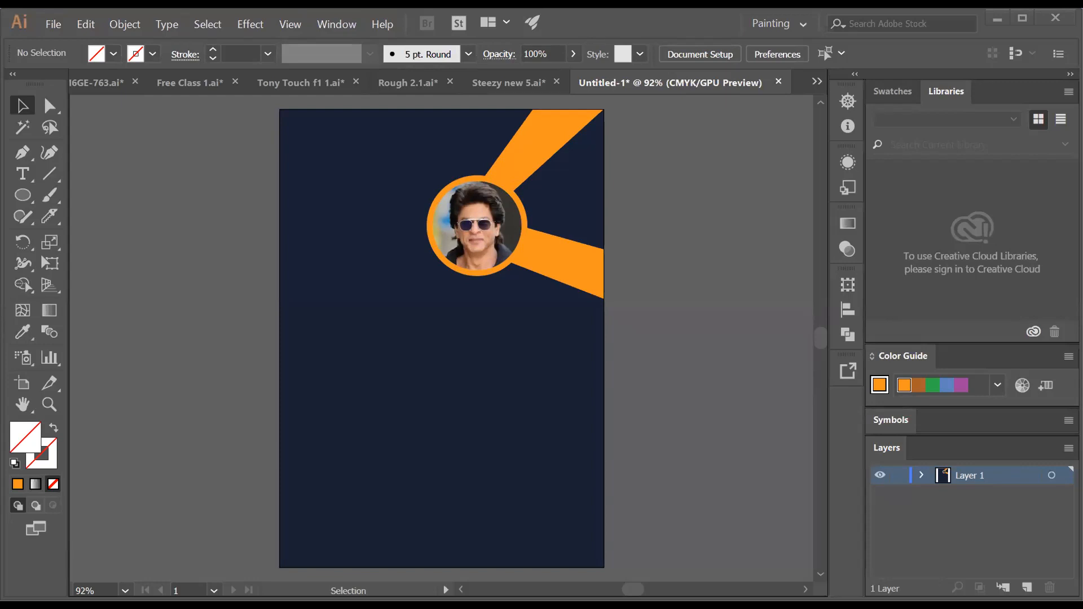
Copy the M logo from Moboroid M uk 2021.ai into Untitled-1 beside the artboard and scale it down
key("ctrl+Tab")
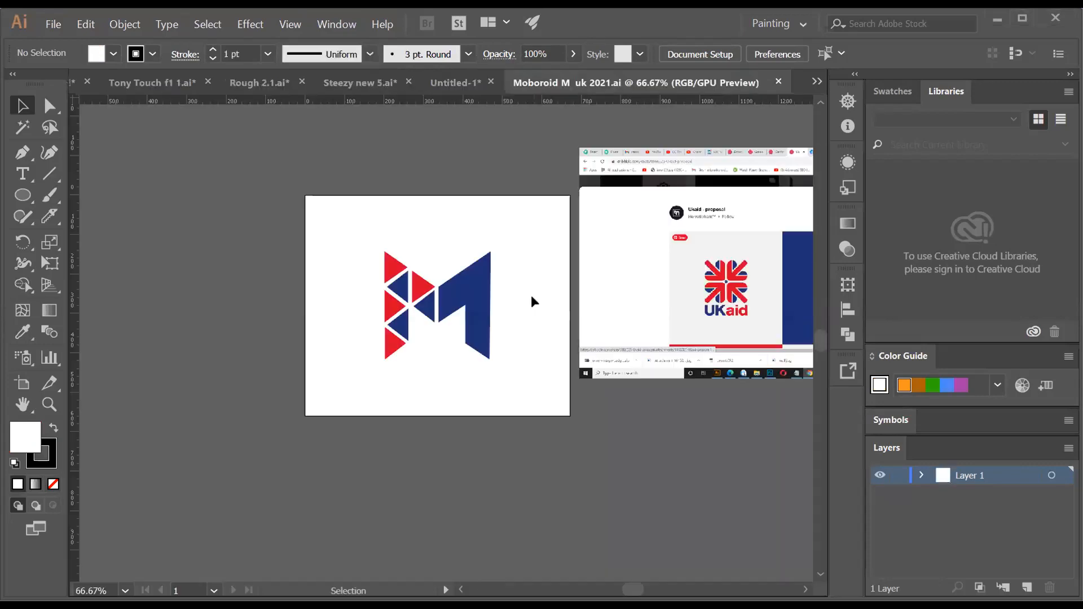
left_click_drag(351, 242, 226, 266)
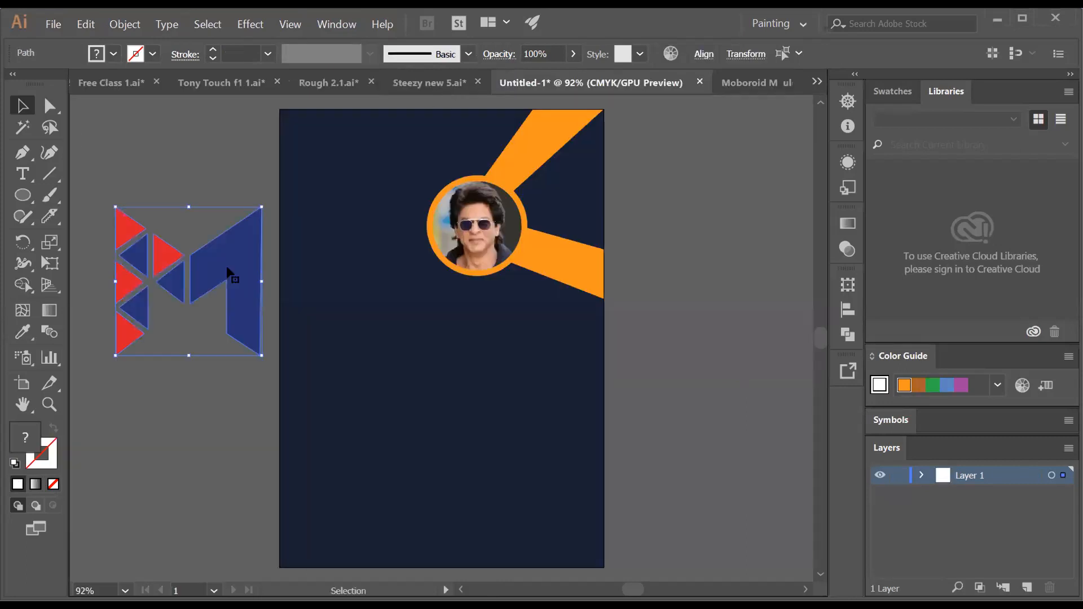
left_click_drag(260, 207, 211, 205)
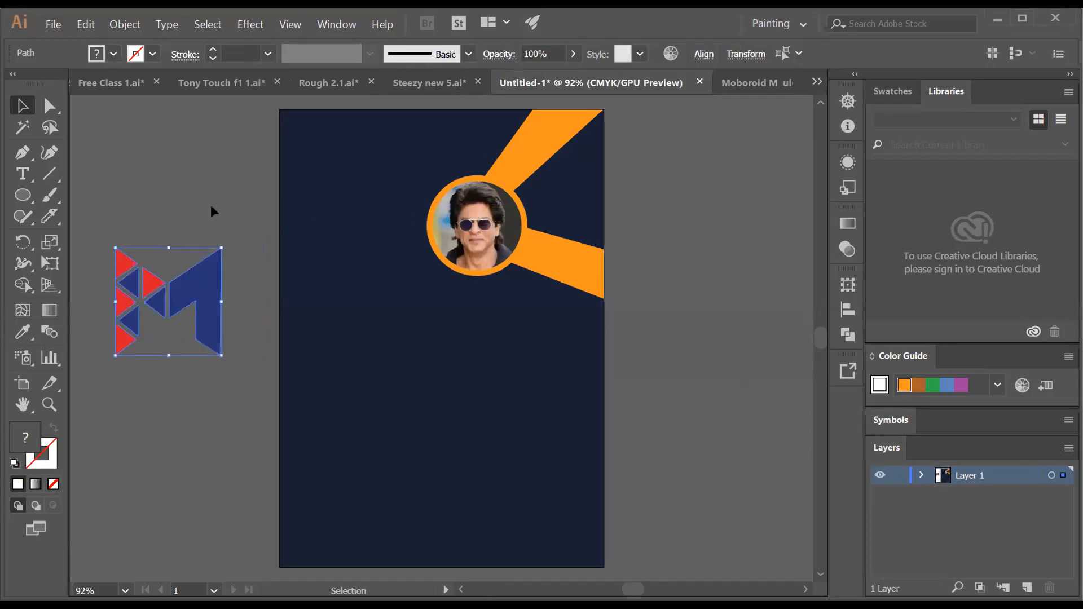
Recolour the M logo's four red triangles light blue
left_click(151, 287)
left_click(124, 261, "shift")
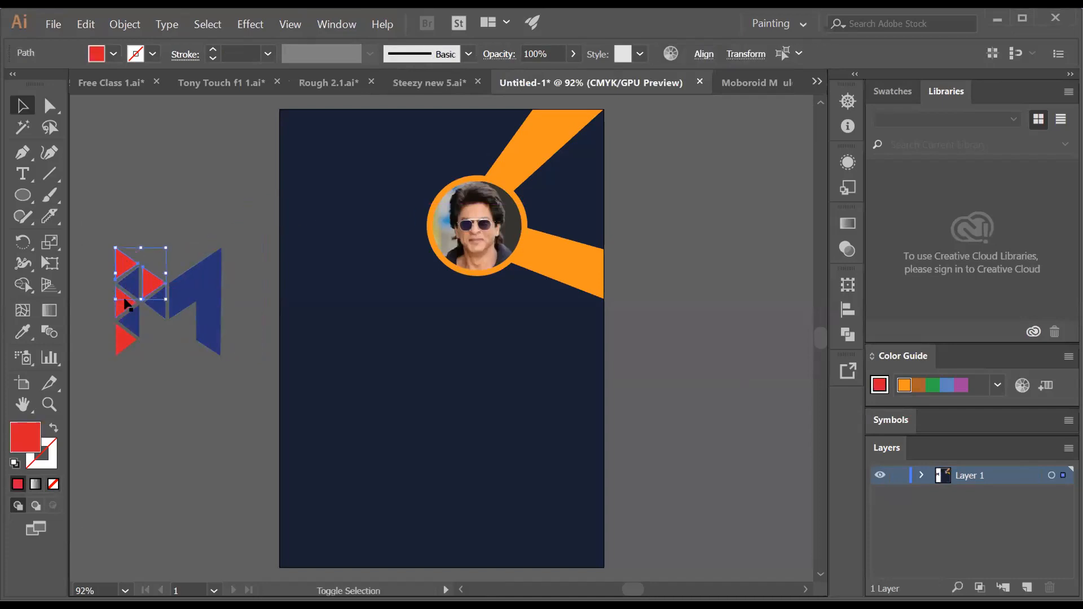
left_click(120, 343, "shift")
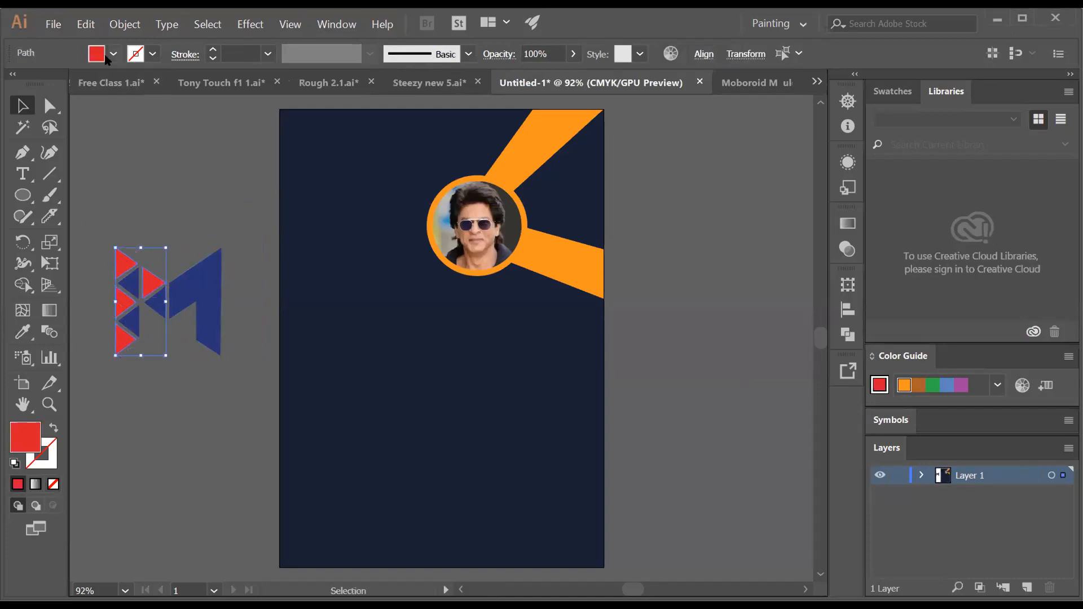
left_click(114, 53)
left_click(121, 106)
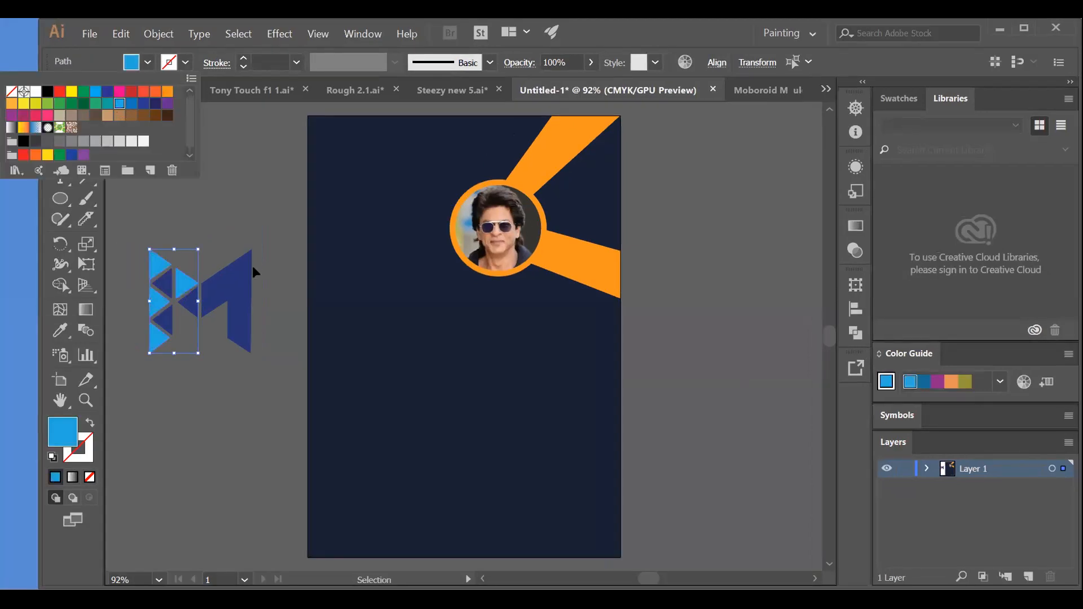
Recolour the M logo's dark blue triangles and large dark blue shape white
left_click(223, 304)
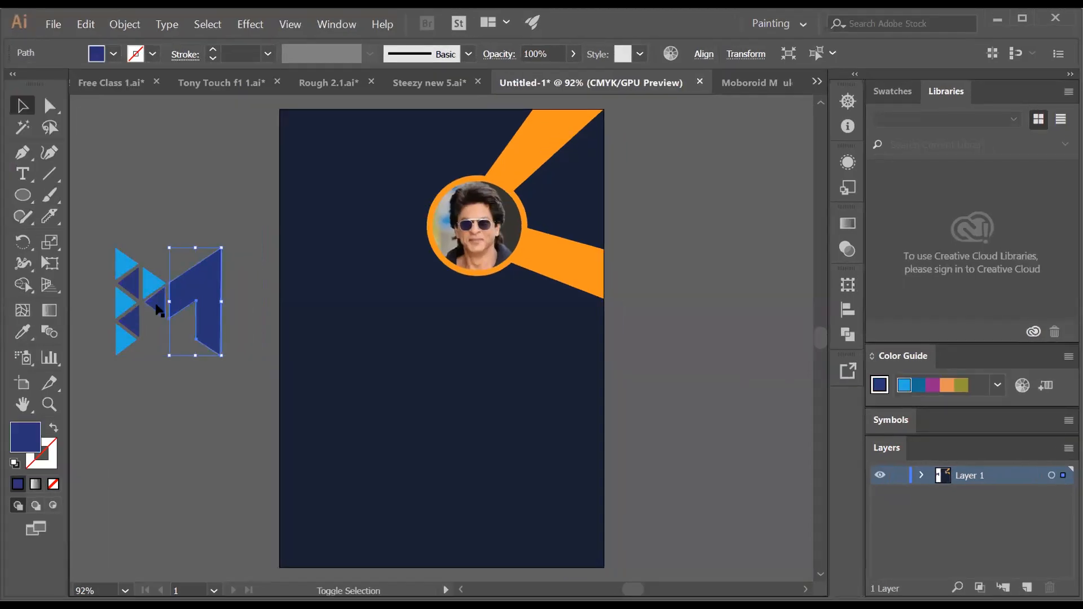
left_click(136, 289, "shift")
left_click(141, 337, "shift")
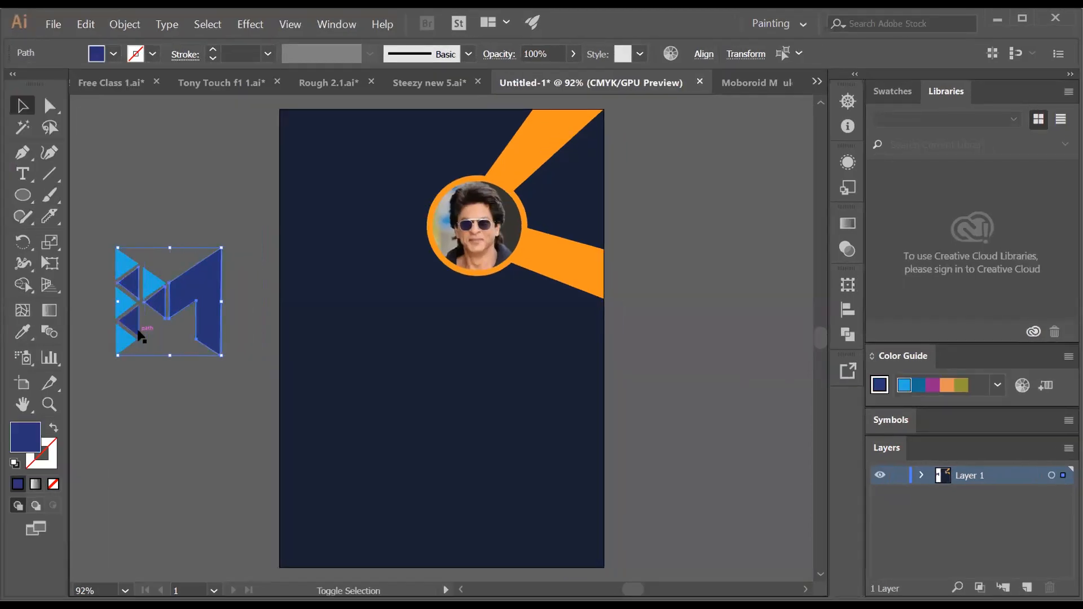
left_click(113, 53)
left_click(35, 91)
Recolour the M logo's four light blue triangles with the orange sampled from the V shape
left_click(187, 284)
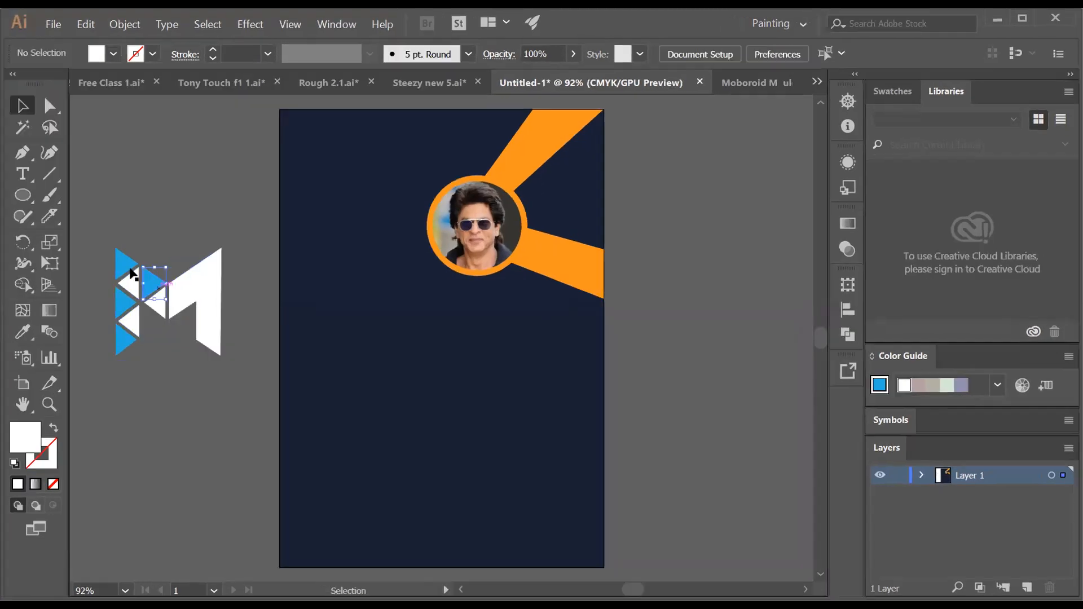
left_click(120, 261, "shift")
left_click(120, 310, "shift")
left_click(118, 348, "shift")
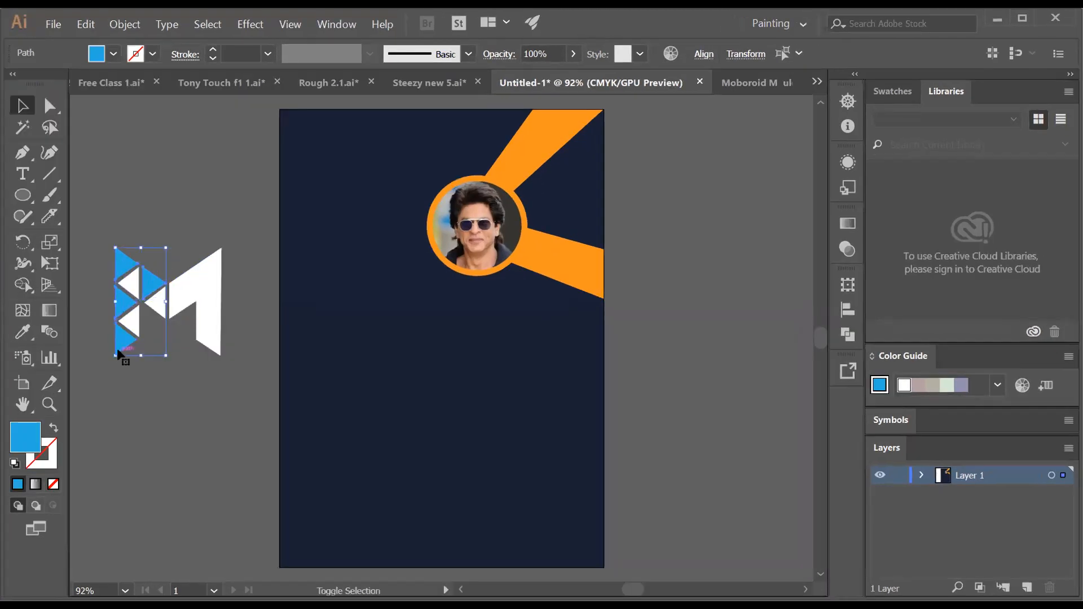
left_click(23, 332)
left_click(556, 257)
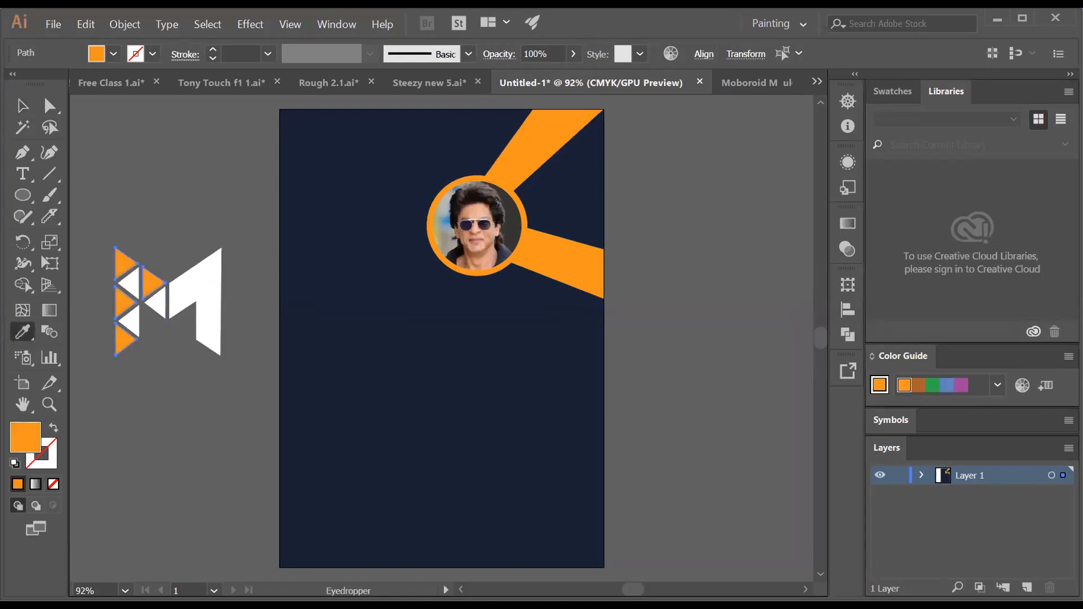
Scale down the whole M logo and place it in the artboard's upper-left corner
left_click(23, 106)
left_click_drag(83, 232, 177, 309)
left_click_drag(166, 271, 319, 144)
left_click(254, 261)
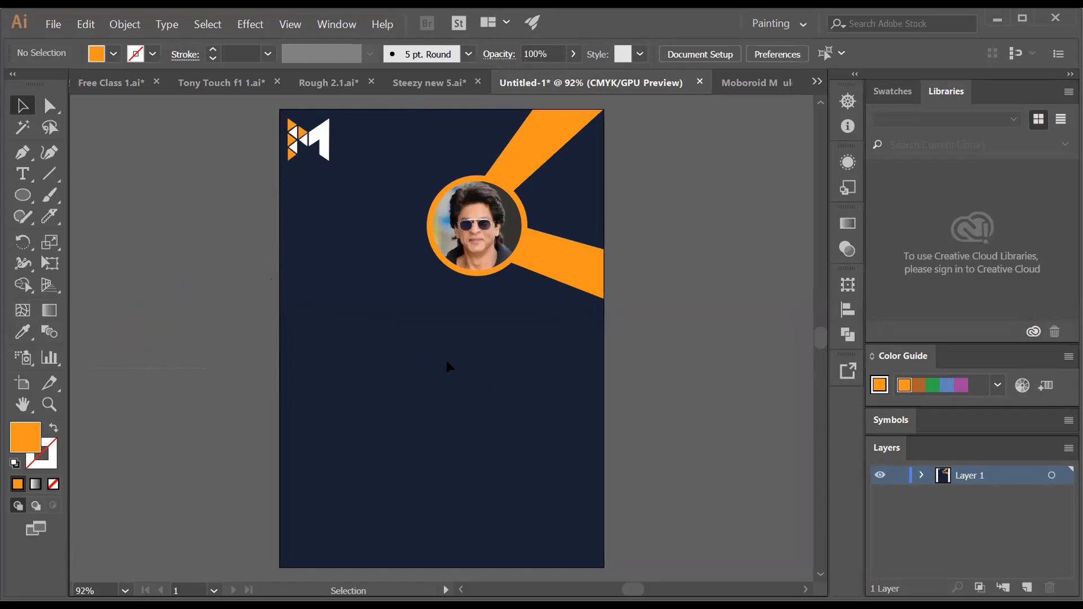
Add the white text "Build your" at about 28 pt near the artboard's left edge, beside the portrait
left_click(21, 180)
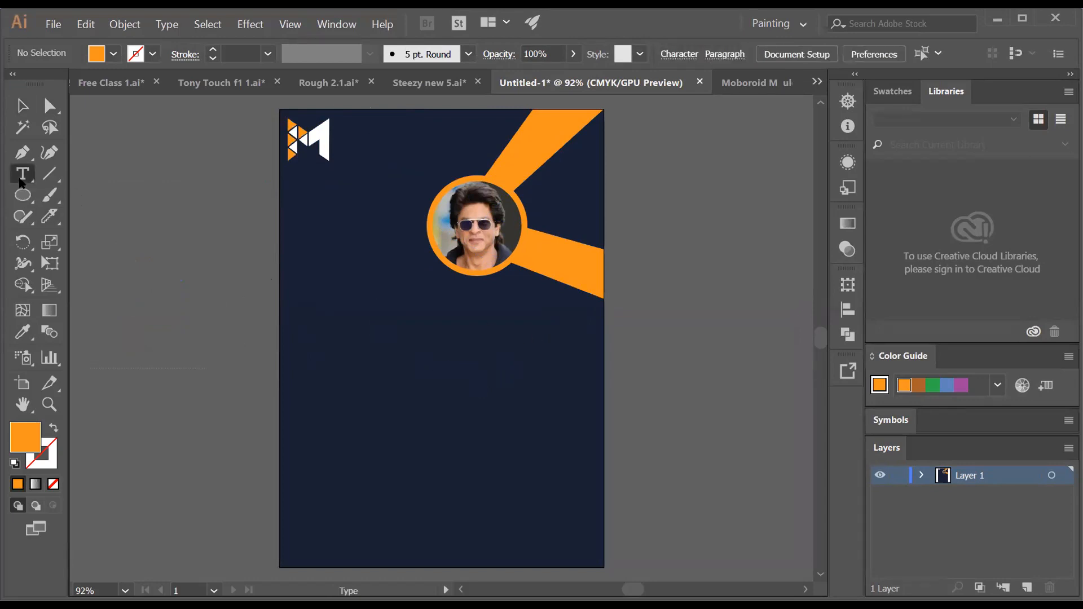
left_click(301, 284)
type("Build")
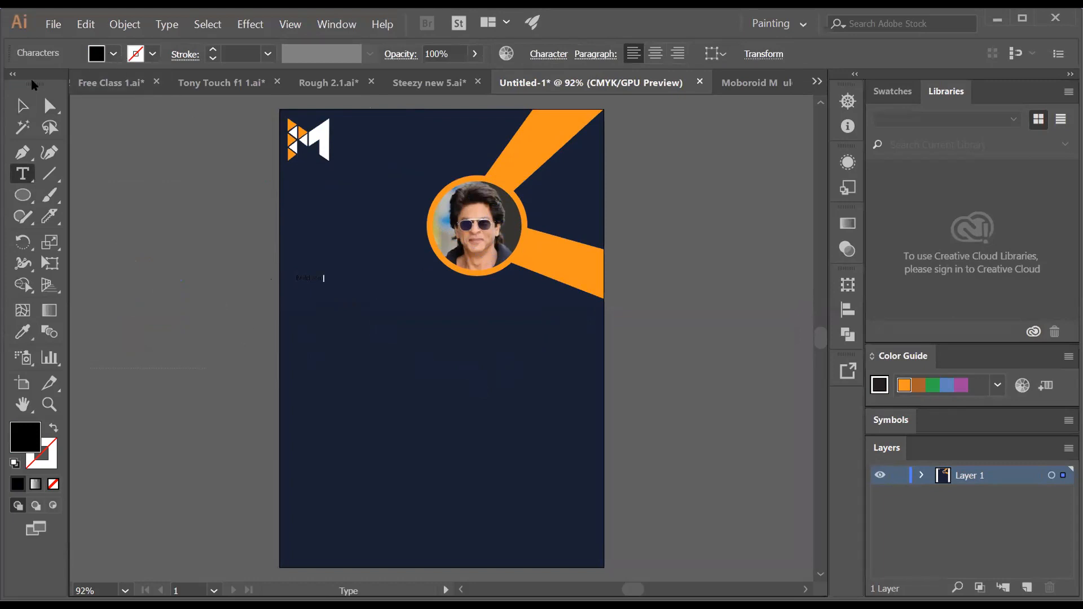
left_click(22, 105)
left_click_drag(325, 274, 362, 264)
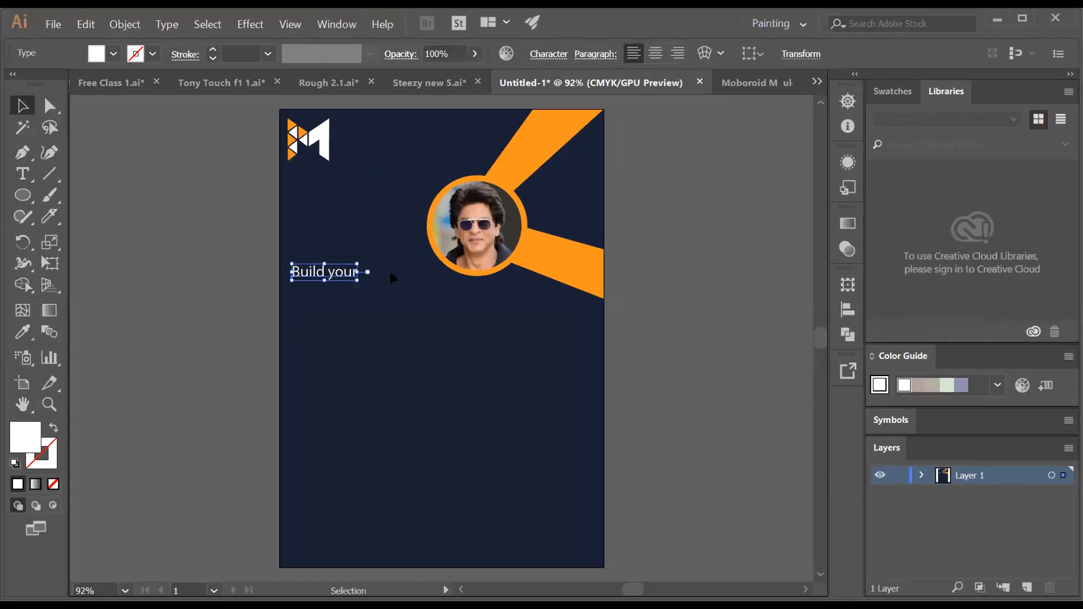
Set the font of the "Build your" text to Montserrat Regular
left_click(550, 56)
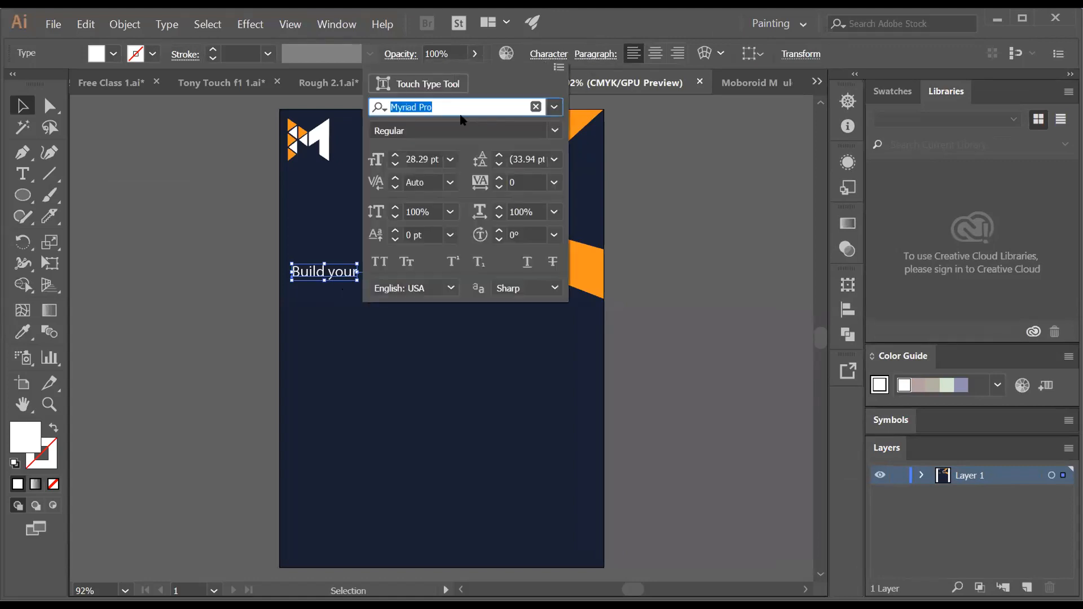
type("mo")
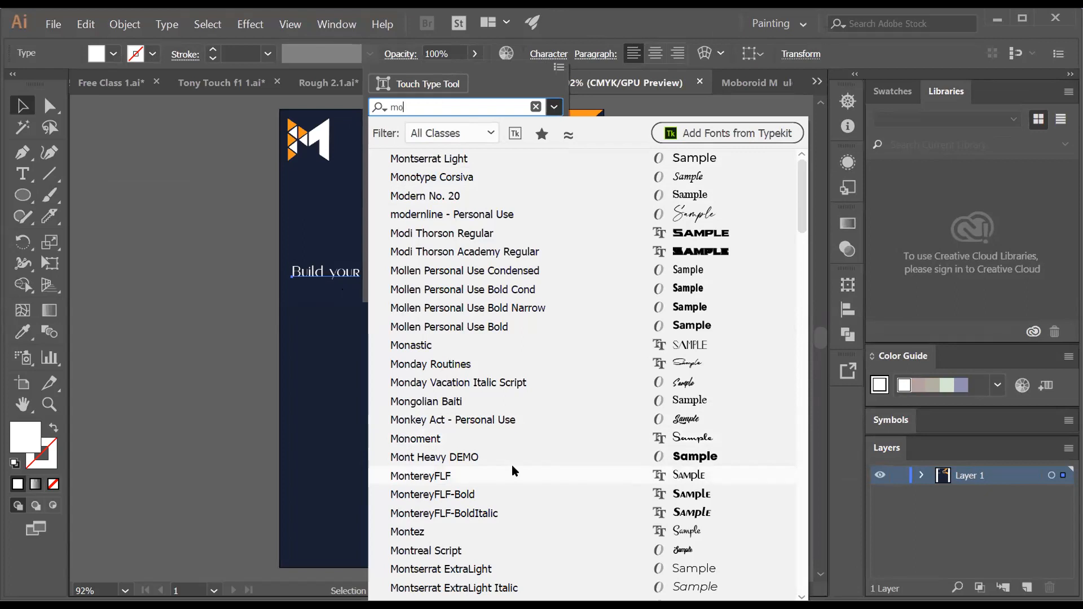
left_click(430, 160)
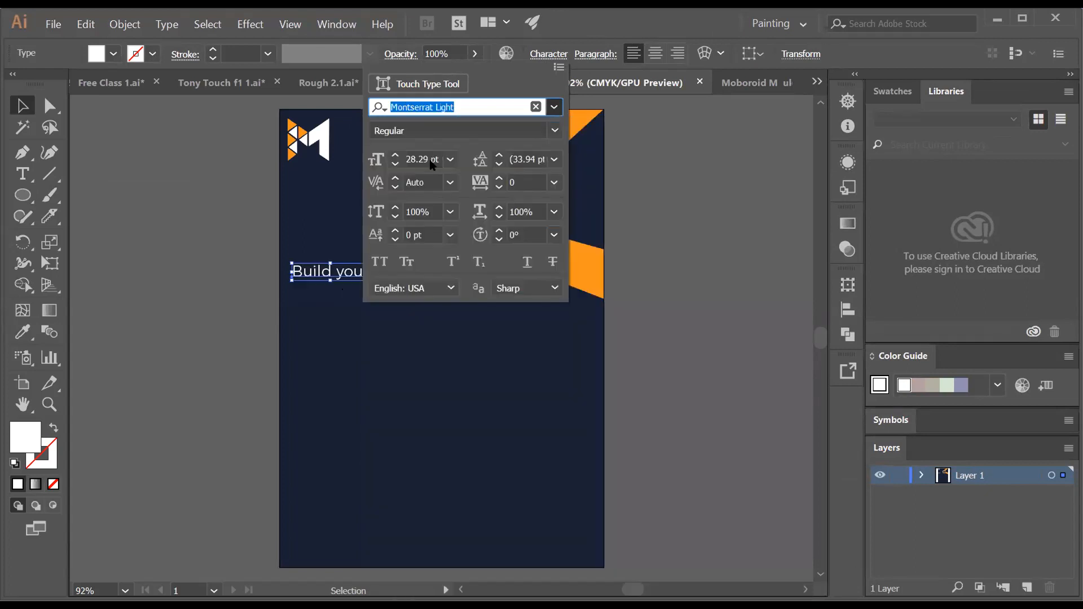
left_click(559, 128)
left_click(468, 107)
triple_click(468, 107)
left_click(469, 105)
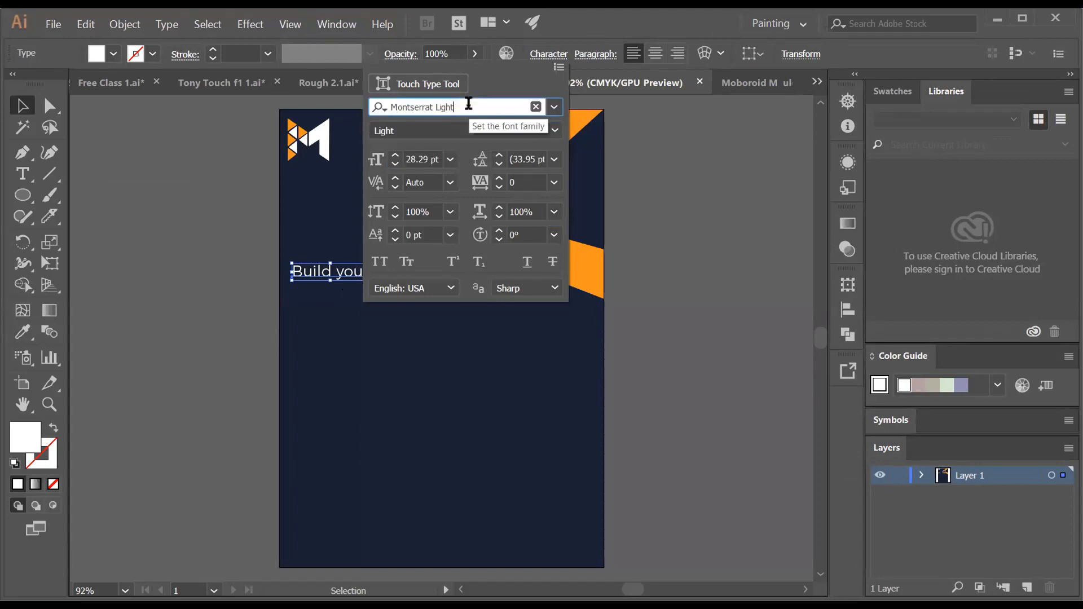
key("BackSpace")
key("BackSpace")
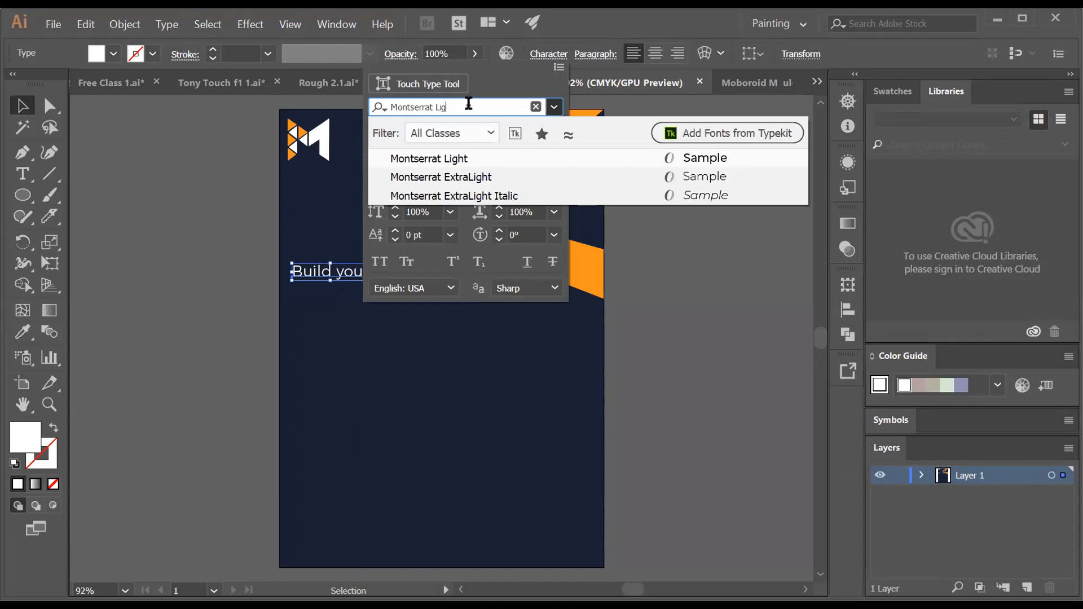
key("BackSpace")
left_click(438, 215)
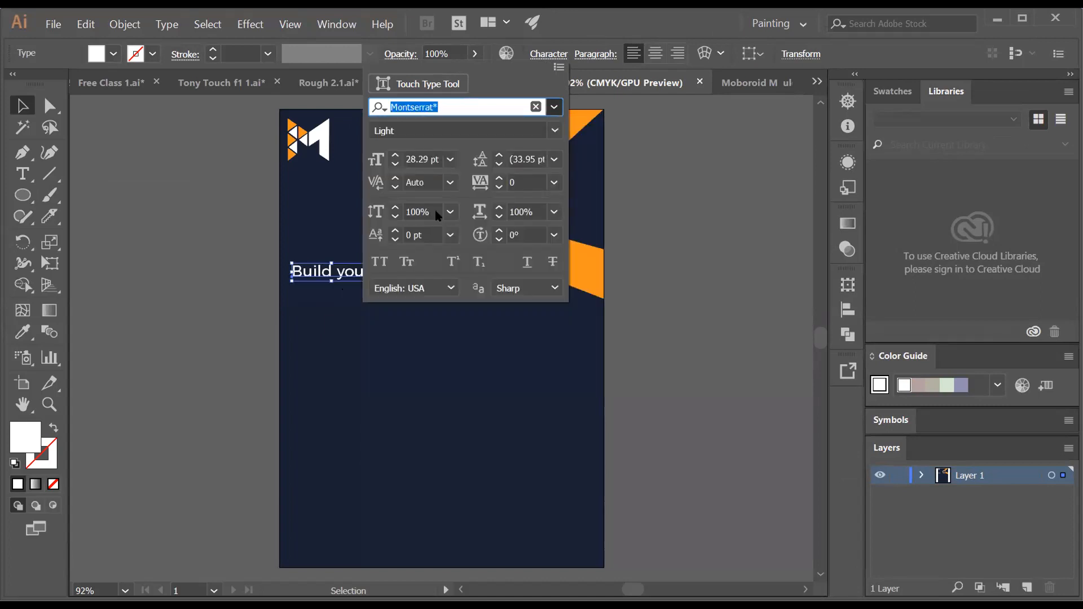
left_click(216, 255)
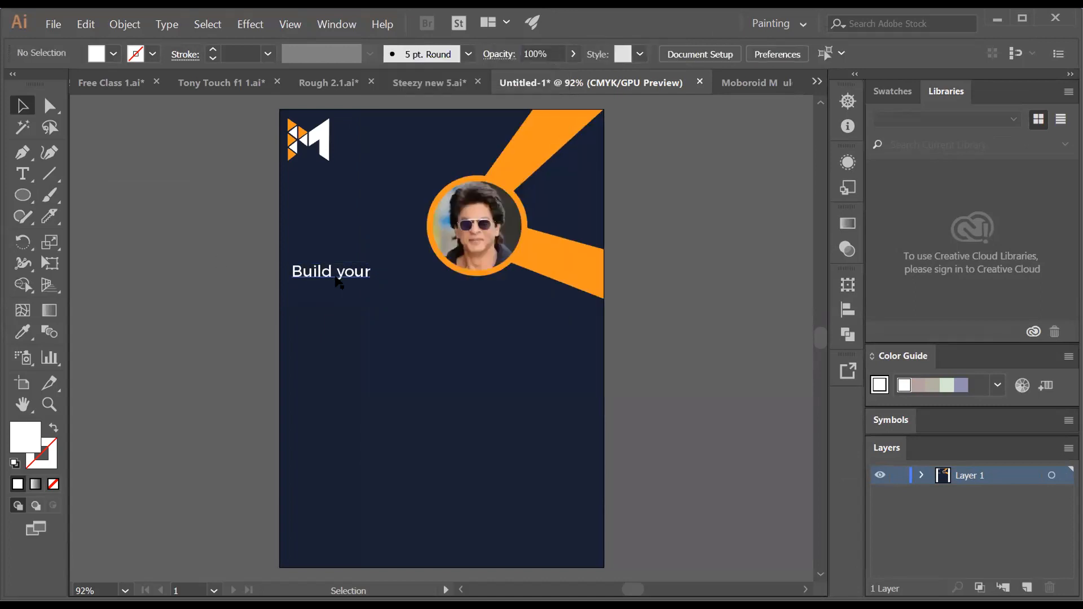
Display the character settings beside the artboard and set the "Build your" text in all caps
key("a")
key("ctrl+t")
left_click_drag(641, 133, 732, 143)
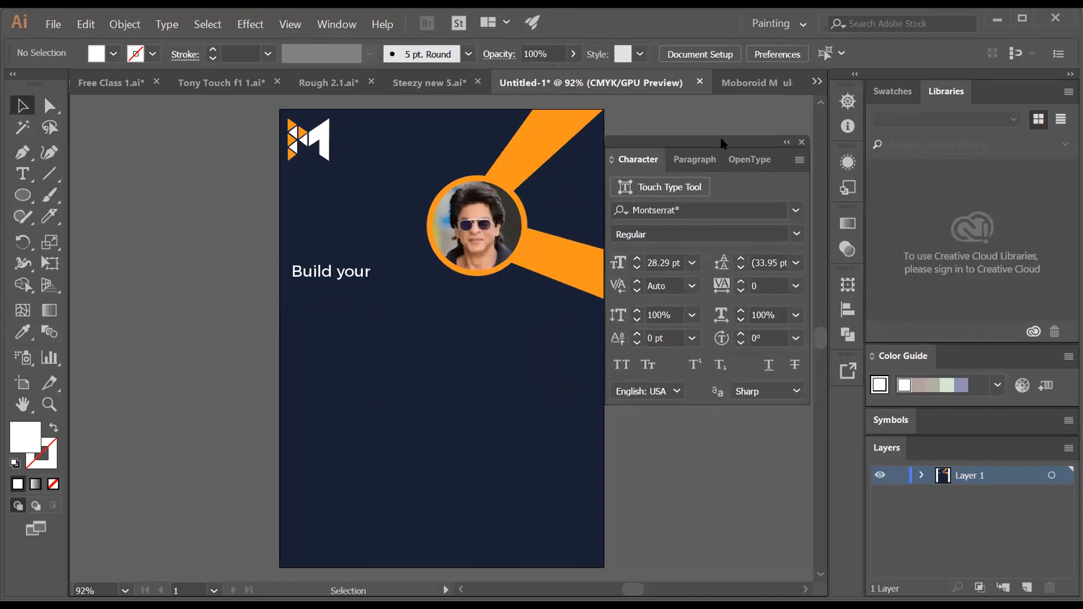
left_click(345, 272)
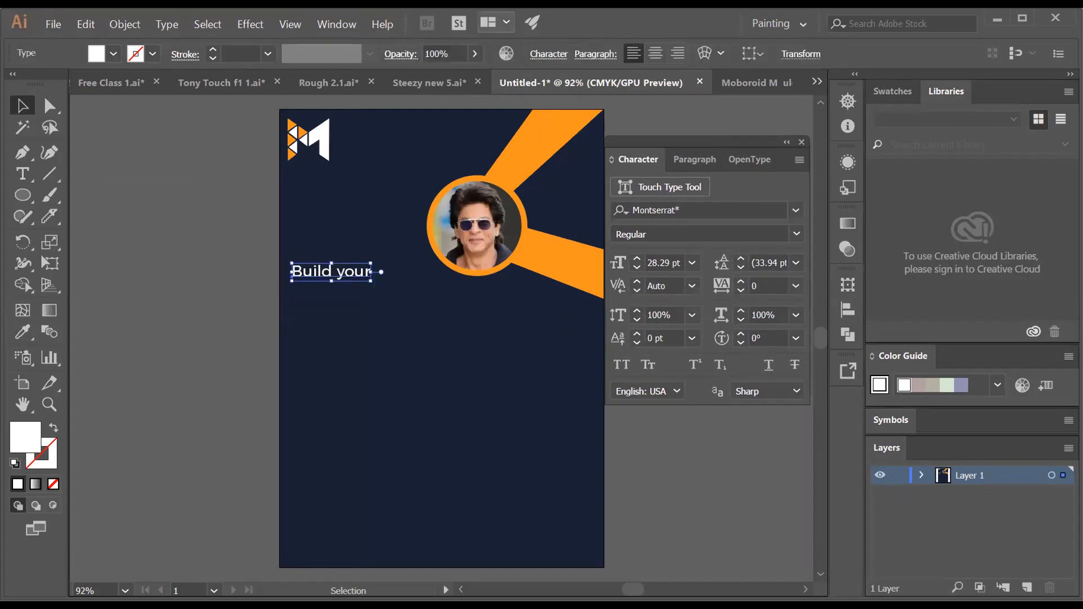
left_click(621, 365)
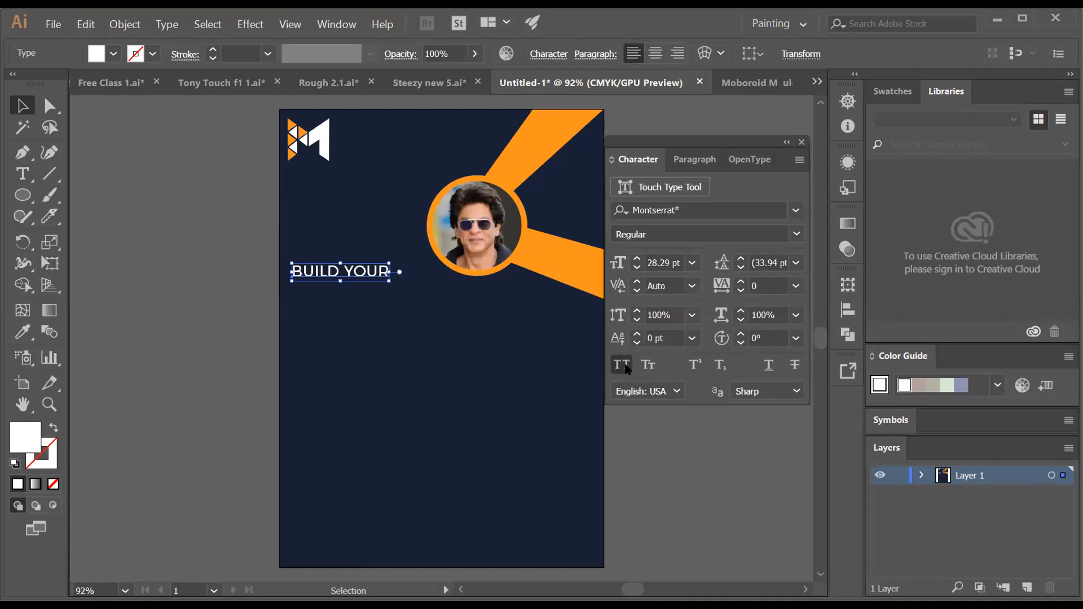
left_click(217, 319)
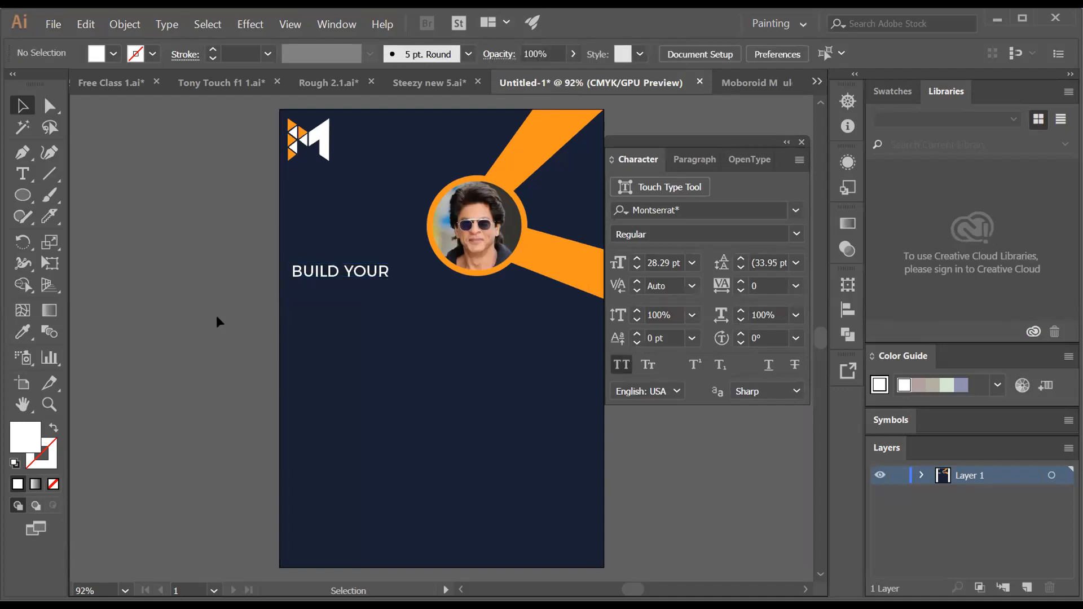
Duplicate the "BUILD YOUR" line directly below itself and replace the copy's text with "FUTURE"
left_click_drag(319, 278, 391, 275)
key("t")
type("FU")
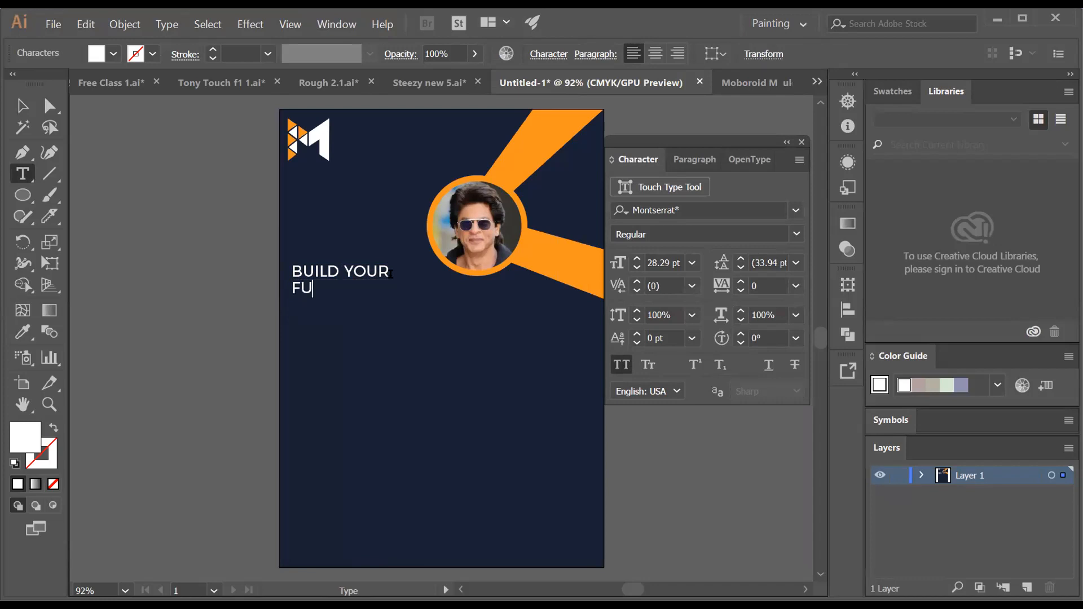
type("TURE")
left_click(22, 106)
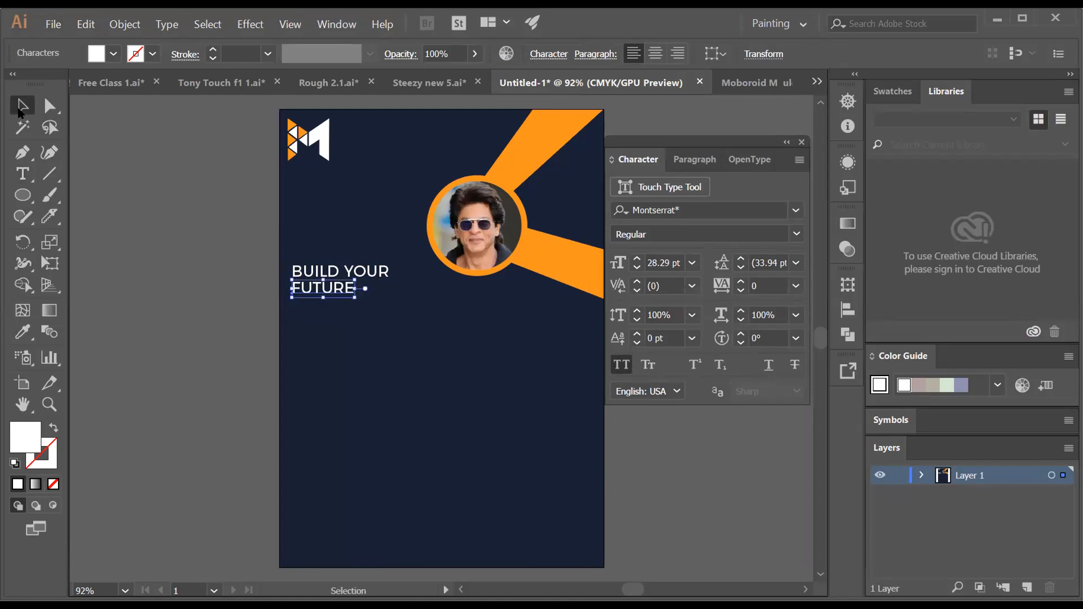
Make the word "FUTURE" bold and scale it up to about 43 pt, matching the width of "BUILD YOUR"
left_click(797, 235)
key("Escape")
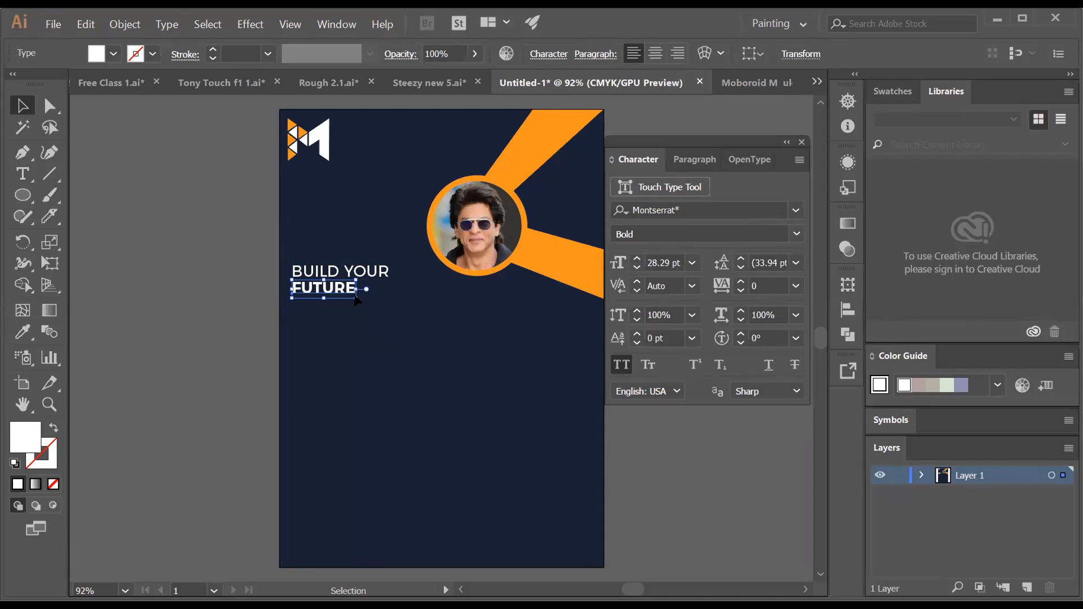
left_click_drag(360, 298, 387, 333)
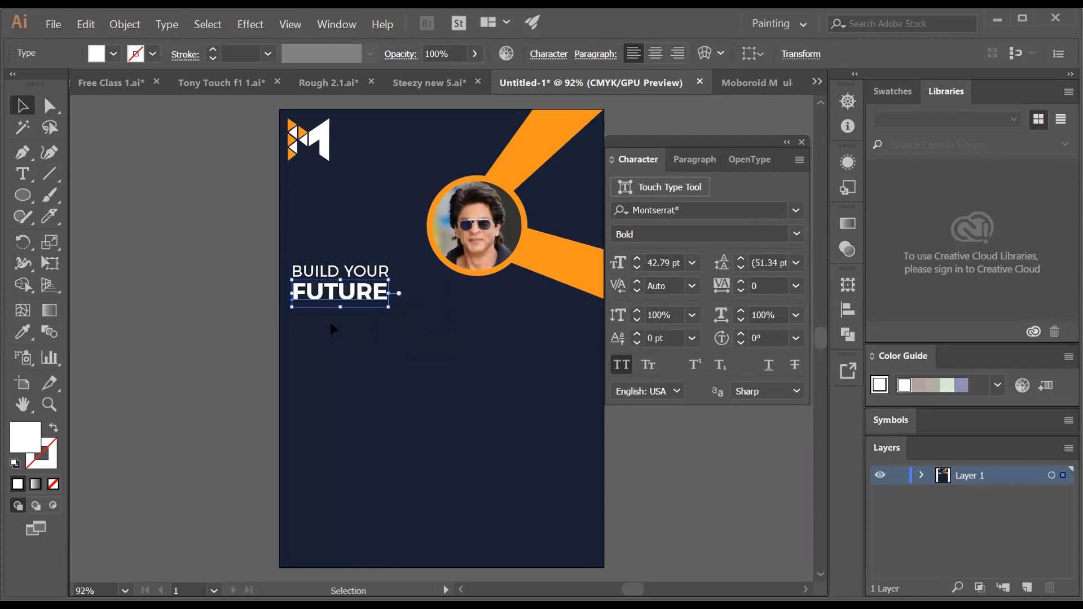
Recolour the word "FUTURE" with the orange sampled from the upper accent shape
left_click(28, 336)
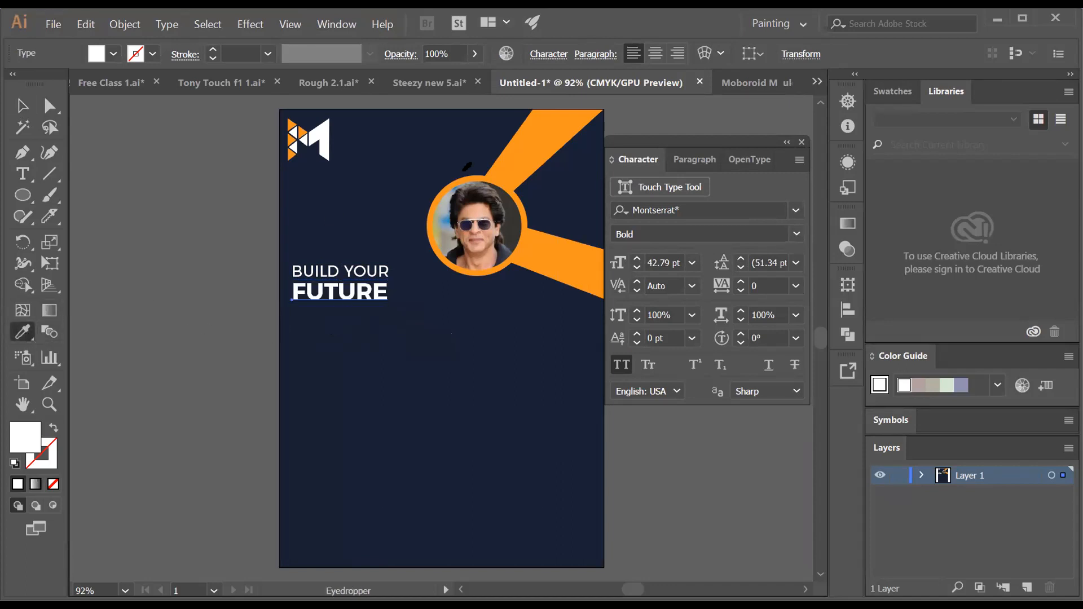
left_click(515, 145)
left_click(22, 106)
left_click(136, 220)
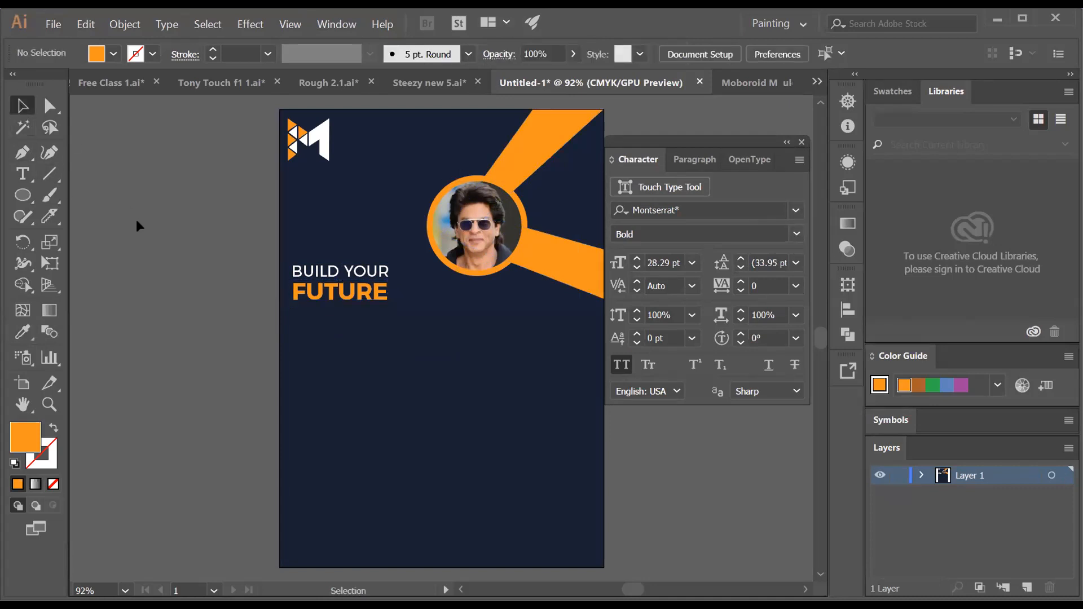
Enlarge the circular portrait together with its orange ring to about 278 pt in diameter, keeping it beside the headline
left_click(477, 188)
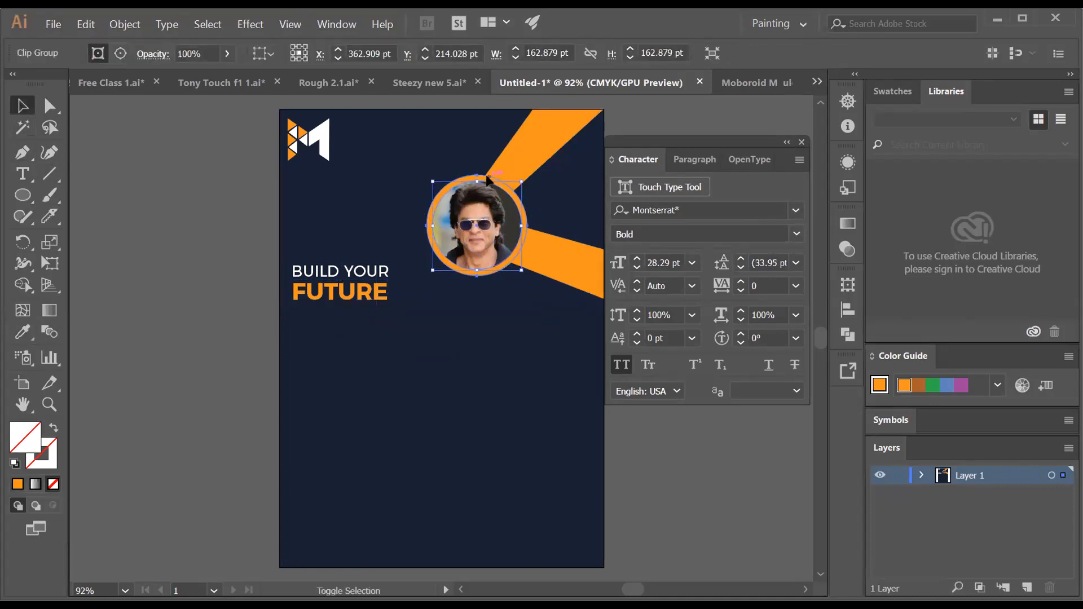
left_click(534, 172, "shift")
left_click_drag(598, 142, 621, 121)
left_click_drag(531, 214, 505, 252)
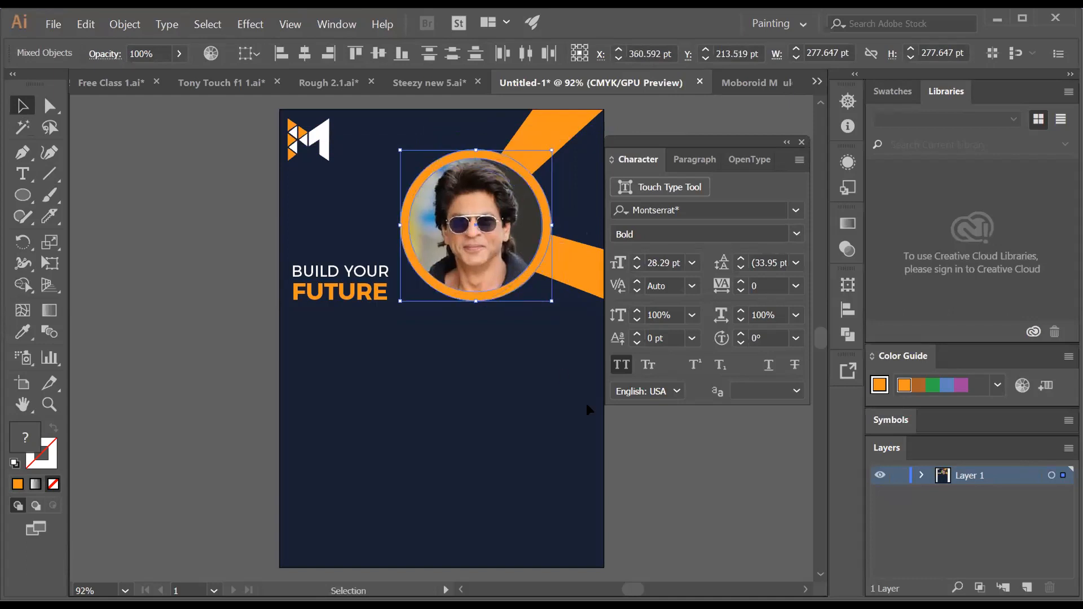
left_click(659, 472)
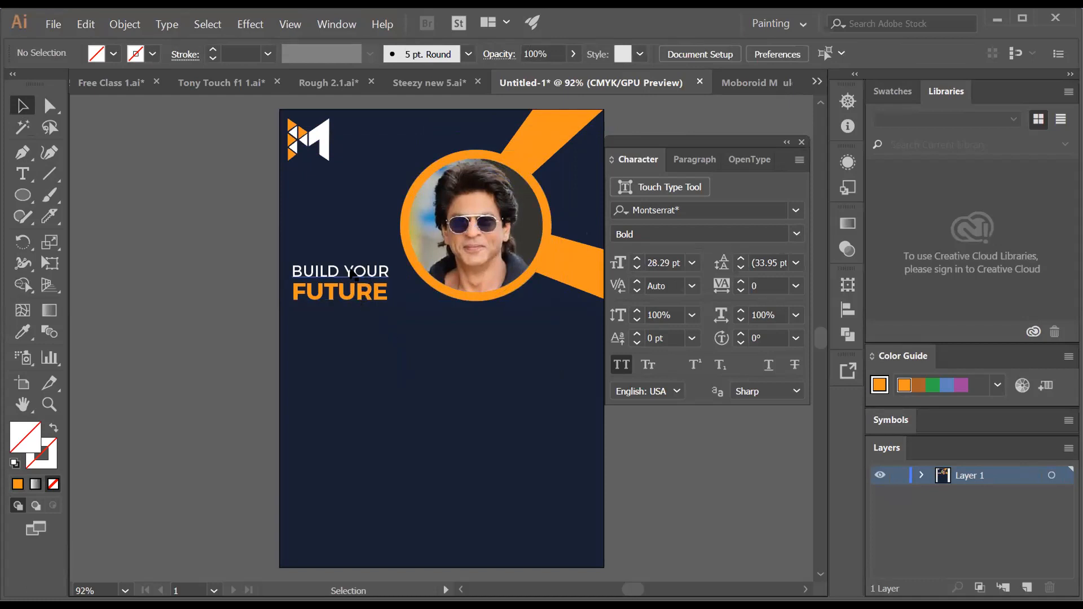
Duplicate the "BUILD YOUR" line below "FUTURE" and replace the copy's text with "LEARN SKILL"
left_click_drag(355, 276, 282, 314)
double_click(349, 319)
type("L")
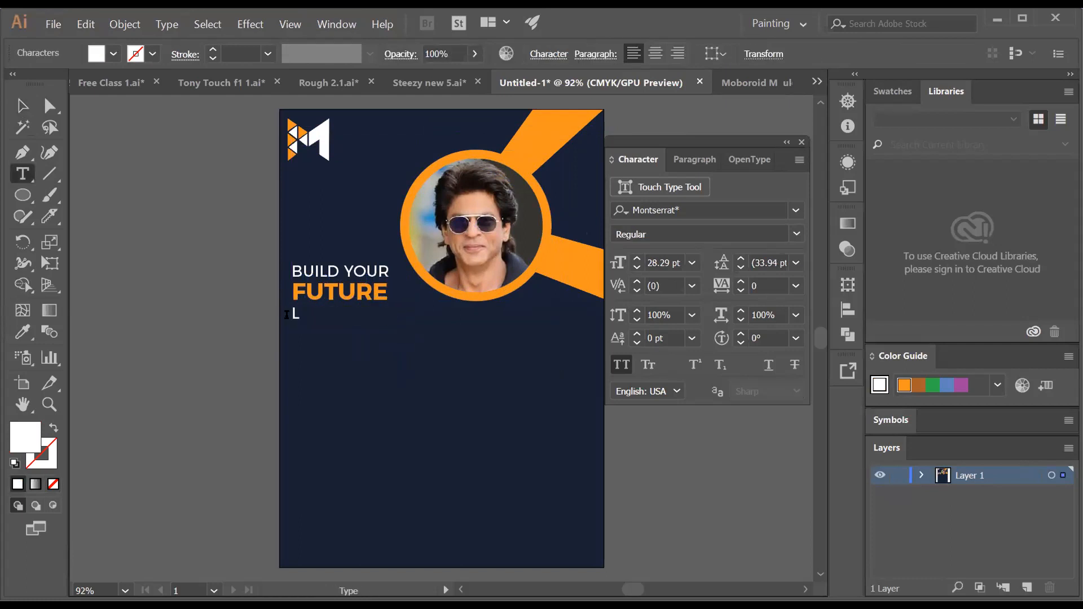
type("EARN SKILLS")
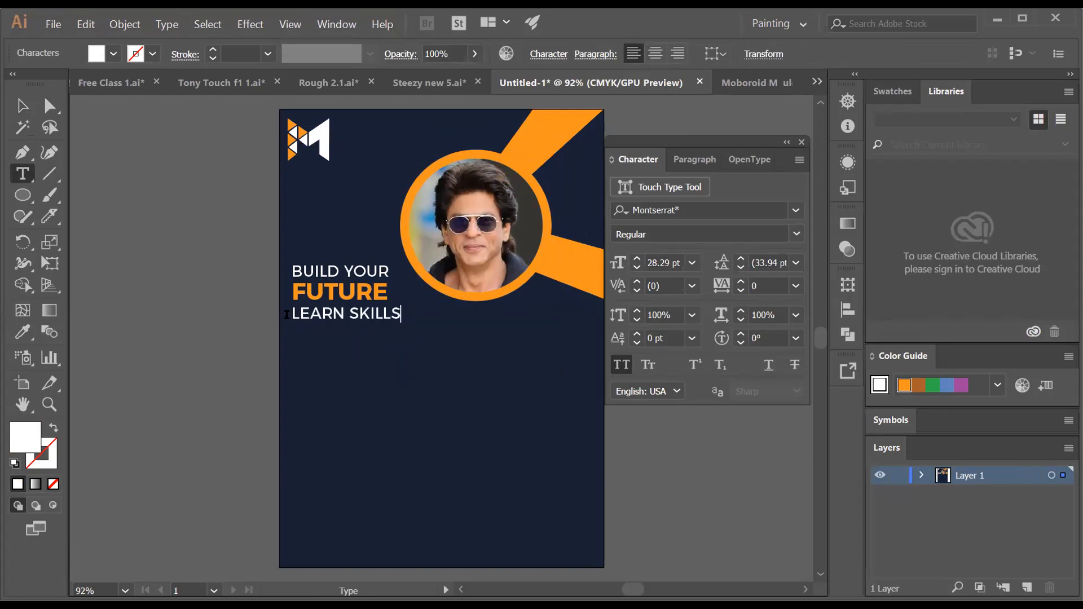
key("BackSpace")
left_click(23, 106)
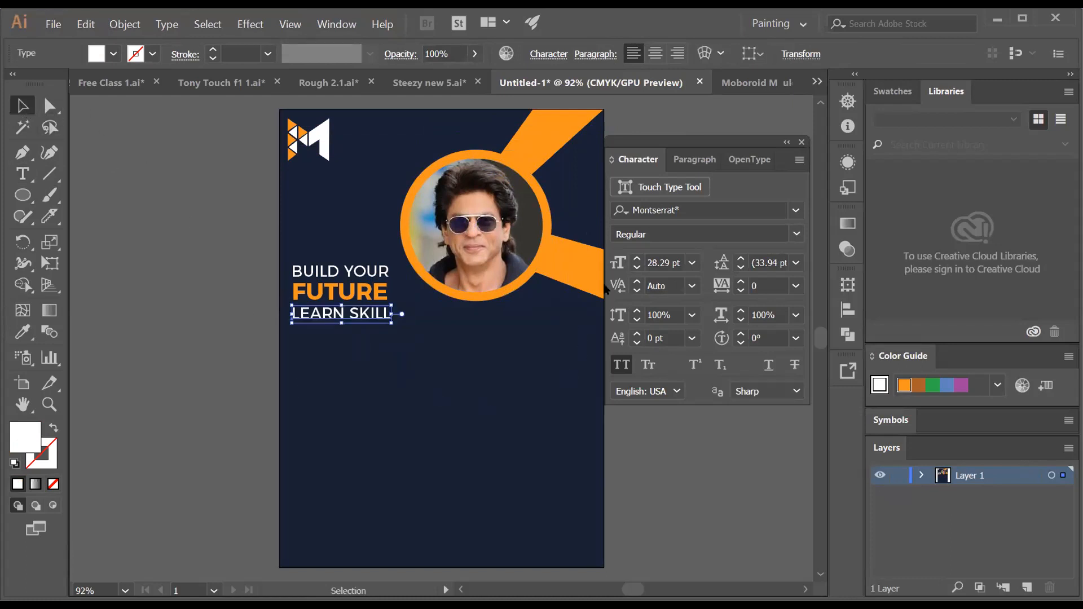
Set the "LEARN SKILL" line's font style to ExtraLight
left_click(797, 236)
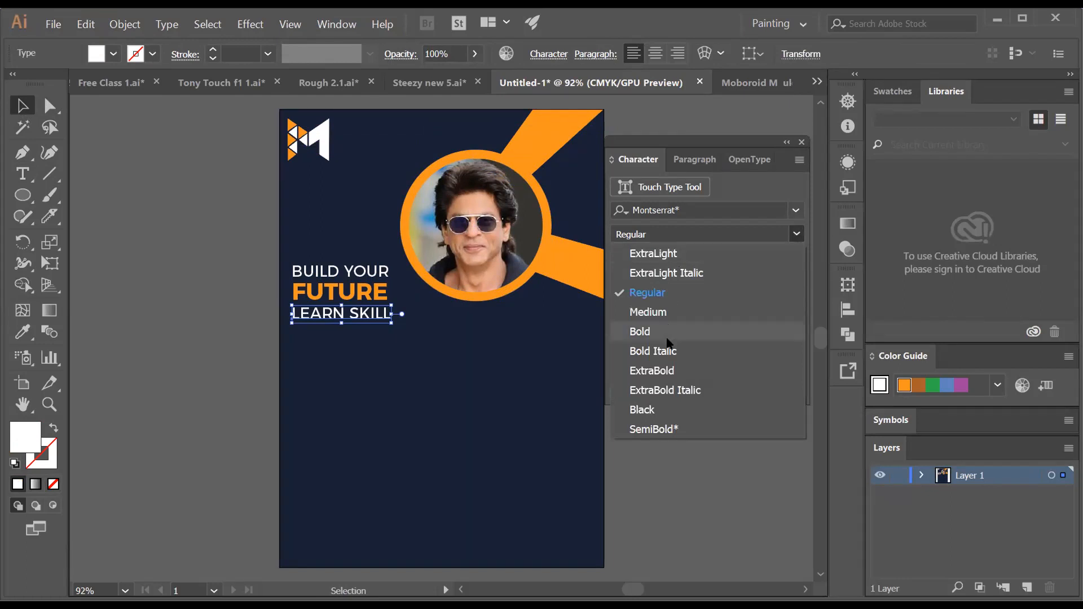
left_click(686, 253)
left_click(493, 375)
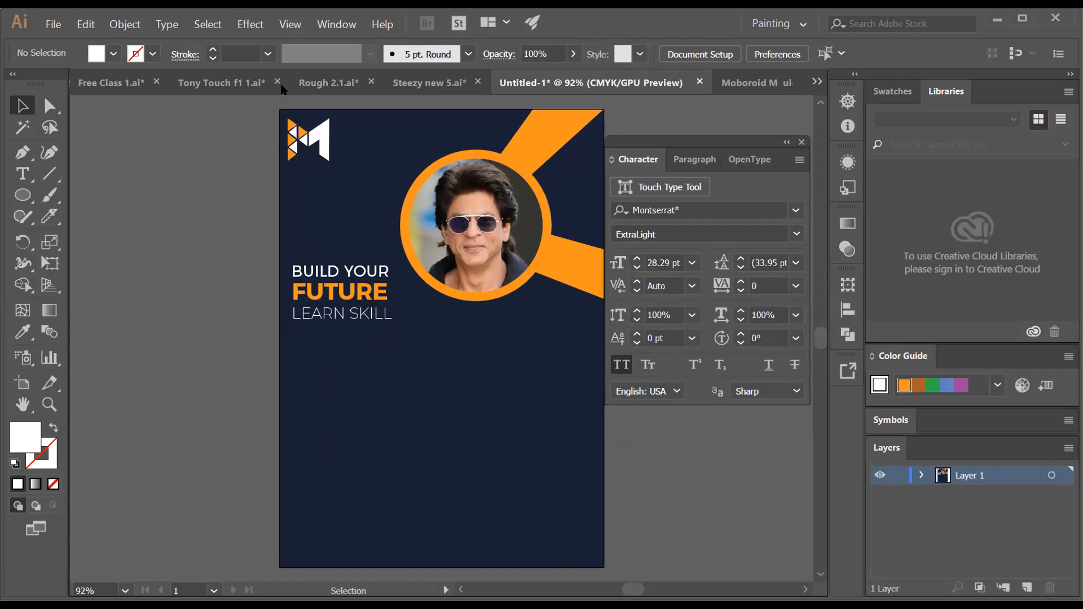
Show the rulers and place a vertical guide along the left edge of the M logo
left_click(288, 25)
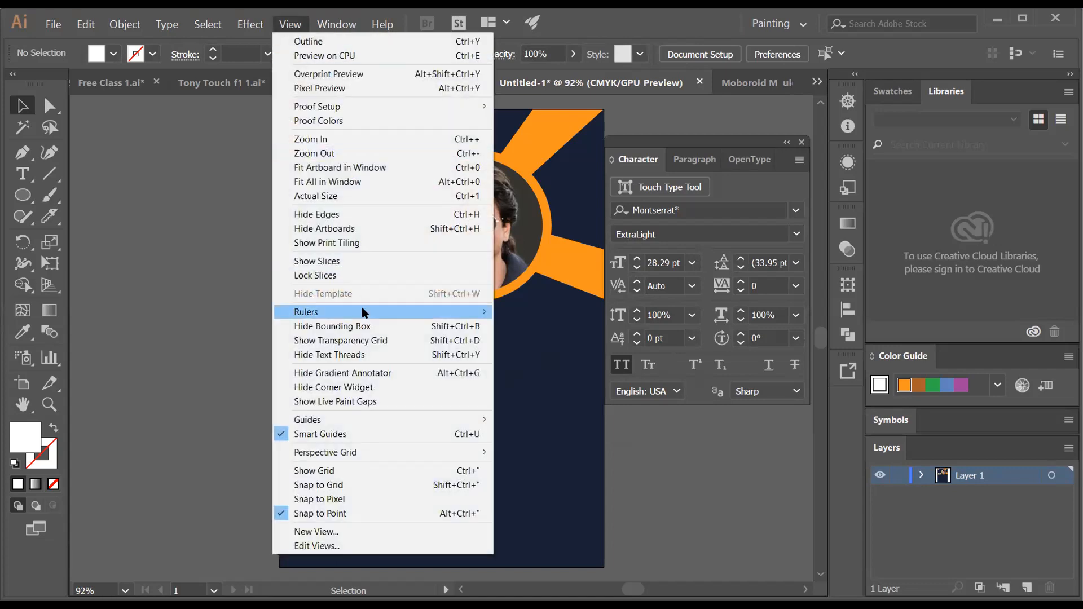
mouse_move(364, 312)
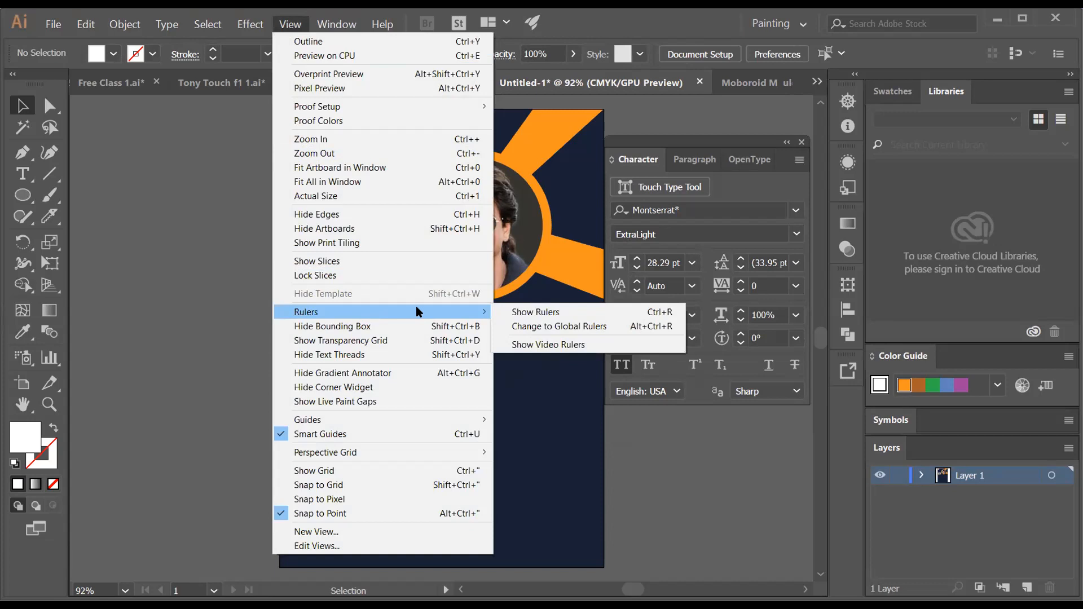
left_click(537, 313)
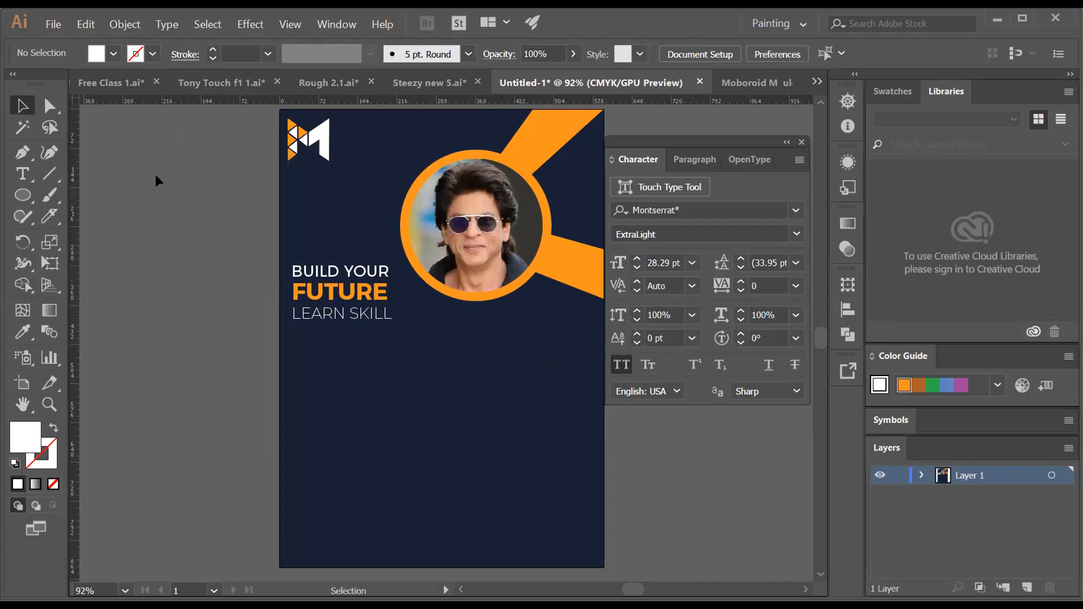
left_click_drag(75, 235, 287, 221)
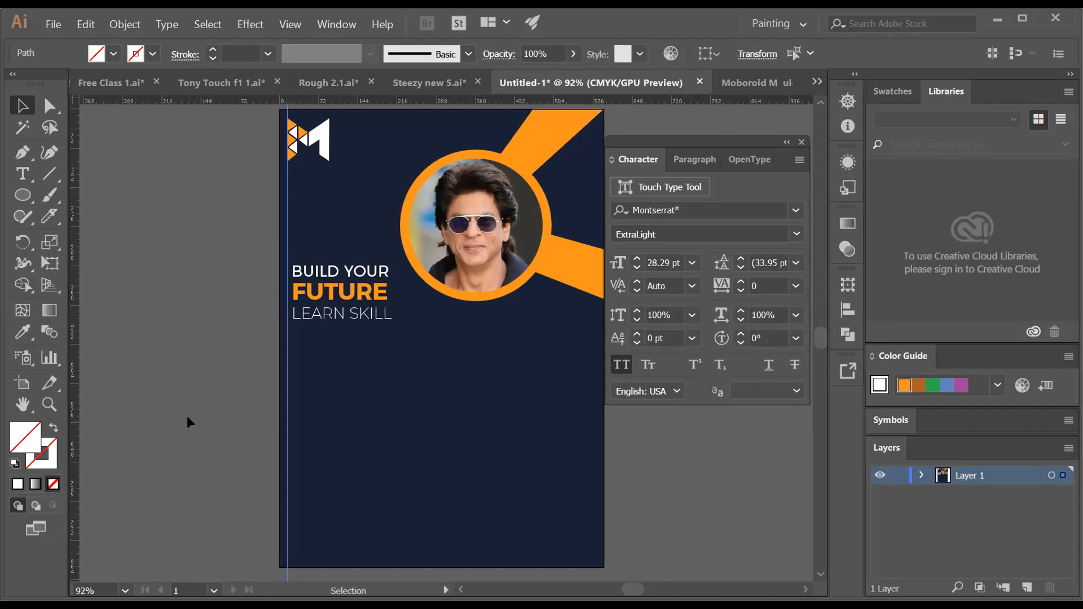
Move the three headline lines together so that their left edges align with the vertical guide
key("z")
left_click(367, 334)
left_click(424, 317)
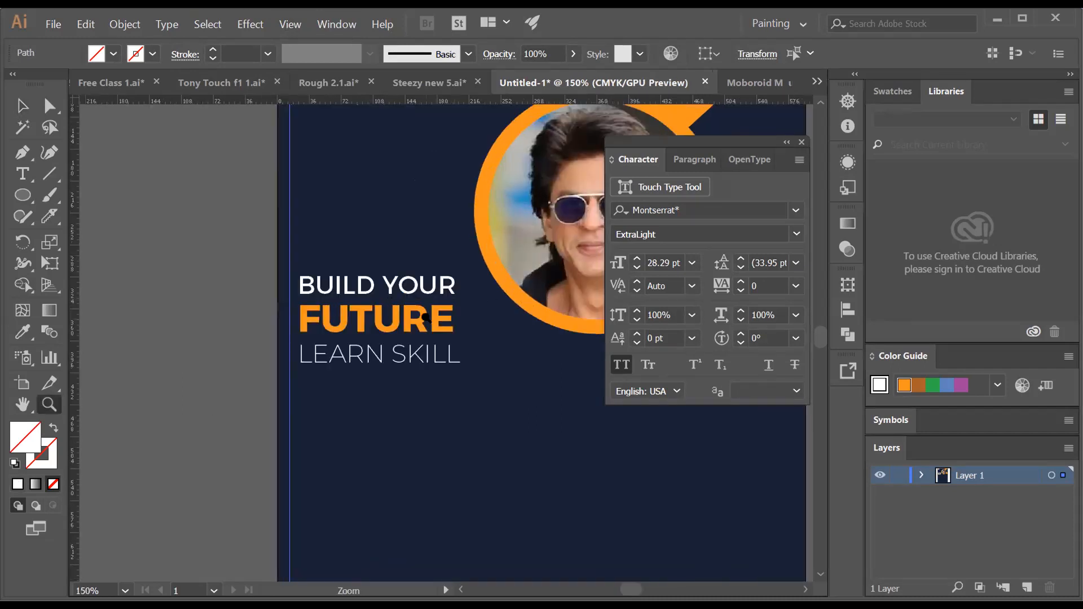
left_click(424, 318)
key("c")
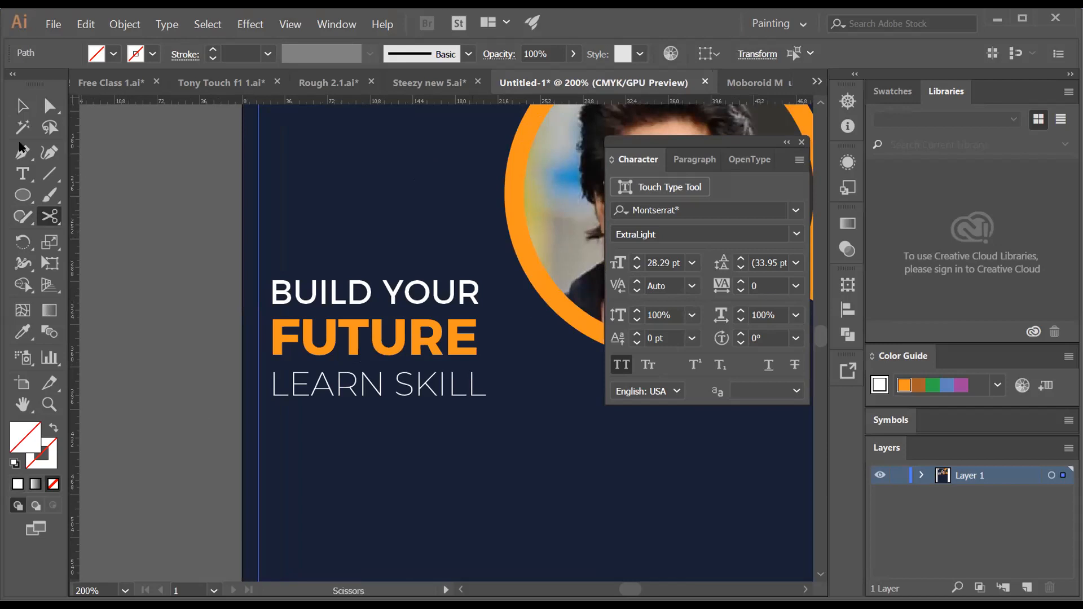
left_click(23, 105)
left_click(333, 288)
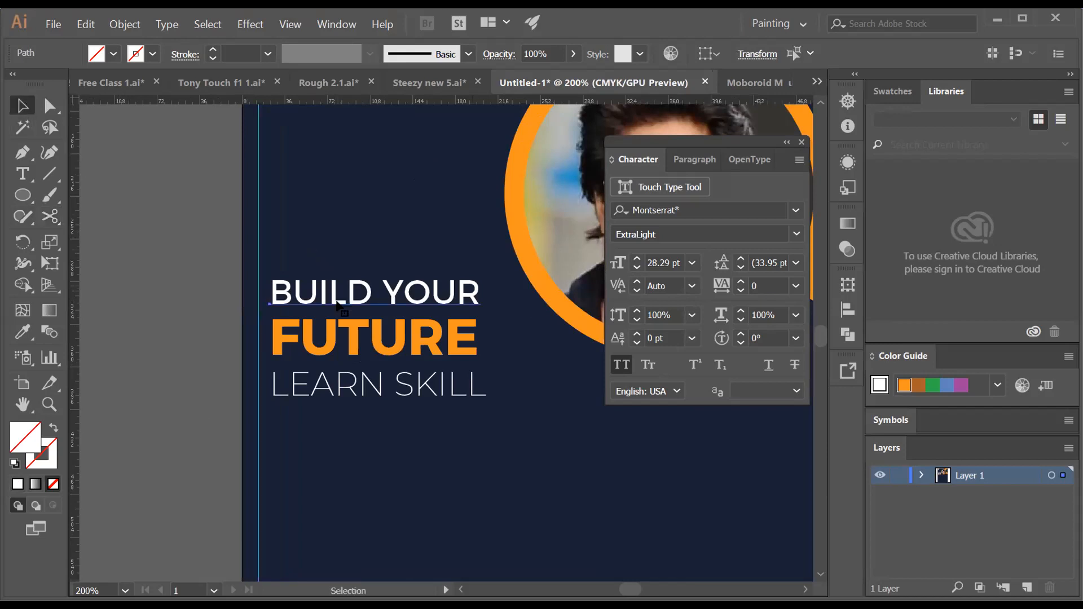
left_click(353, 340, "shift")
left_click(359, 386, "shift")
left_click_drag(352, 345, 339, 339)
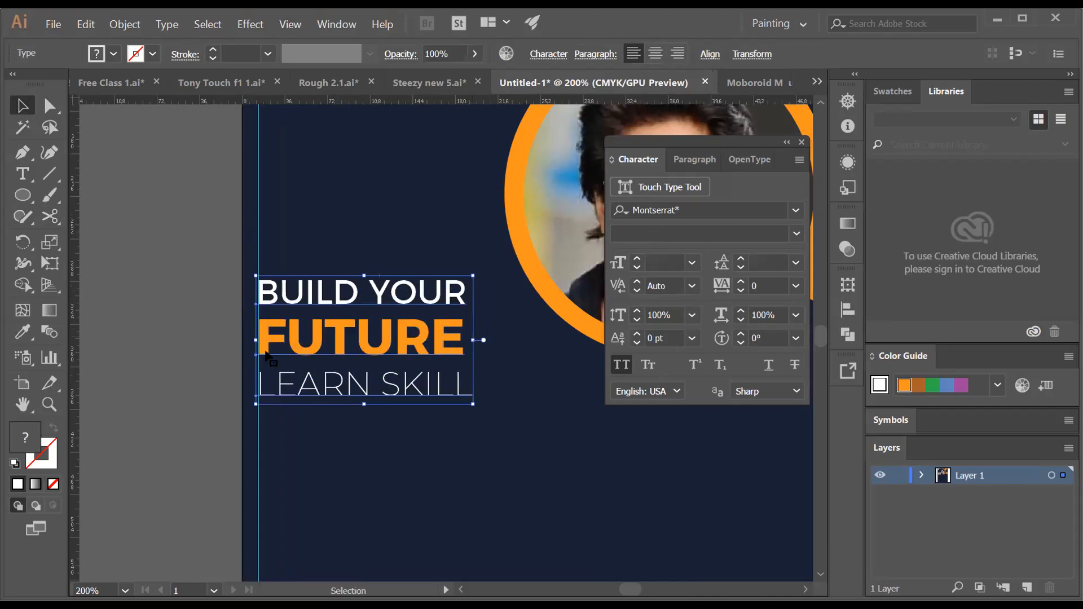
left_click(139, 333)
key("z")
left_click(390, 323, "alt")
left_click(391, 323, "alt")
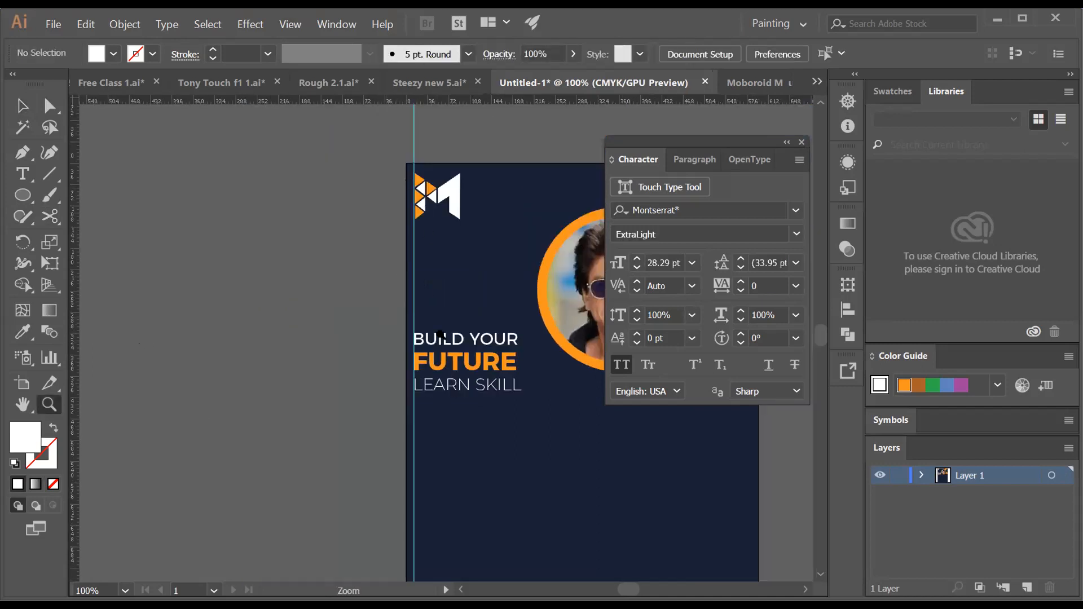
left_click(500, 367)
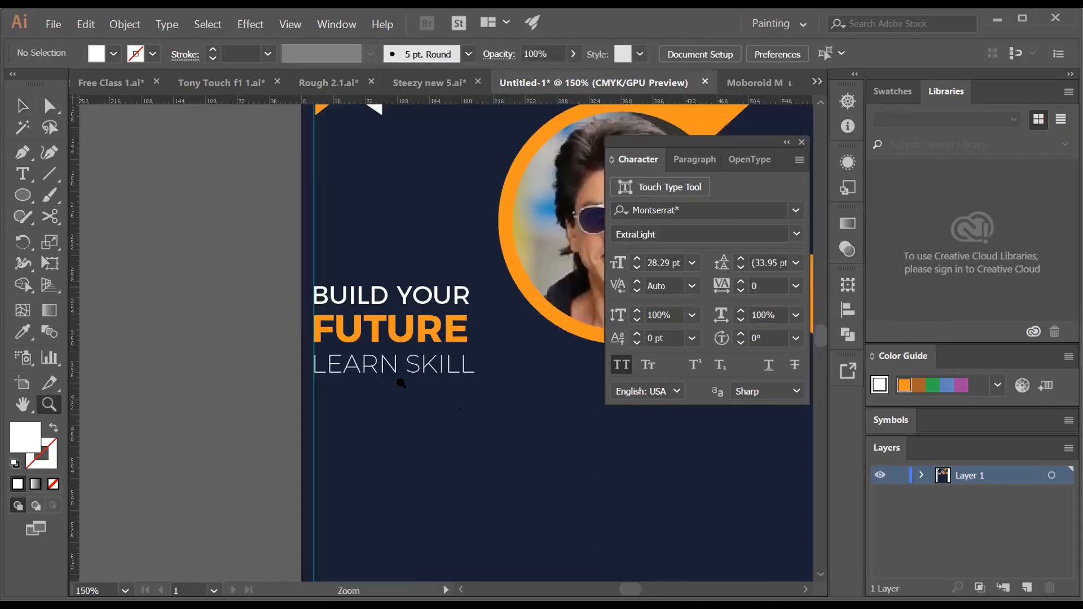
Examine the line spacing and left alignment of the three headline lines against the rest of the flyer
left_click(450, 367, "alt")
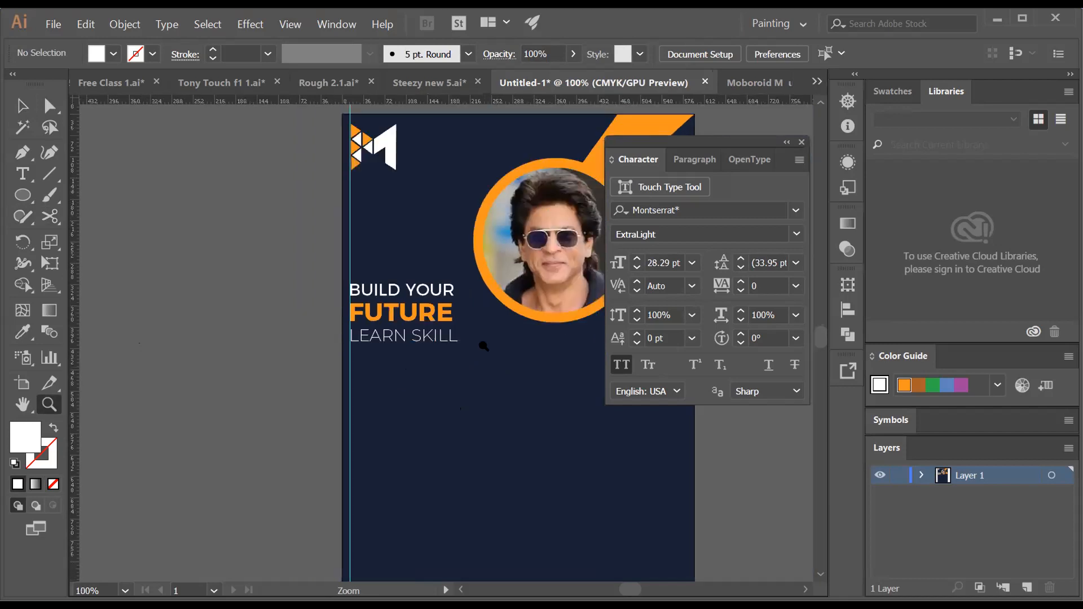
left_click(460, 357, "alt")
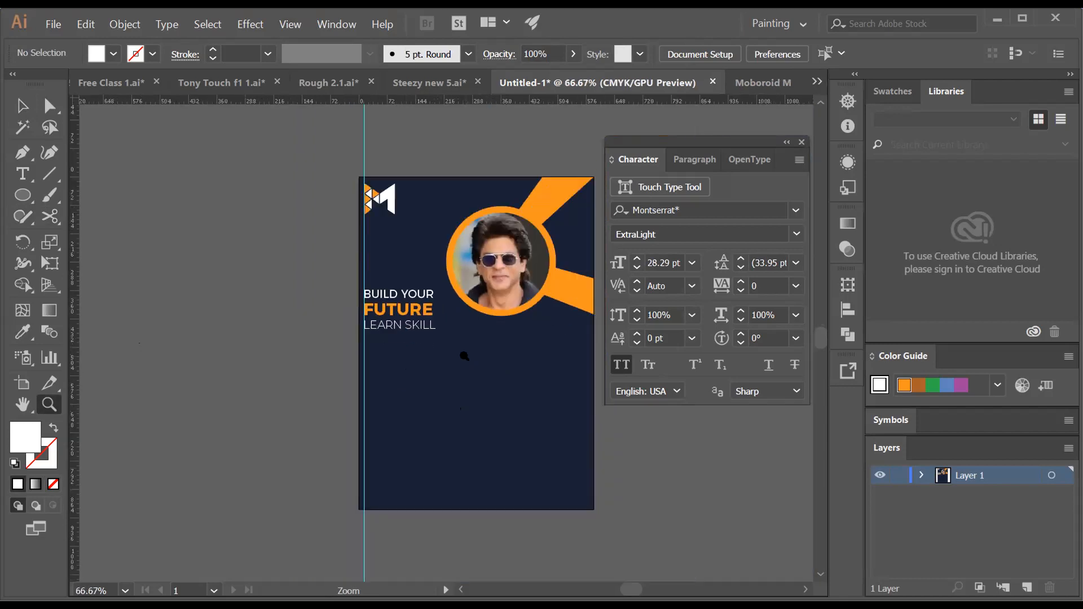
left_click(461, 343)
left_click(416, 342)
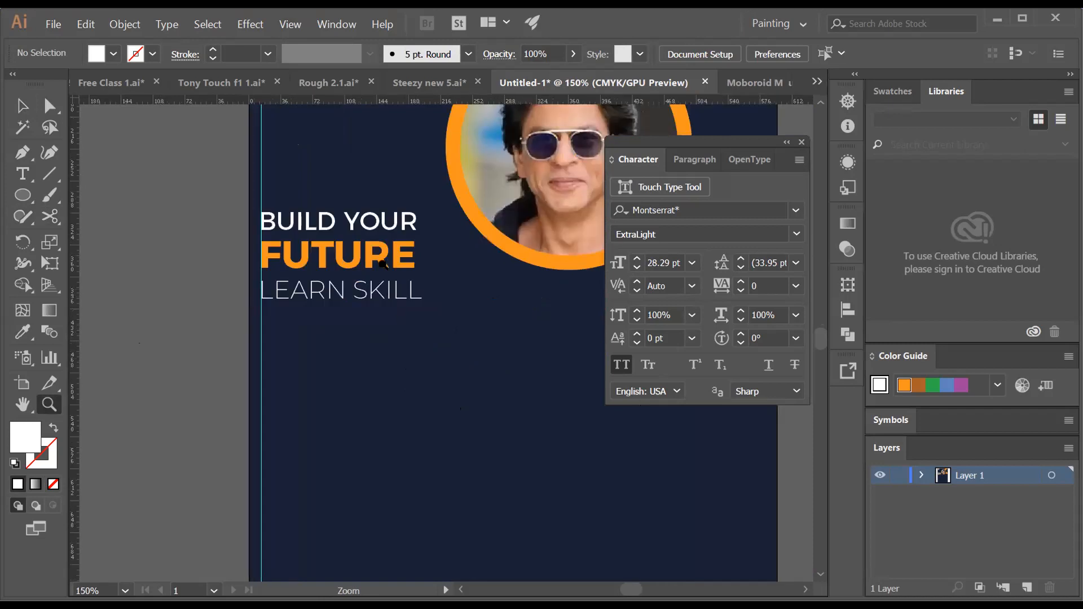
left_click(411, 338)
left_click(416, 300)
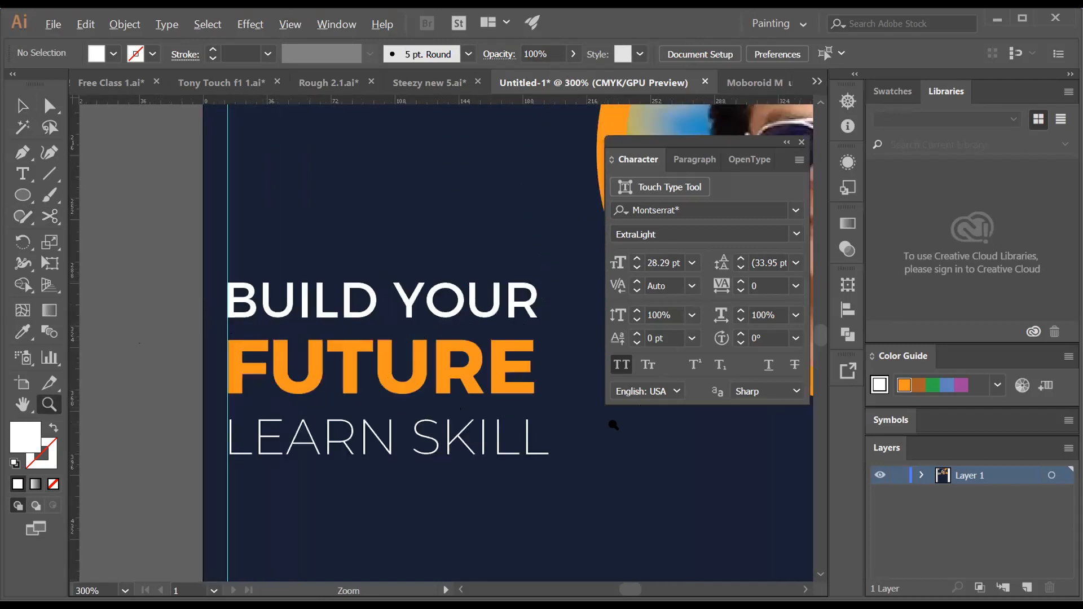
left_click(581, 425, "alt")
left_click(513, 393, "alt")
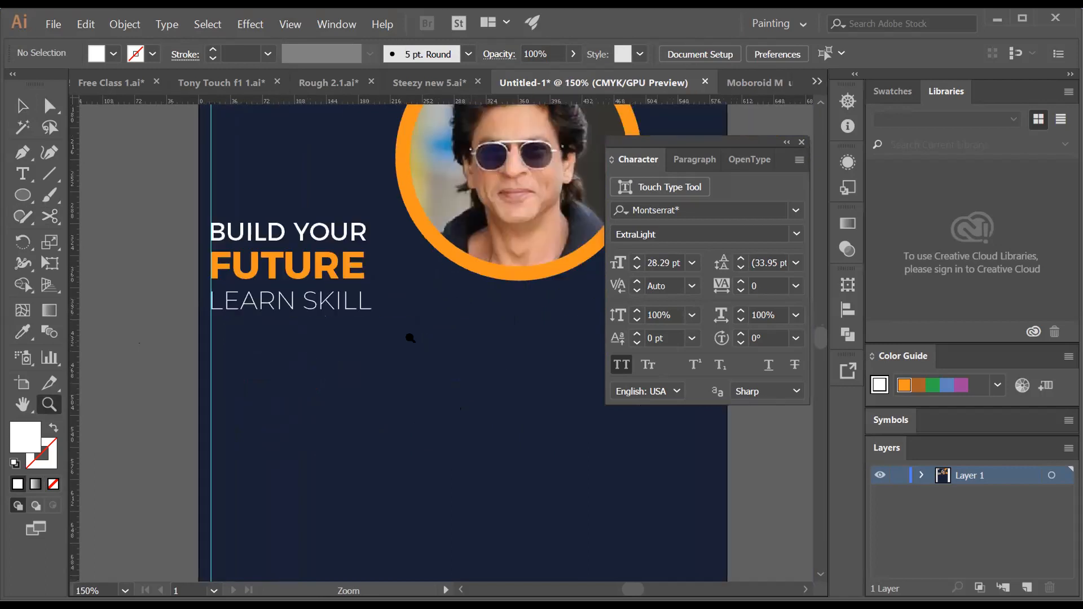
left_click(410, 337)
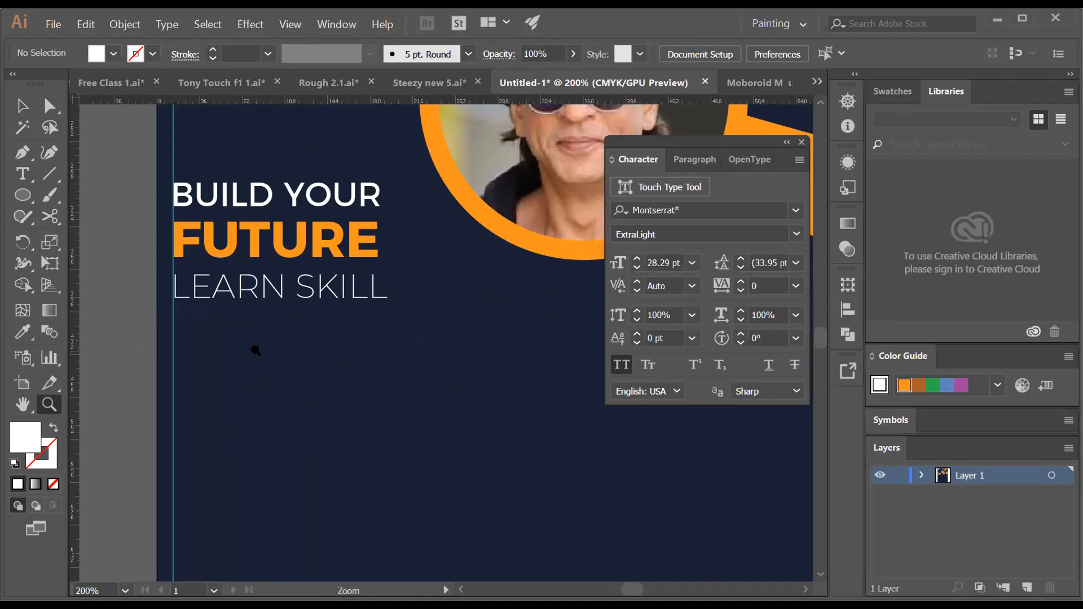
Measure the vertical gap between the "BUILD YOUR" and "FUTURE" lines
left_click(22, 334)
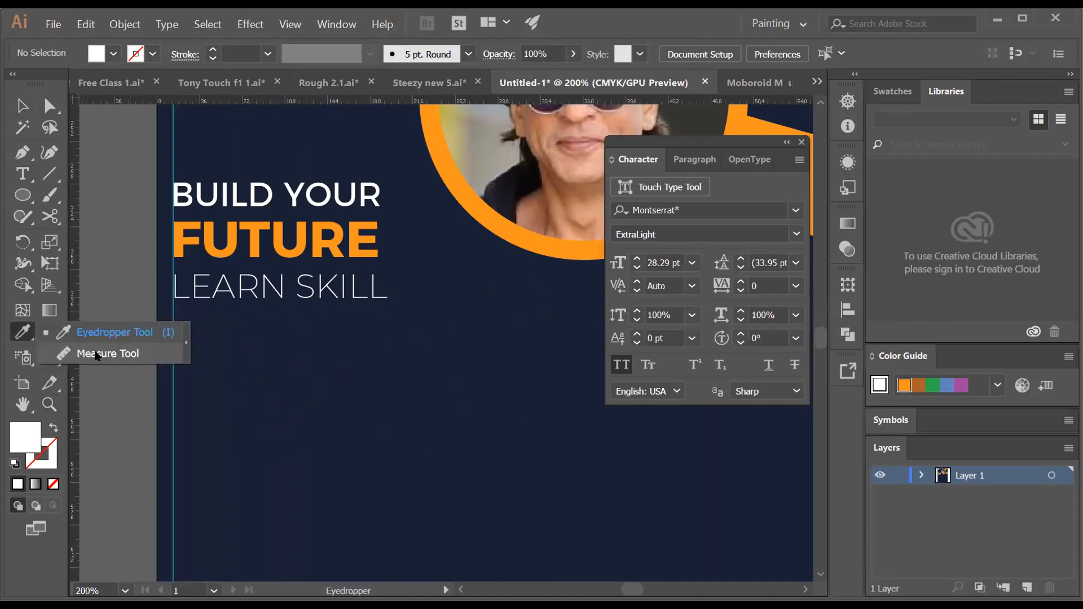
left_click(108, 353)
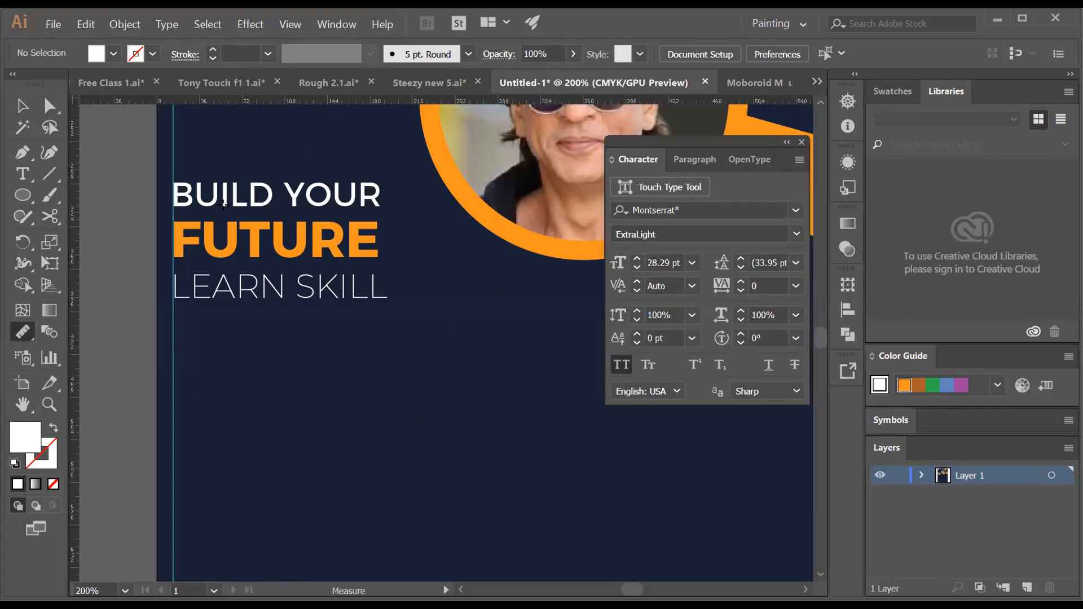
left_click_drag(223, 213, 224, 222)
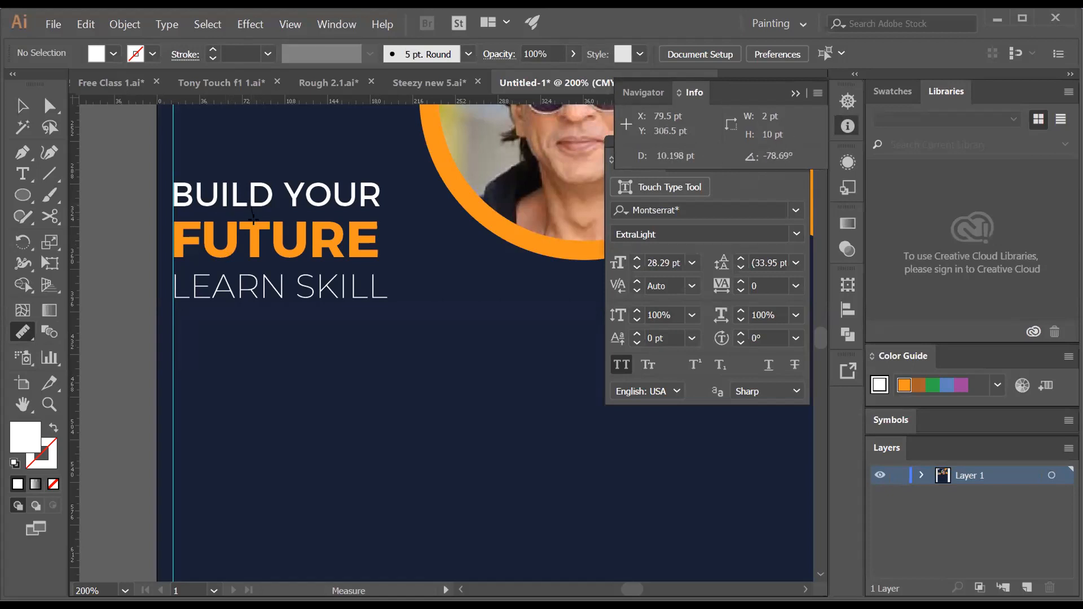
left_click_drag(249, 204, 249, 222)
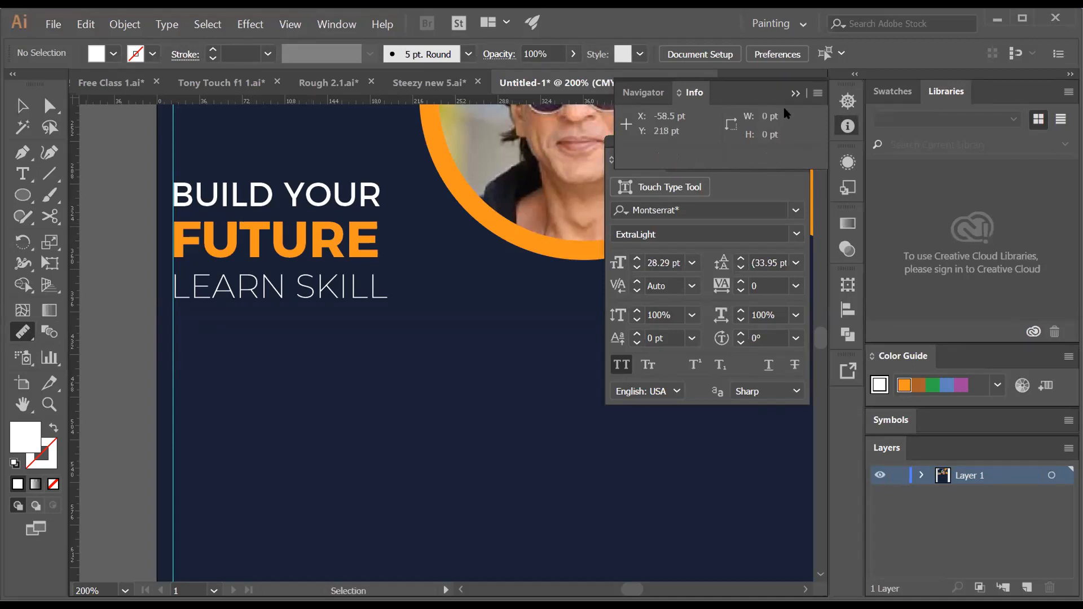
left_click(796, 94)
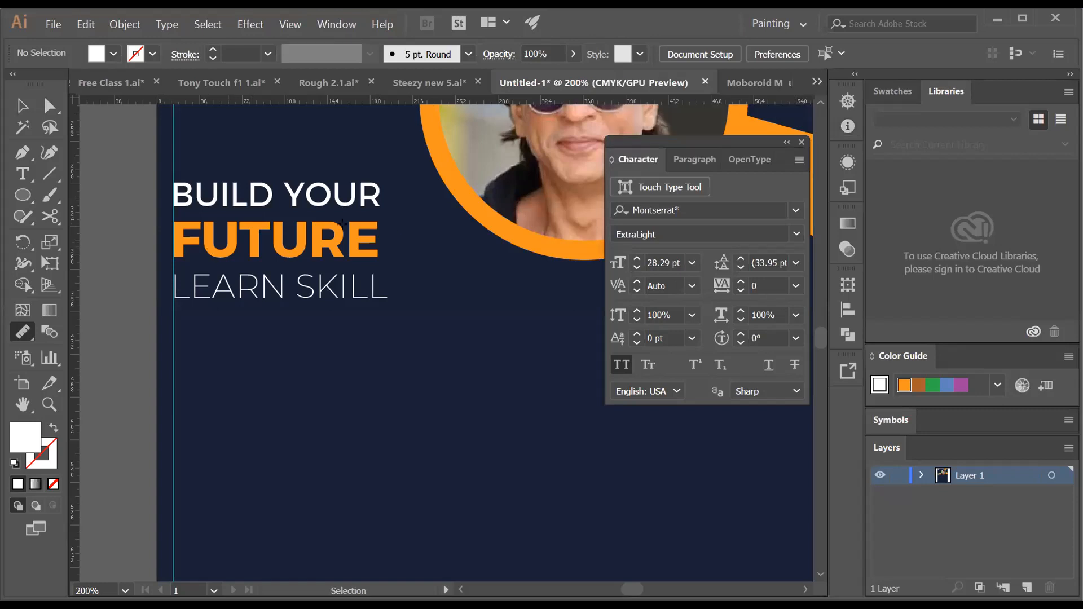
Draw a small rectangle in the gap between "BUILD YOUR" and "FUTURE" as a spacer and fill it red
left_click(22, 197)
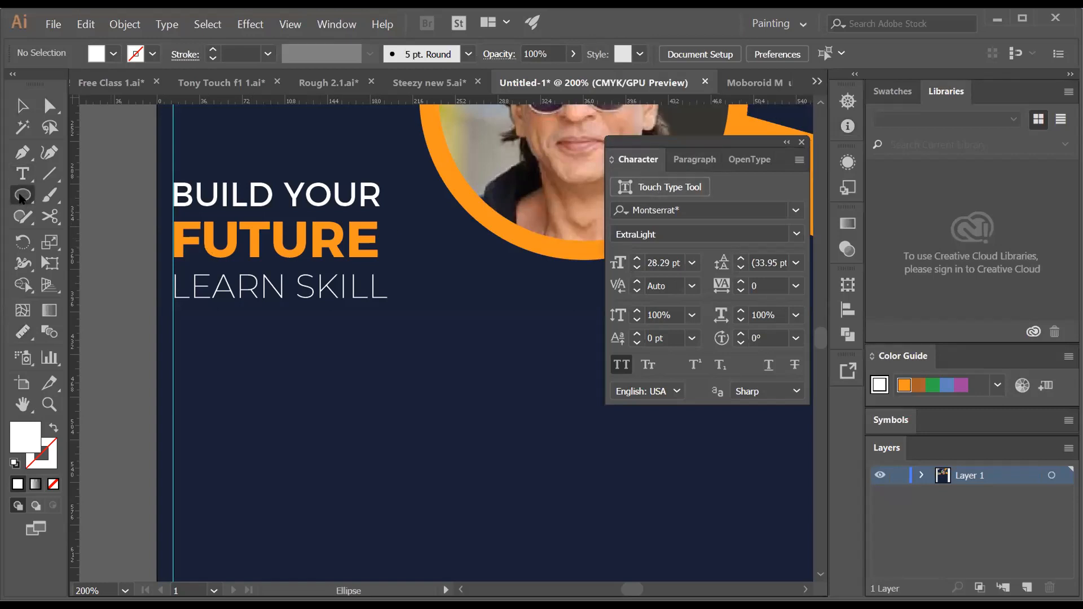
key("m")
left_click_drag(165, 212, 212, 221)
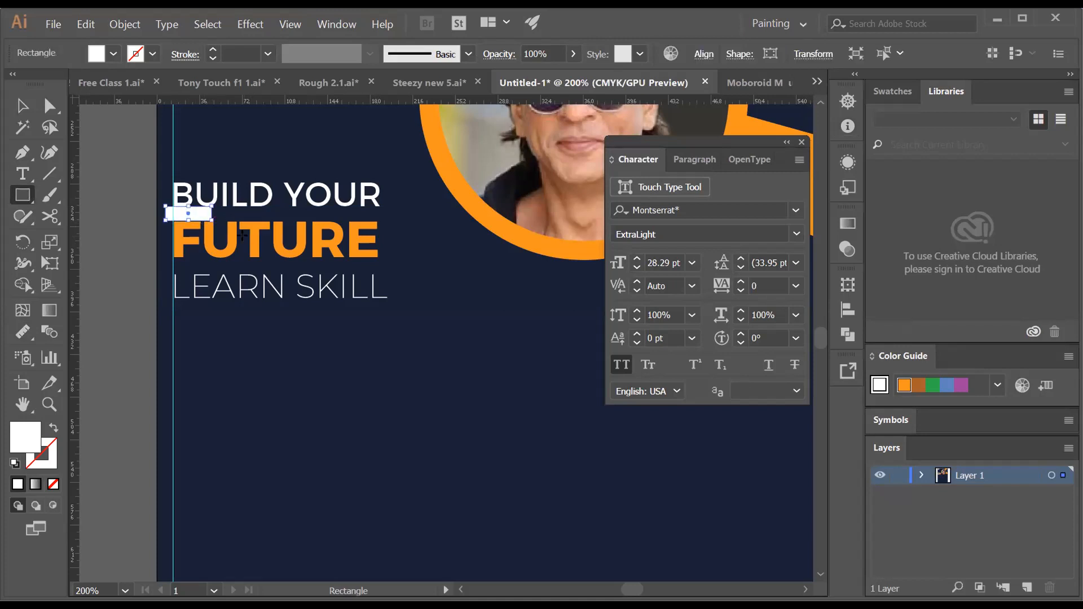
left_click(23, 106)
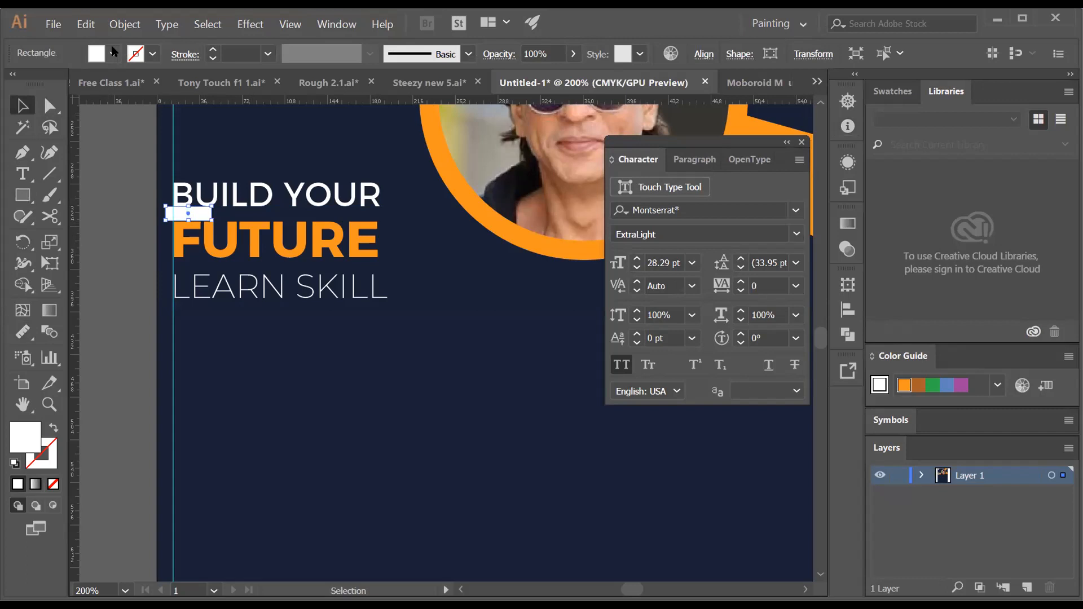
left_click(112, 53)
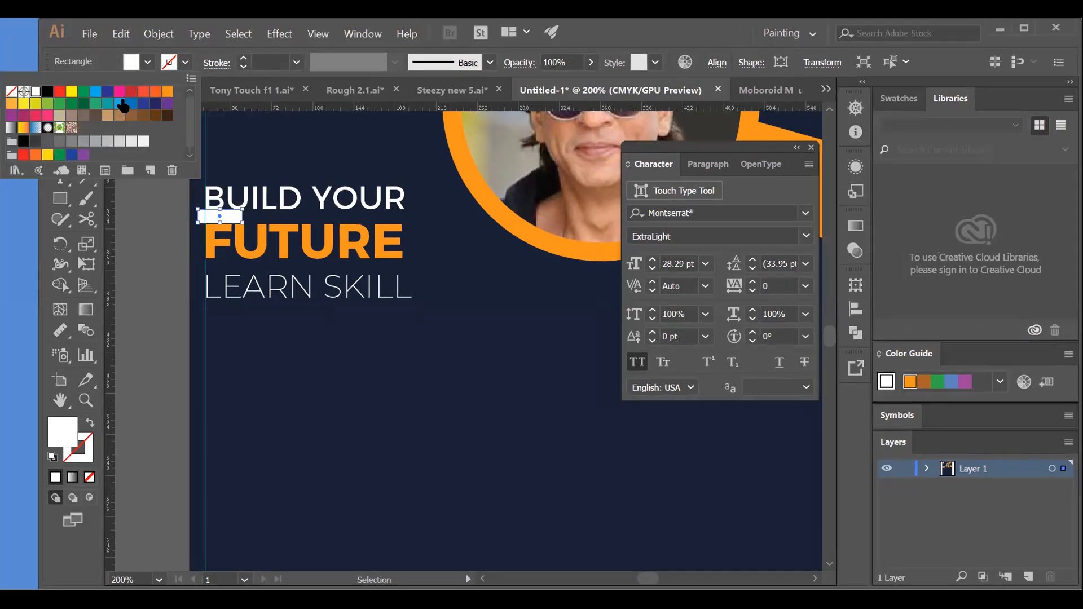
left_click(131, 91)
left_click(135, 236)
Duplicate the red spacer rectangle so that the copy sits directly against the lower edge of "FUTURE"
key("z")
left_click(281, 268)
left_click(424, 320)
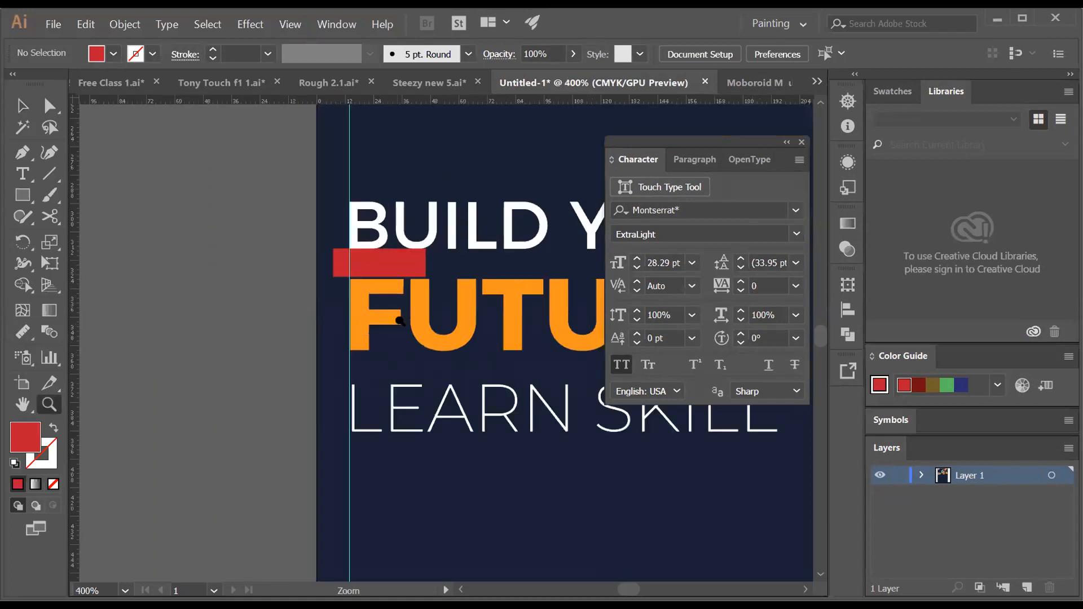
left_click(446, 309)
key("v")
left_click(336, 274)
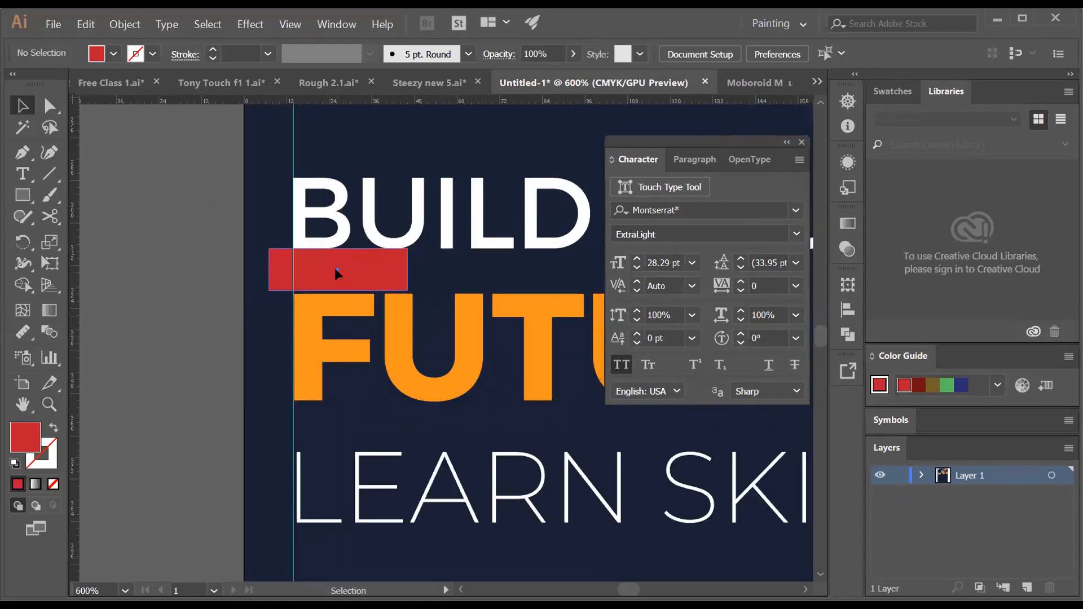
left_click_drag(333, 269, 365, 422)
left_click(187, 262)
left_click(157, 418)
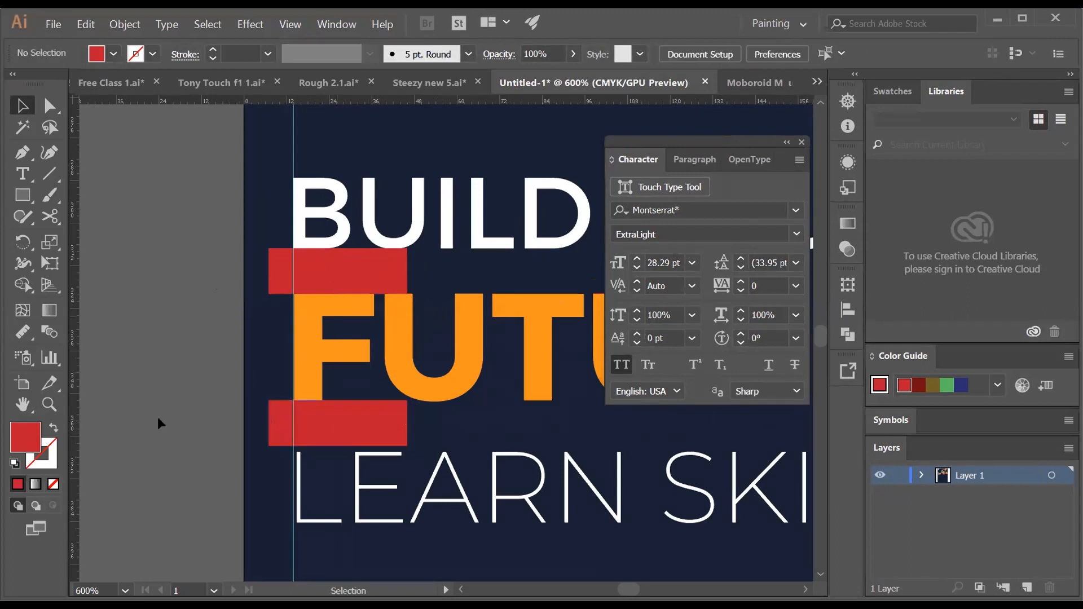
Nudge the "LEARN SKILL" line up to the lower edge of the second red spacer and slightly left
left_click(381, 477)
key("Left")
key("Up")
key("Up")
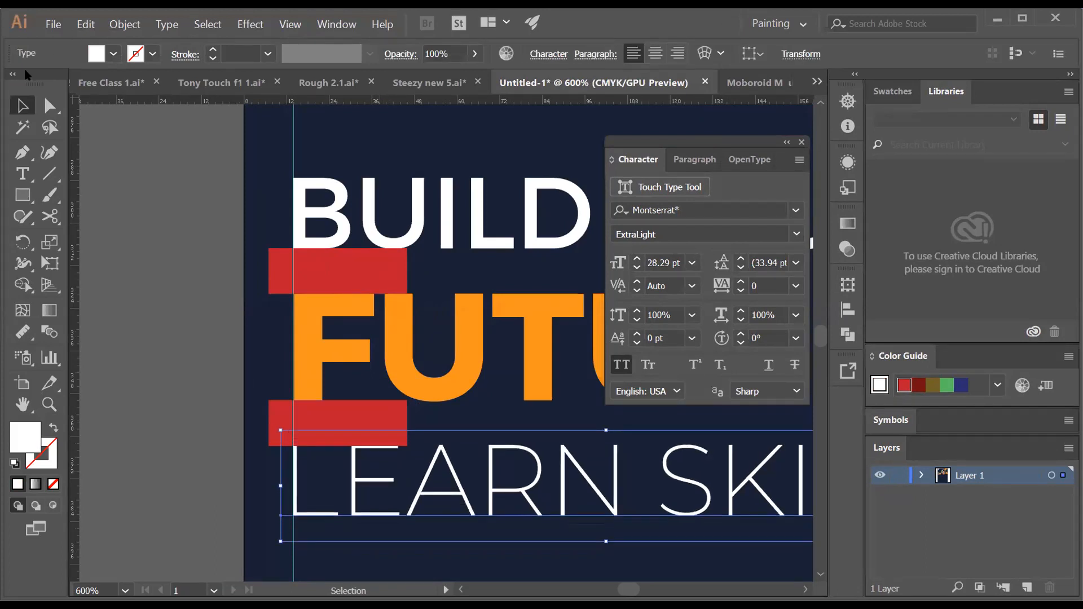
left_click(177, 211)
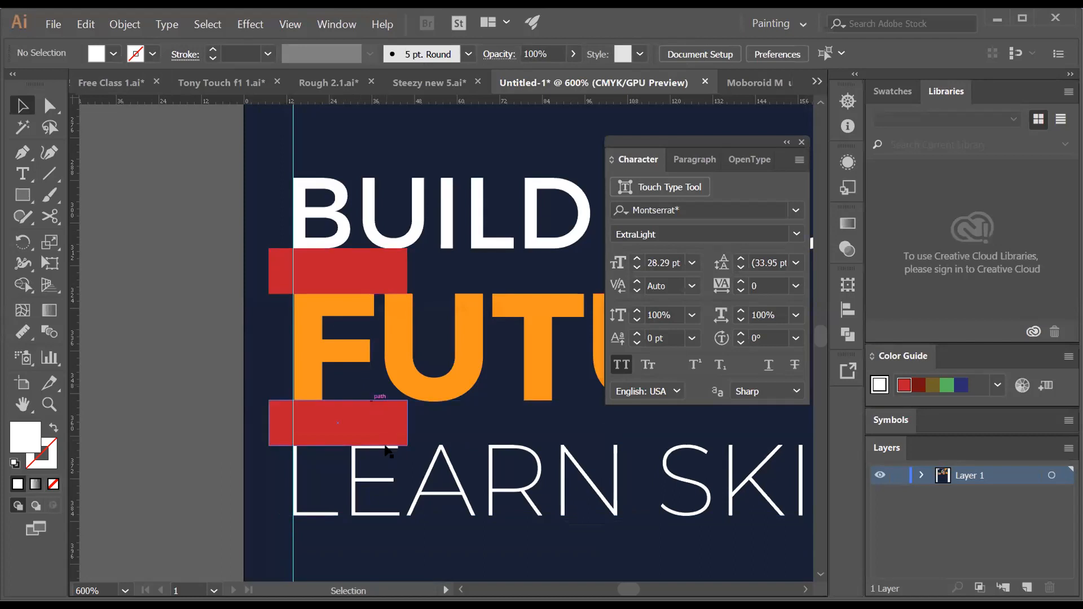
Select both red spacer rectangles by their matching fill with the Magic Wand and delete them
key("z")
left_click(554, 425, "alt")
left_click(510, 370, "alt")
left_click(527, 340, "alt")
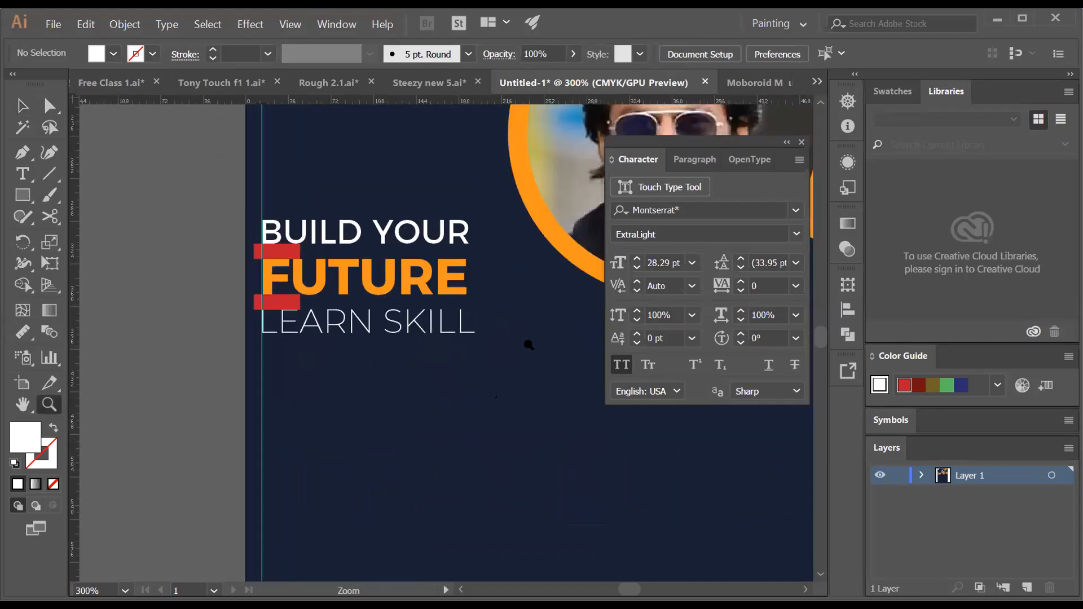
left_click(455, 339, "alt")
left_click(455, 339)
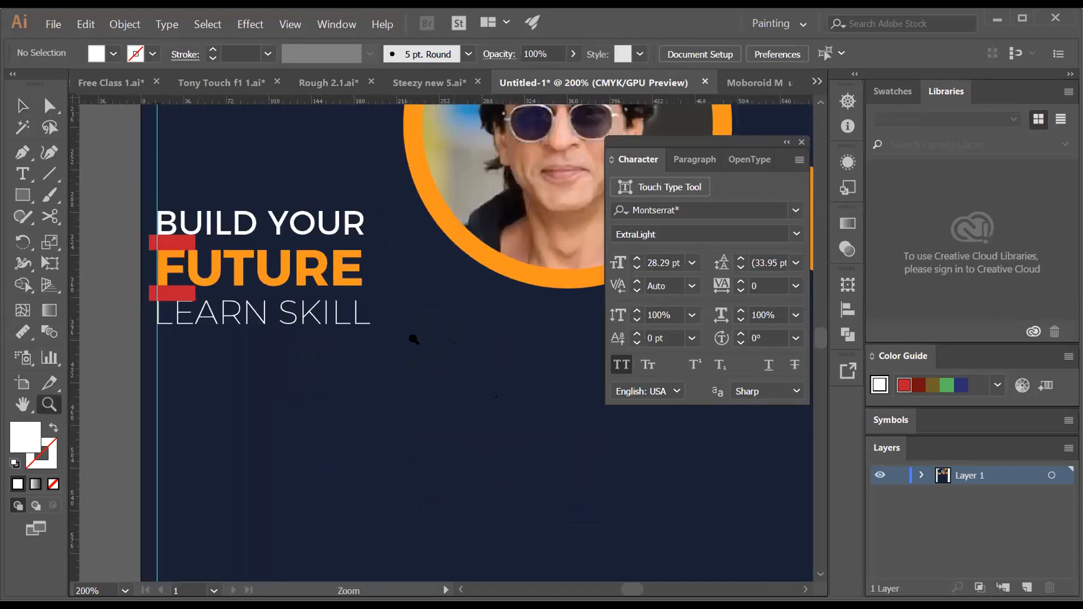
left_click(22, 128)
left_click(171, 242)
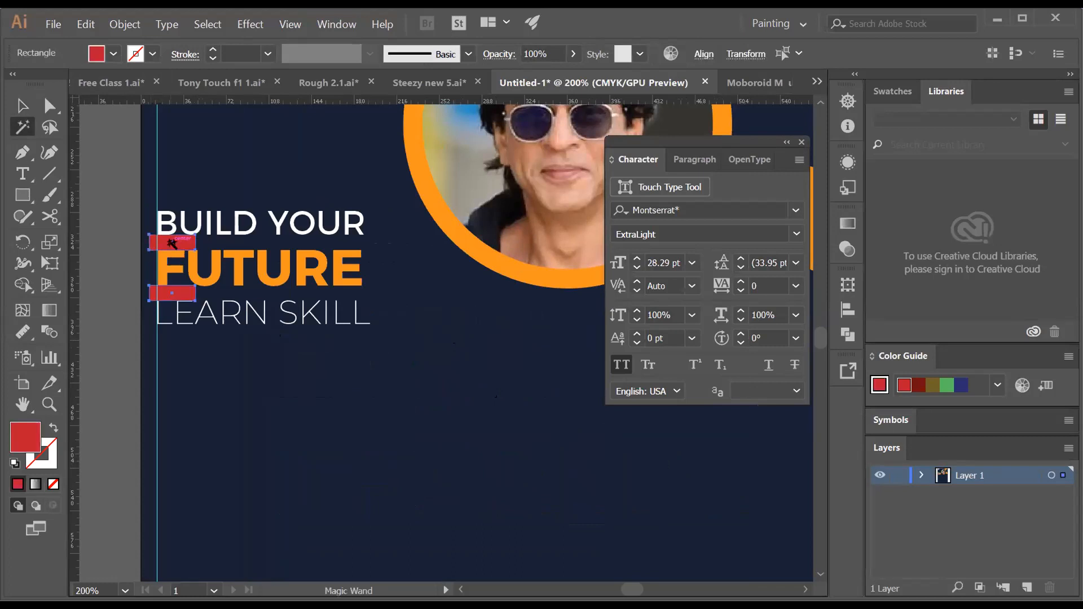
key("Delete")
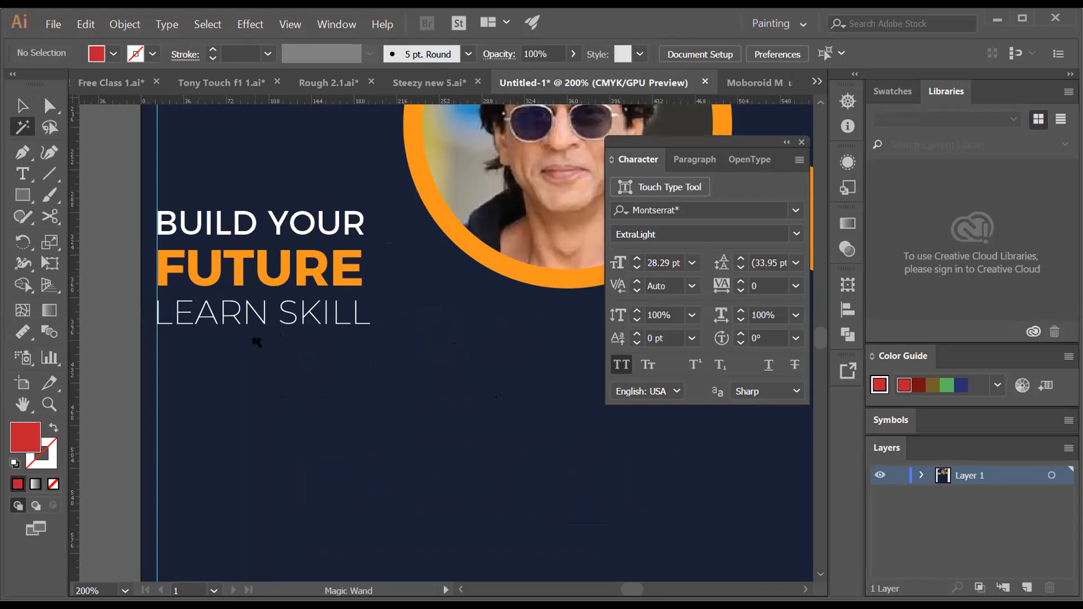
left_click(23, 106)
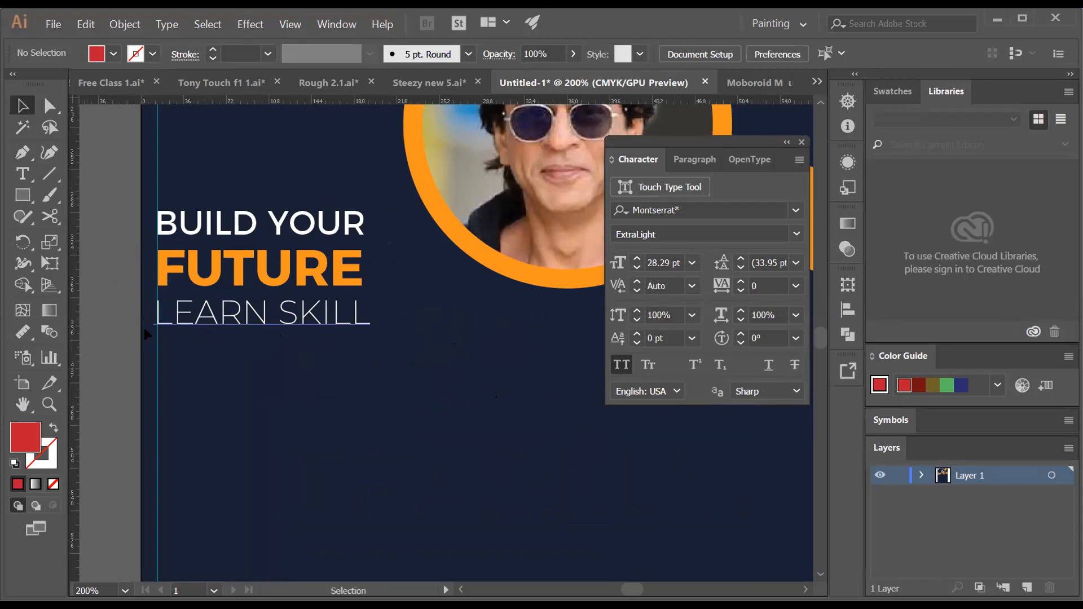
Draw a thin rectangle about 180 pt wide and 3.3 pt high under "LEARN SKILL", starting at the vertical guide
key("z")
left_click(420, 333, "alt")
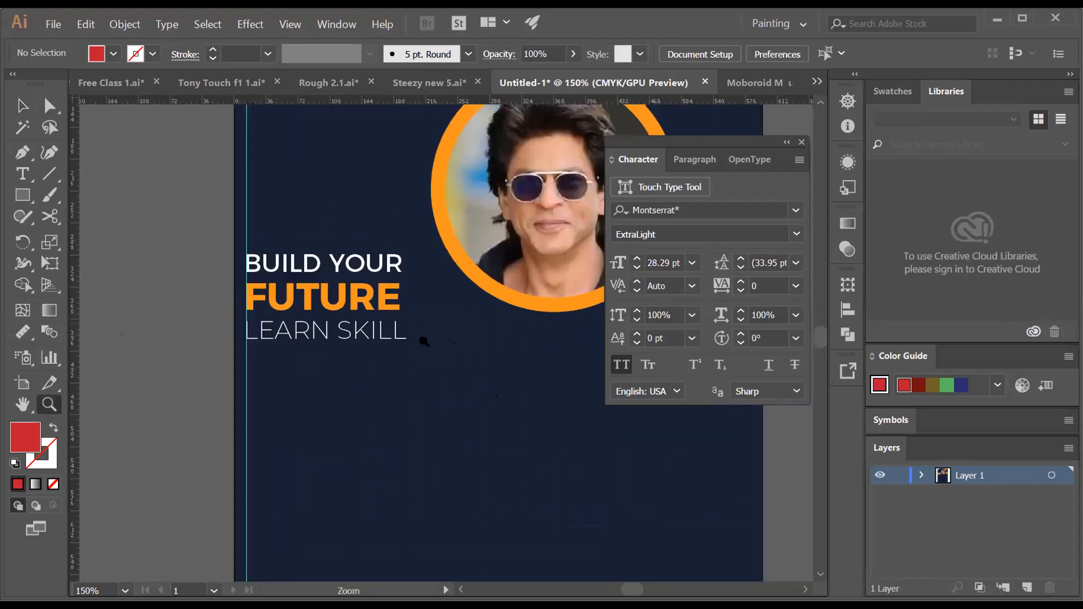
left_click(461, 354, "alt")
left_click(431, 373, "alt")
left_click(432, 329)
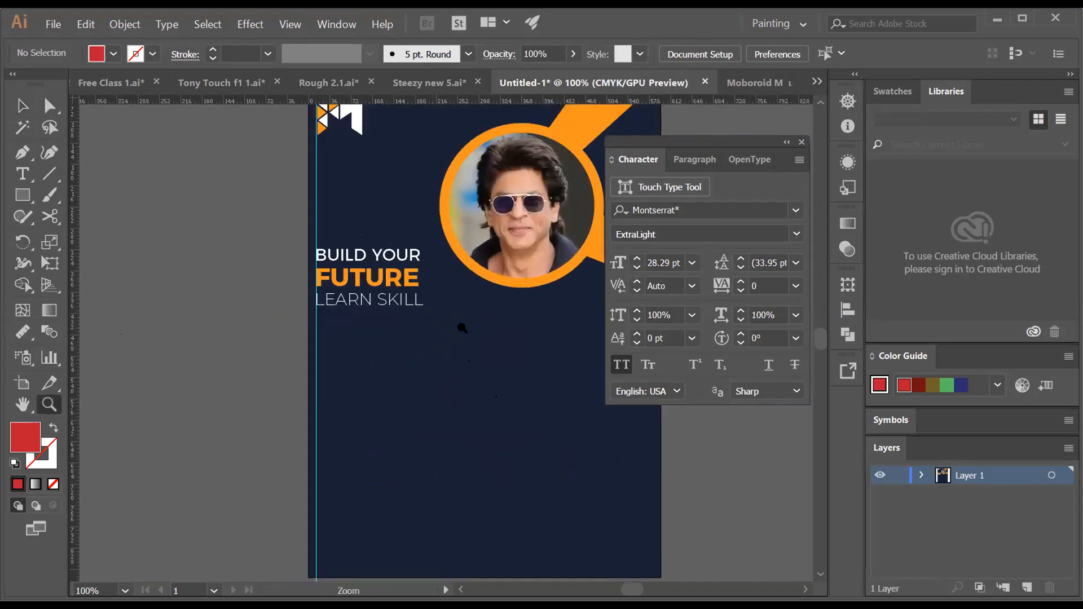
left_click(480, 330, "alt")
left_click(505, 334, "alt")
left_click(412, 348)
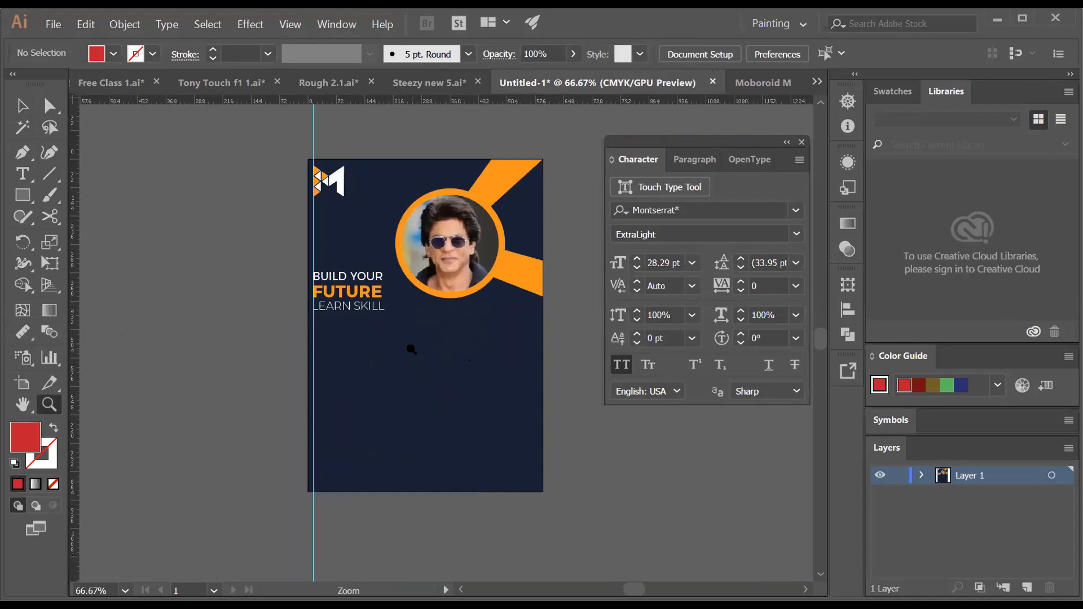
left_click(411, 348)
left_click(434, 311)
left_click(22, 195)
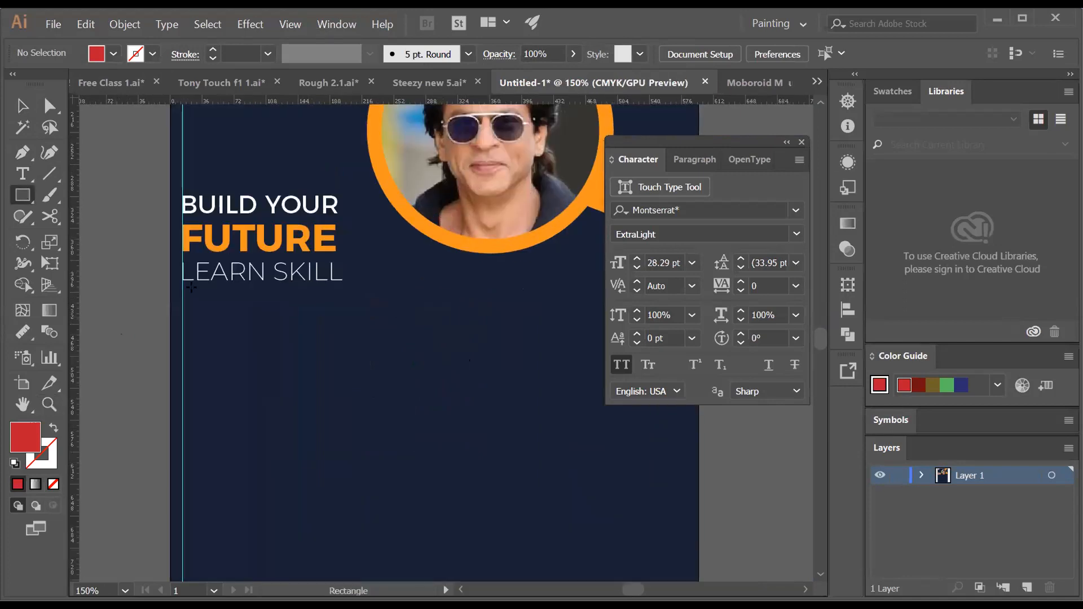
left_click_drag(183, 289, 343, 290)
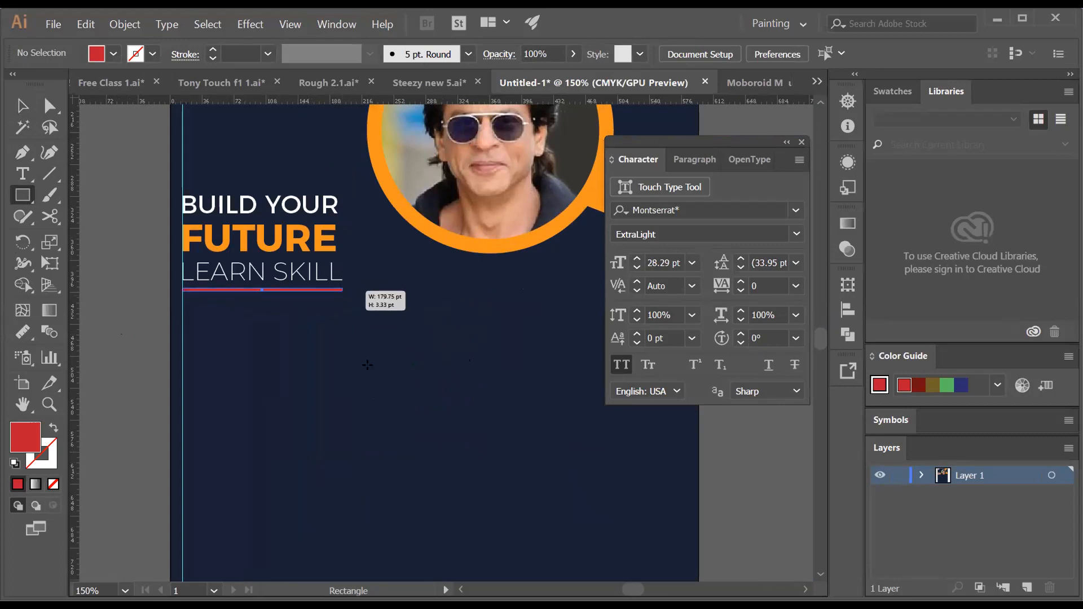
Recolour the underline bar with the orange sampled from the photo's ring
left_click(22, 336)
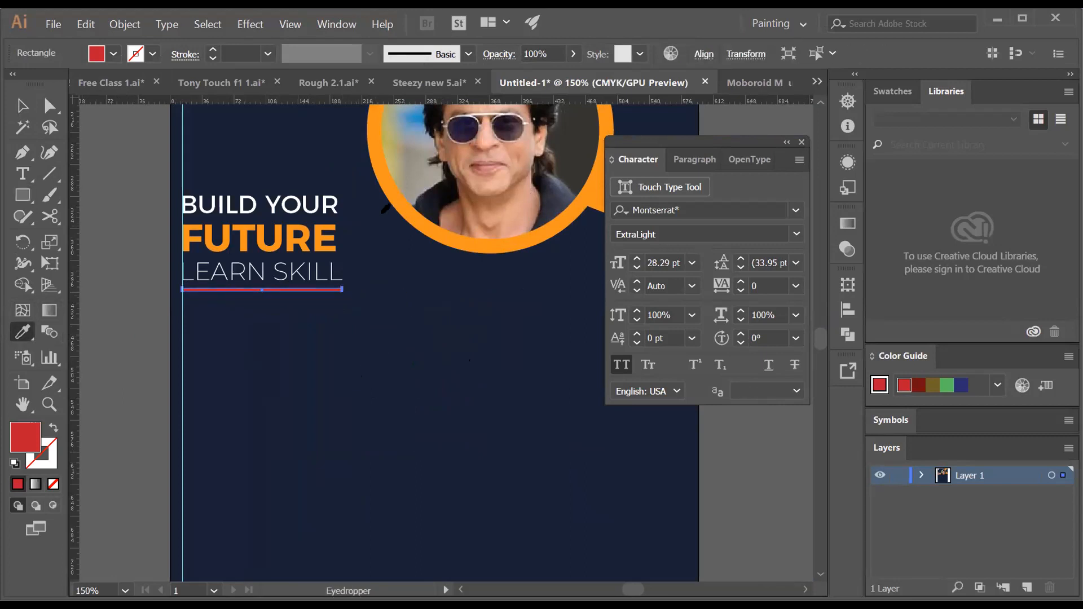
left_click(482, 251)
left_click(23, 105)
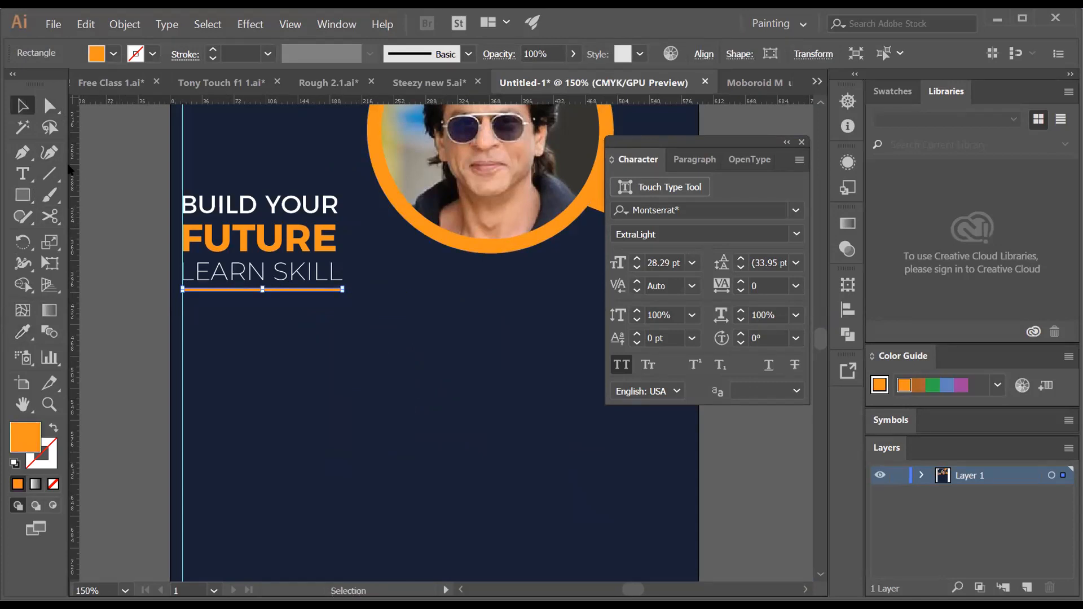
left_click(98, 232)
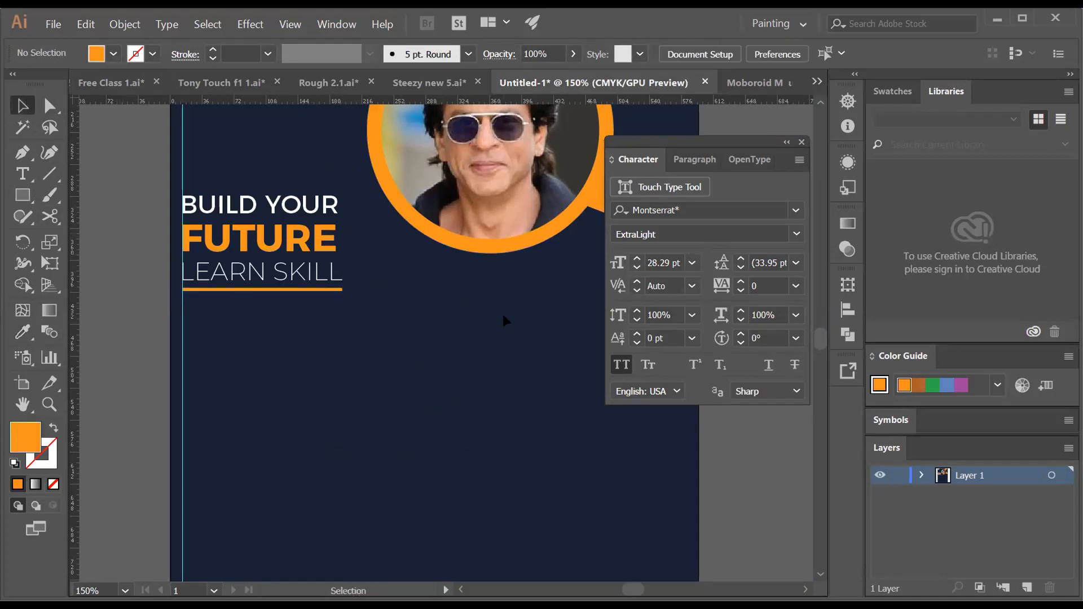
key("z")
left_click(520, 333, "alt")
left_click(523, 338, "alt")
left_click(358, 337)
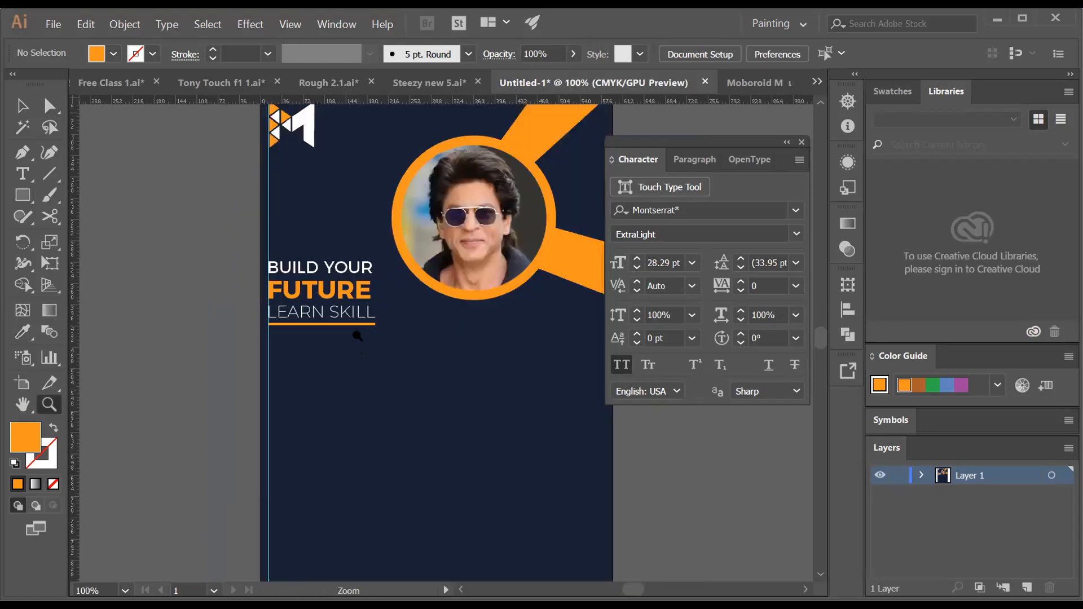
left_click(489, 337, "alt")
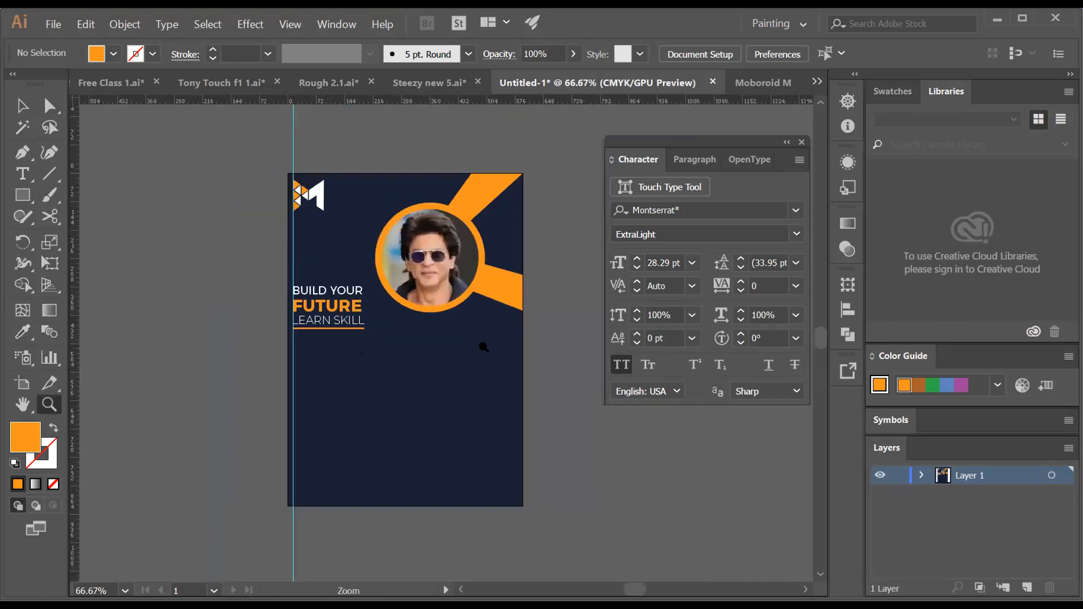
Duplicate the "BUILD YOUR" line below the orange underline and change the copy's text to "ABOUT US:"
left_click(447, 329)
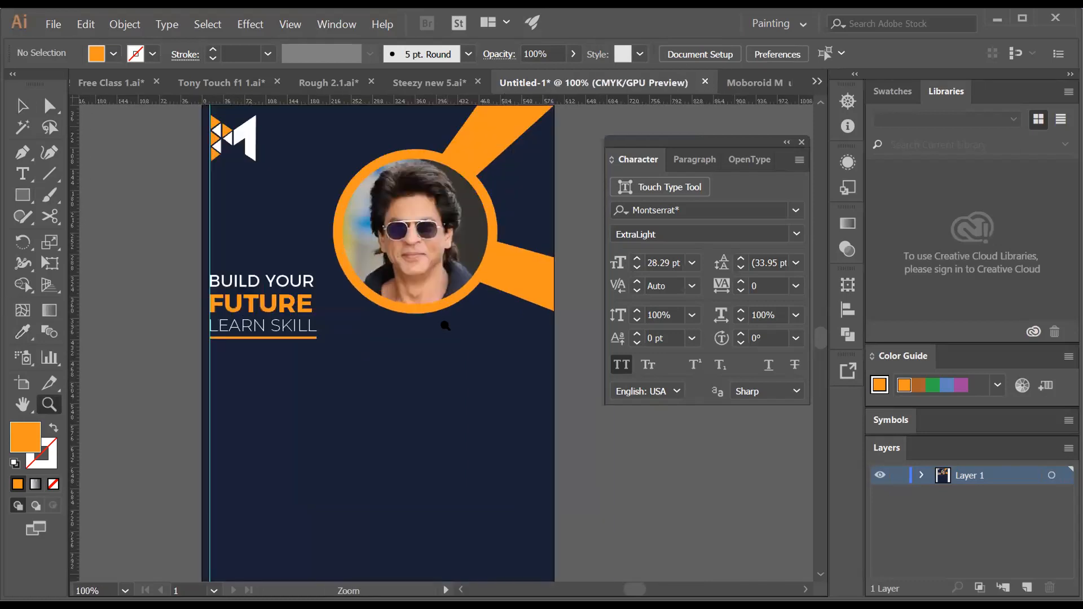
key("v")
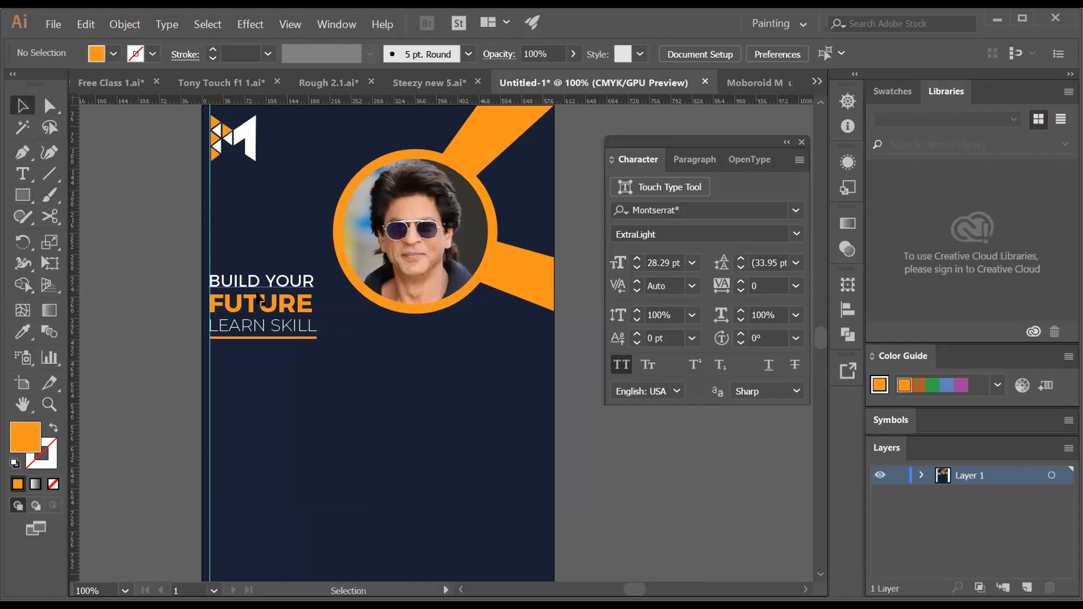
left_click_drag(236, 284, 239, 360)
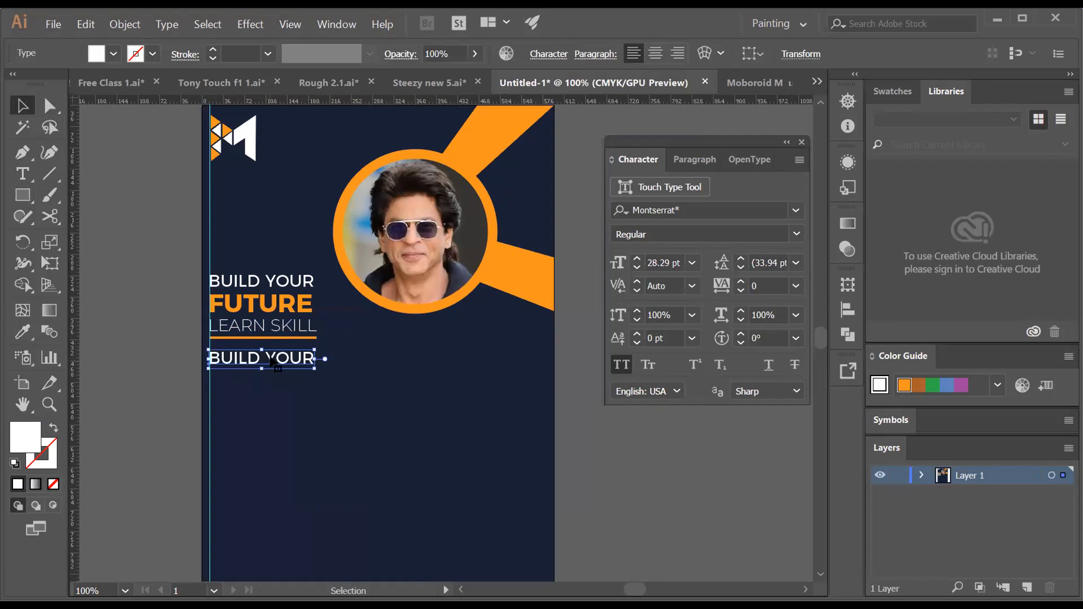
double_click(285, 356)
left_click_drag(321, 354, 126, 358)
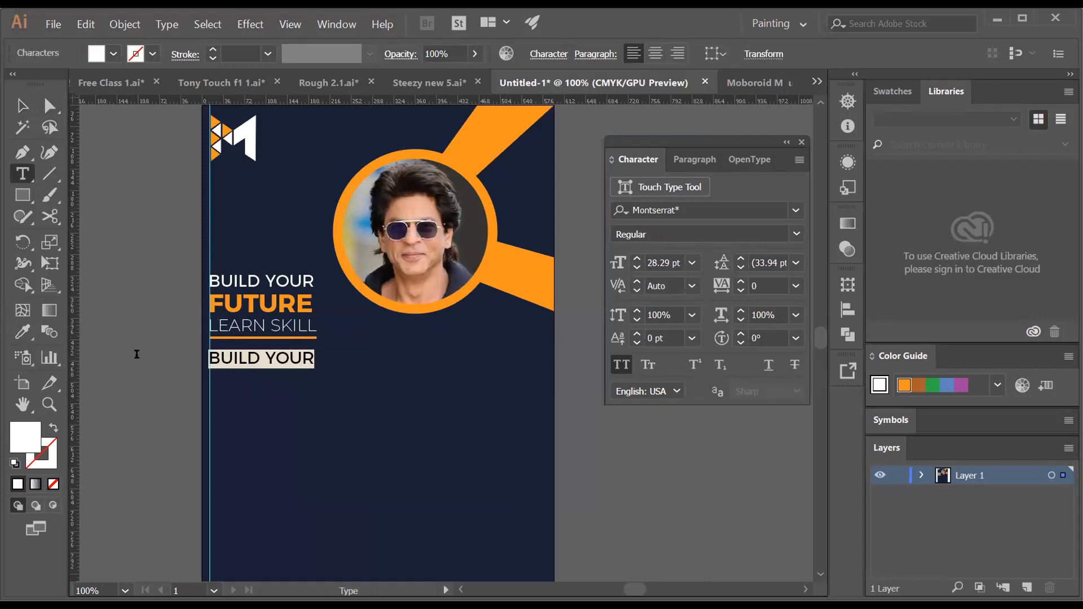
type("ABOUT US:")
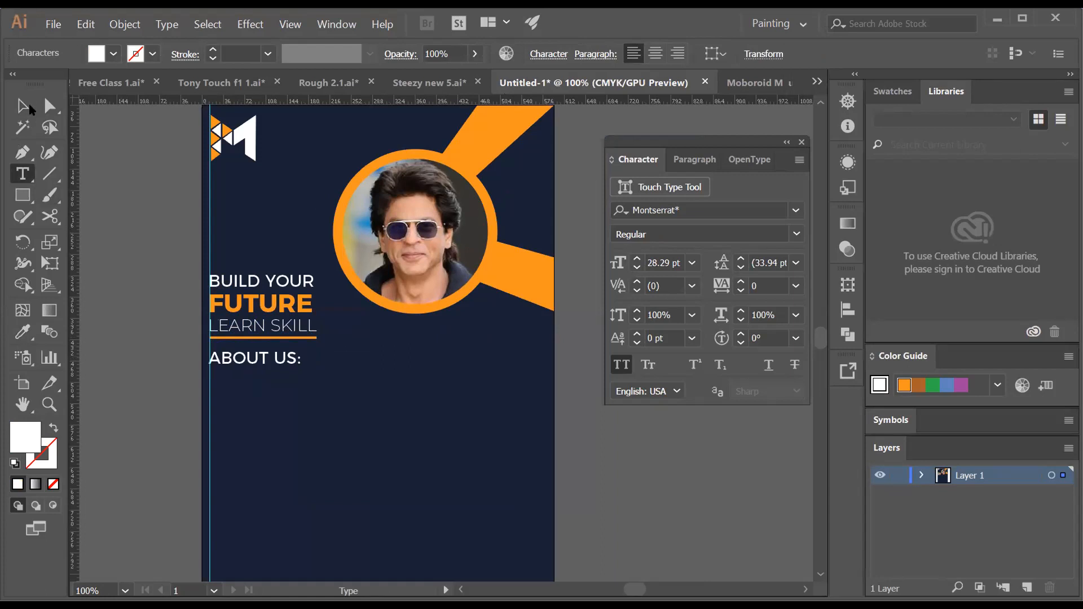
key("Escape")
left_click(141, 343)
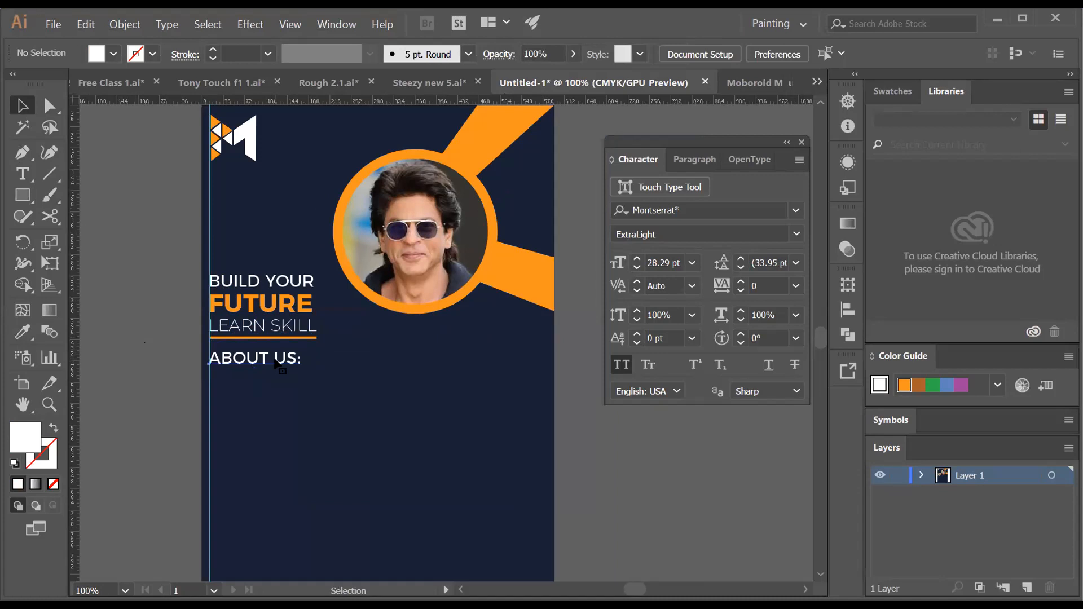
Scale the "ABOUT US:" heading down proportionally to a font size of about 20.85 pt
left_click(277, 366)
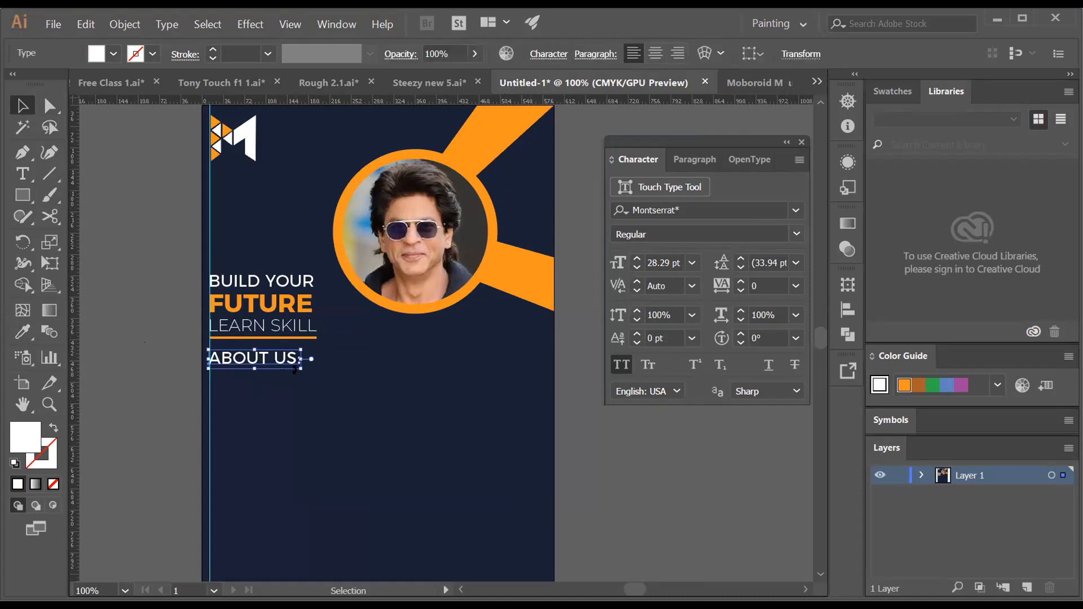
left_click_drag(303, 370, 276, 376)
left_click(167, 347)
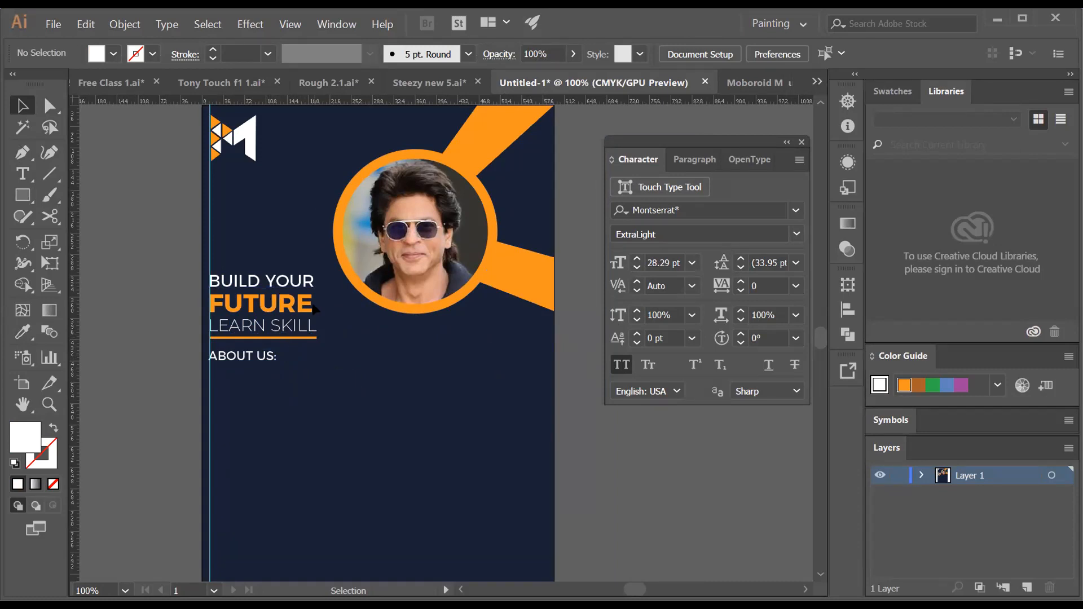
left_click(314, 308)
left_click_drag(314, 295, 374, 252)
key("ctrl+z")
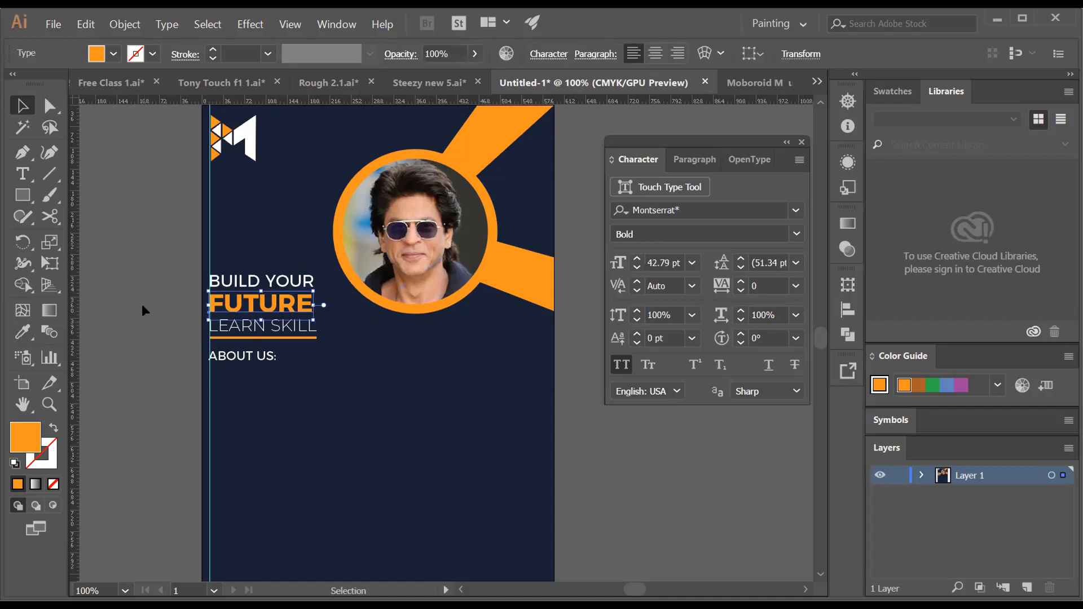
left_click(141, 303)
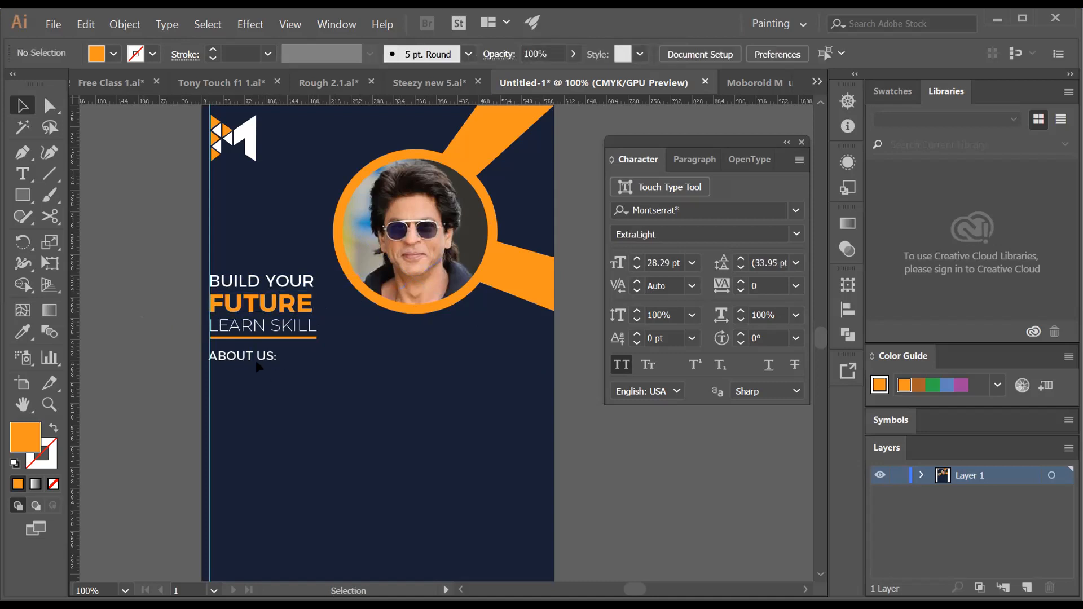
Nudge the "ABOUT US:" heading slightly right so its first letter lines up with the vertical guide
key("z")
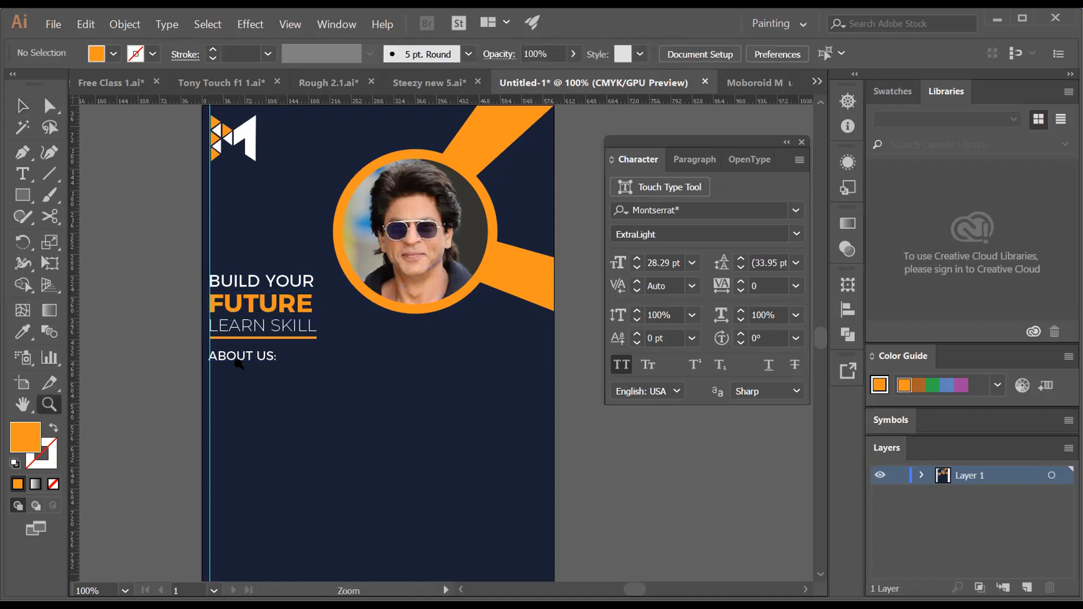
left_click(244, 368)
left_click(432, 344)
left_click(432, 343)
left_click(433, 342)
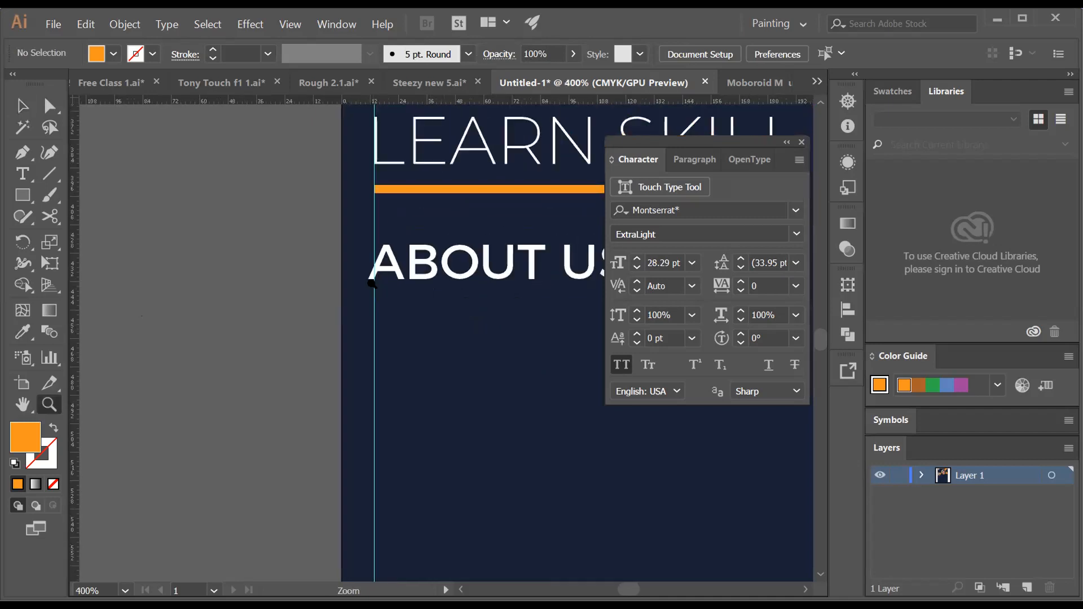
key("v")
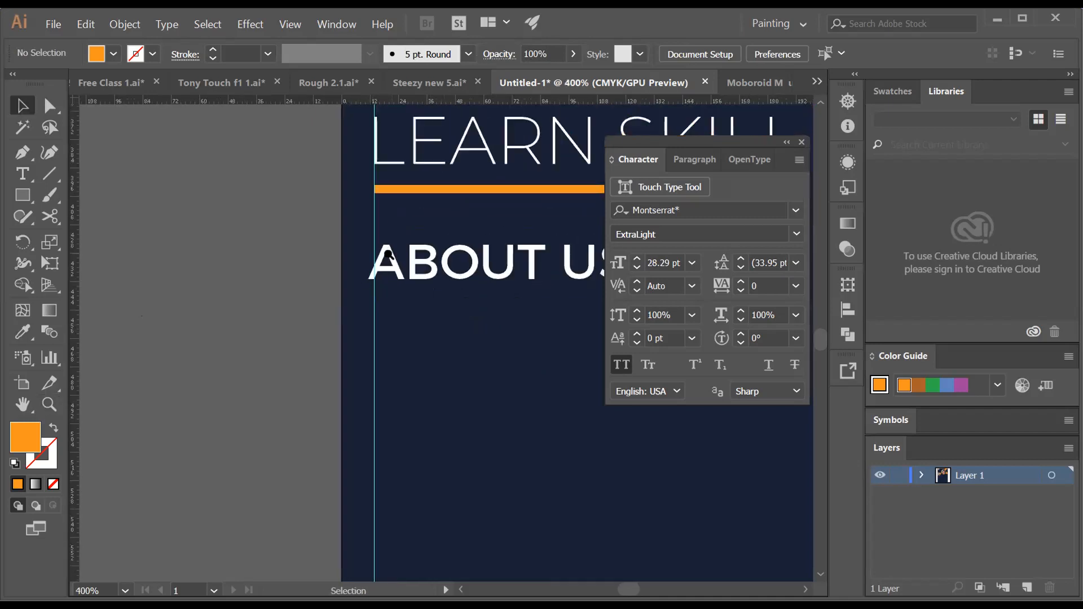
left_click(421, 275)
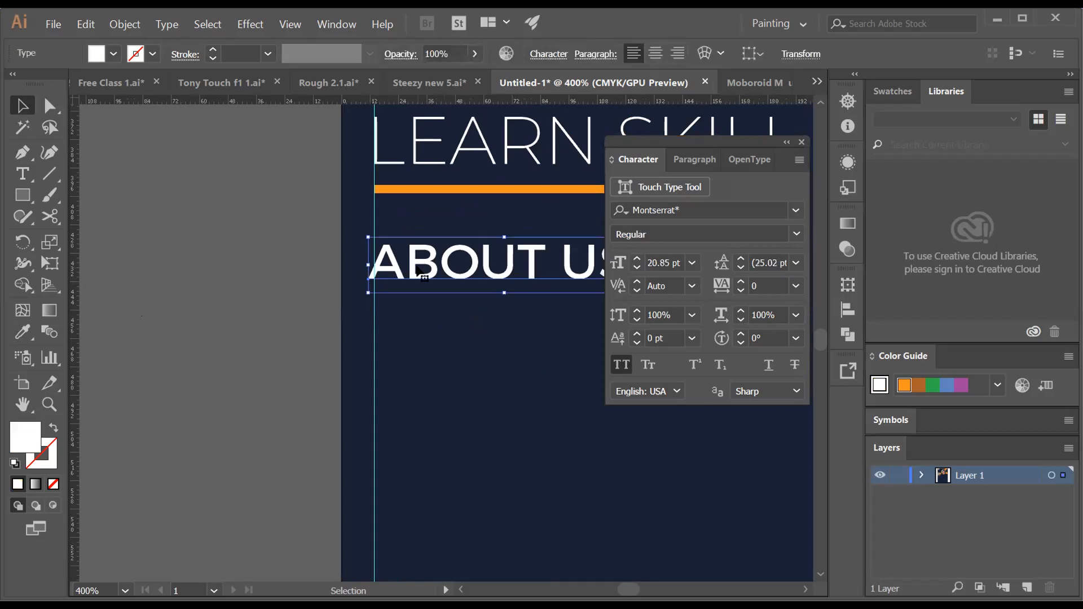
key("Right")
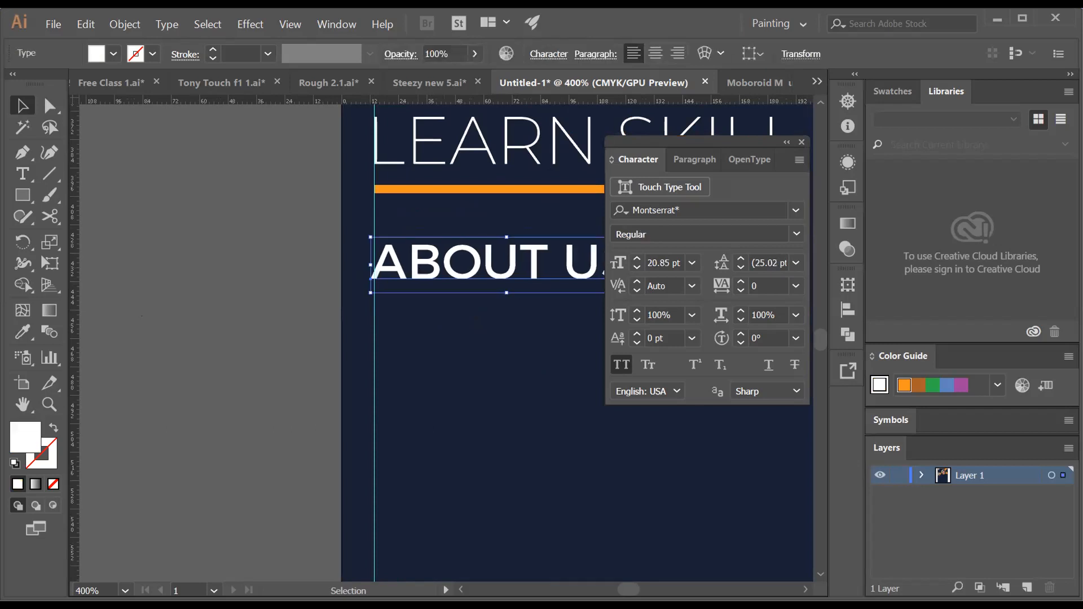
key("Right")
key("Right")
left_click(232, 231)
left_click(434, 271)
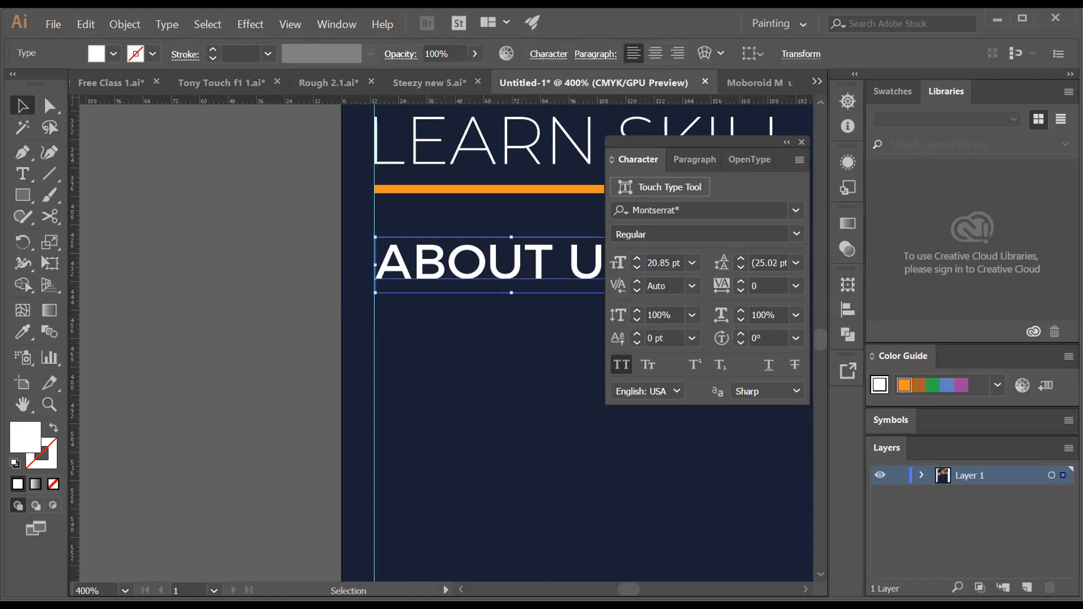
key("Left")
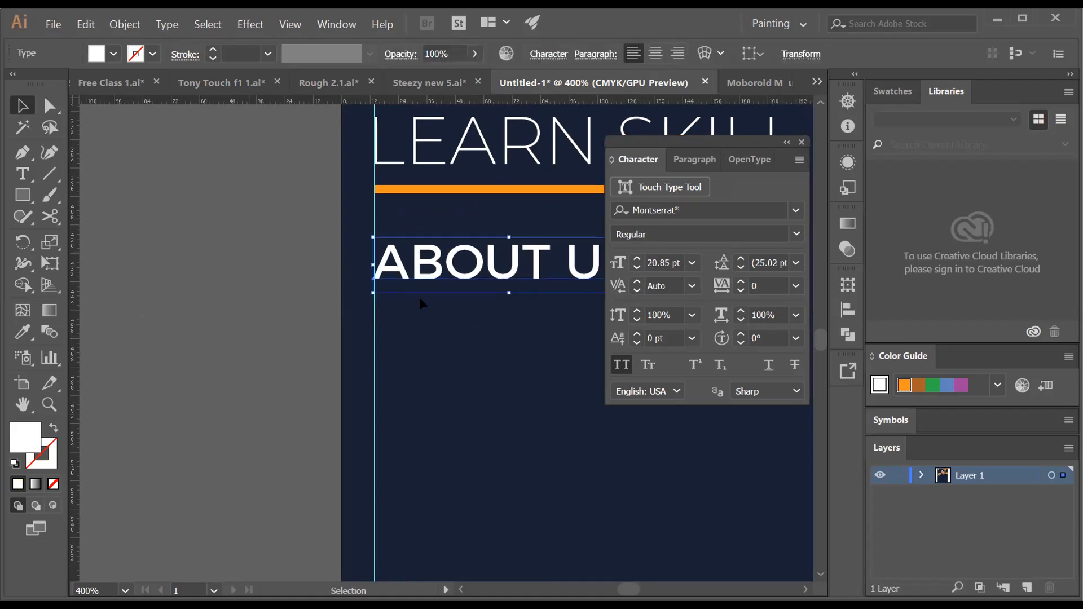
left_click(425, 317)
Add a second vertical guide at the far end of the orange underline
key("z")
left_click(513, 287, "alt")
left_click(513, 317, "alt")
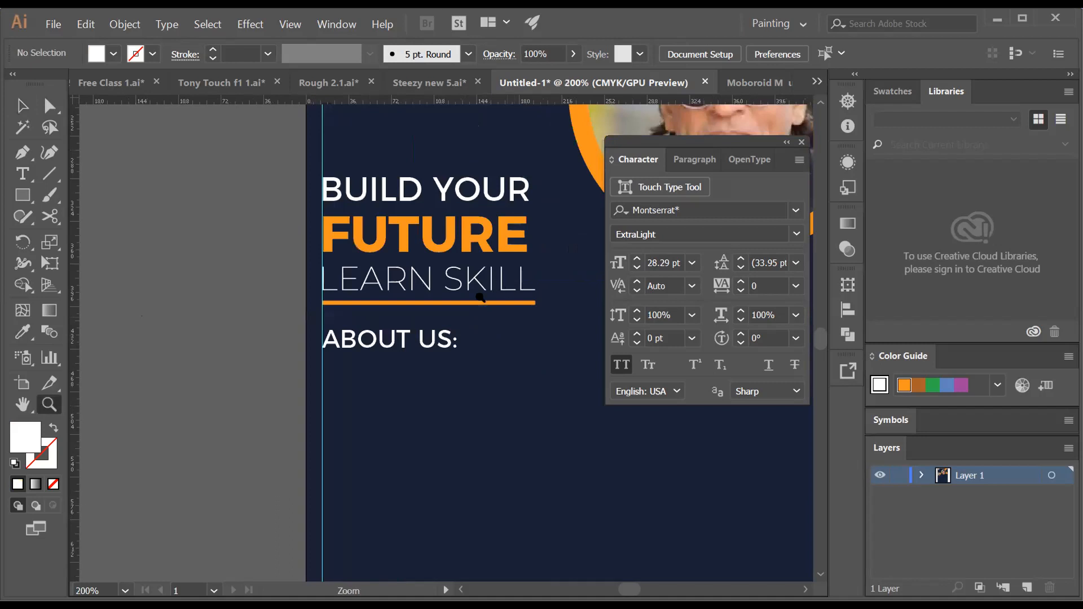
left_click(467, 368, "alt")
key("v")
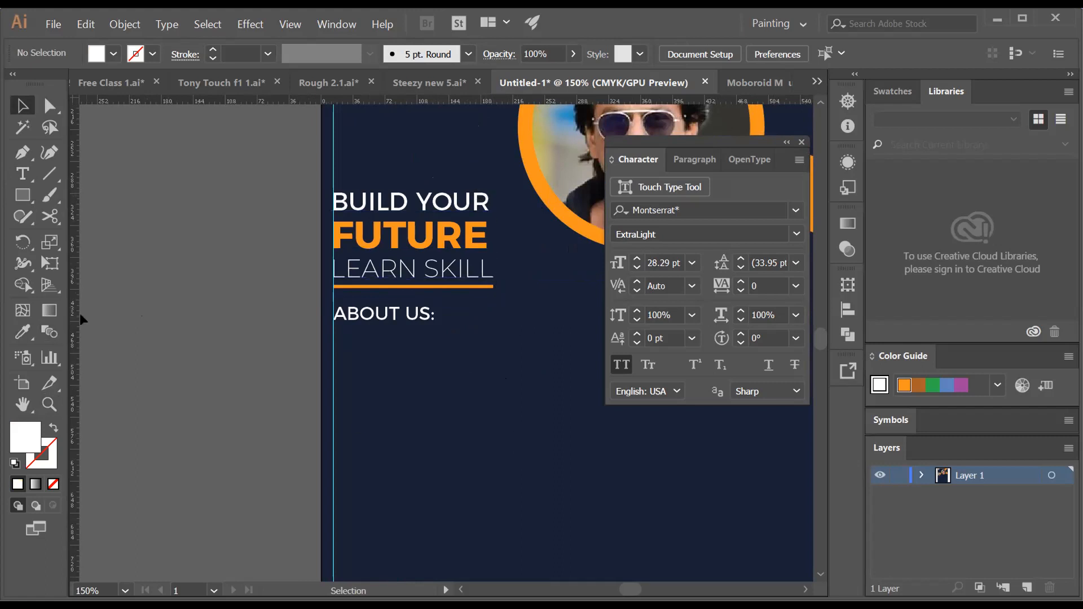
left_click_drag(75, 320, 494, 290)
Create an area text frame below "ABOUT US:" spanning the two vertical guides and set its font size to 15 pt
scroll(393, 423, "down", 2)
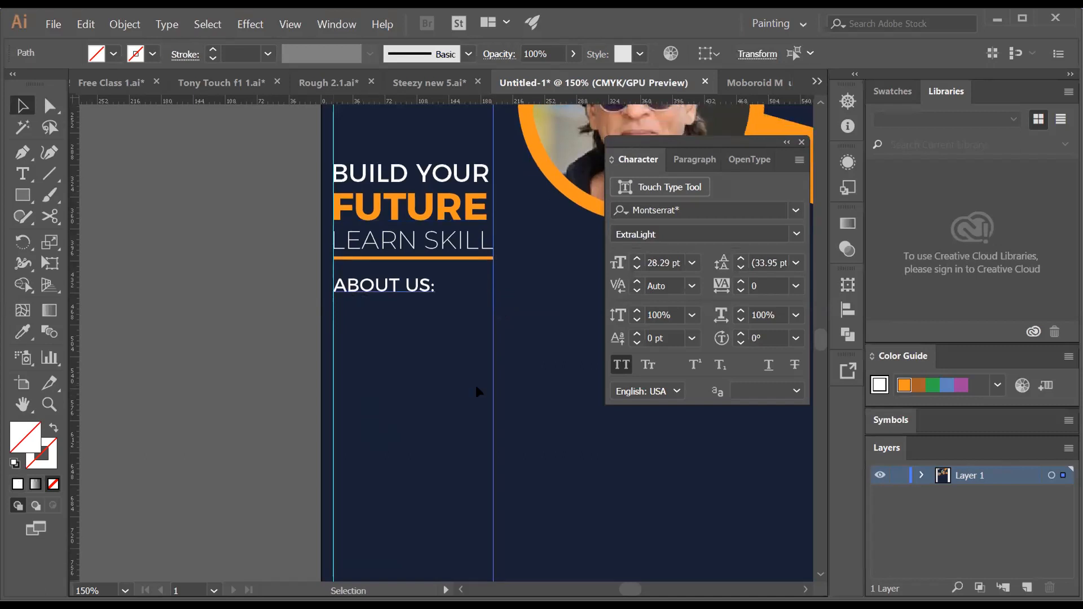
left_click(22, 175)
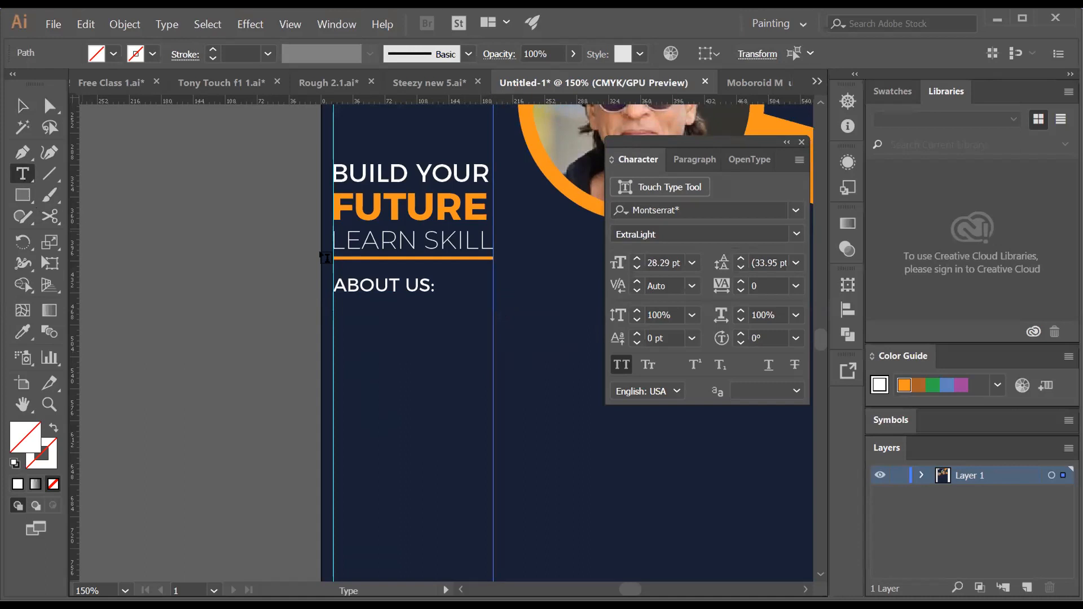
left_click_drag(339, 305, 496, 401)
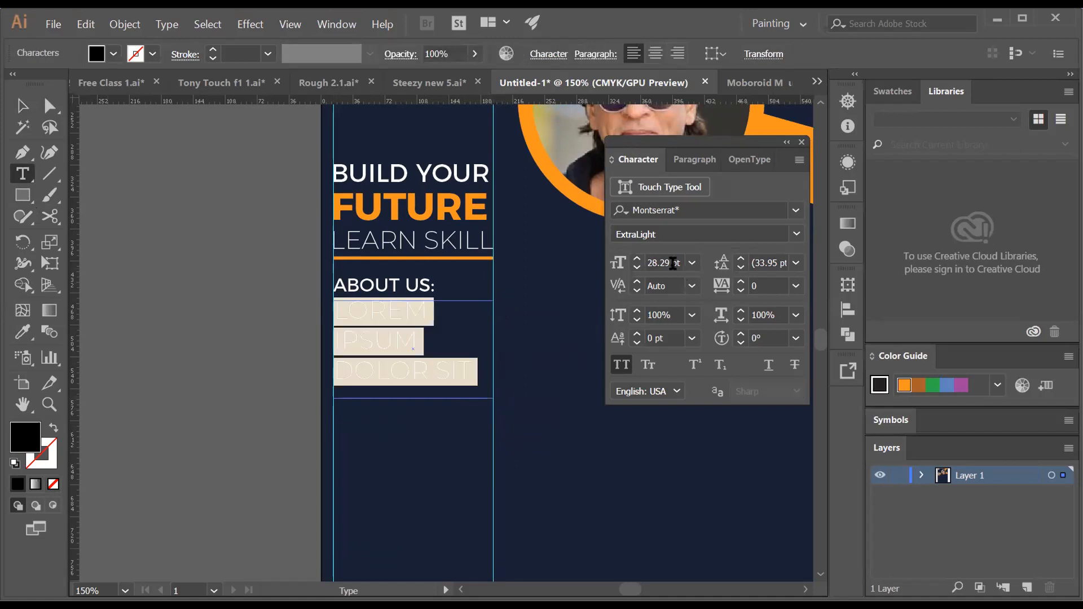
left_click(638, 268)
left_click(638, 268)
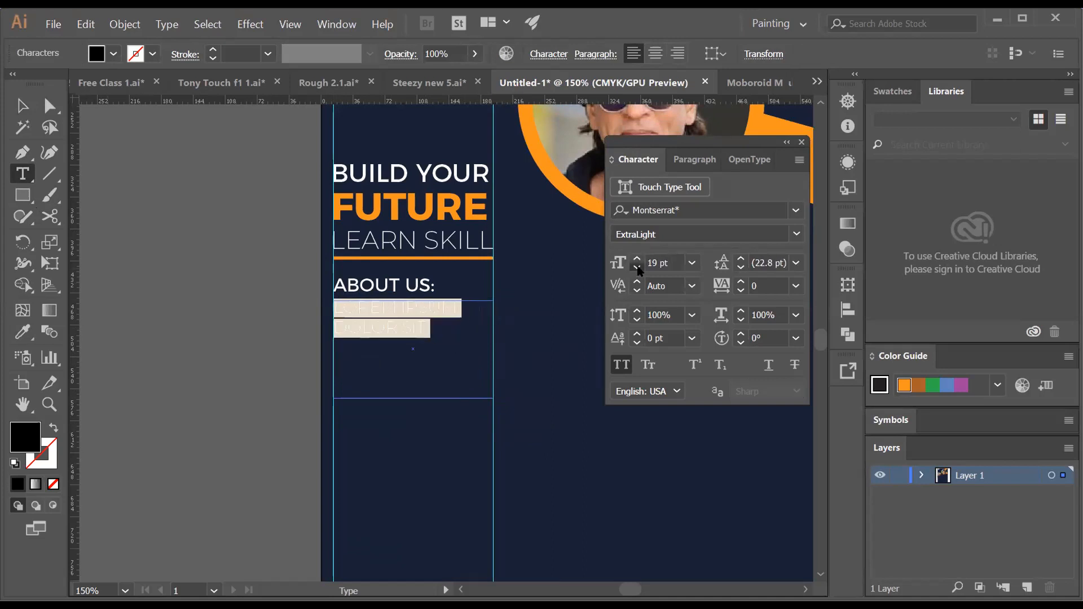
left_click(638, 268)
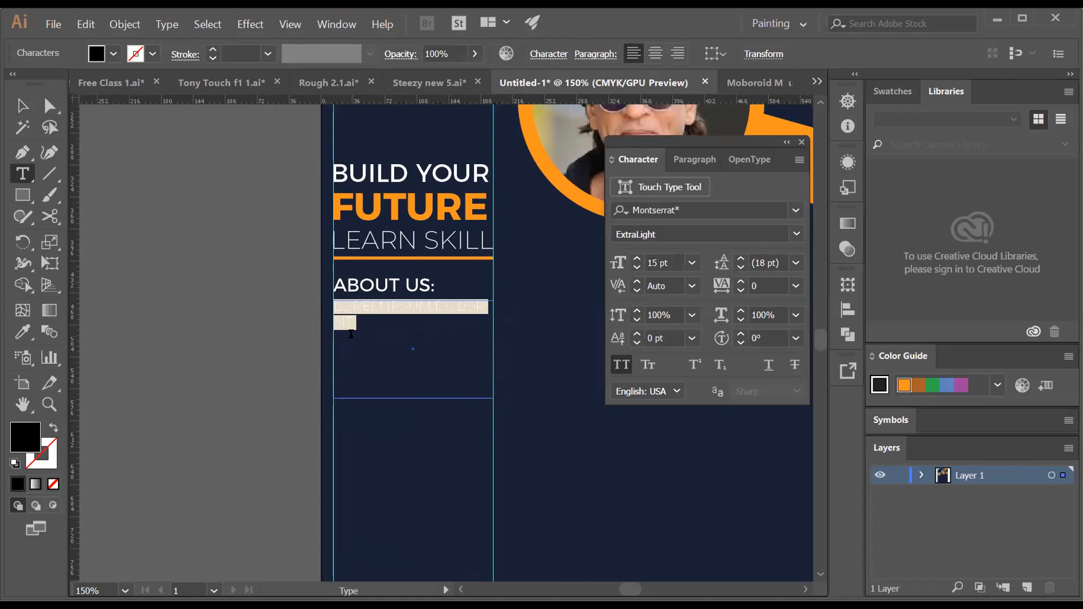
Replace the frame's placeholder text with "WE" and fill it white
key("BackSpace")
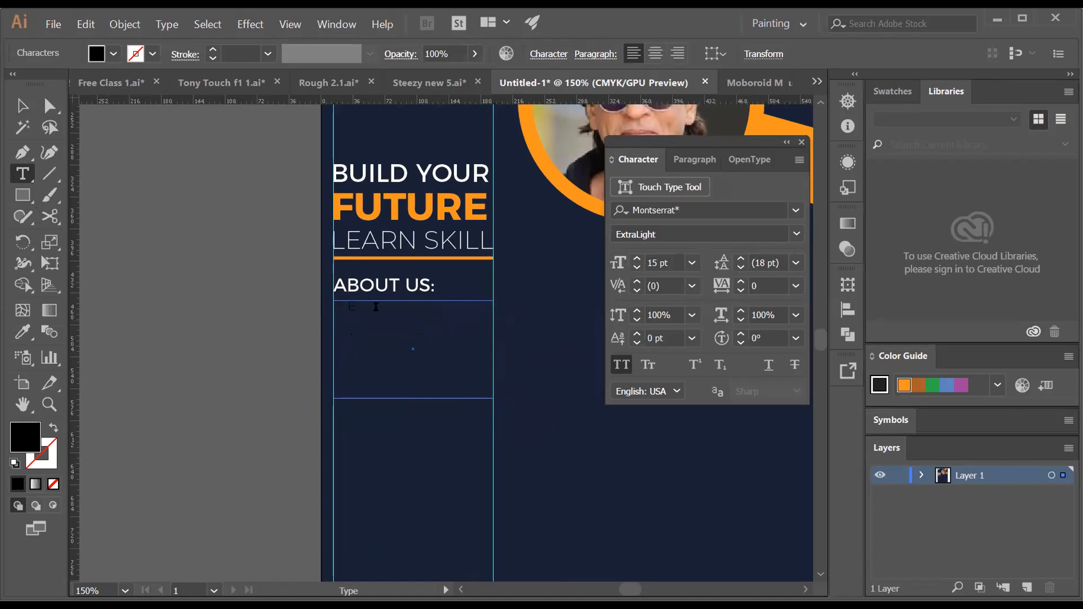
key("ctrl+a")
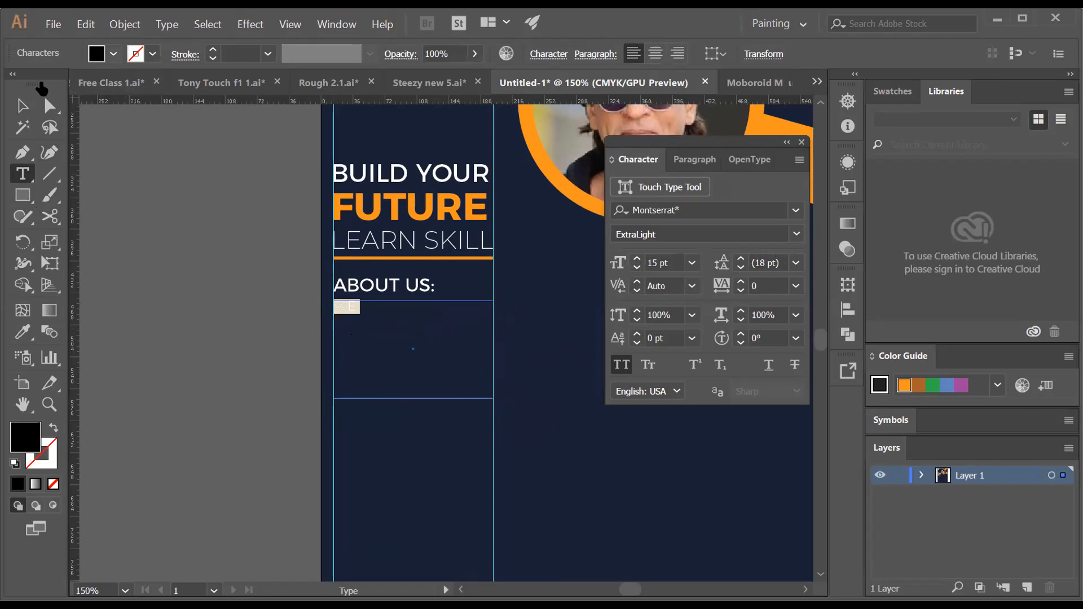
left_click(113, 54)
left_click(35, 92)
left_click(384, 306)
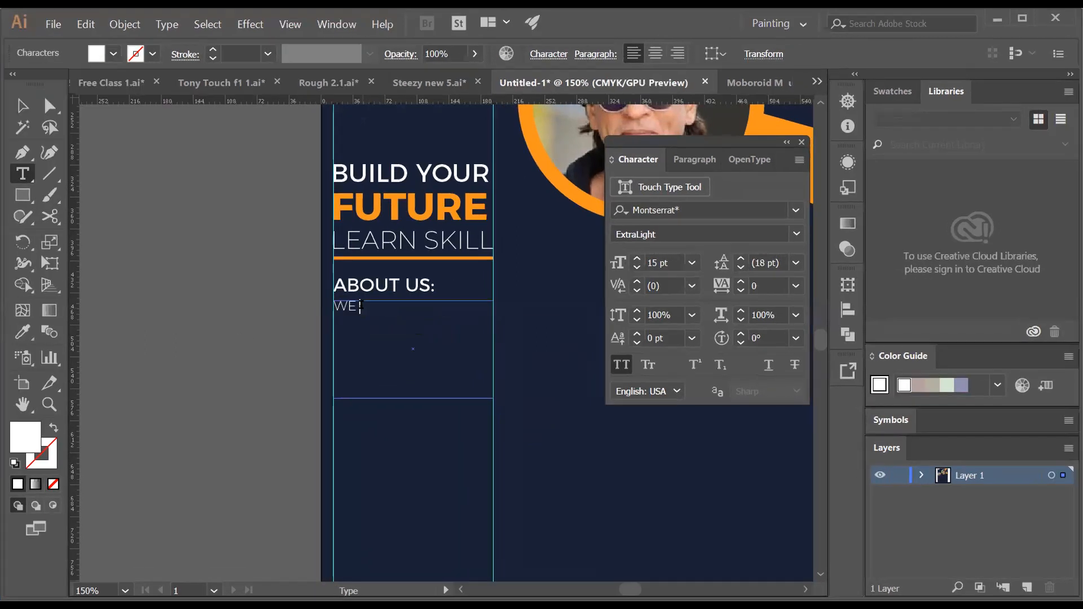
Complete the paragraph to read "WE PROVIDE PROFESSIONAL IT SERVICES ALL OVER THE WORLD"
type("PROVIDE PROFESSIONAL IT")
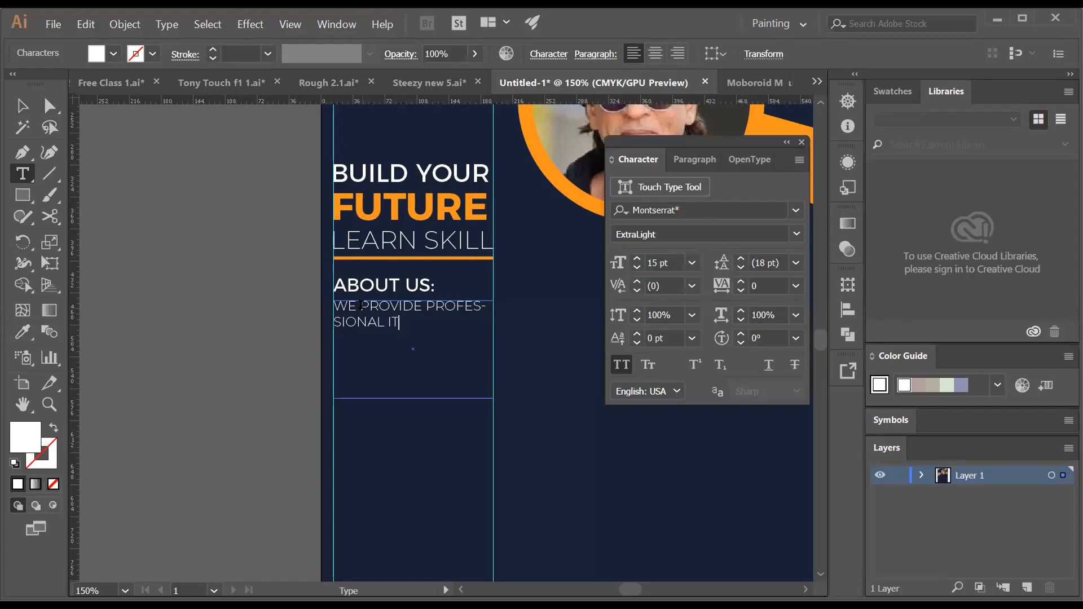
type(" SERVICES")
type(" ALL")
type(" OVER")
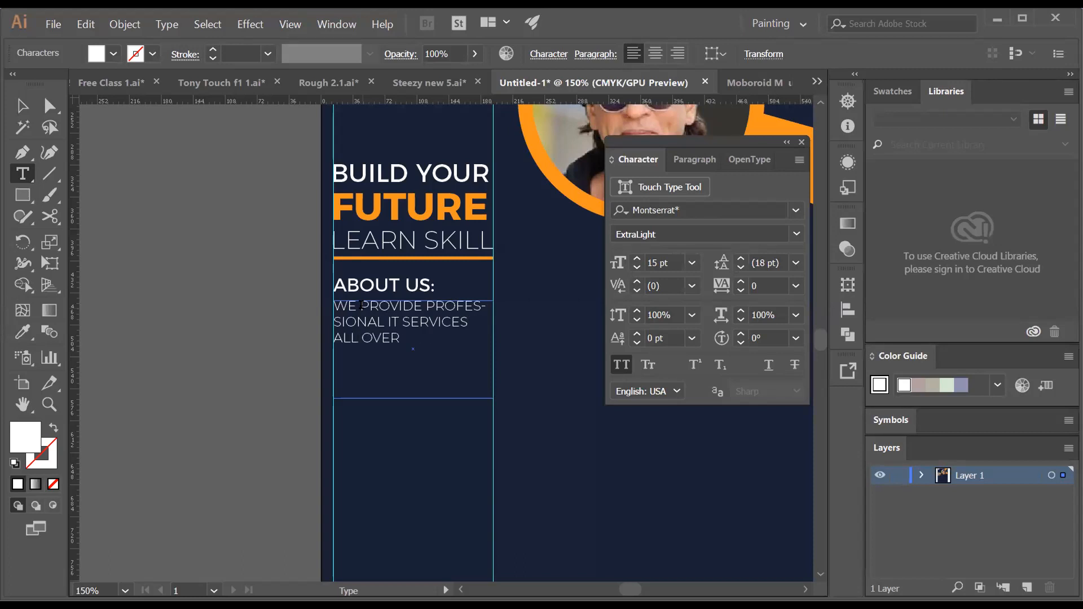
type(" THE WORLD")
left_click(23, 106)
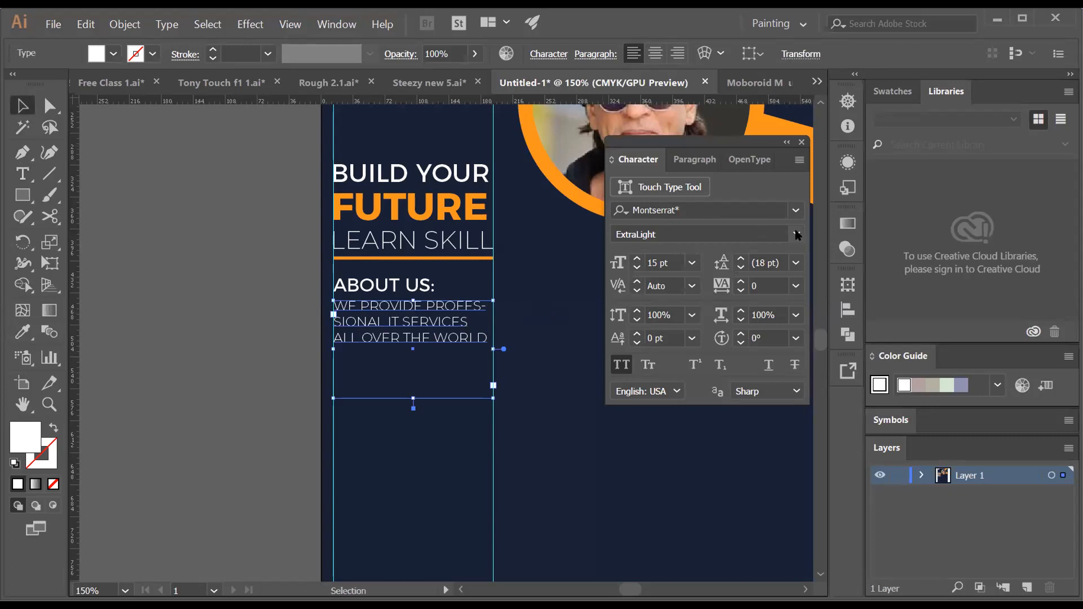
Set the paragraph under "ABOUT US:" to the Regular weight at 14 pt
left_click(796, 234)
left_click(705, 288)
left_click(222, 333)
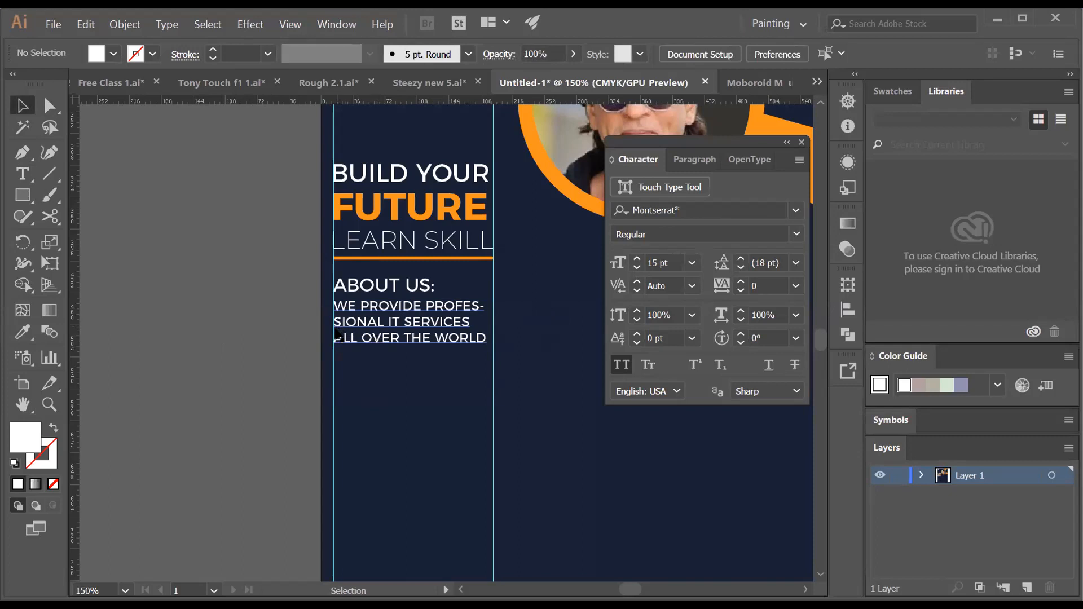
left_click(359, 343)
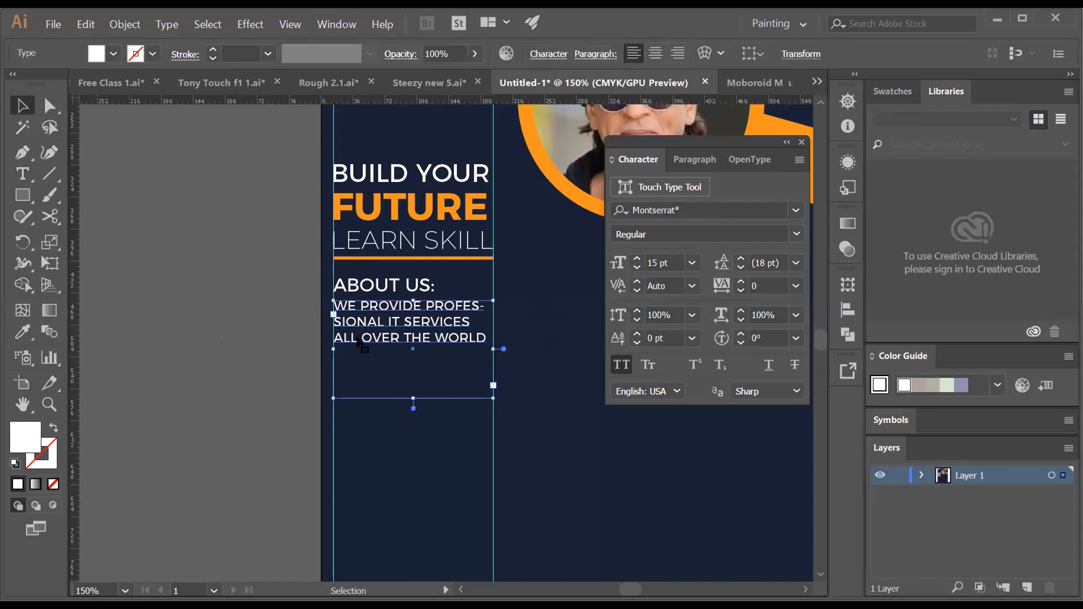
left_click(637, 267)
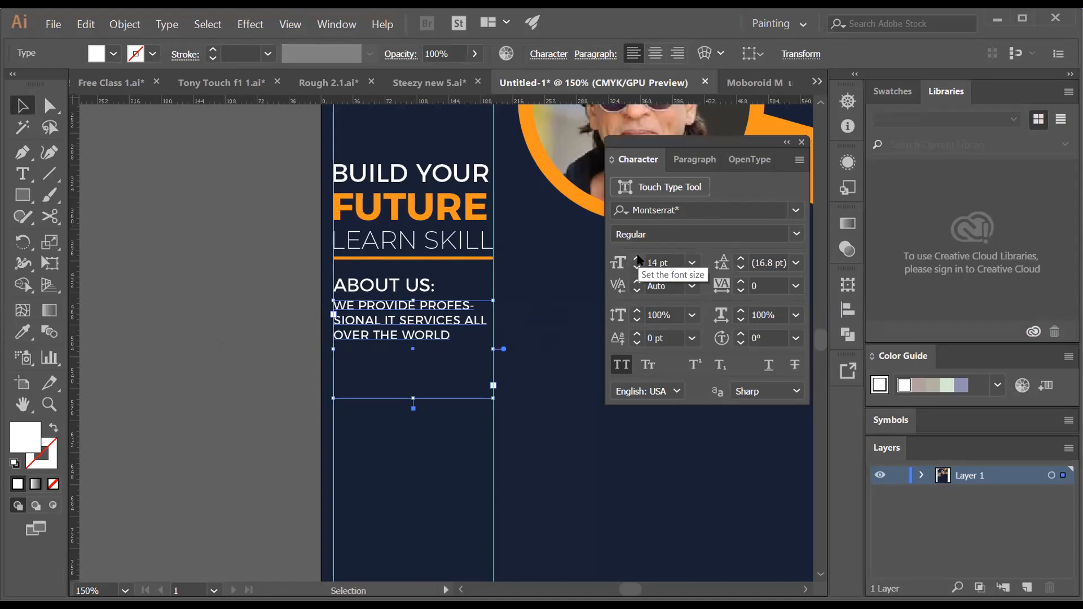
left_click(307, 312)
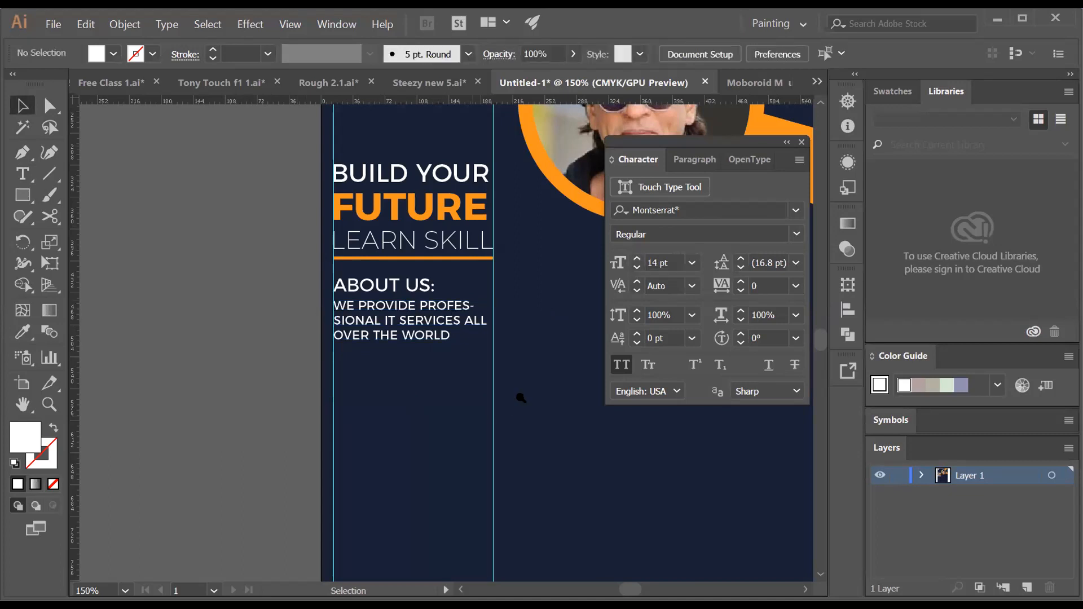
key("z")
left_click(537, 385, "alt")
left_click(526, 362, "alt")
left_click(415, 323)
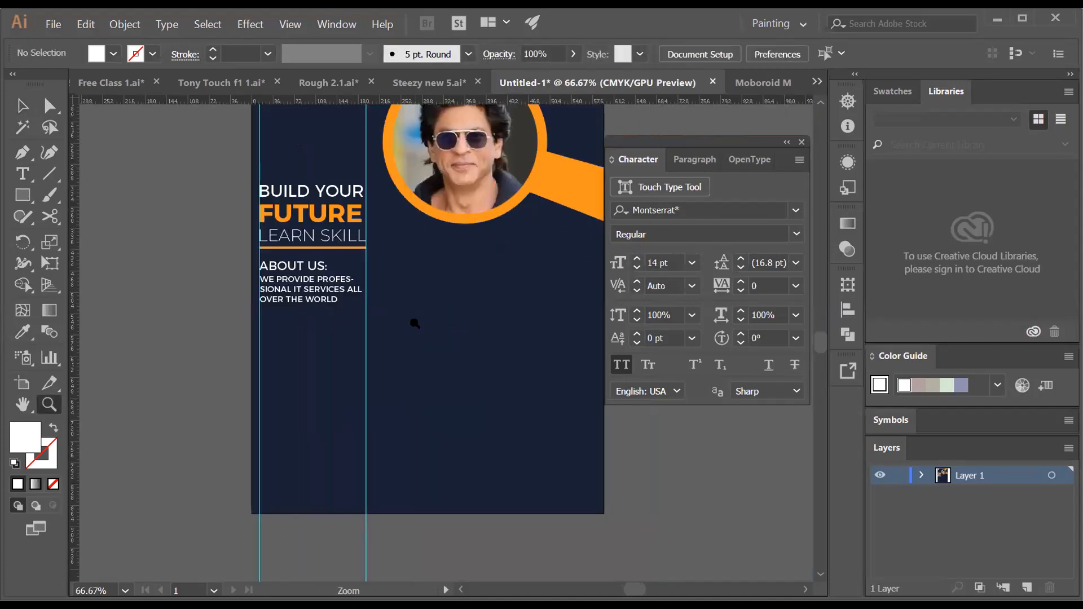
key("v")
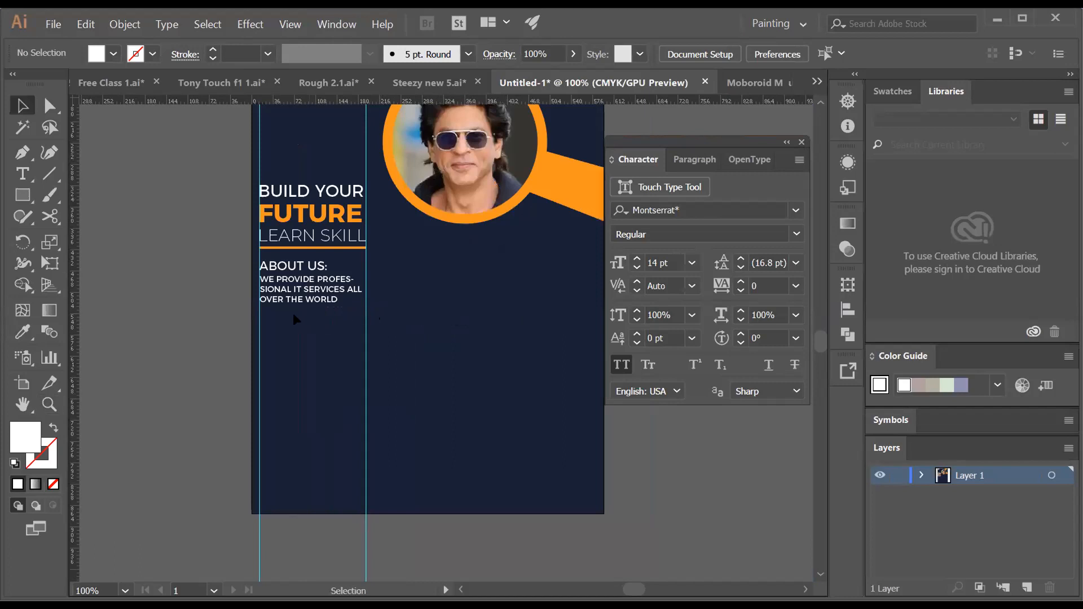
left_click(292, 302)
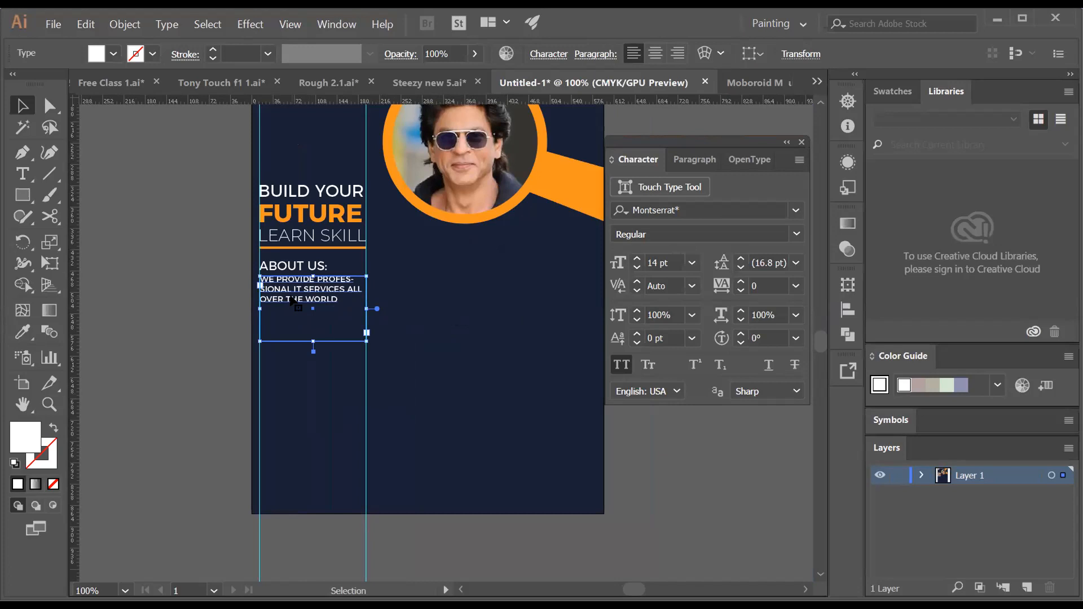
left_click(209, 332)
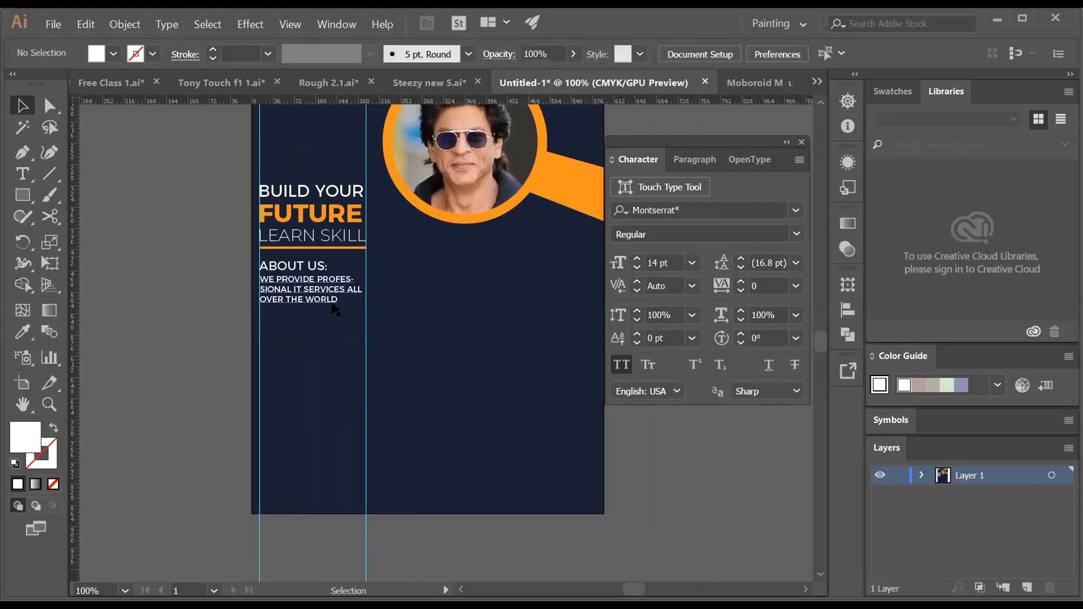
key("z")
left_click(391, 337, "alt")
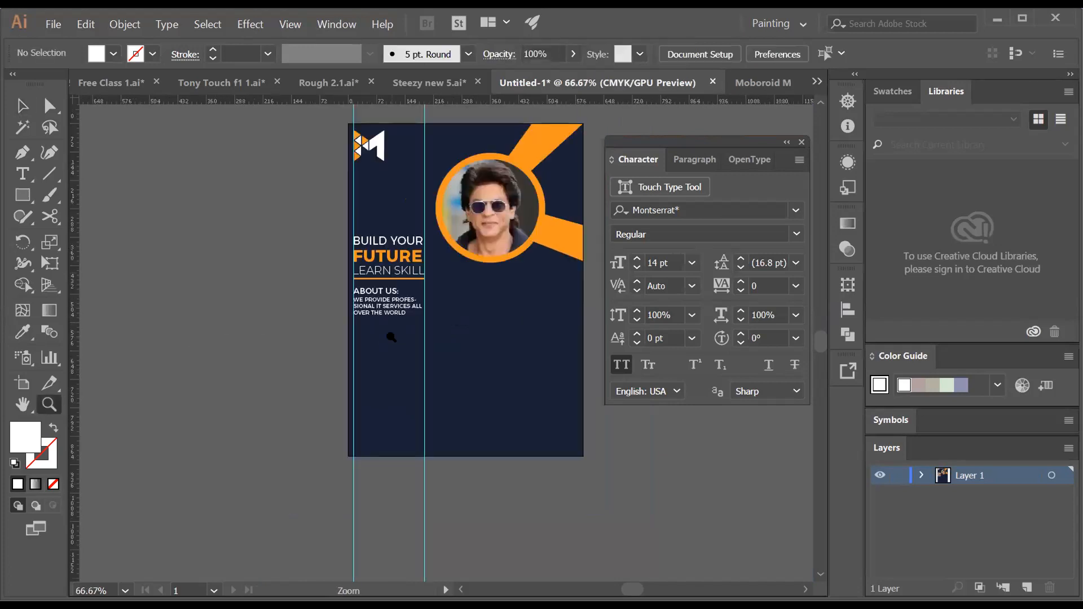
left_click(437, 324)
left_click(503, 322, "alt")
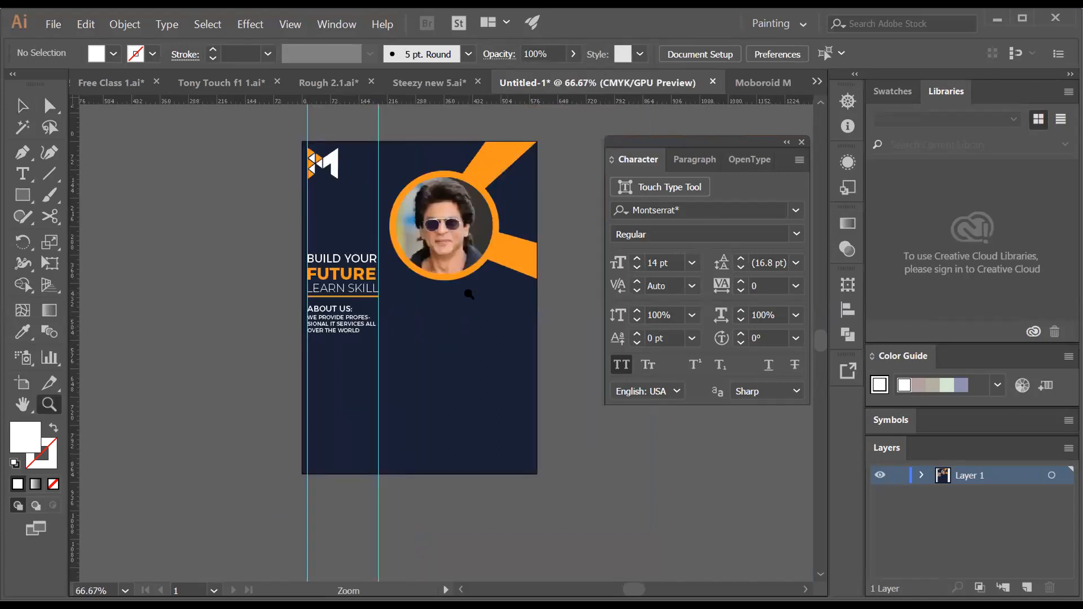
Draw a small circle just below the About Us paragraph, with its edge against the first vertical guide
left_click(469, 294)
scroll(350, 364, "down", 3)
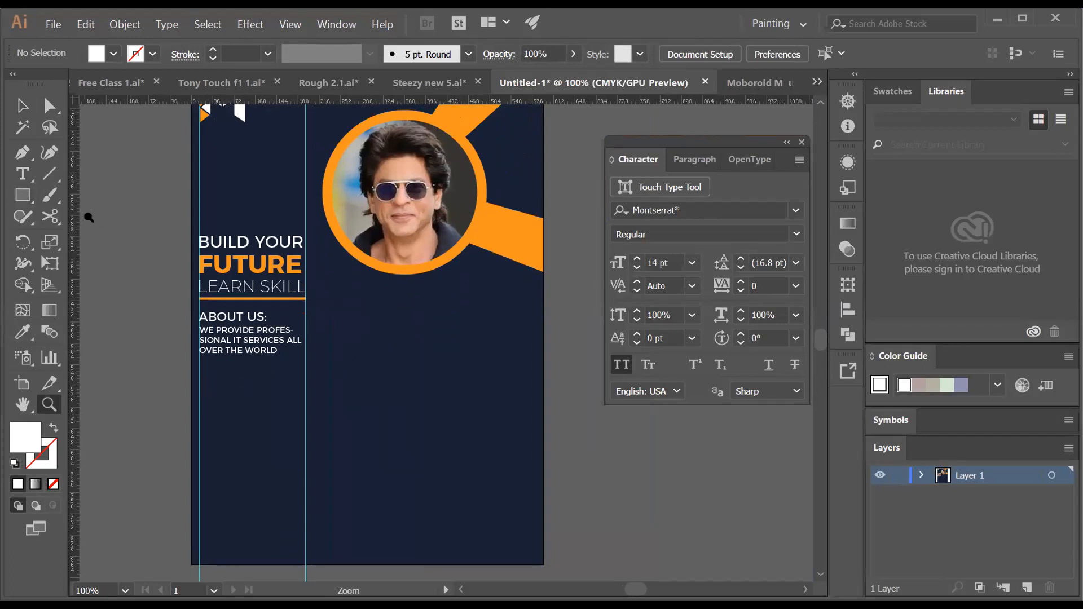
left_click_drag(23, 195, 67, 239)
left_click_drag(200, 363, 214, 377)
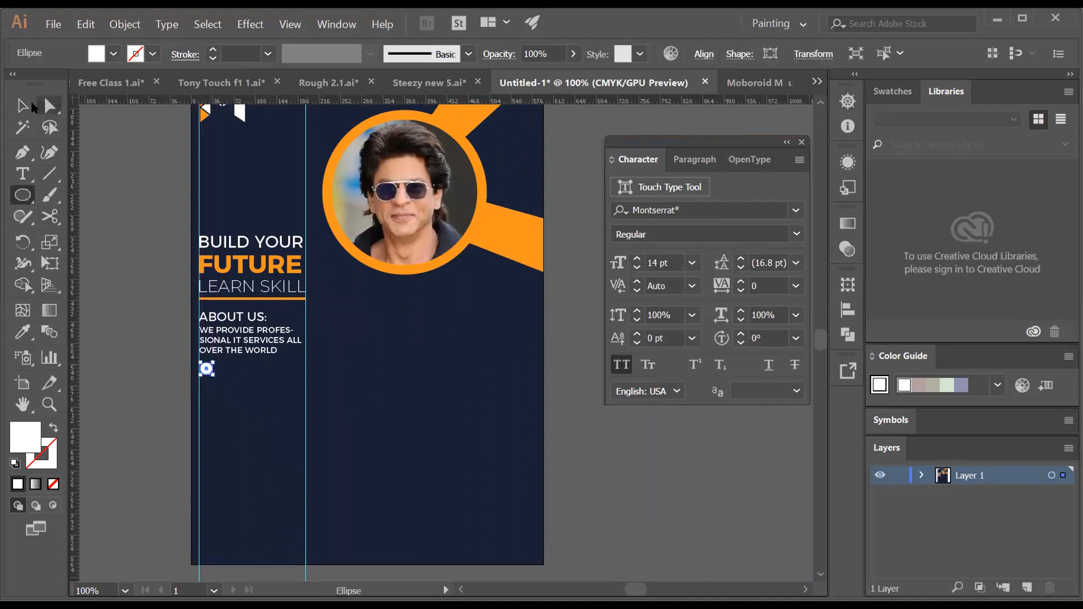
left_click(32, 104)
left_click(114, 278)
Fill the small circle with the orange sampled from the photo's ring
left_click(206, 369)
key("i")
left_click(331, 222)
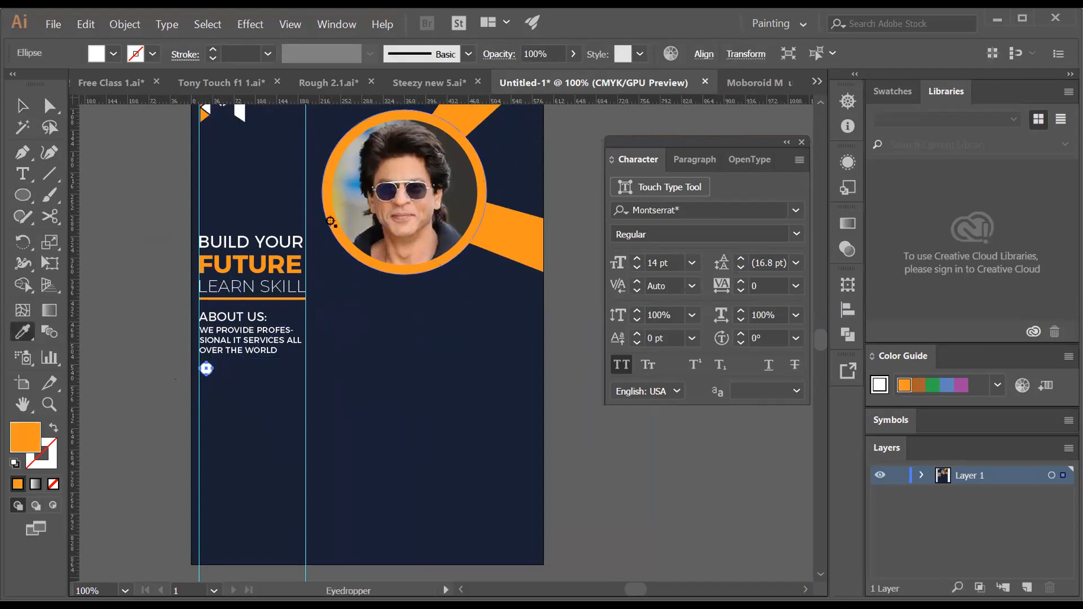
key("v")
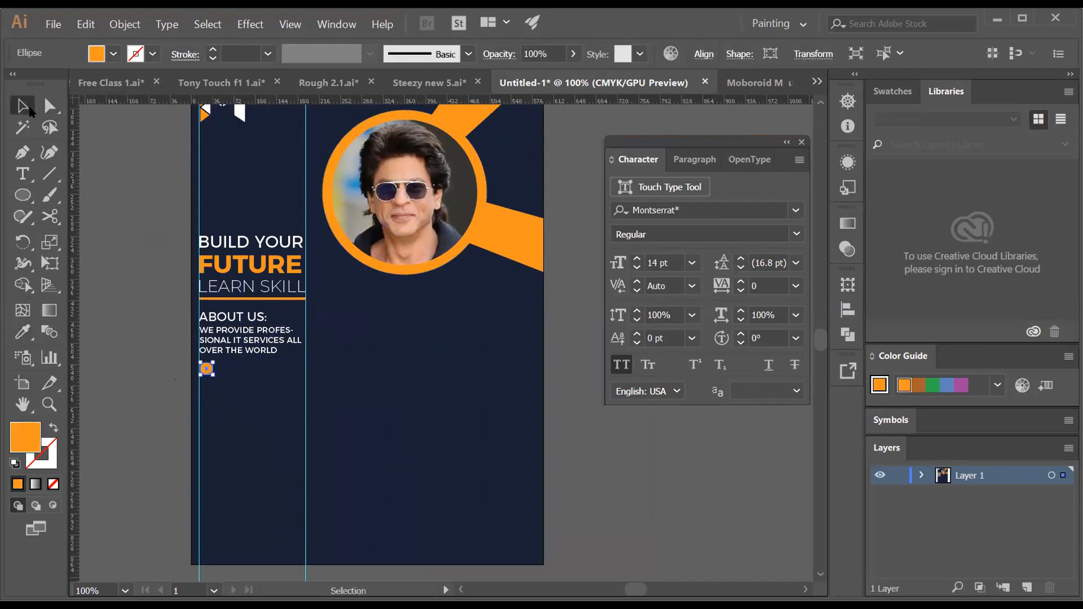
left_click(149, 294)
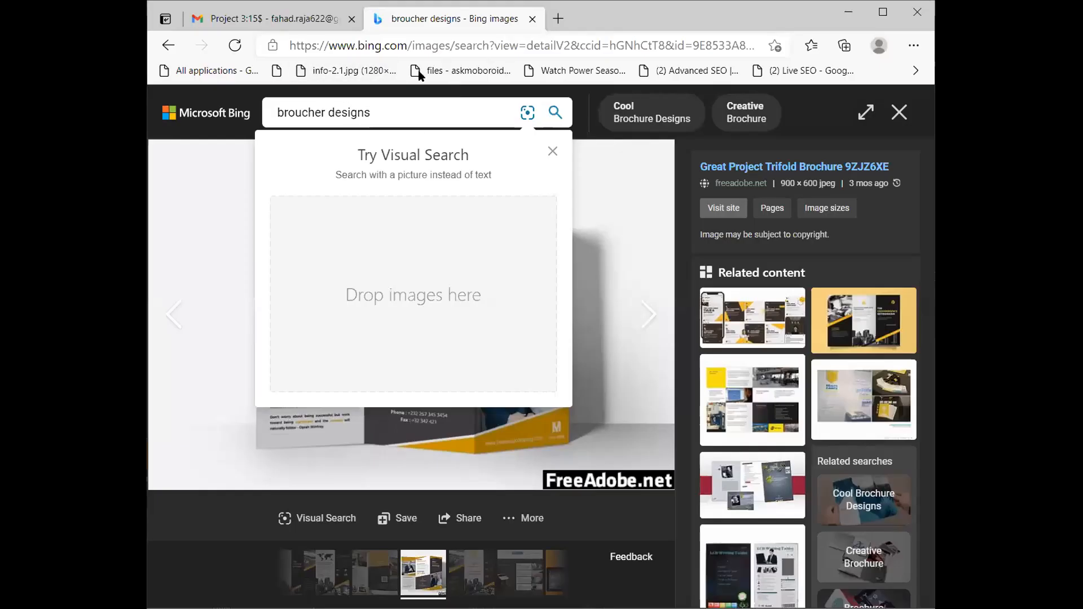
Switch to the web browser and open the Google home page through a web search
left_click(424, 37)
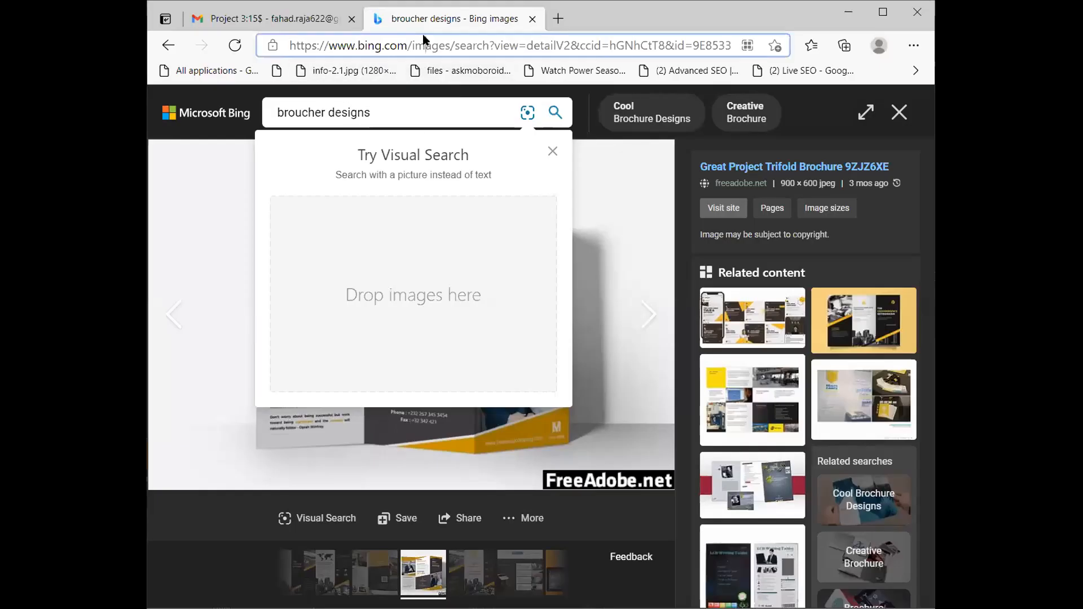
type("Gool")
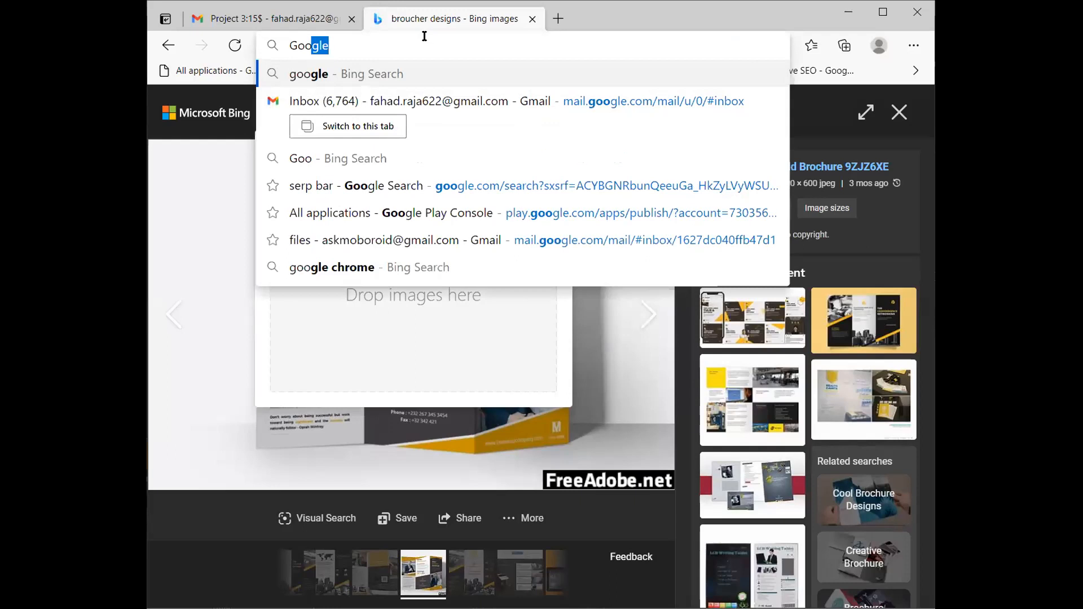
key("Return")
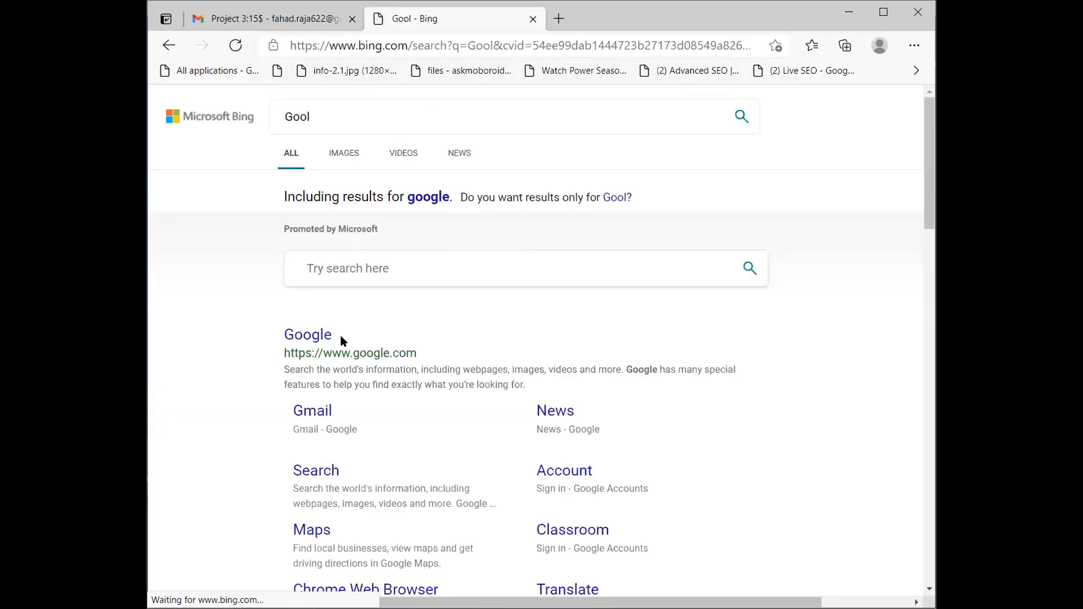
left_click(303, 335)
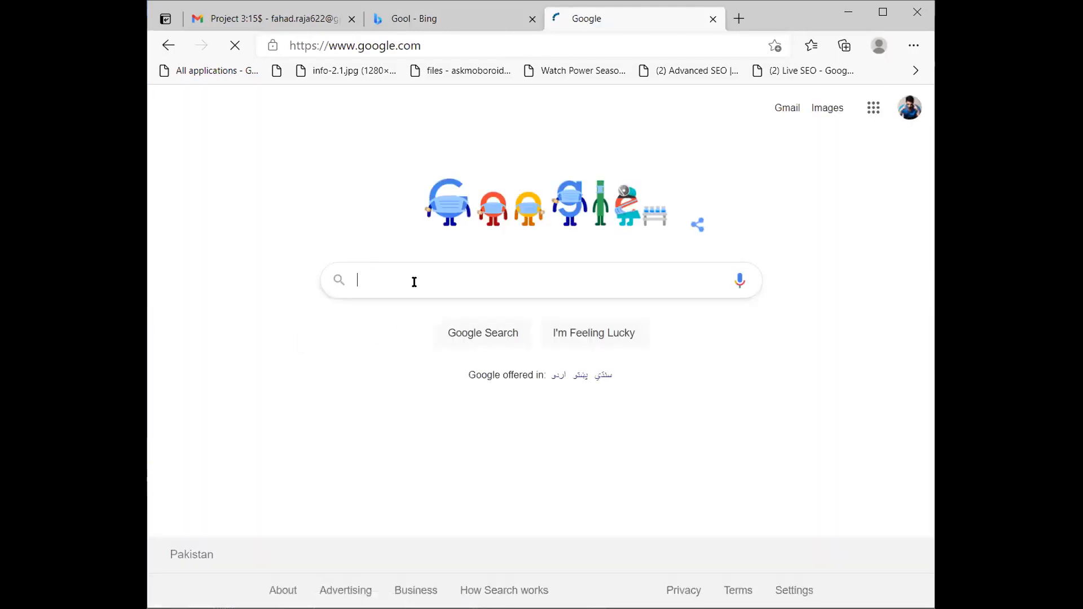
Search Google for "website icon vector" and open the image results
type("website icon vector")
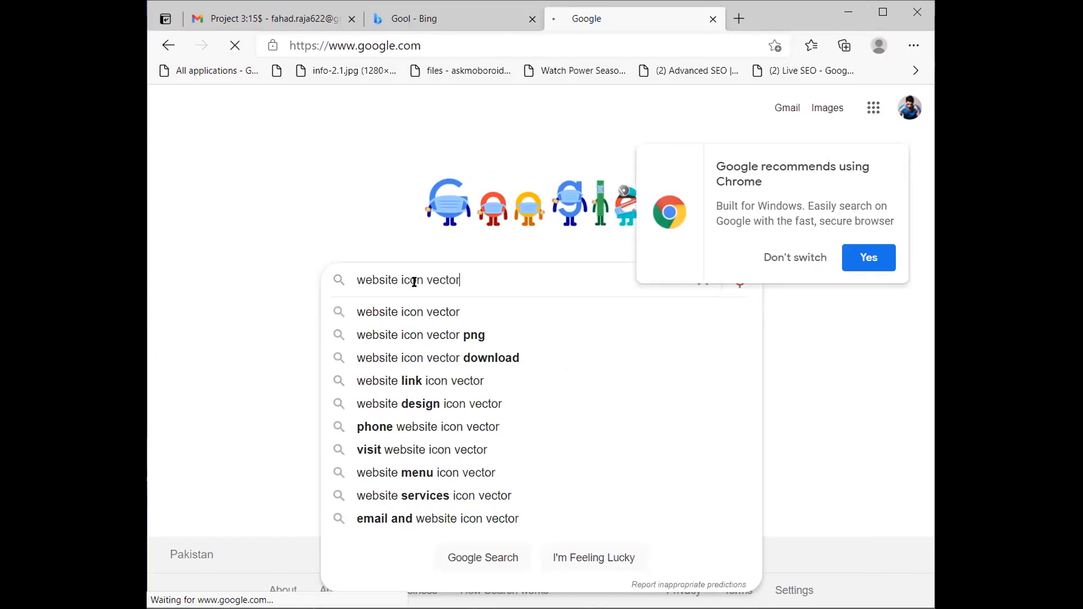
key("Return")
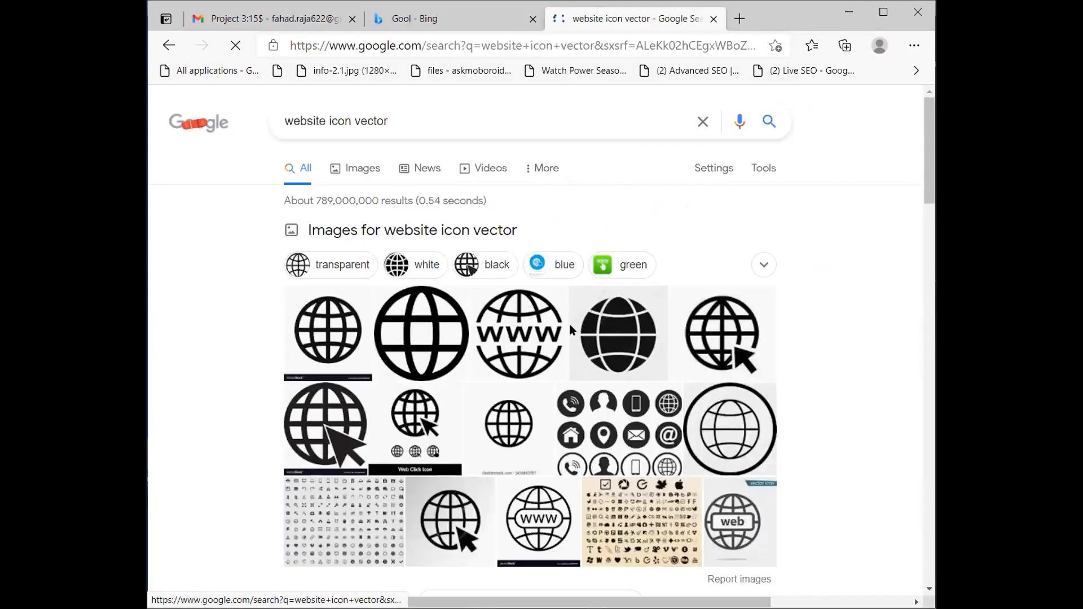
scroll(579, 331, "down", 1)
left_click(513, 340)
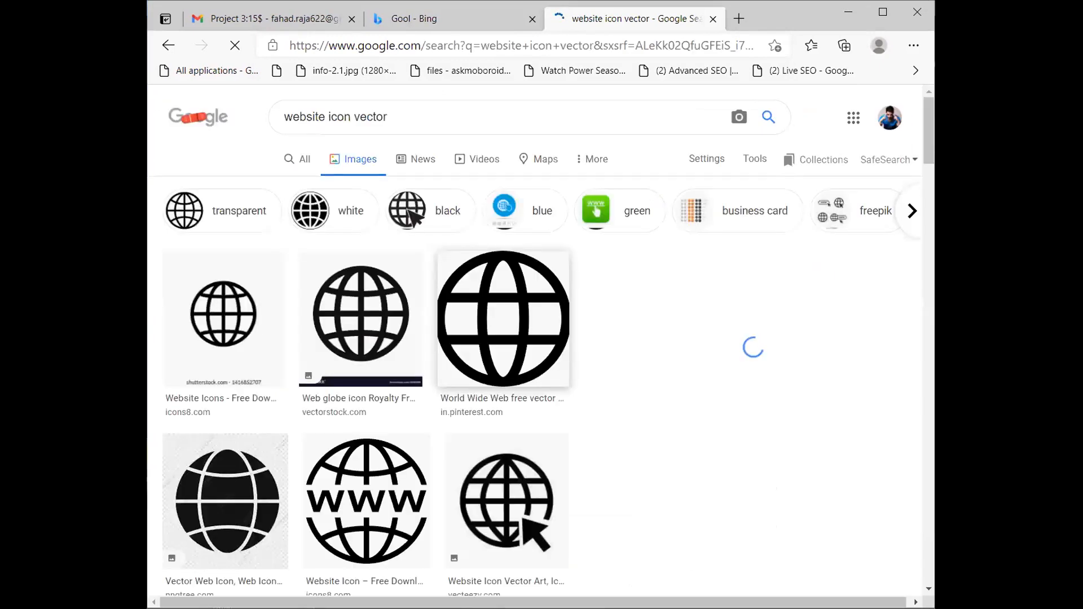
Browse the image results and open the SeekPNG "World Wide Web Icon Vector" globe in the preview
scroll(414, 216, "down", 1)
scroll(260, 300, "down", 2)
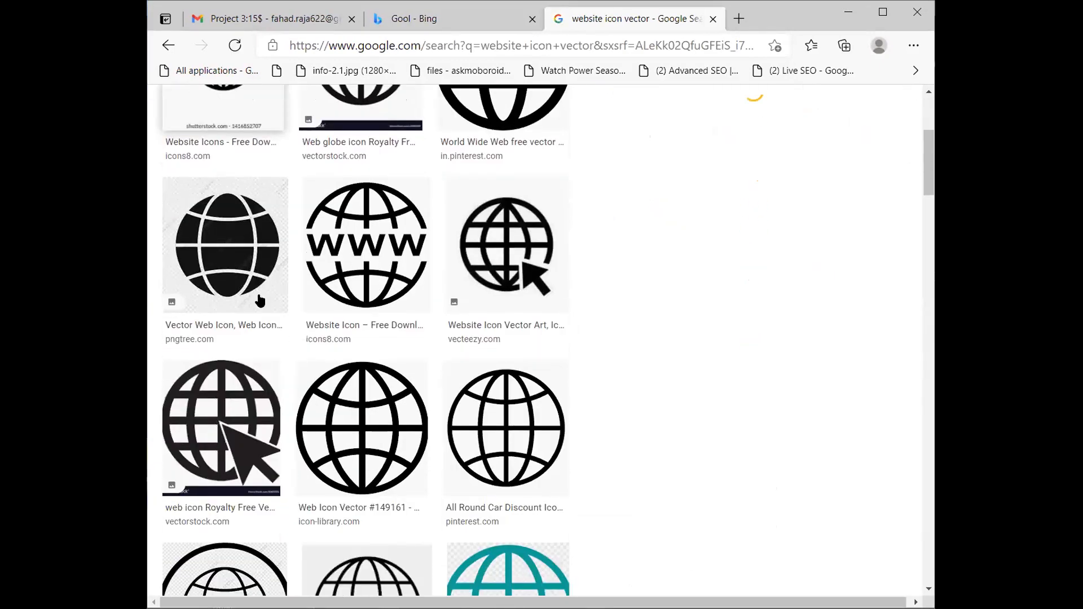
scroll(260, 301, "down", 3)
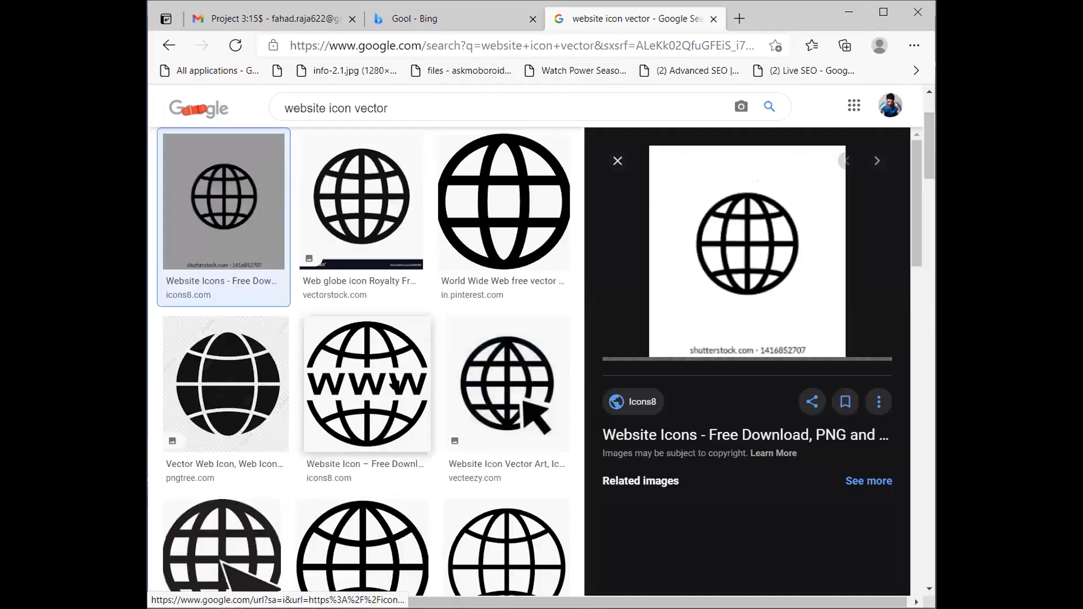
scroll(397, 379, "down", 3)
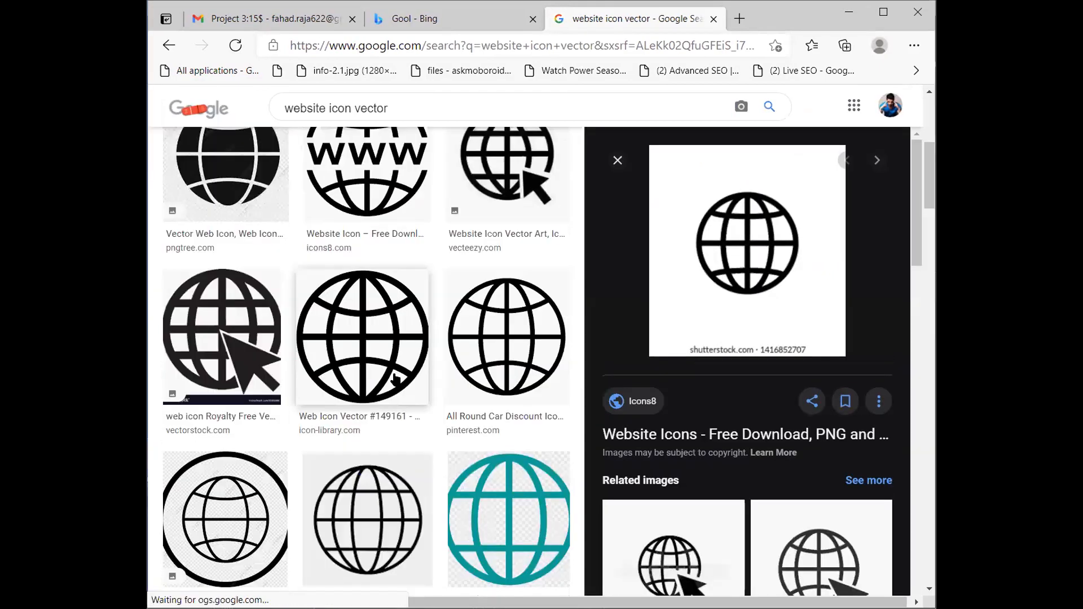
scroll(356, 348, "down", 2)
left_click(356, 348)
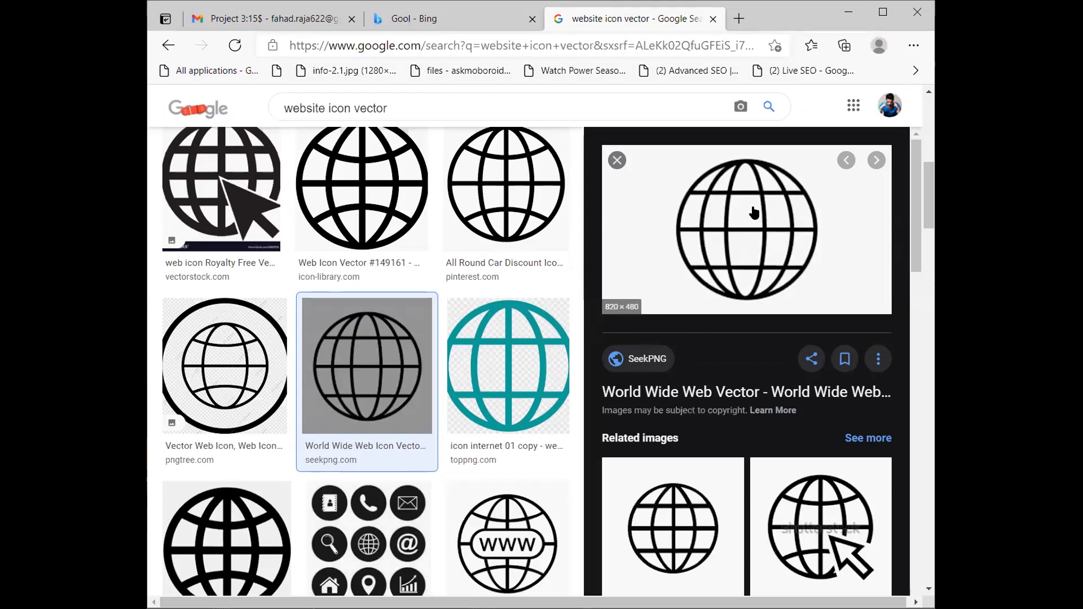
right_click(754, 213)
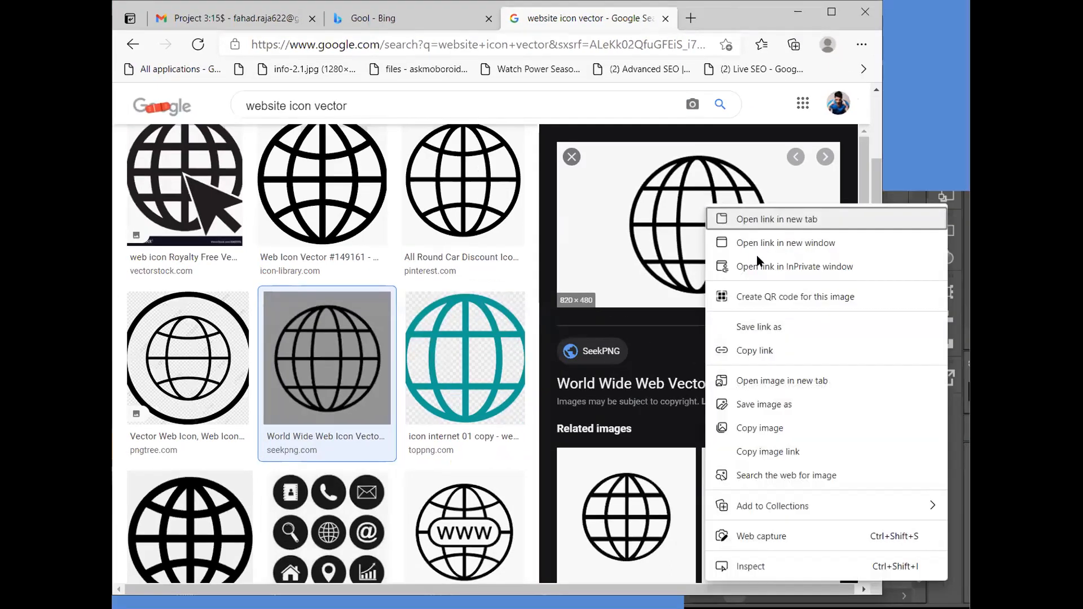
left_click(759, 404)
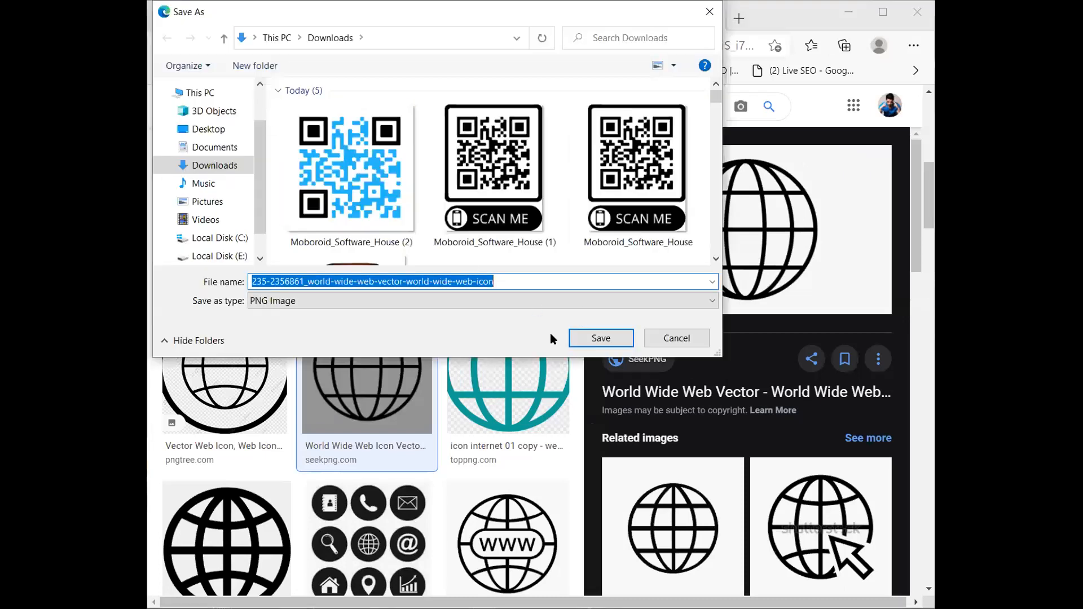
left_click(571, 339)
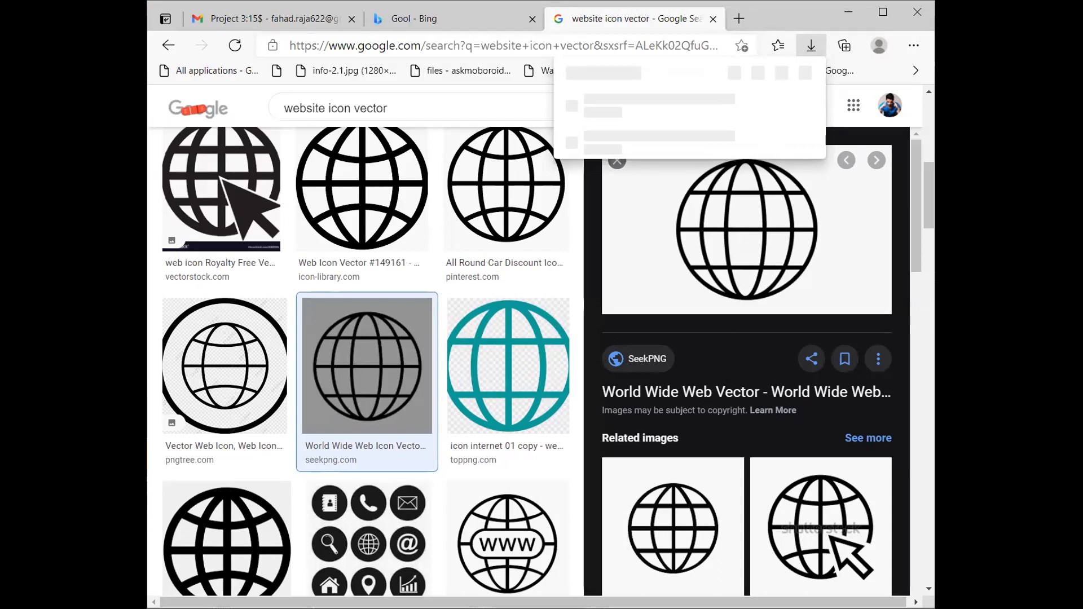
Place the globe image in the Illustrator flyer and shift it sideways, clear of the About Us paragraph
left_click_drag(662, 100, 488, 192)
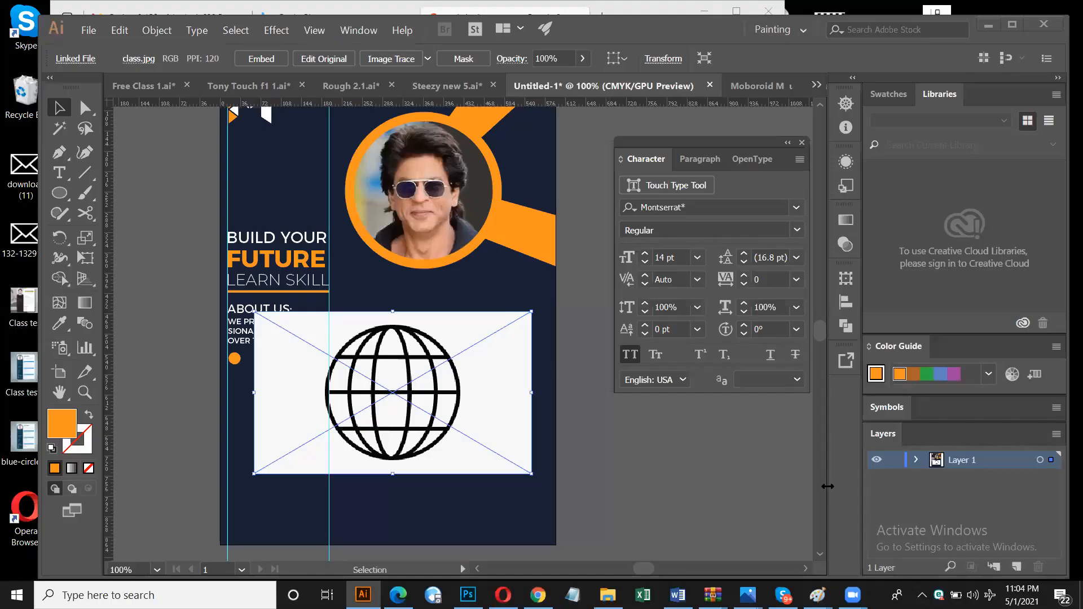
left_click_drag(415, 431, 484, 429)
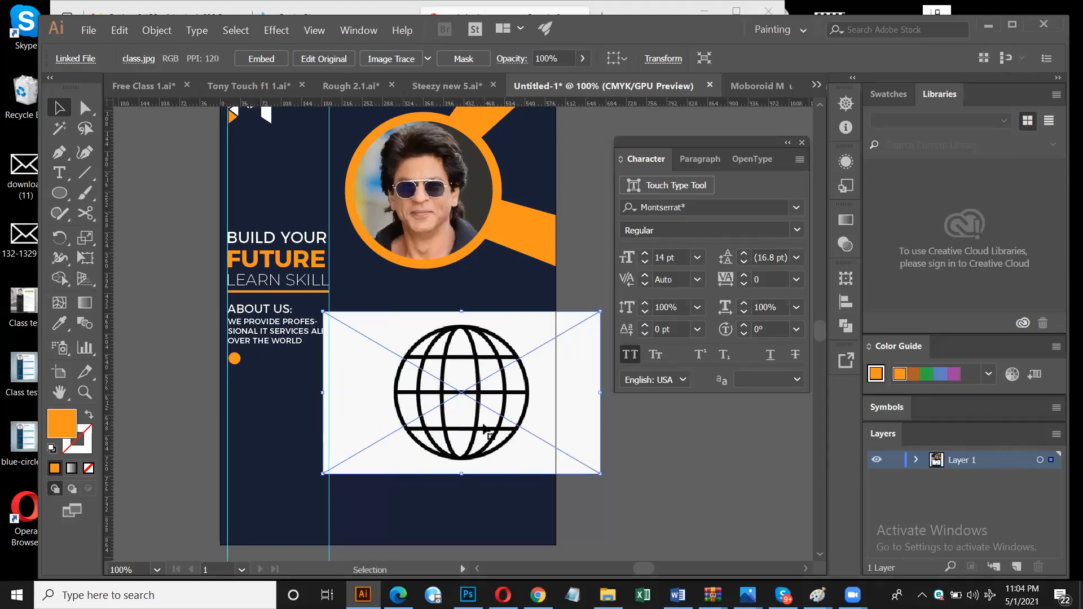
Run Image Trace on the globe image with the Default preset, then expand and ungroup the tracing
left_click(382, 63)
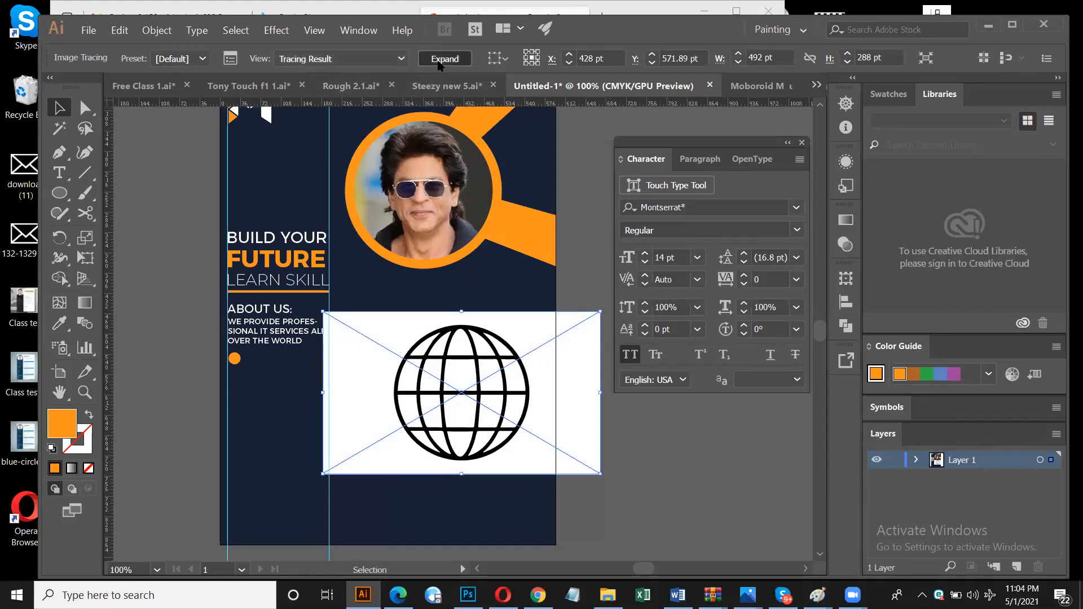
left_click(444, 59)
left_click(156, 30)
left_click(175, 91)
Delete the tracing's white background and all white areas inside the globe, leaving only its black lines
left_click_drag(392, 416, 412, 454)
key("Delete")
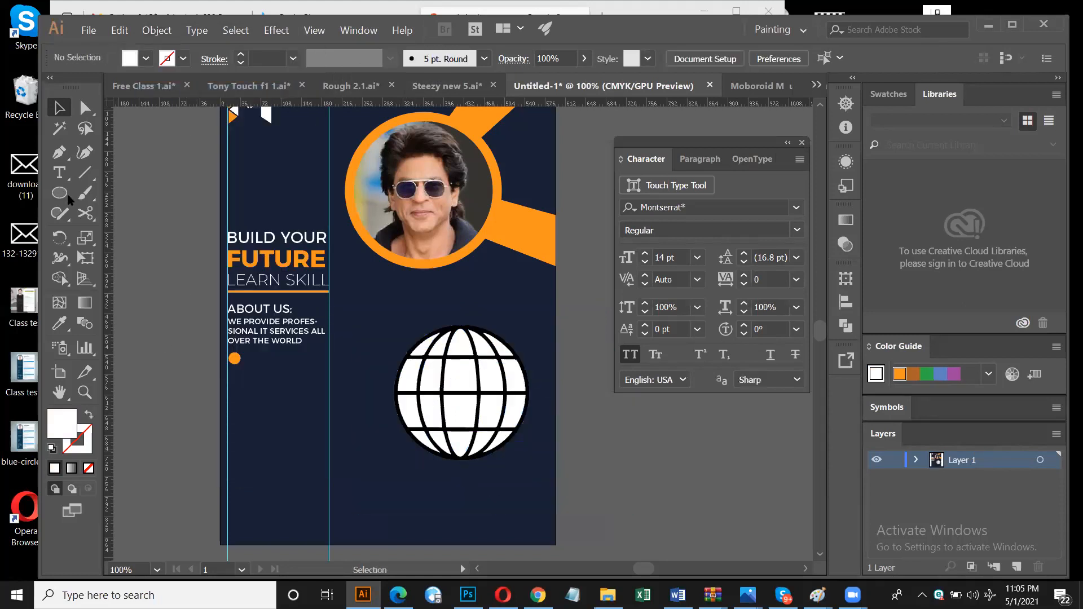
left_click(59, 129)
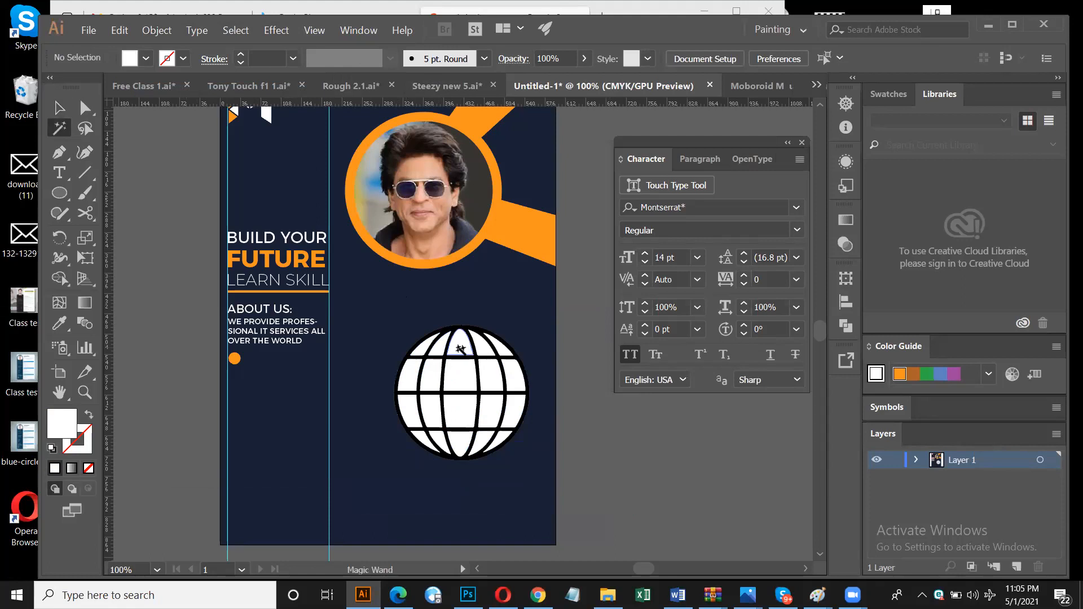
left_click(459, 347)
key("Delete")
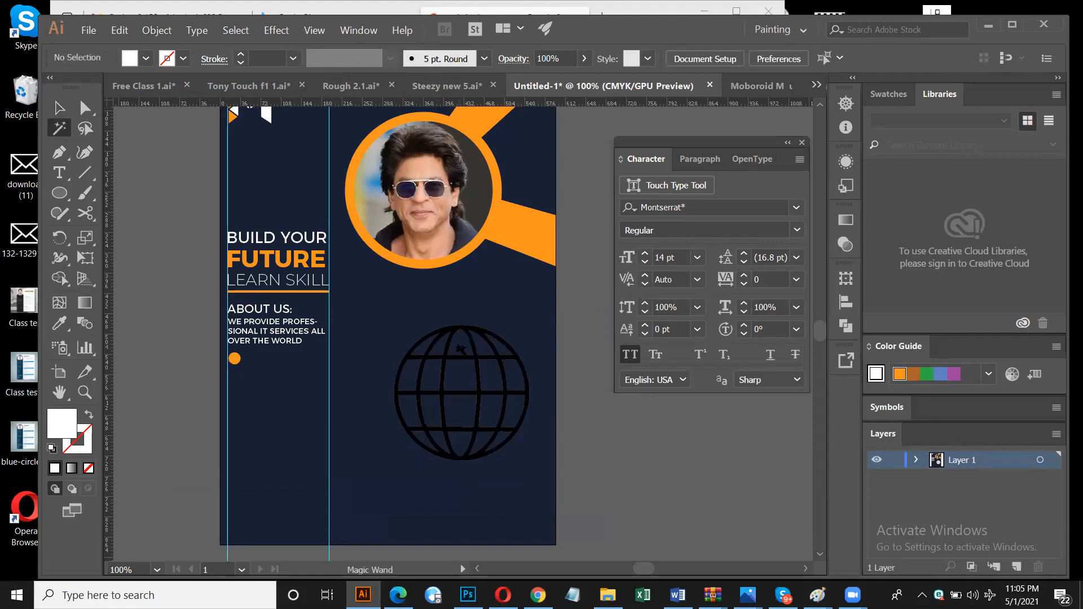
Scale the black globe down to slightly smaller than the orange circle and move it next to that circle
key("v")
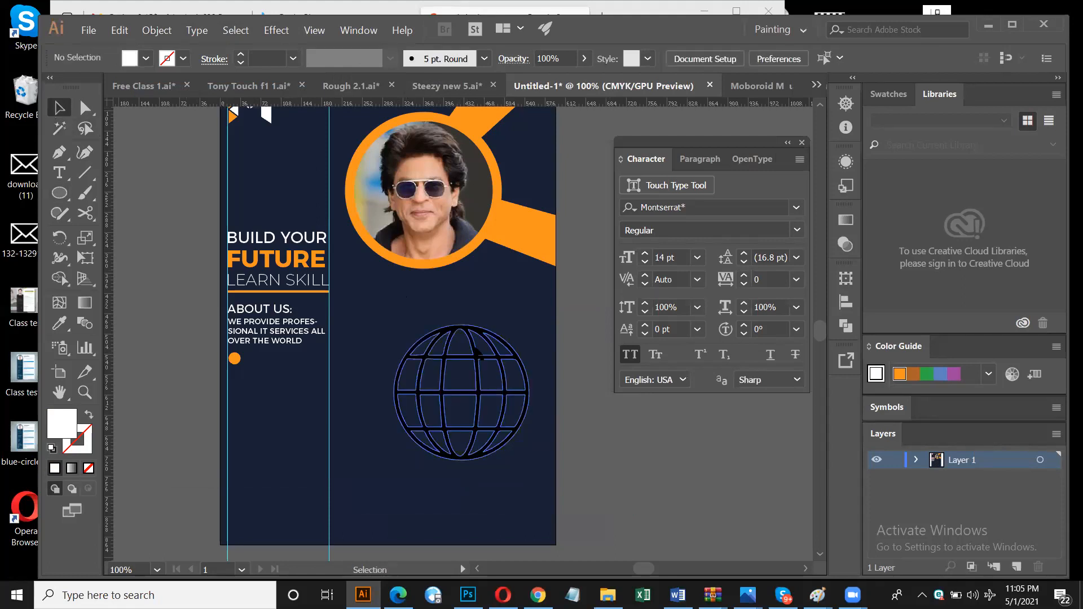
left_click(471, 363)
left_click_drag(528, 325, 425, 429)
left_click_drag(417, 450, 264, 370)
Move the small globe onto the orange circle below the paragraph and nudge it down to center it
left_click(412, 465)
key("ctrl+equal")
key("ctrl+equal")
key("ctrl+equal")
key("ctrl+equal")
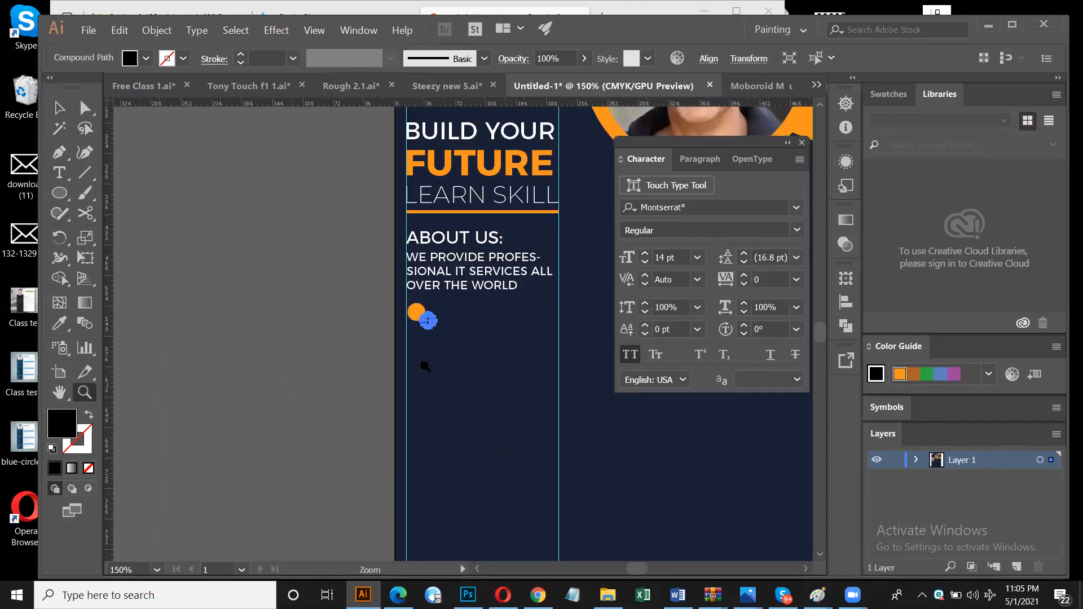
key("ctrl+equal")
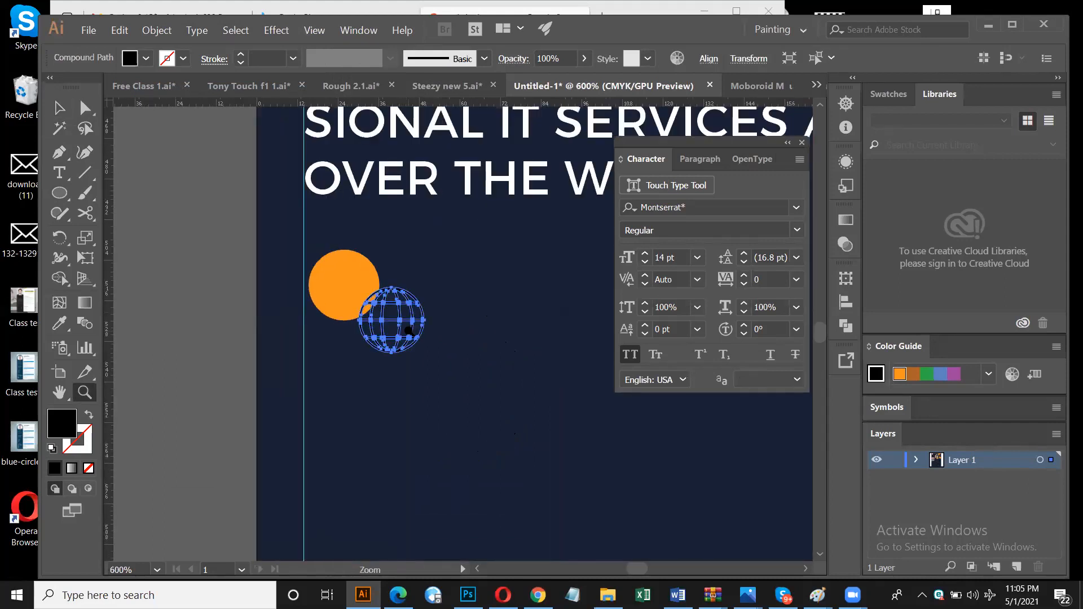
key("v")
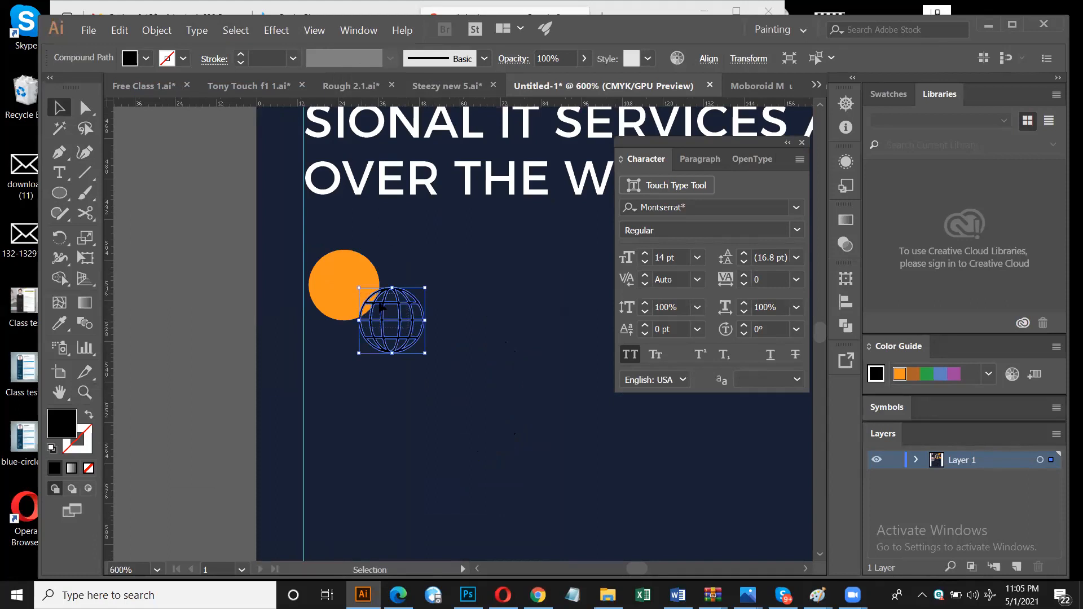
left_click_drag(388, 313, 339, 279)
key("Down")
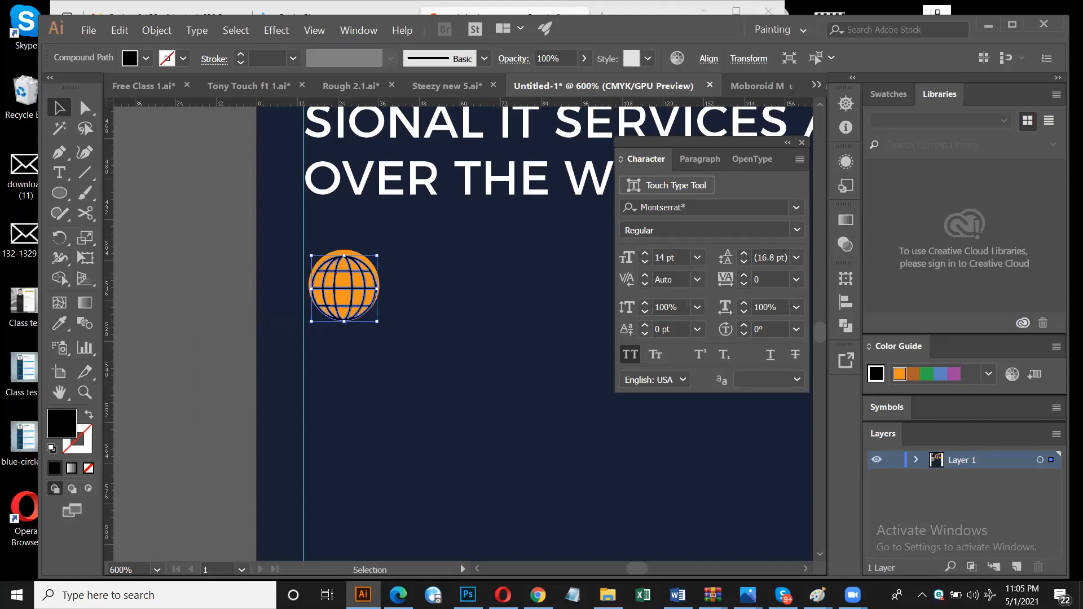
Nudge the globe up to center it on the orange circle and fill its lines with white
key("Up")
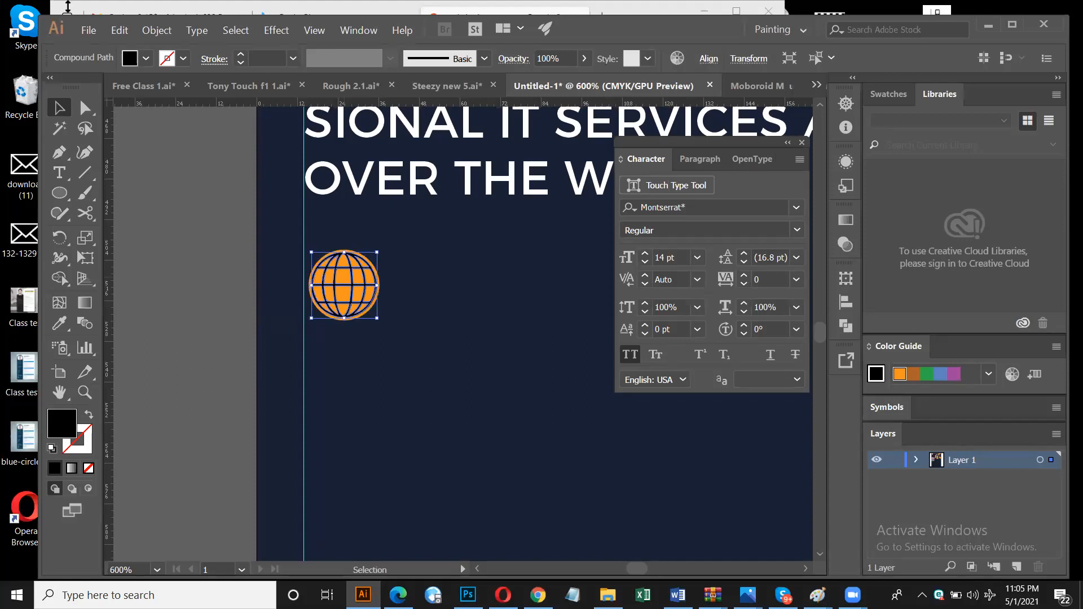
left_click(146, 58)
left_click(35, 88)
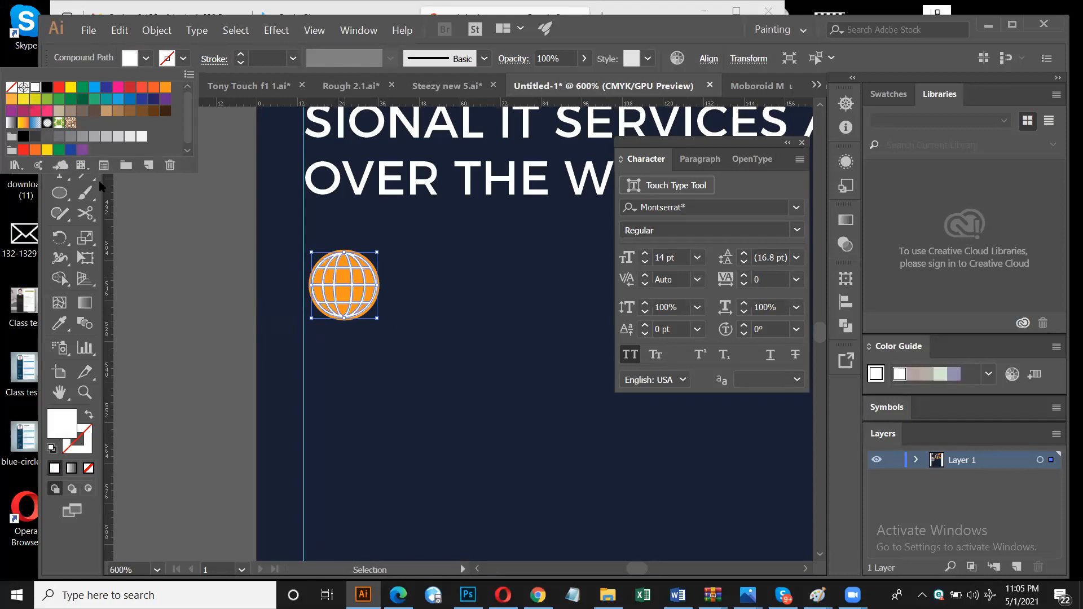
left_click(161, 285)
left_click(170, 297)
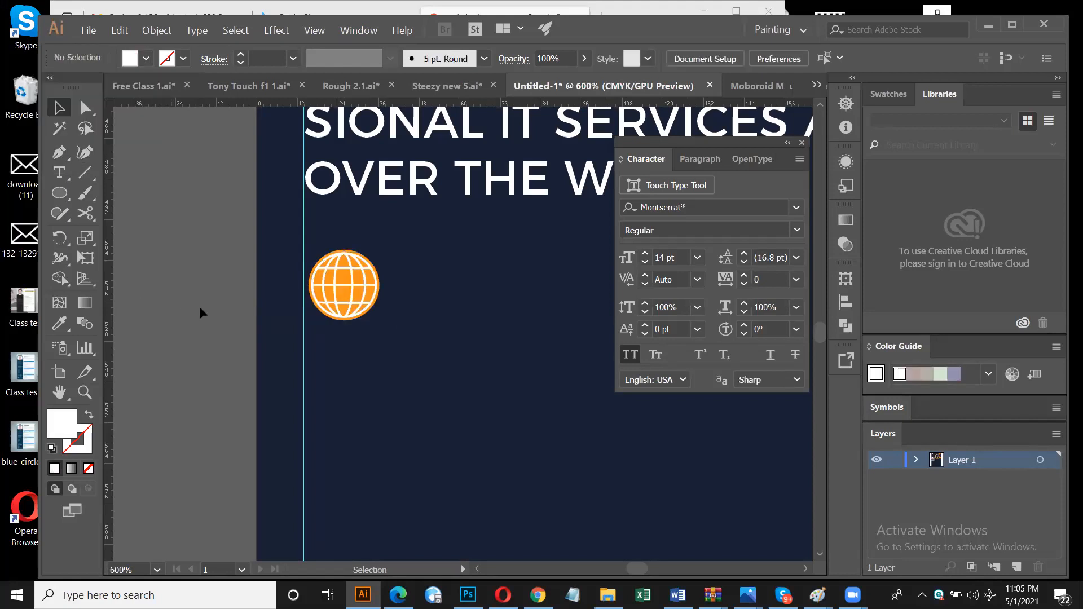
Examine the globe icon's size and placement against the About Us text and the whole flyer
key("z")
left_click(489, 358, "alt")
left_click(498, 355, "alt")
left_click(511, 347, "alt")
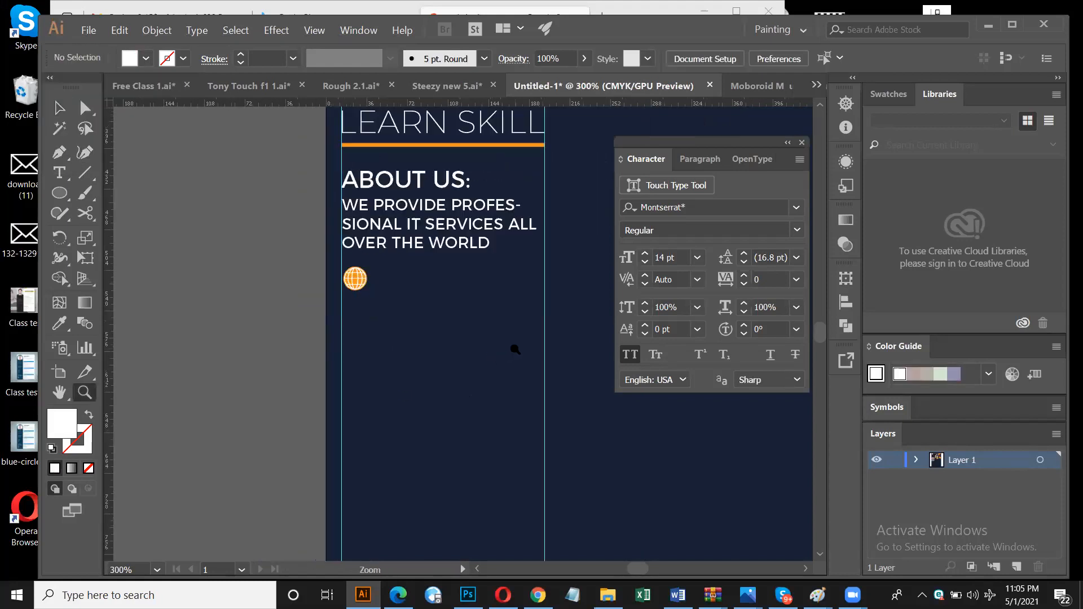
left_click(510, 338, "alt")
left_click(490, 291, "alt")
left_click(528, 321, "alt")
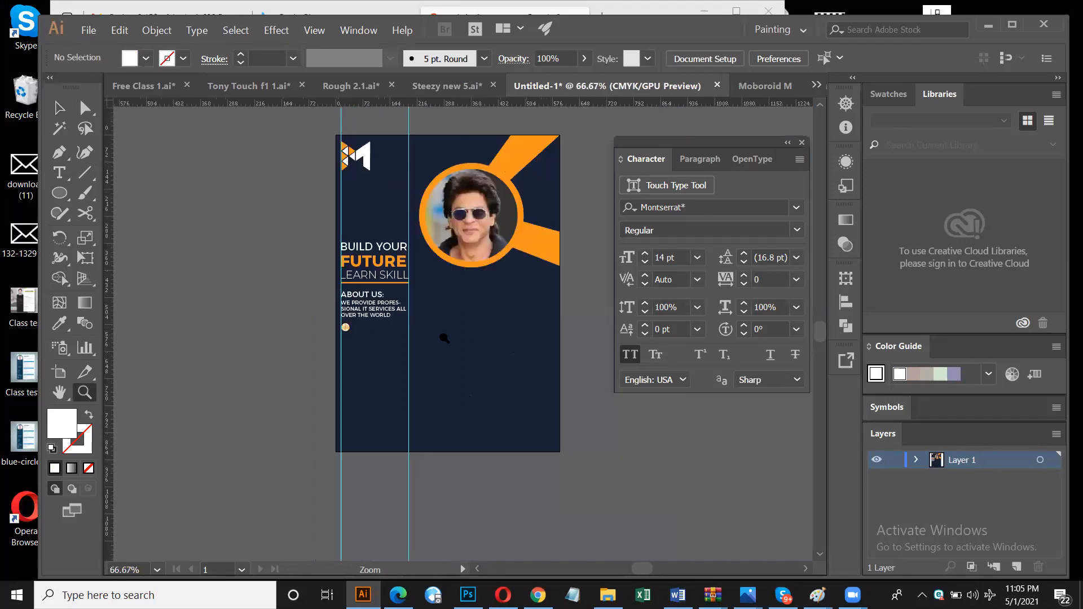
left_click(440, 333)
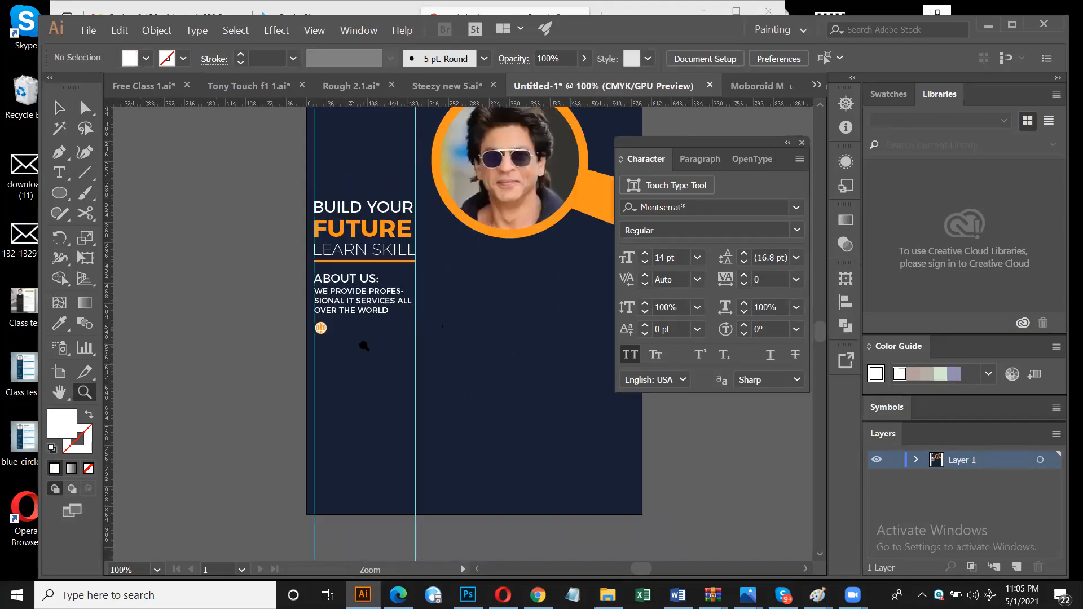
left_click(364, 345)
left_click(429, 323)
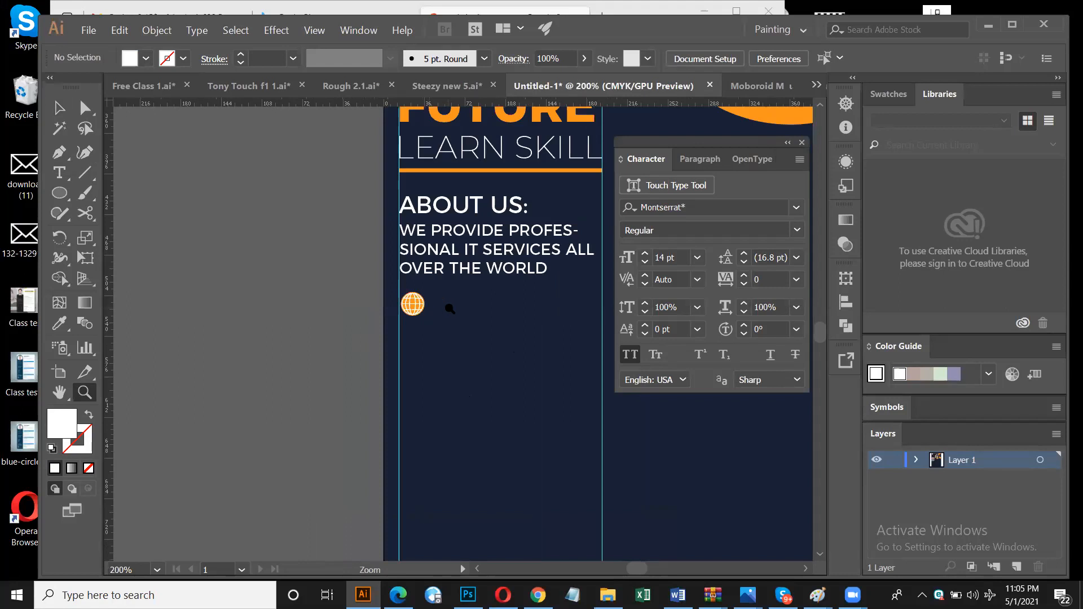
left_click(450, 309)
left_click(564, 338, "alt")
left_click(438, 338, "alt")
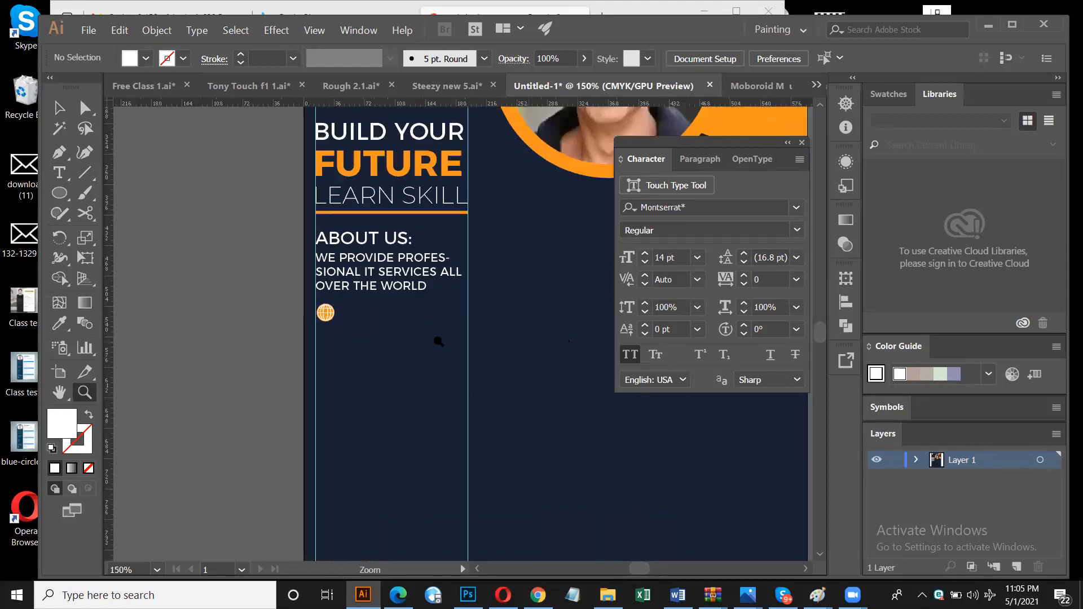
left_click(430, 331)
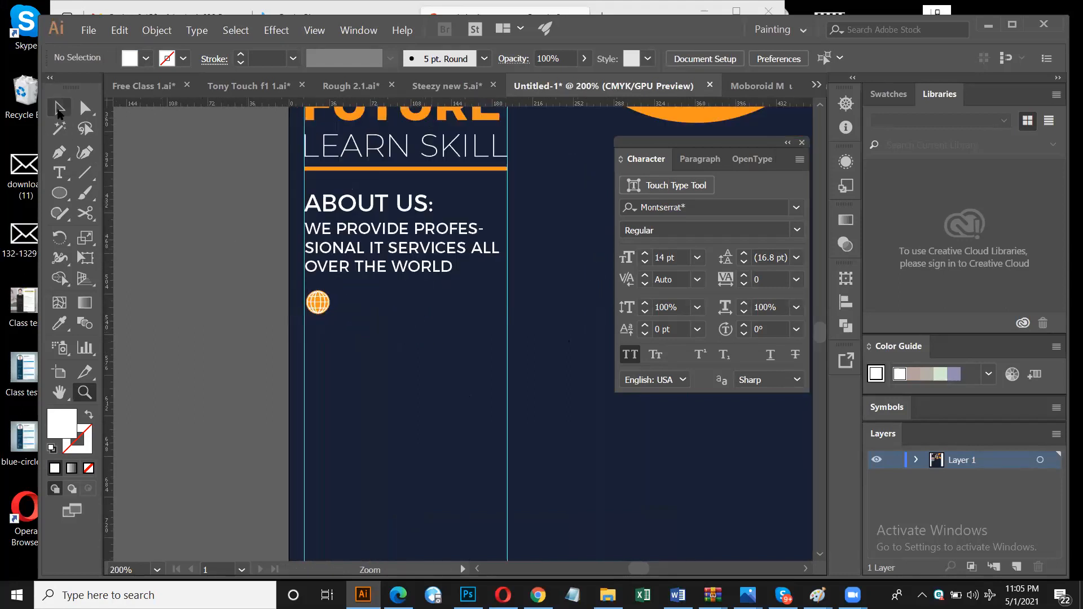
left_click(59, 172)
left_click(408, 319)
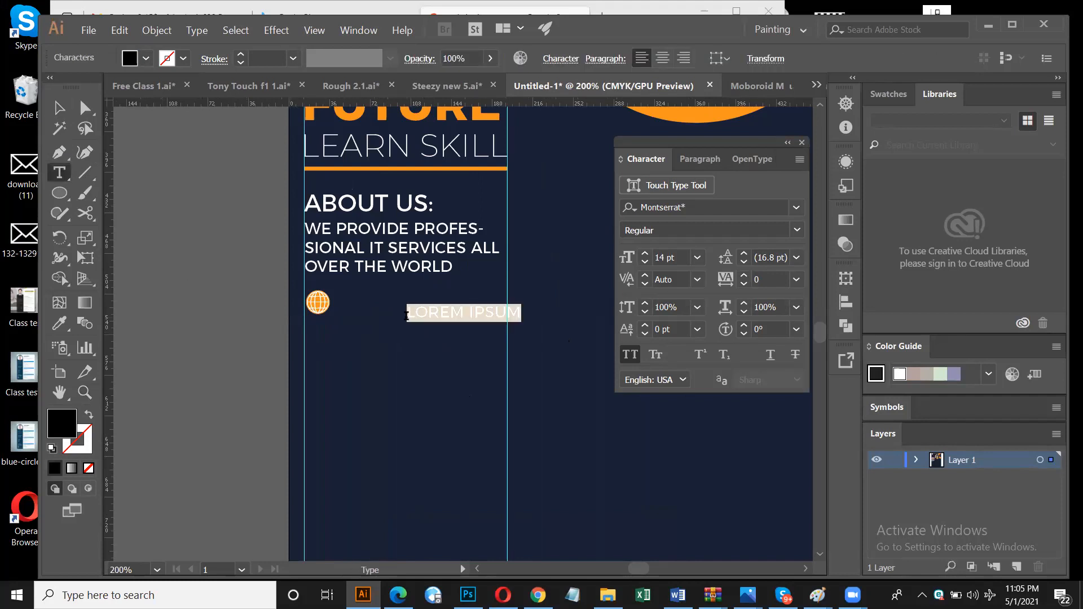
type("www")
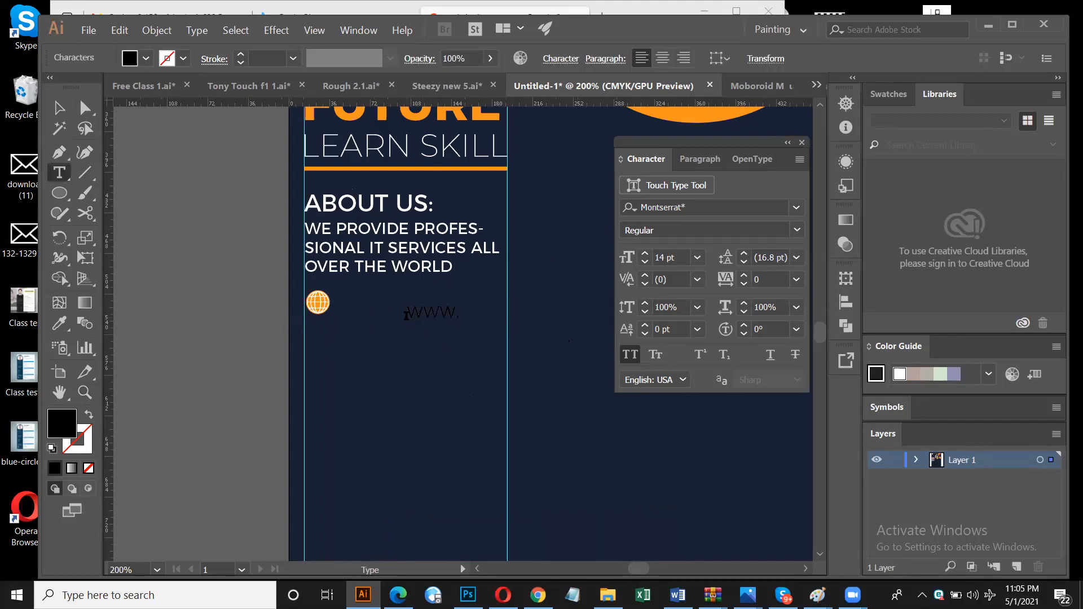
type(".mobo")
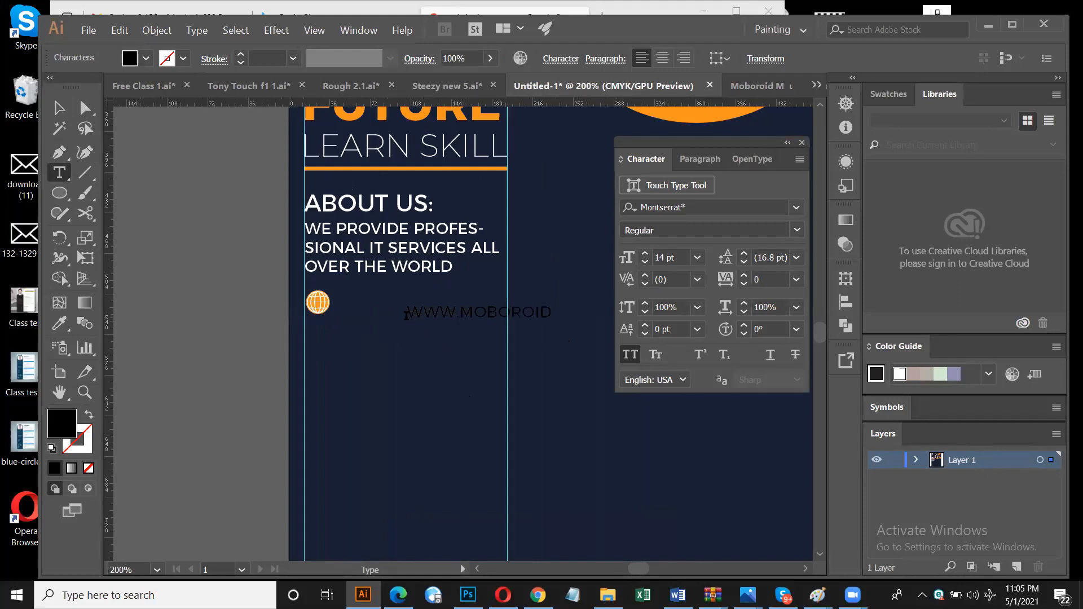
type("o")
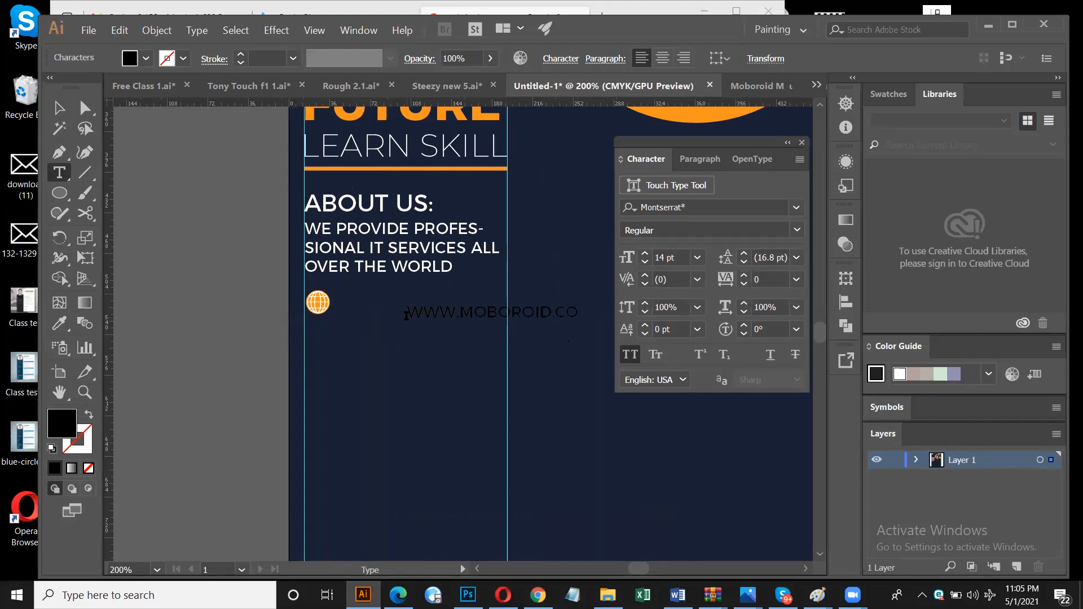
Move the web address right next to the globe icon and fill it with white
left_click(59, 107)
left_click(231, 256)
left_click_drag(485, 312, 409, 310)
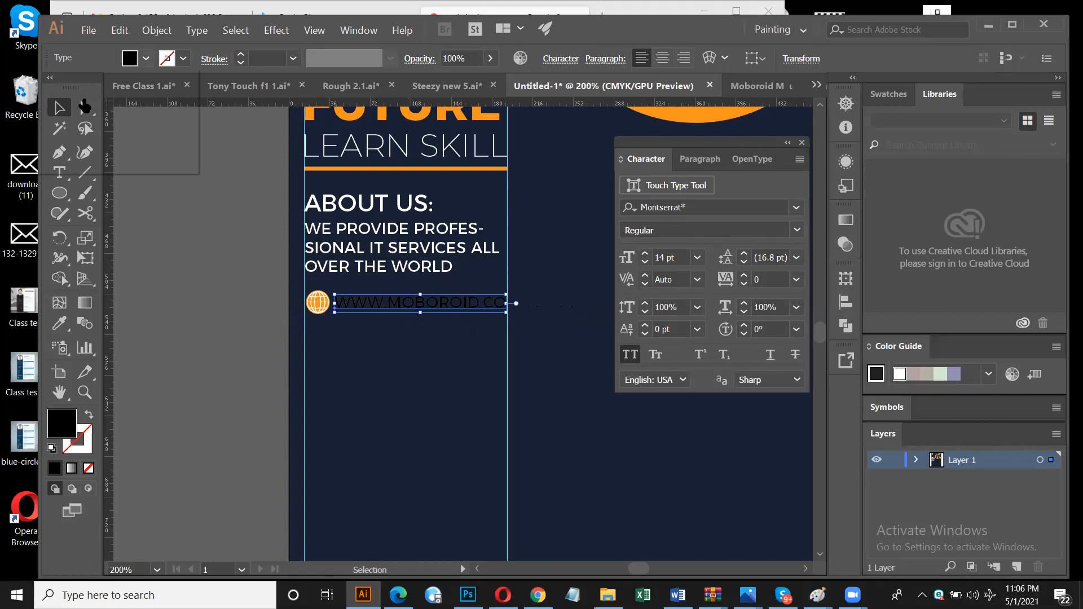
left_click(145, 58)
left_click(34, 87)
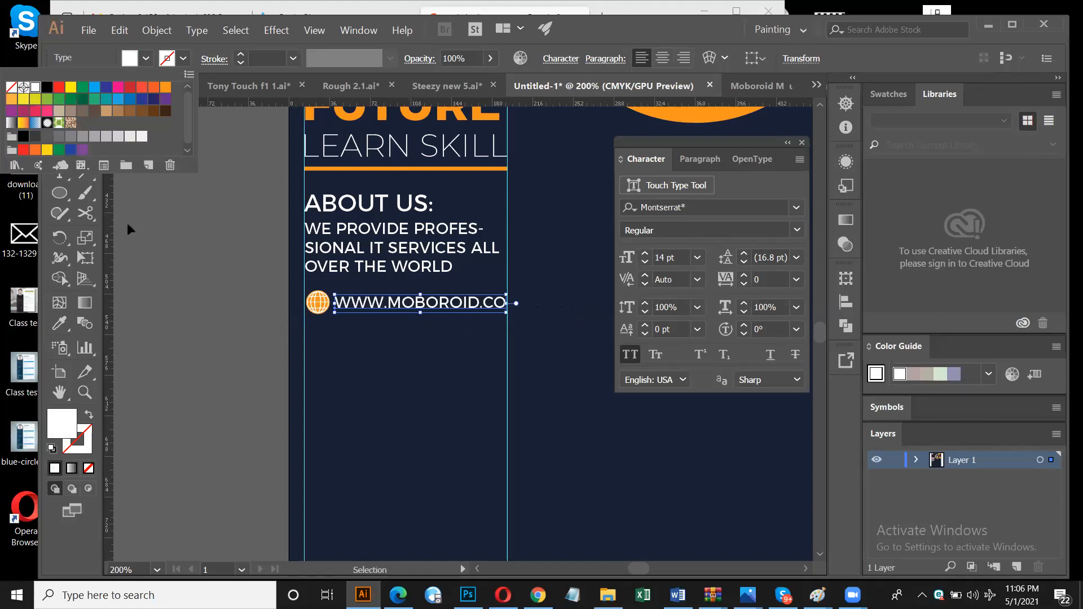
left_click(219, 310)
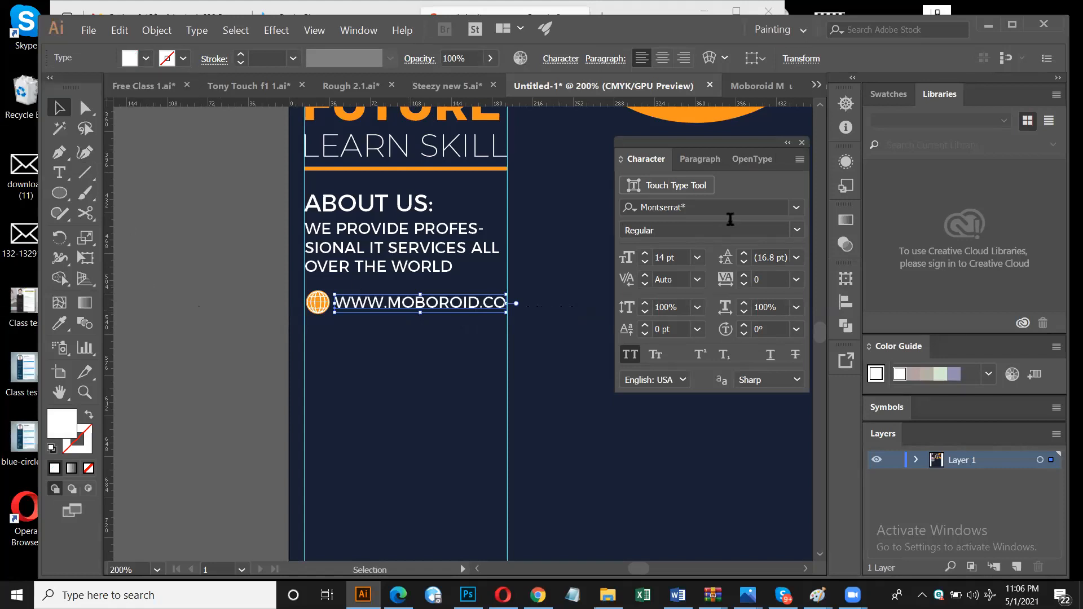
Set the web address to Montserrat ExtraLight and scale it to 13.73 pt so it ends at the right-hand guide
left_click(794, 232)
left_click(796, 232)
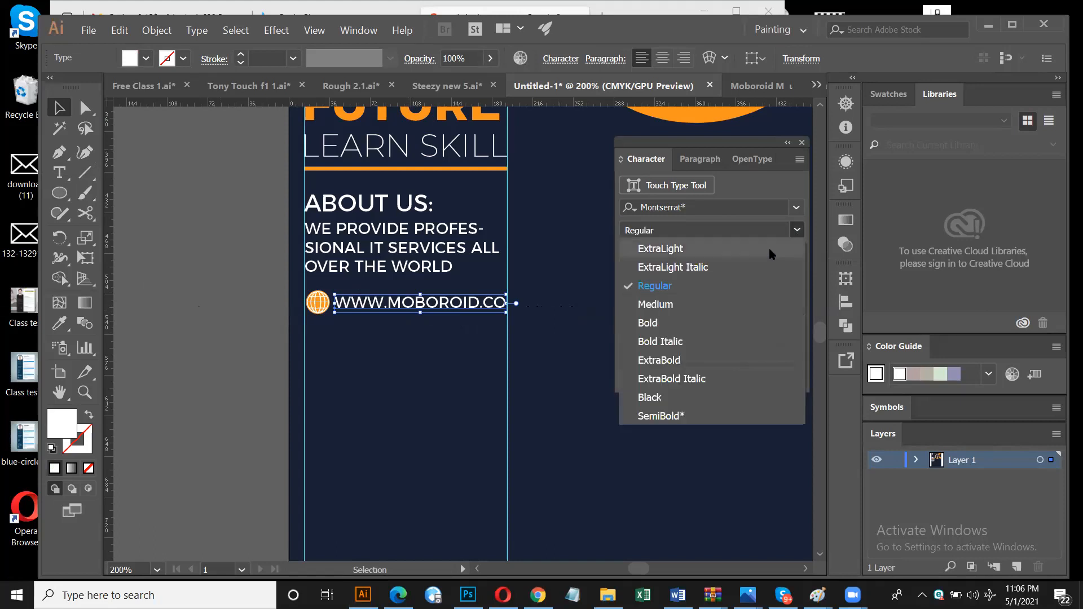
left_click(735, 245)
left_click(327, 326)
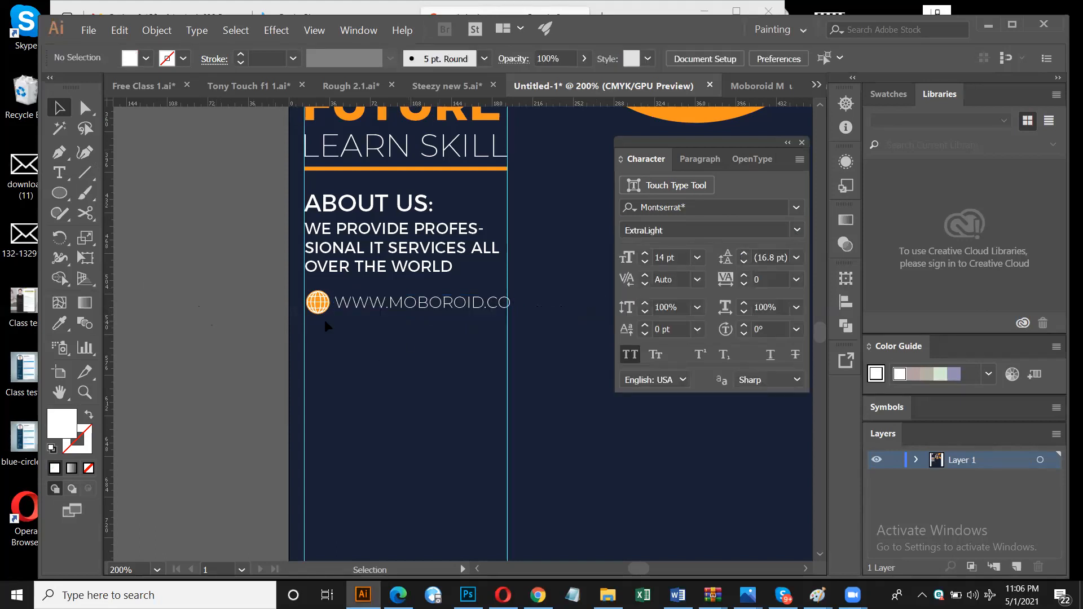
left_click(392, 311)
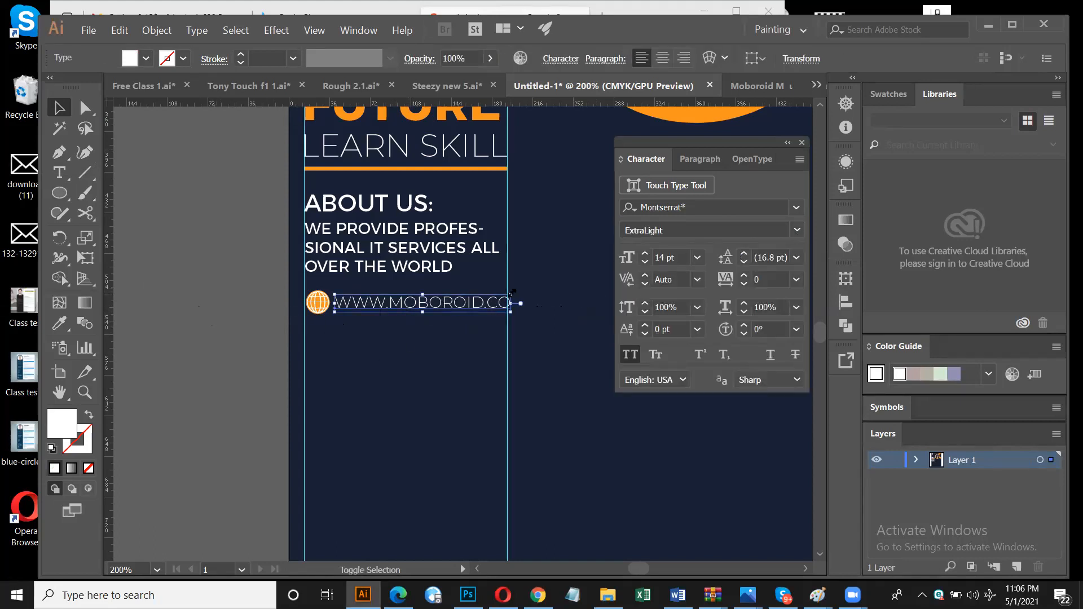
left_click_drag(506, 289, 510, 286)
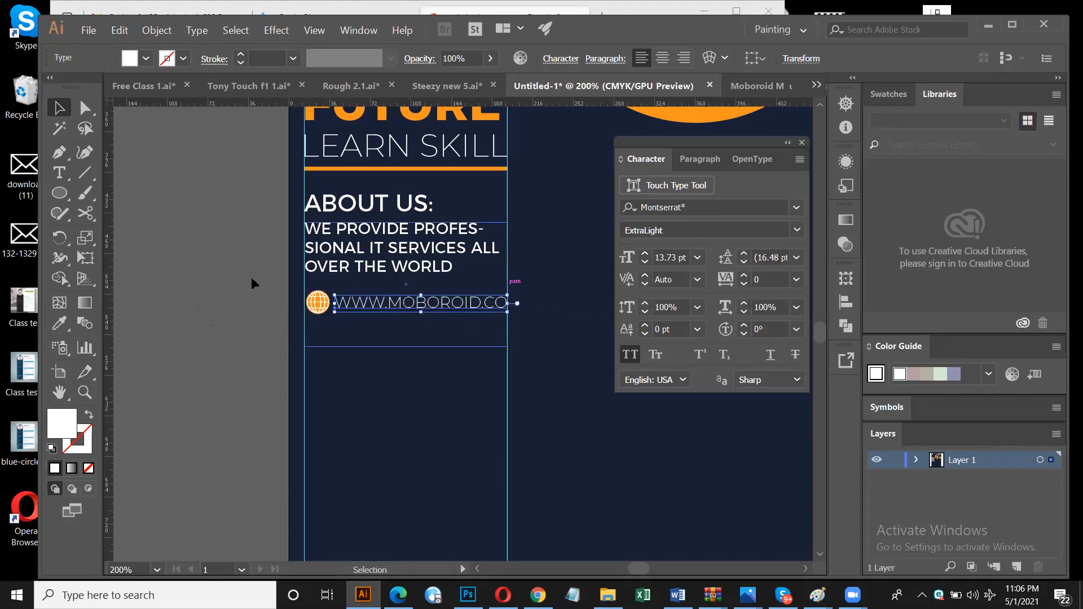
left_click(221, 276)
Scale the orange globe icon down to about two thirds and align it with the left-hand guide, level with the web address
key("z")
left_click(561, 404, "alt")
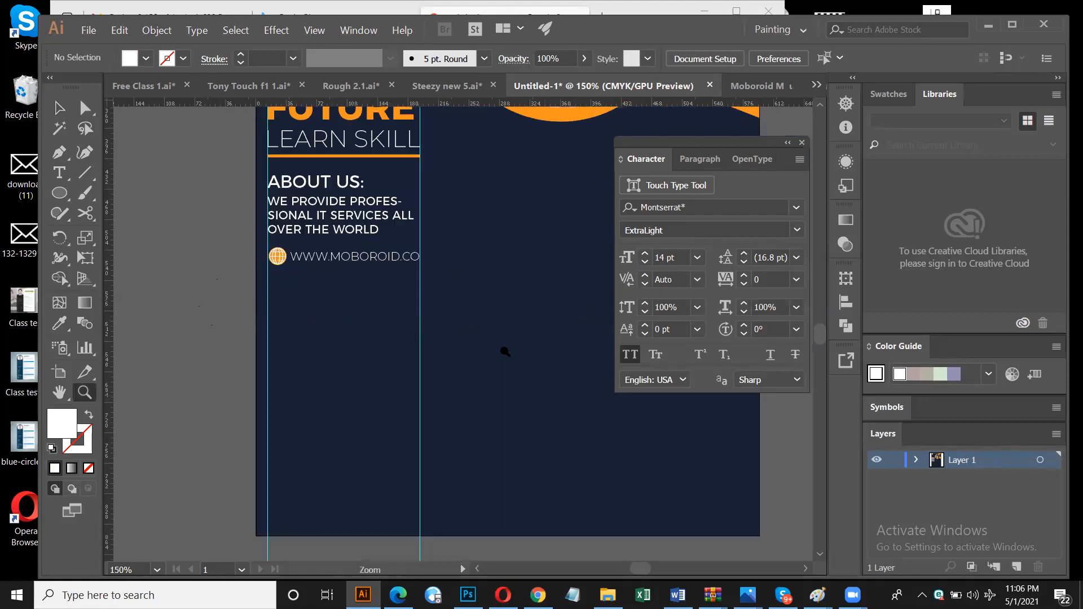
left_click(389, 285)
left_click(390, 302)
left_click(391, 319)
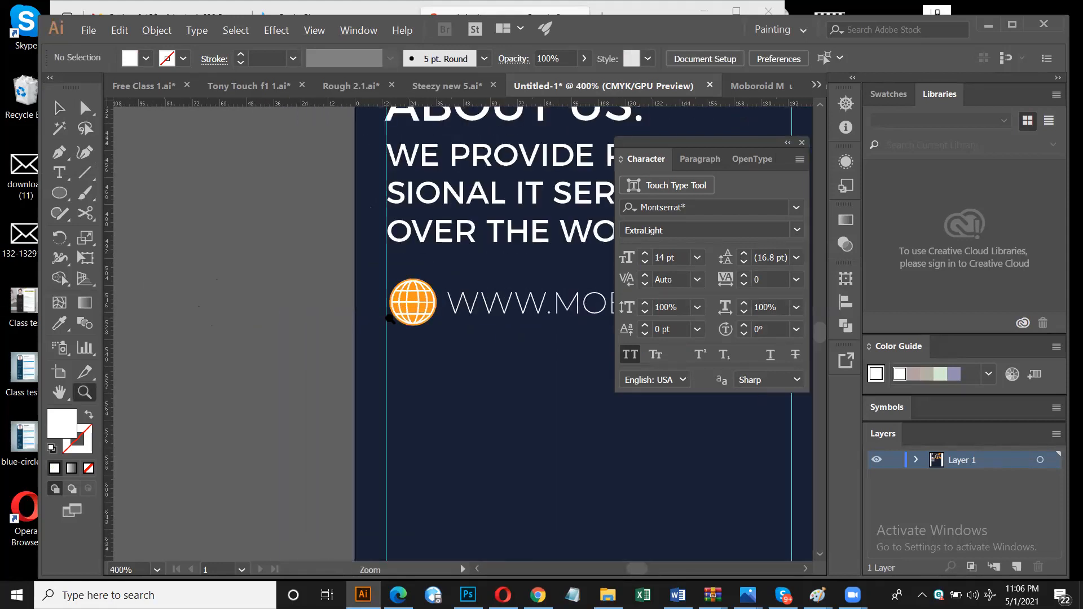
key("v")
left_click(416, 313)
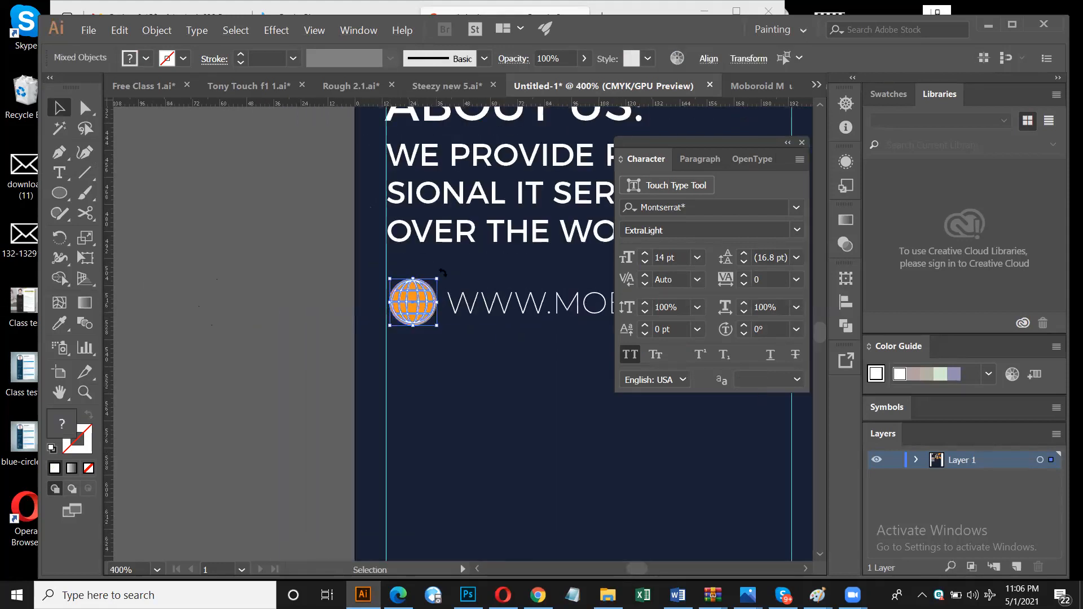
left_click_drag(437, 279, 423, 283)
left_click_drag(401, 316, 399, 313)
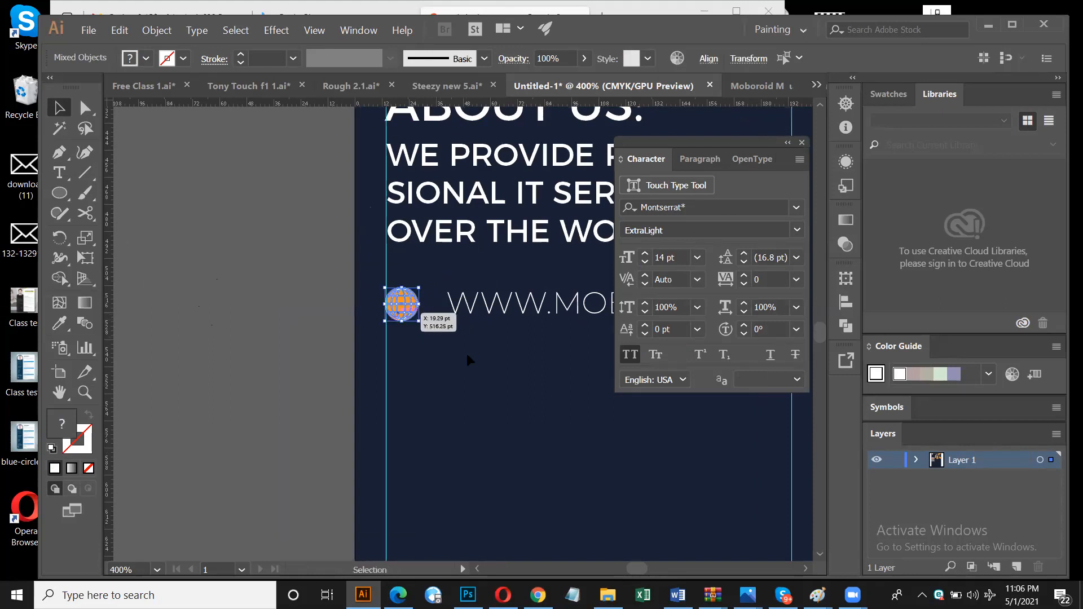
Place horizontal guides along the upper and lower edges of the globe icon
left_click(473, 334)
key("z")
left_click(506, 342, "alt")
left_click(509, 363, "alt")
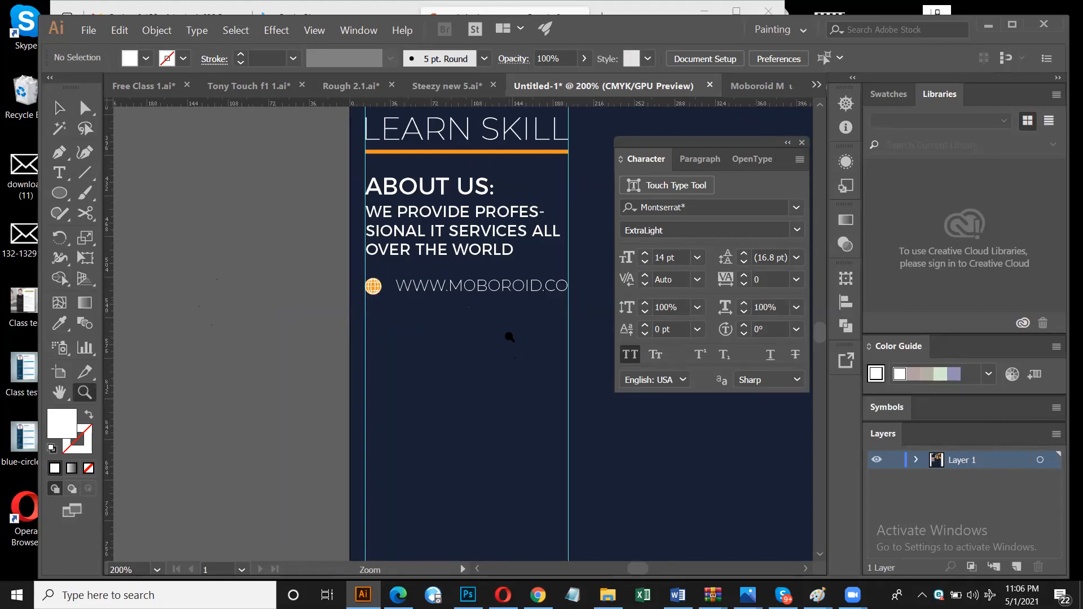
left_click(508, 335)
left_click(384, 293)
left_click(537, 315, "alt")
left_click(516, 315)
left_click(335, 356, "alt")
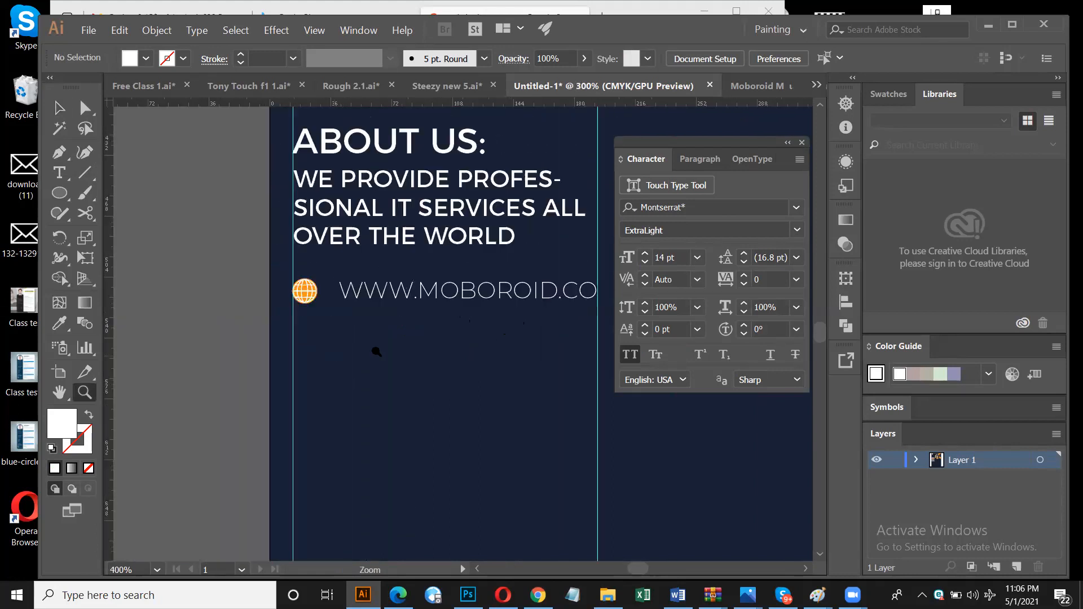
left_click(506, 338)
left_click_drag(264, 107, 286, 254)
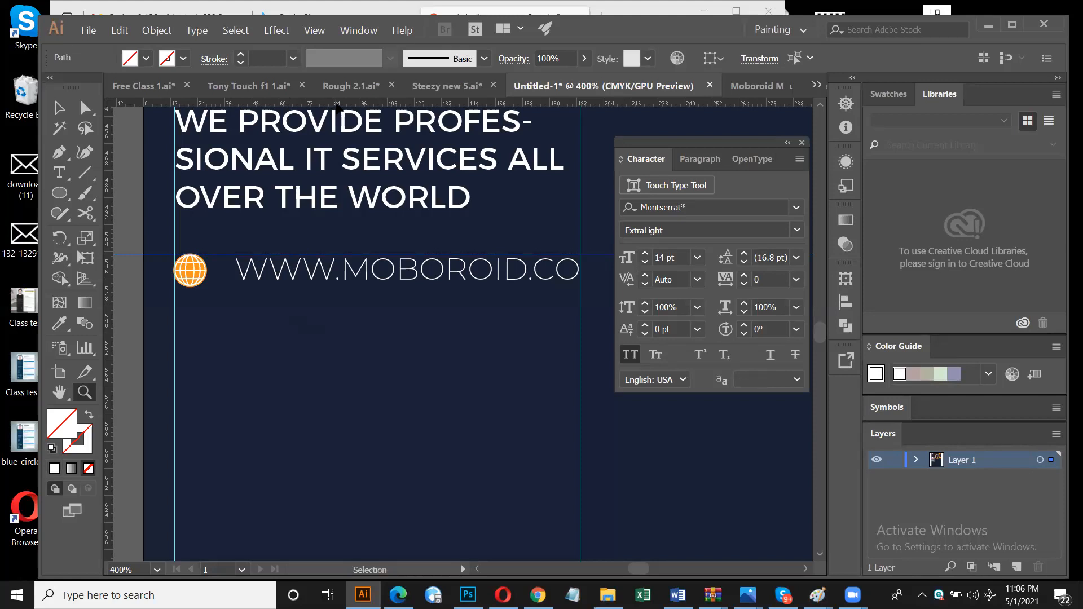
left_click_drag(338, 105, 352, 288)
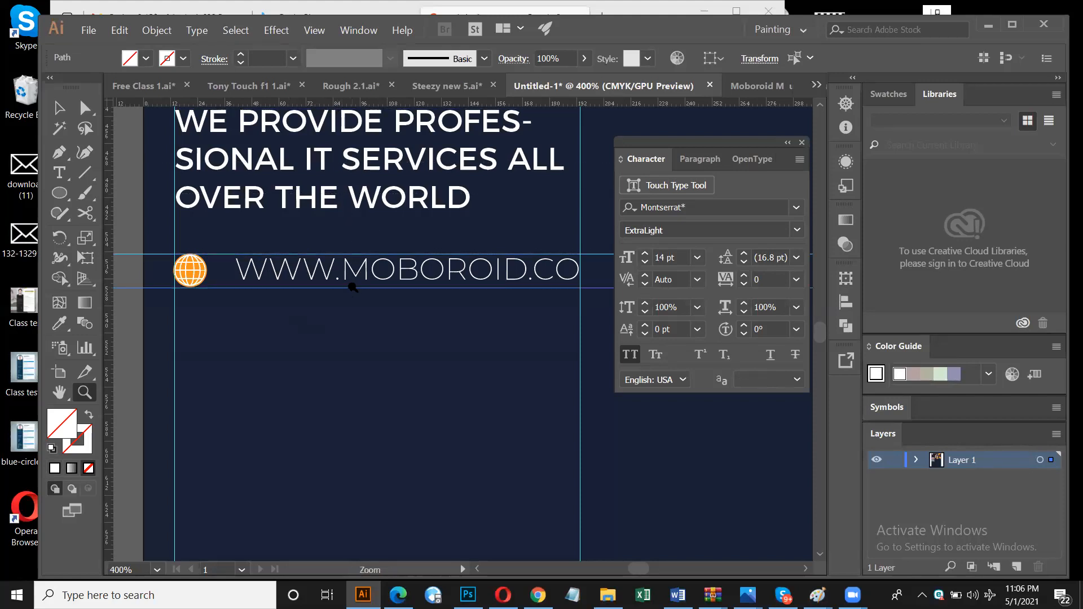
Draw a thin rectangle just beneath the upper horizontal guide, starting beside the globe icon
left_click(402, 277)
left_click(473, 335, "alt")
left_click(523, 340)
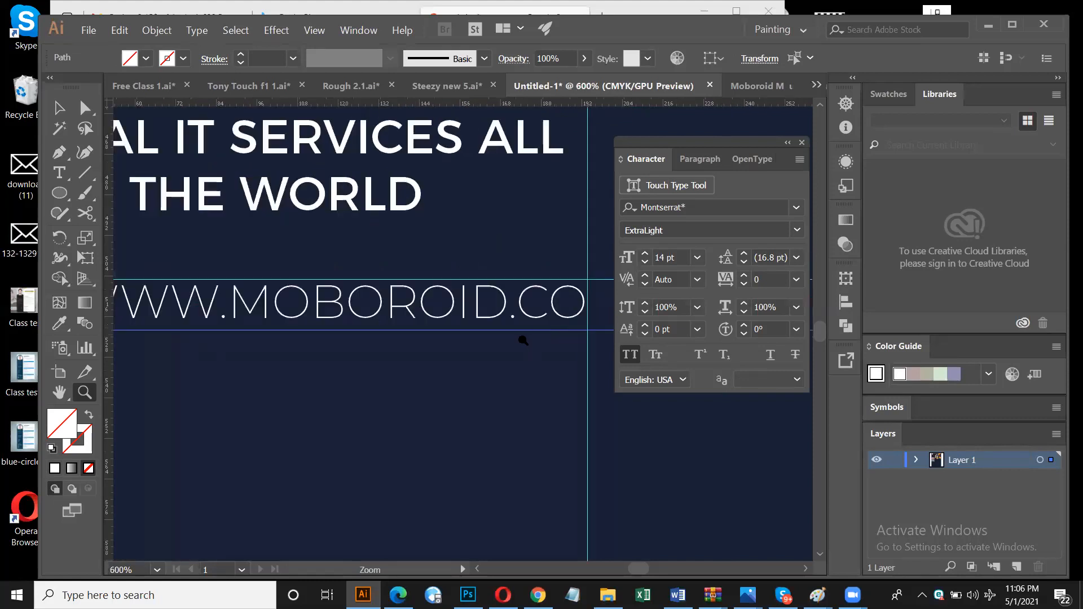
left_click(430, 334, "alt")
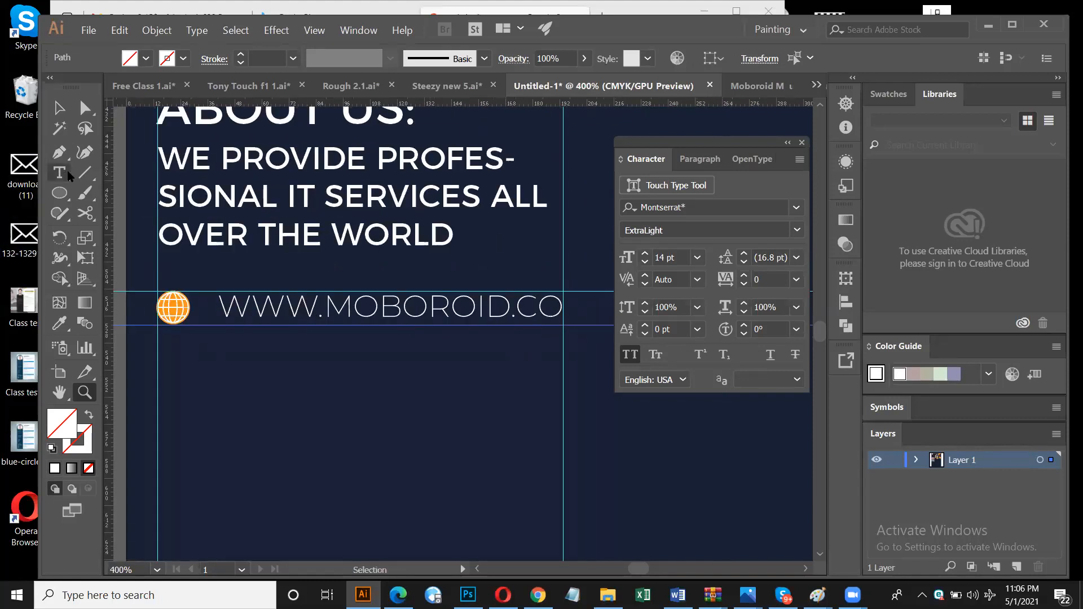
left_click(60, 193)
left_click(111, 193)
left_click_drag(187, 294, 271, 294)
Fill the thin rectangle with red and duplicate it down to just above the lower horizontal guide
left_click(58, 107)
left_click(145, 59)
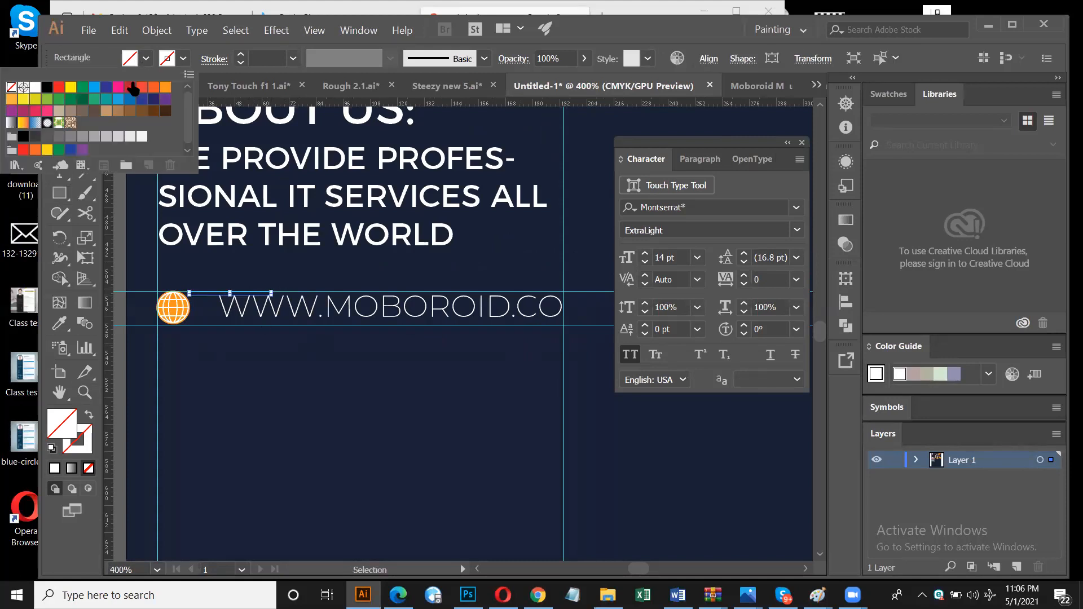
left_click(132, 87)
left_click(277, 351)
left_click(276, 351)
left_click_drag(205, 294, 210, 323)
left_click(252, 360)
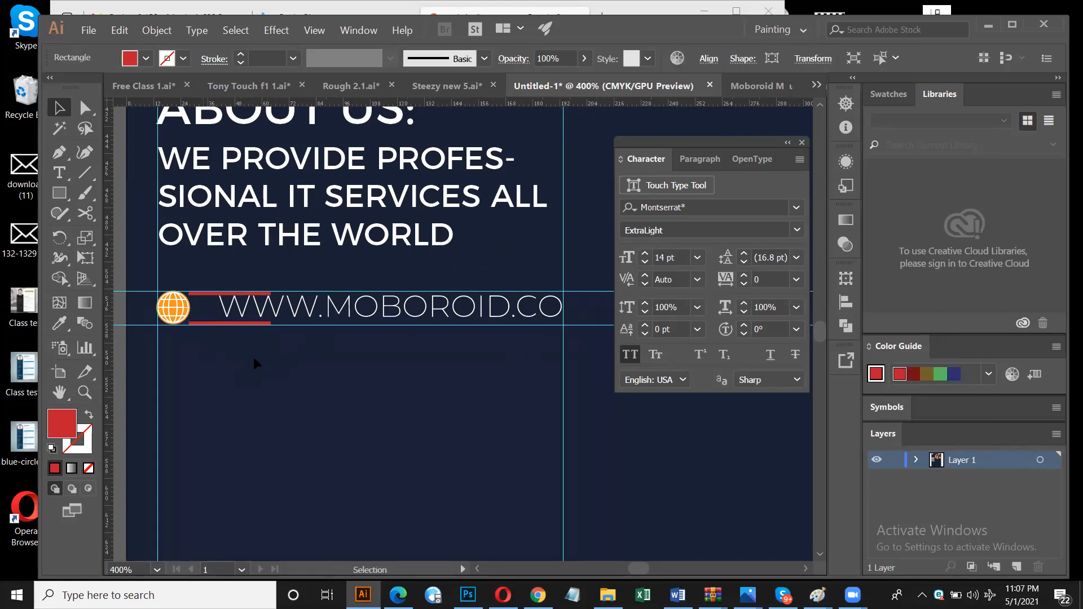
Move the web address slightly down and toward the globe so it sits centered between the two red bars
key("z")
left_click(282, 337)
left_click(411, 317)
left_click(495, 312)
left_click(496, 312)
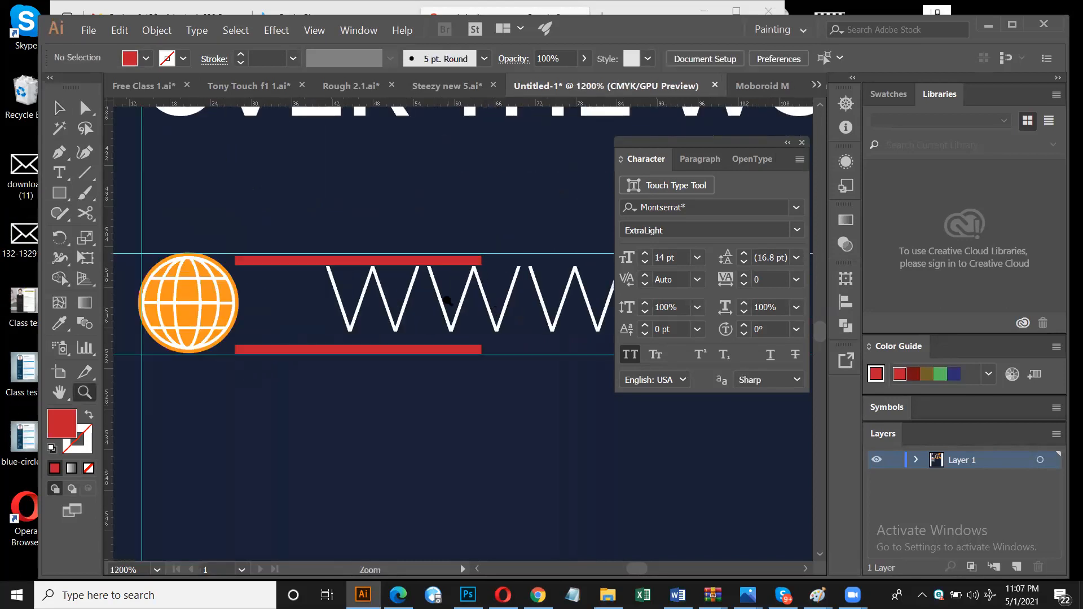
key("v")
left_click_drag(411, 311, 405, 317)
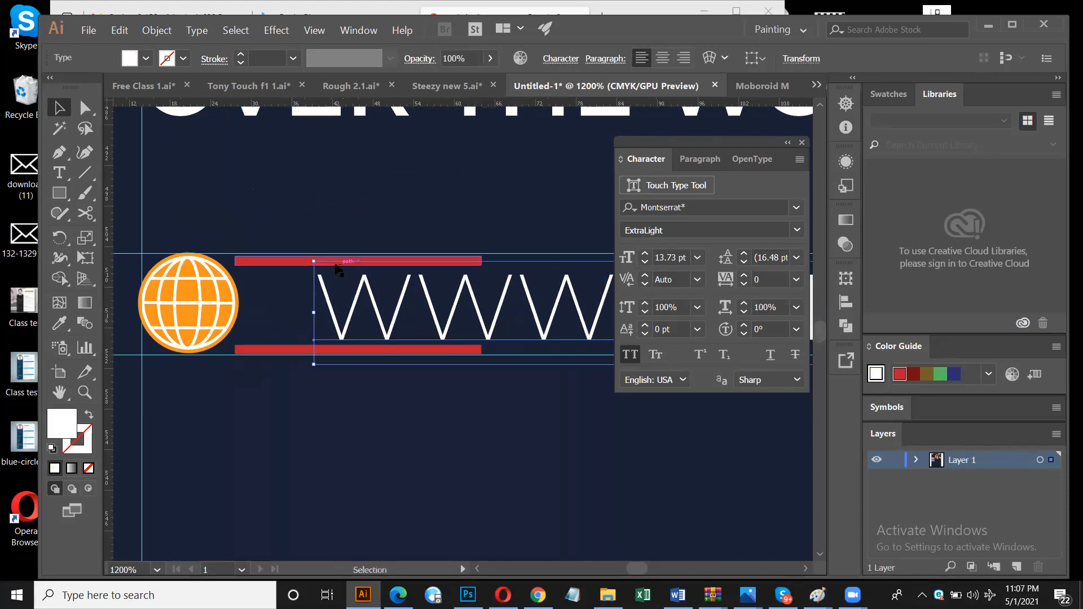
Thicken the upper red bar slightly by extending its lower edge toward the web address
left_click(279, 262)
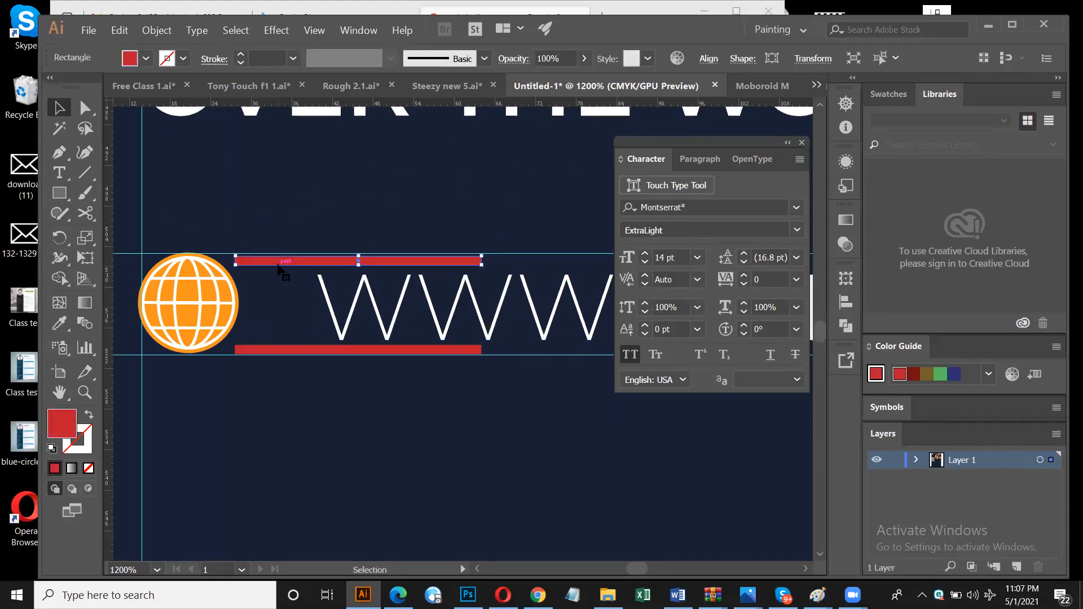
left_click(89, 6)
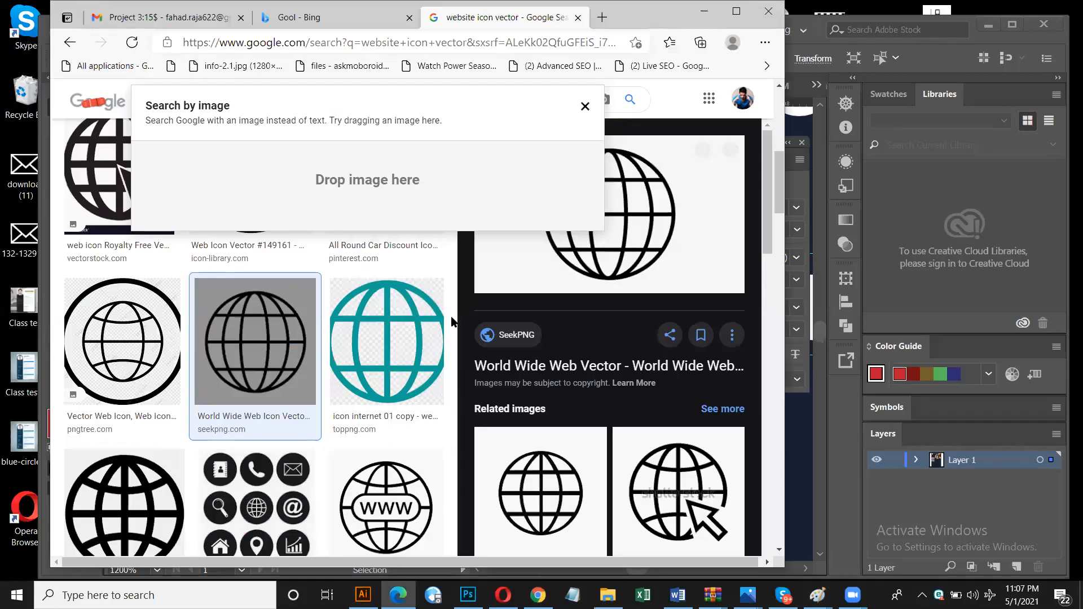
key("alt+Tab")
left_click(360, 227)
left_click_drag(321, 262, 321, 264)
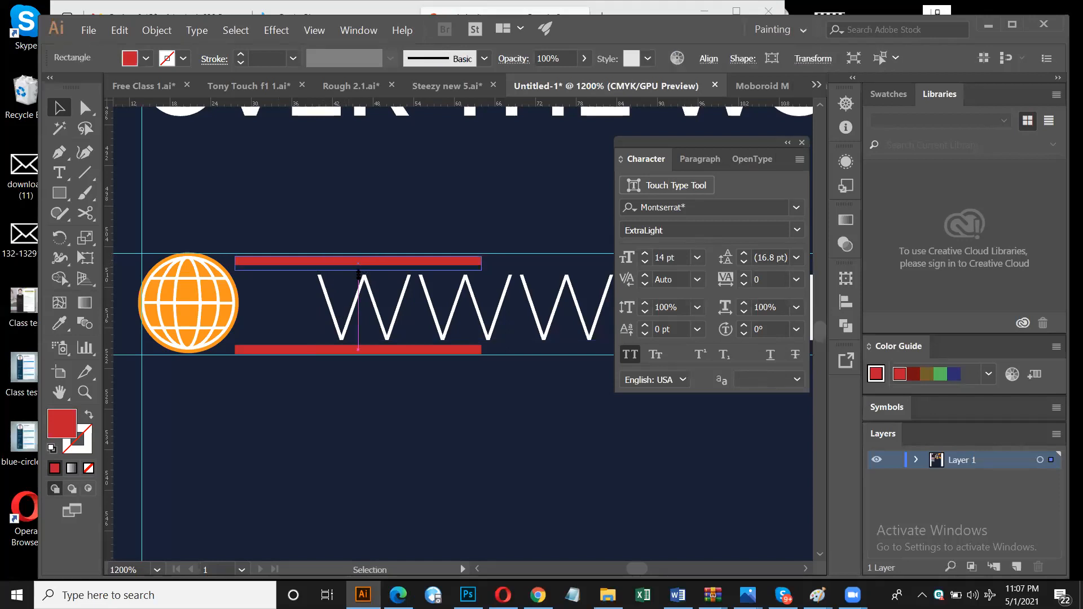
Replace the lower red bar with a copy of the thickened upper bar, setting both flush against the horizontal guides
left_click(364, 349)
key("Delete")
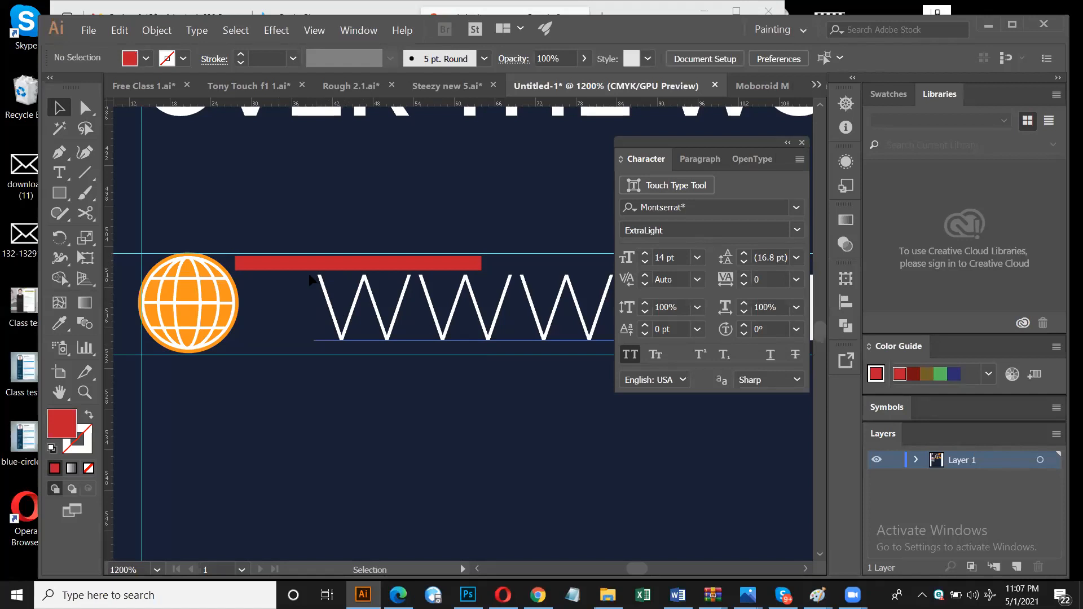
left_click(282, 262)
left_click_drag(282, 263, 291, 353)
Move the web address slightly up and toward the globe so it sits centered between the two red bars
left_click_drag(371, 309, 367, 302)
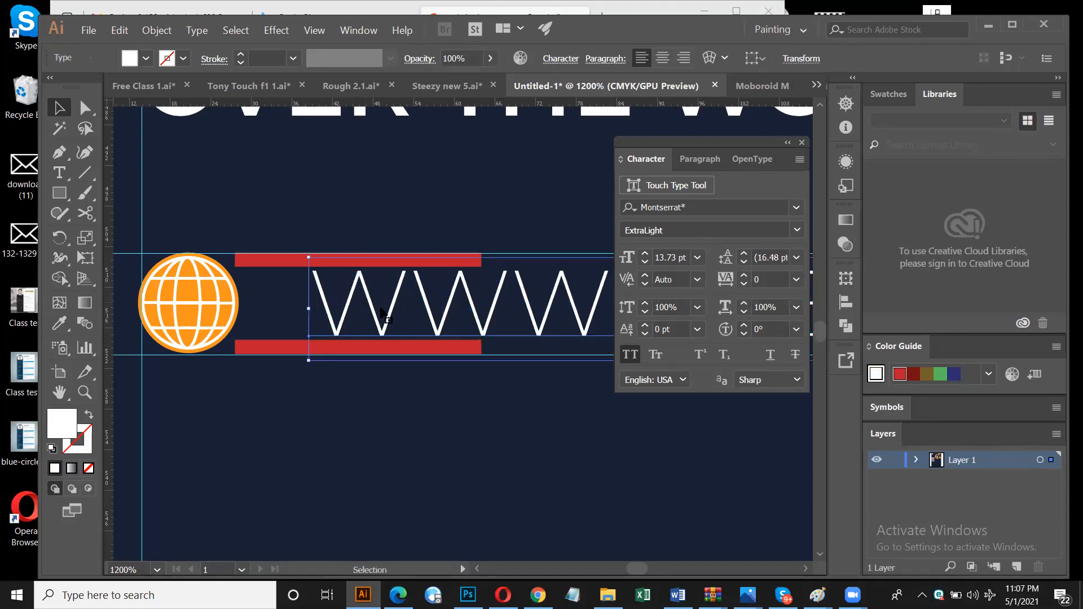
left_click(493, 401)
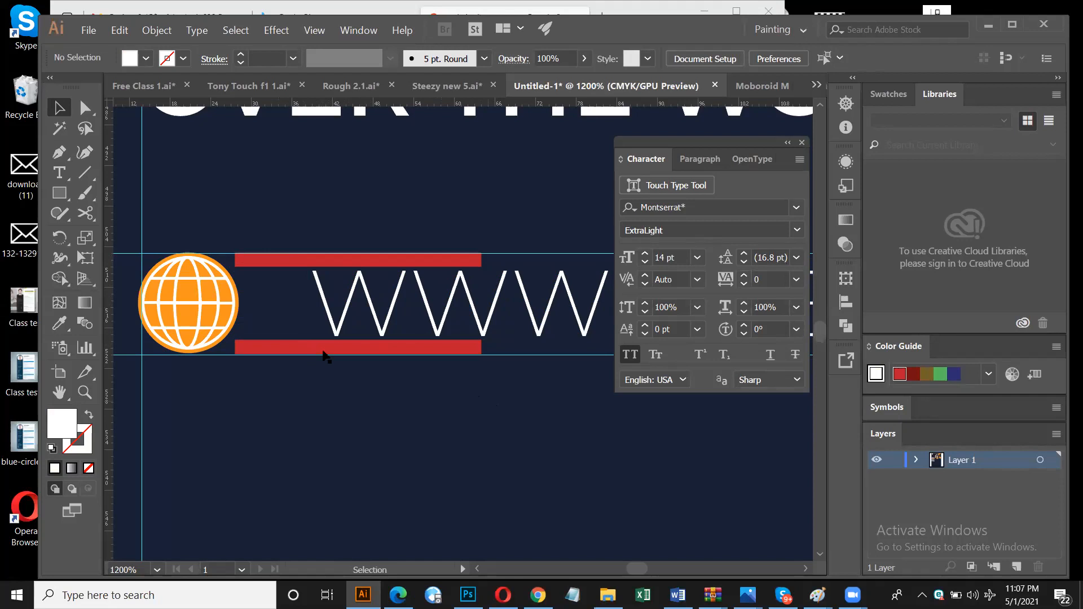
key("z")
left_click(471, 373, "alt")
left_click(540, 362, "alt")
left_click(495, 346, "alt")
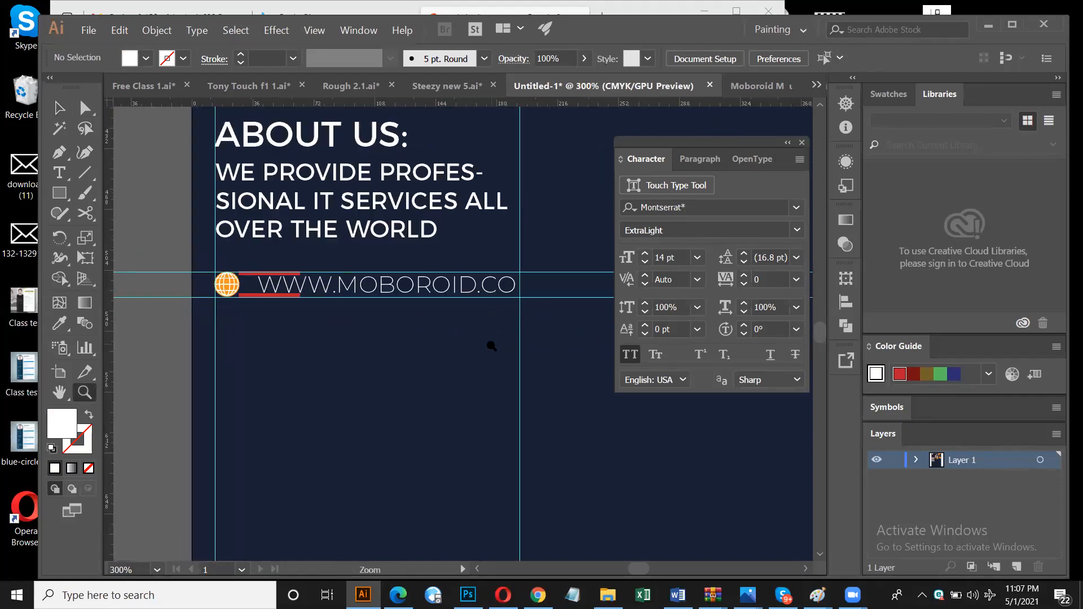
left_click(58, 107)
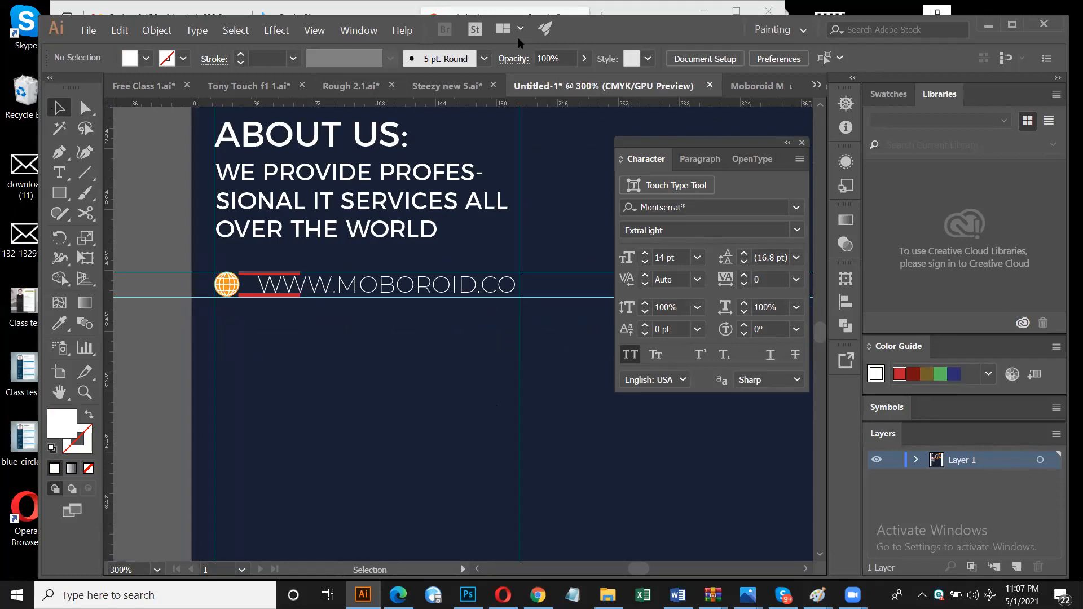